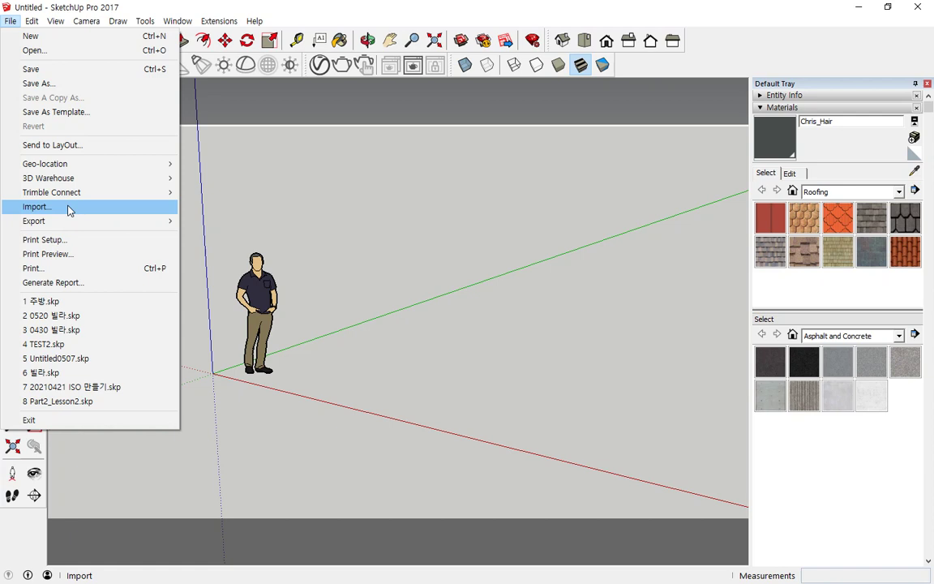
Start a file import and browse to the "04. 투시도" folder inside the 스케치업 folder.
left_click(69, 208)
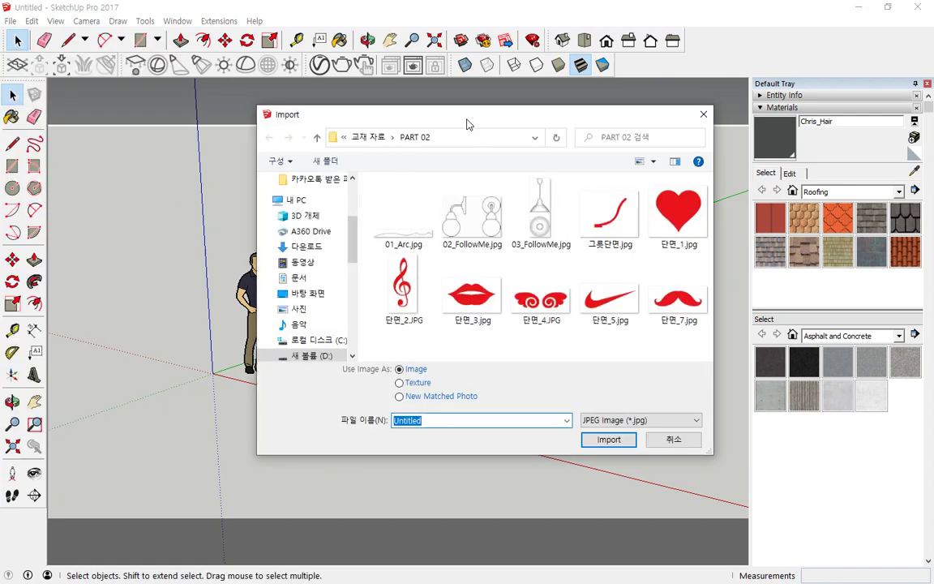
left_click_drag(468, 120, 339, 86)
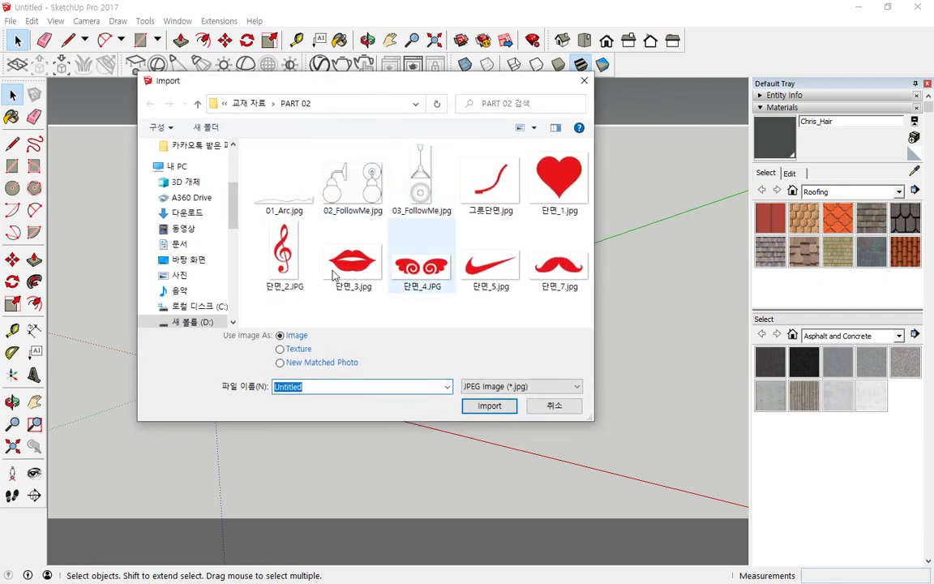
left_click(257, 104)
left_click(266, 104)
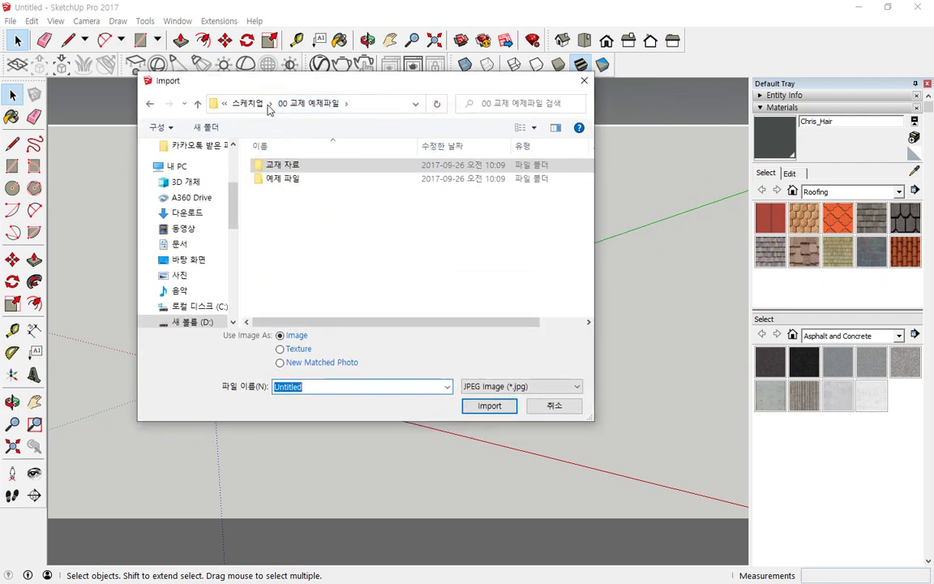
left_click(250, 104)
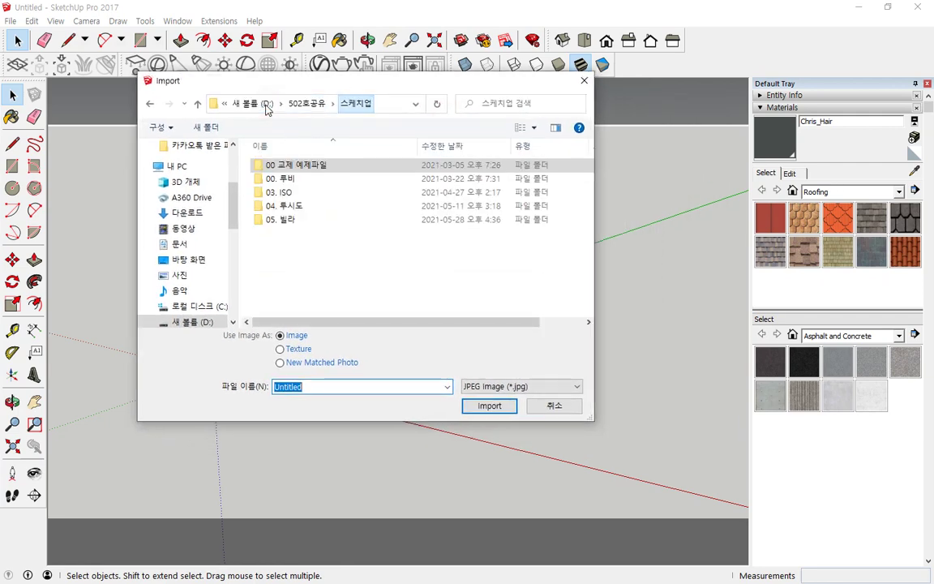
double_click(296, 208)
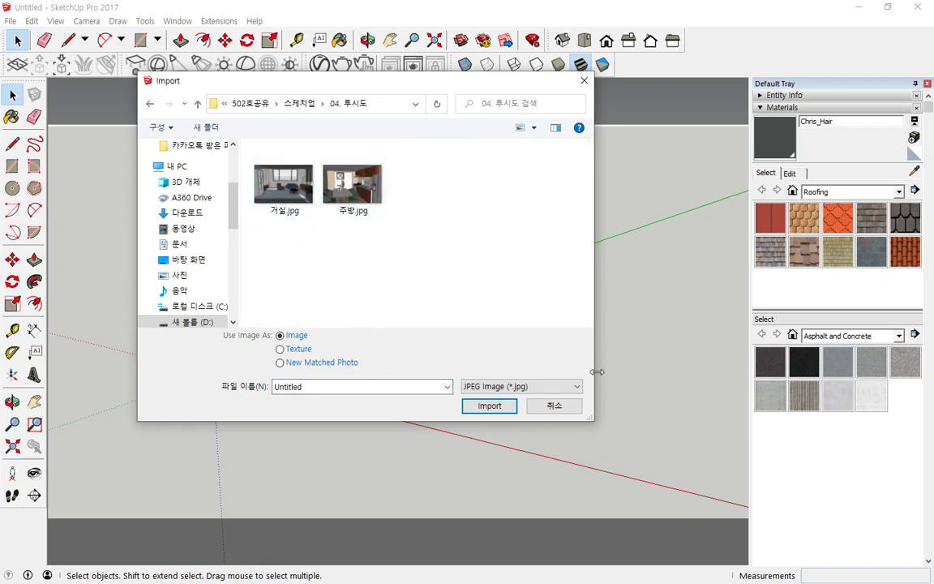
Import the AutoCAD drawing 주방평면도.dwg with the file type set to AutoCAD Files (*.dwg, *.dxf) and dismiss the import results.
mouse_move(585, 396)
left_mouse_down()
mouse_move(460, 396)
mouse_move(538, 381)
mouse_move(590, 396)
mouse_move(490, 406)
mouse_move(462, 382)
left_mouse_up()
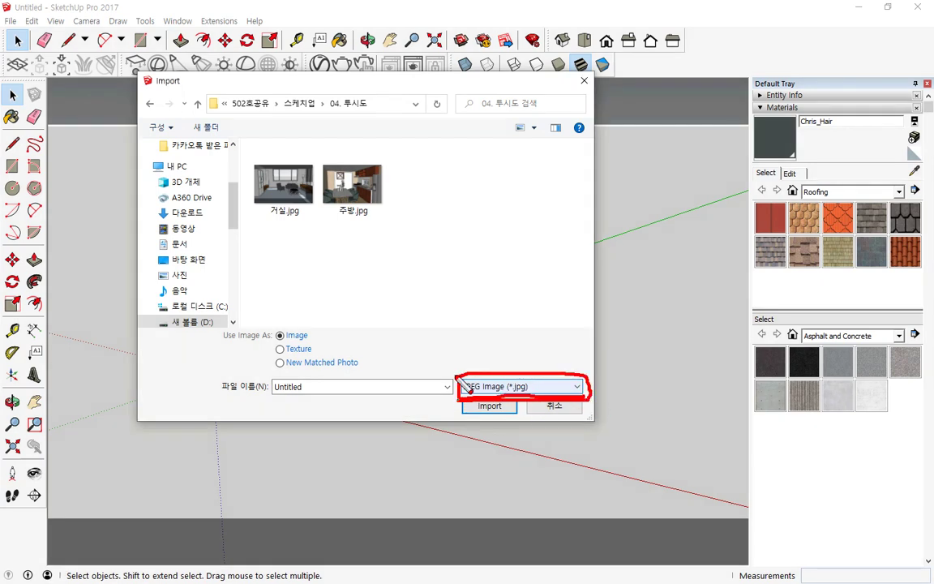
left_click(572, 386)
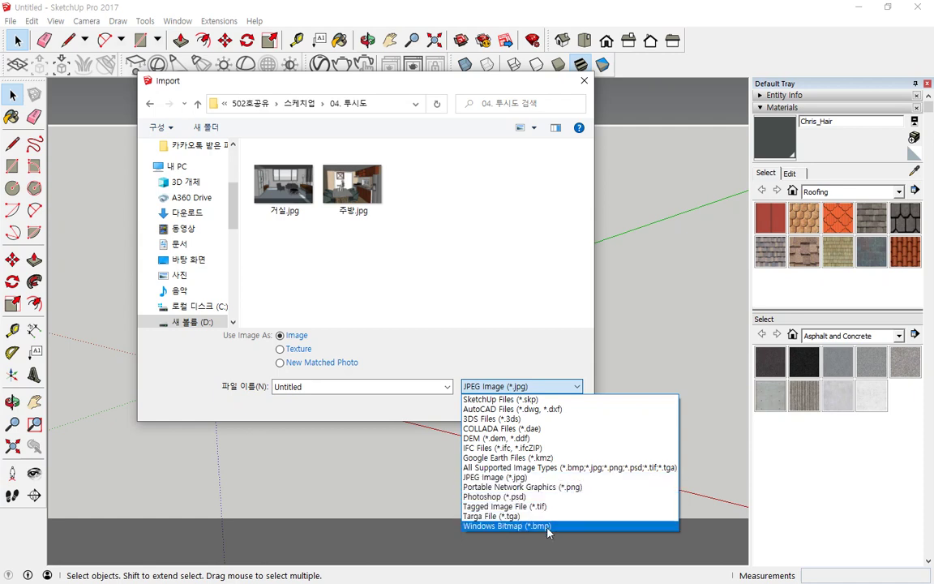
left_click(535, 410)
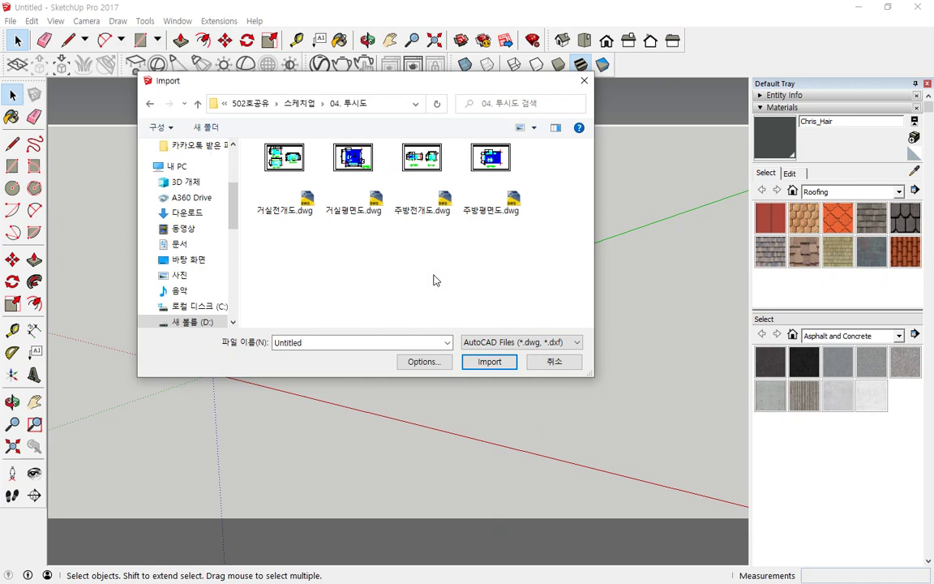
left_click(499, 182)
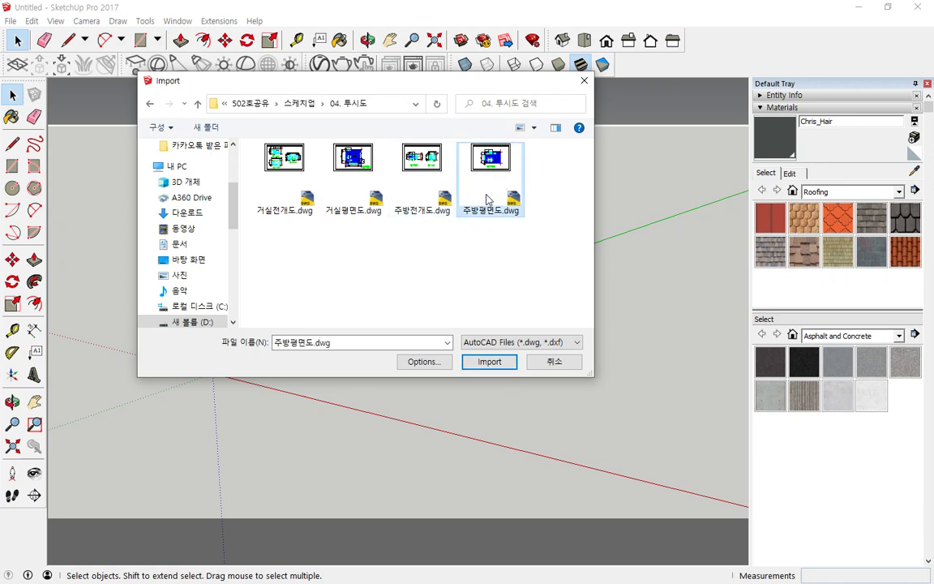
left_click(496, 363)
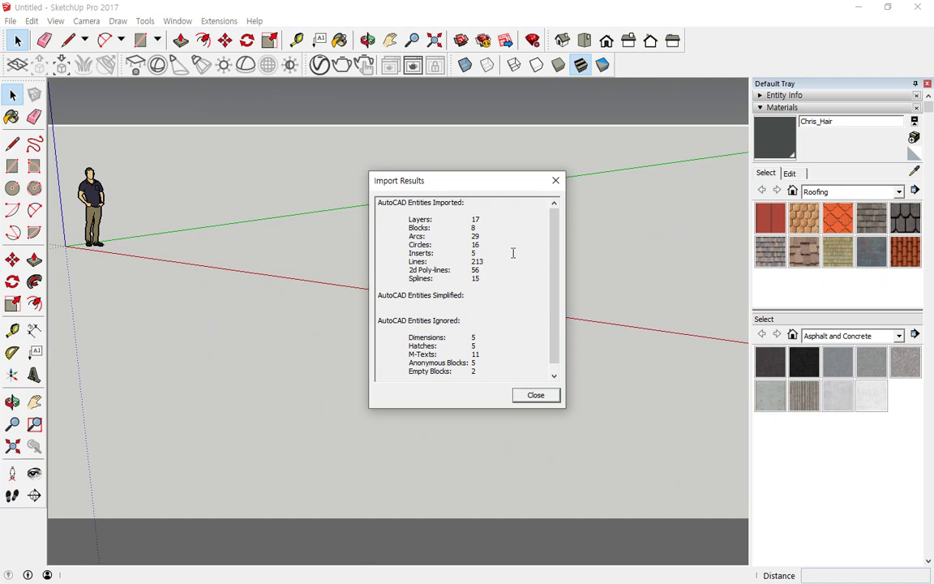
left_click(537, 396)
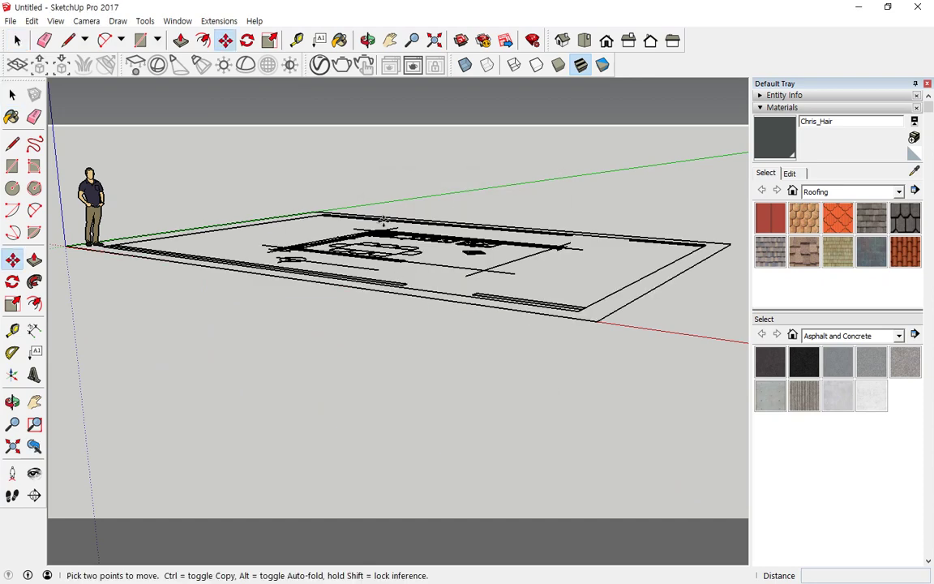
Orbit over the imported kitchen plan, step back to the previous camera view and return to the next one.
middle_click_drag(334, 178, 293, 390)
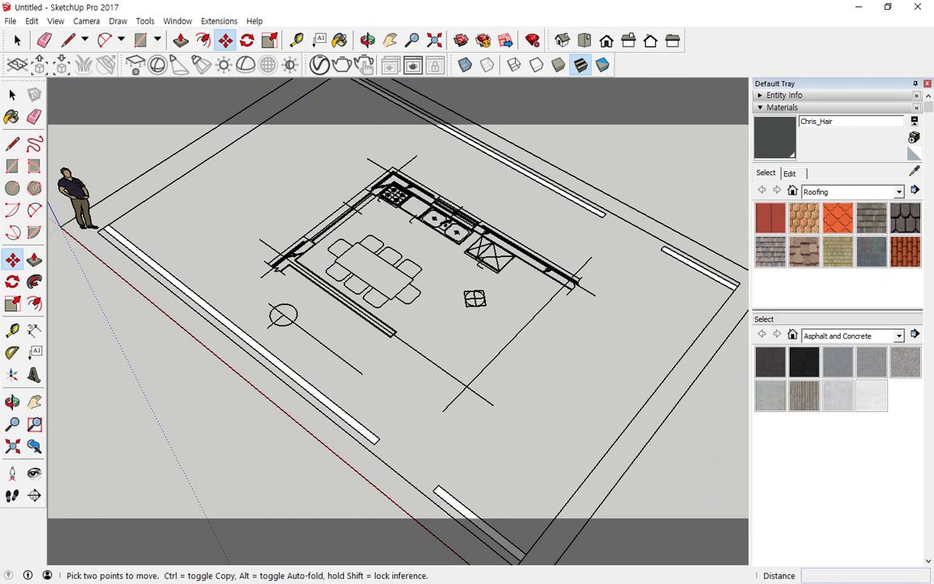
middle_click_drag(281, 209, 278, 266)
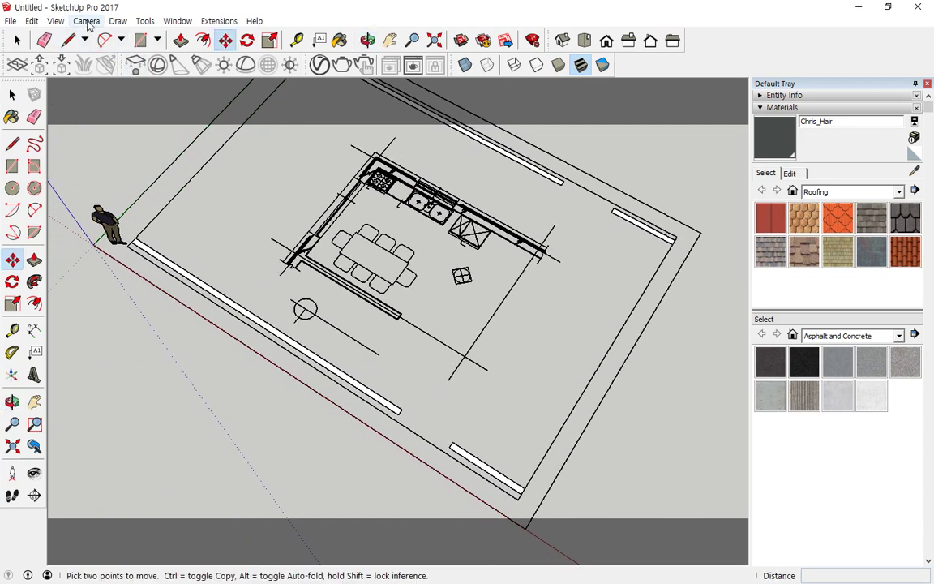
left_click(86, 22)
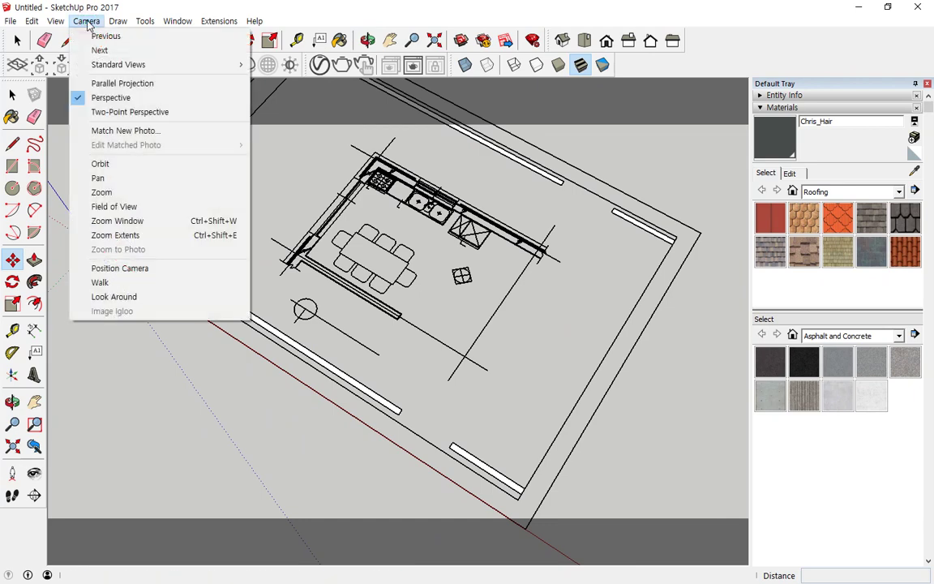
left_click(125, 37)
left_click(84, 22)
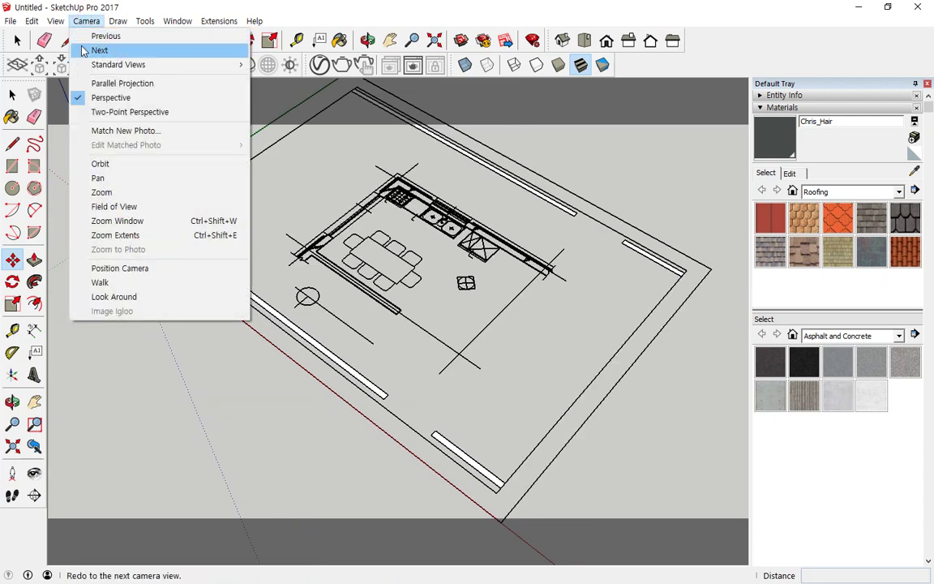
left_click(85, 51)
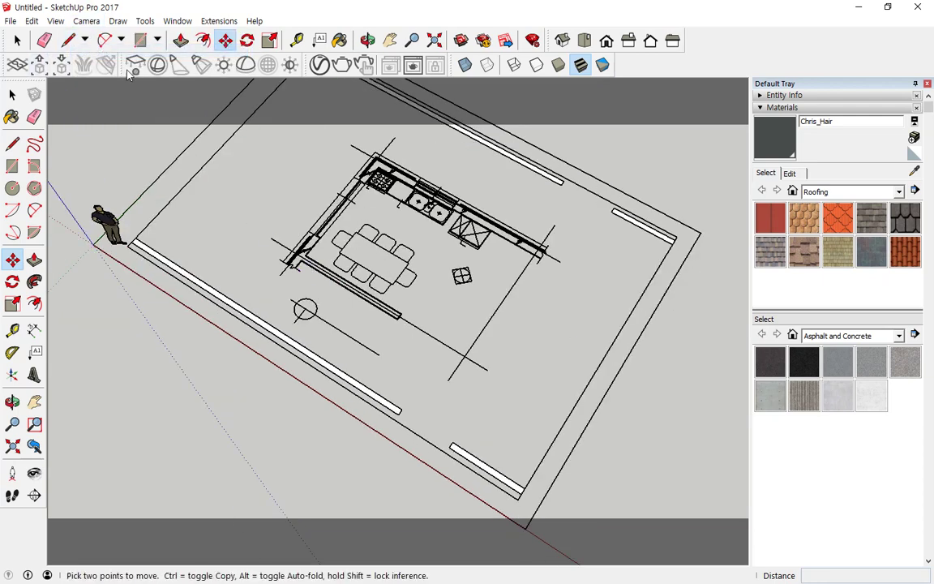
View the kitchen plan in the standard Top view and in the standard Front view.
left_click(86, 21)
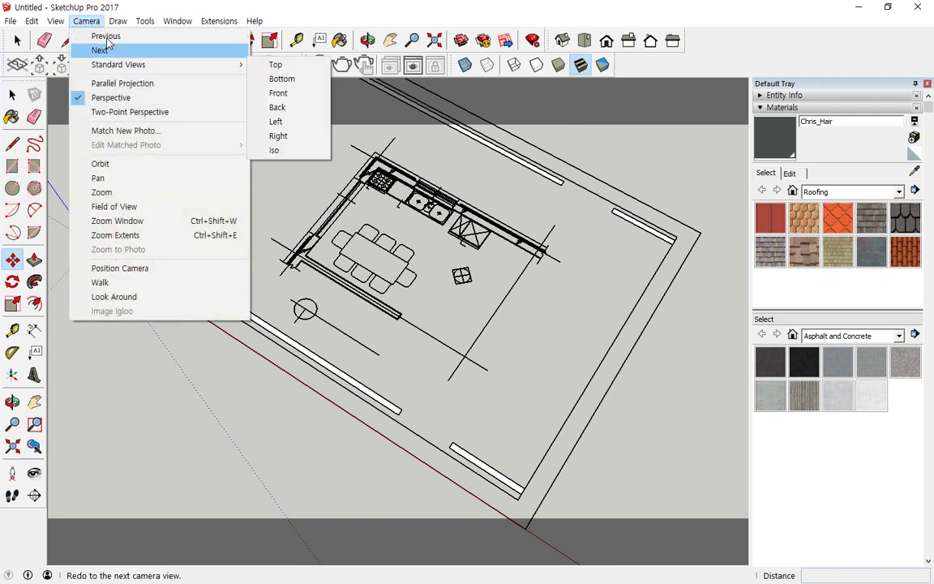
mouse_move(111, 65)
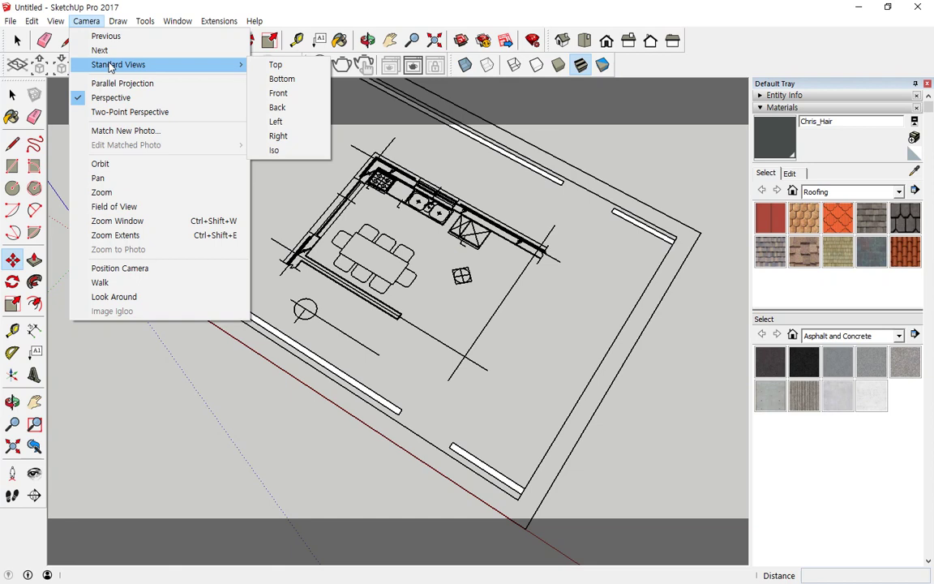
left_click(275, 65)
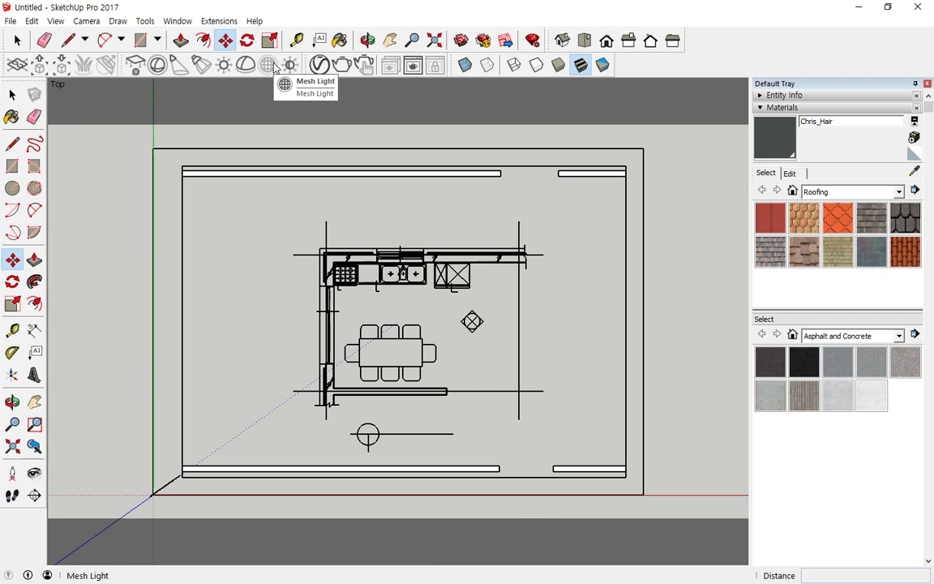
left_click(86, 21)
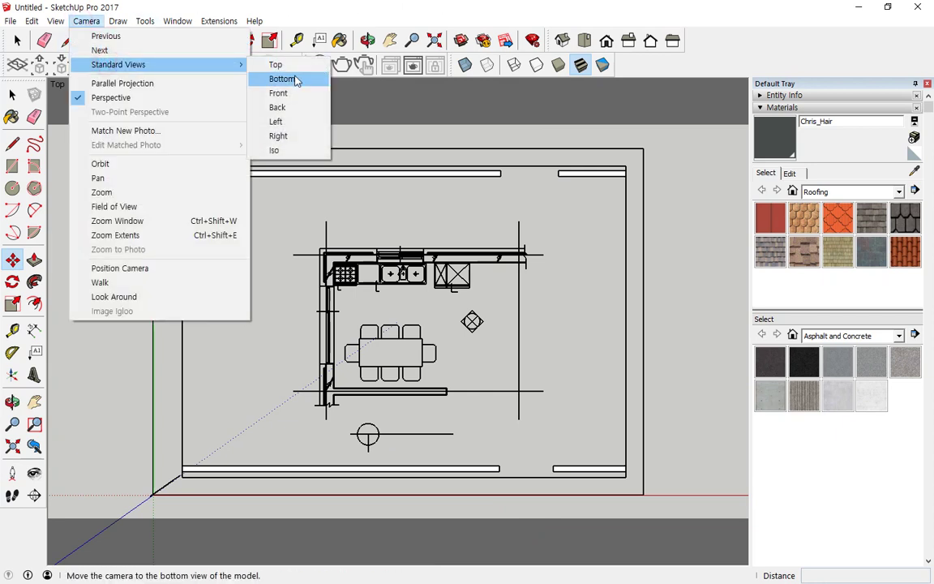
left_click(293, 93)
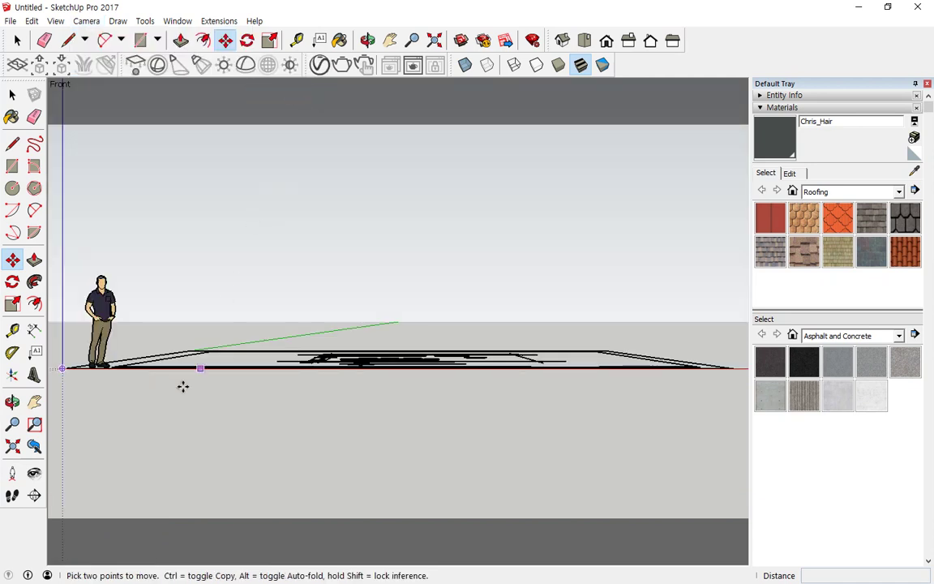
Show the kitchen plan in the standard Iso view.
left_click(86, 21)
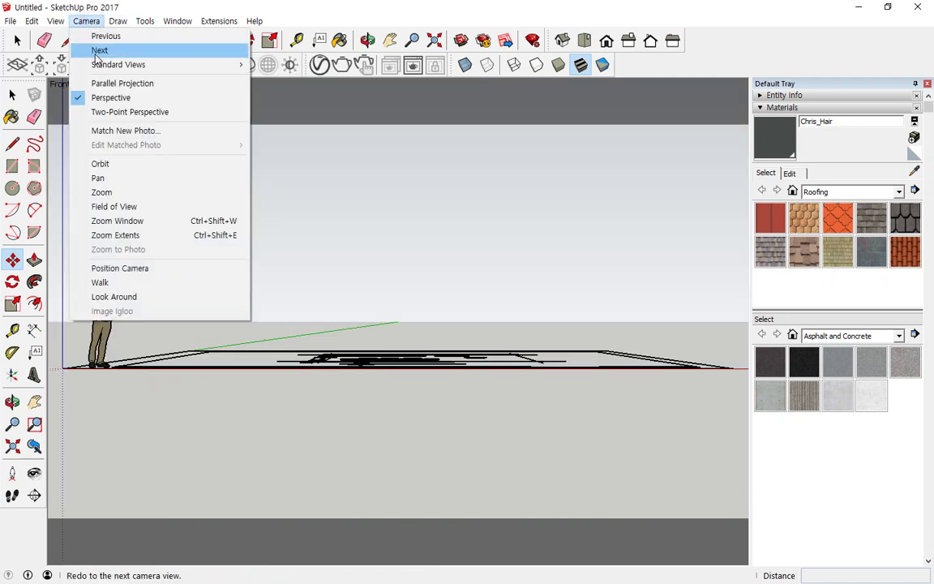
mouse_move(122, 65)
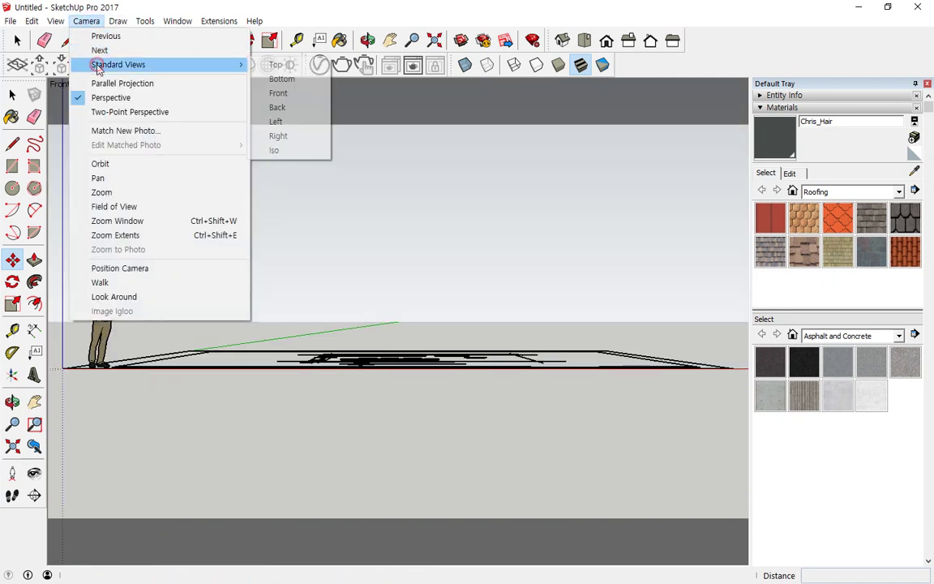
left_click(298, 152)
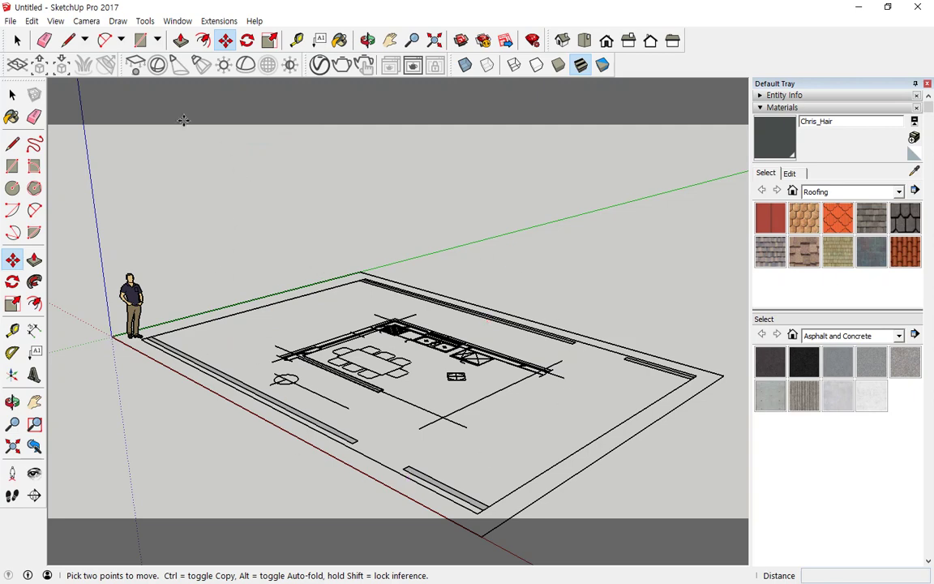
left_click(86, 20)
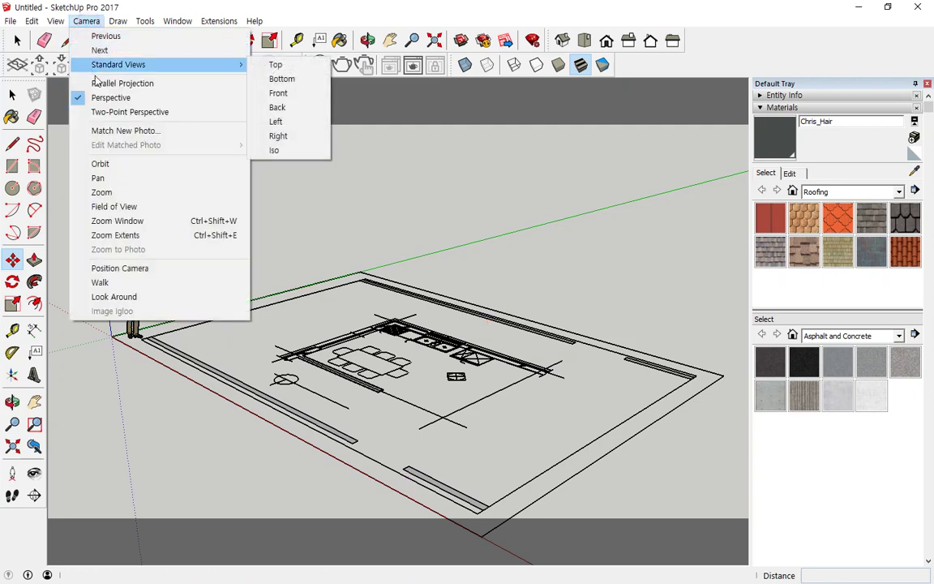
left_click(497, 246)
key("ctrl")
left_click(499, 246)
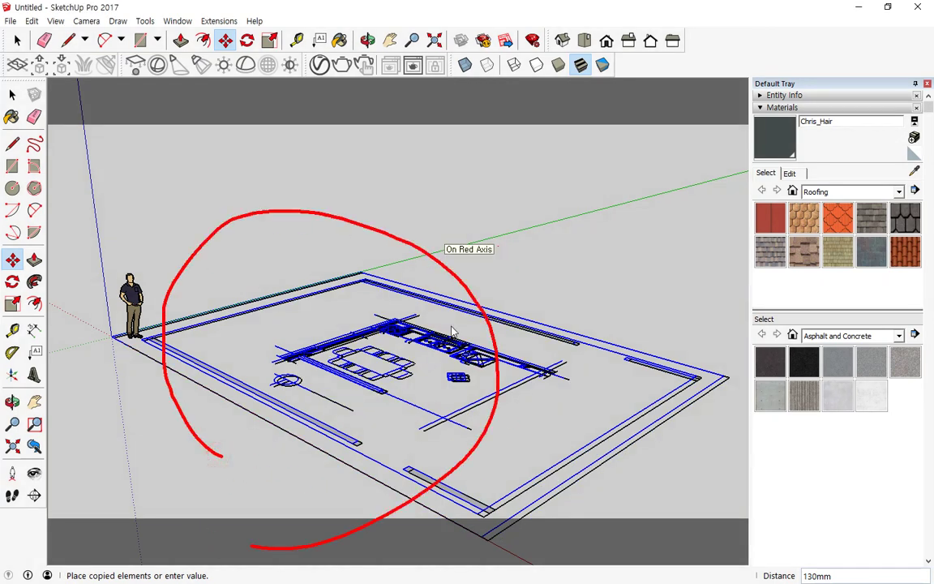
key("Escape")
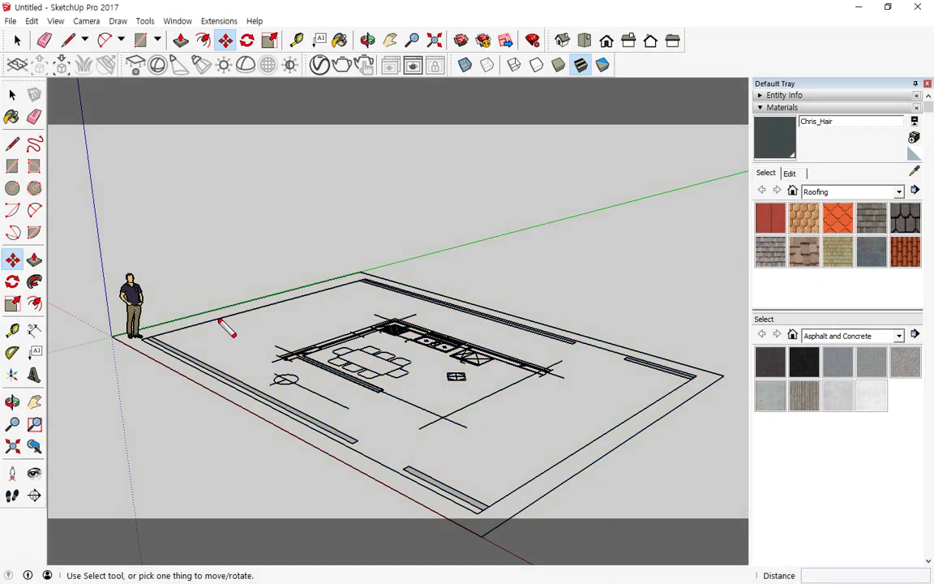
left_click_drag(146, 331, 302, 330)
left_click_drag(423, 257, 548, 213)
key("ctrl+z")
mouse_move(183, 317)
left_mouse_down()
mouse_move(550, 220)
mouse_move(552, 252)
left_mouse_up()
mouse_move(647, 442)
left_mouse_down()
mouse_move(718, 357)
mouse_move(795, 307)
mouse_move(838, 371)
left_mouse_up()
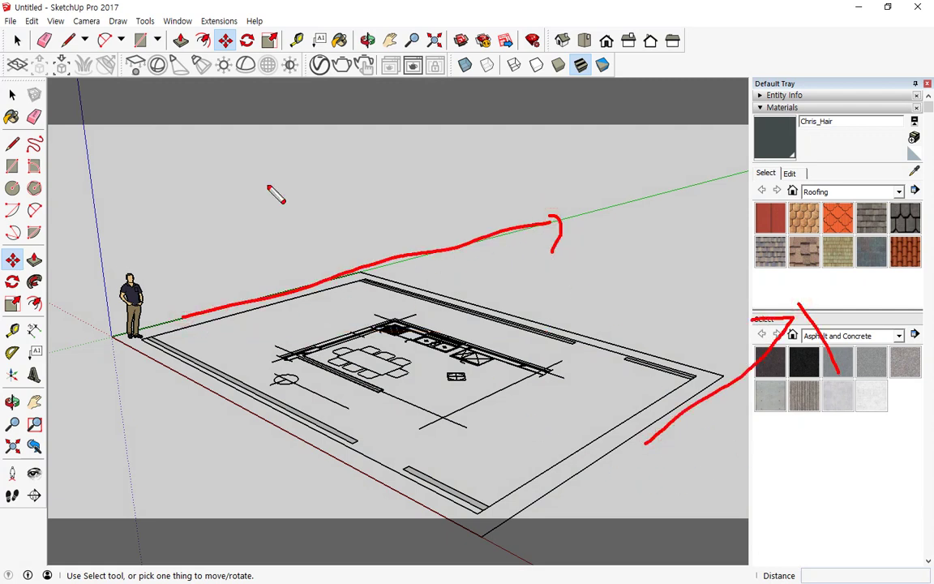
key("Escape")
Switch the camera to Parallel Projection and orbit the plan to a steeper angle from above.
left_click(86, 20)
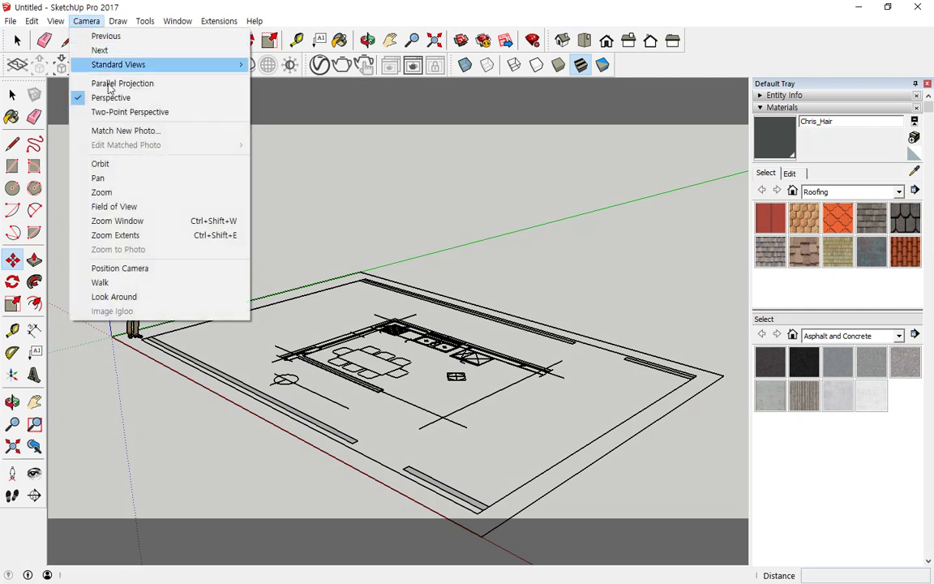
left_click(170, 84)
key("o")
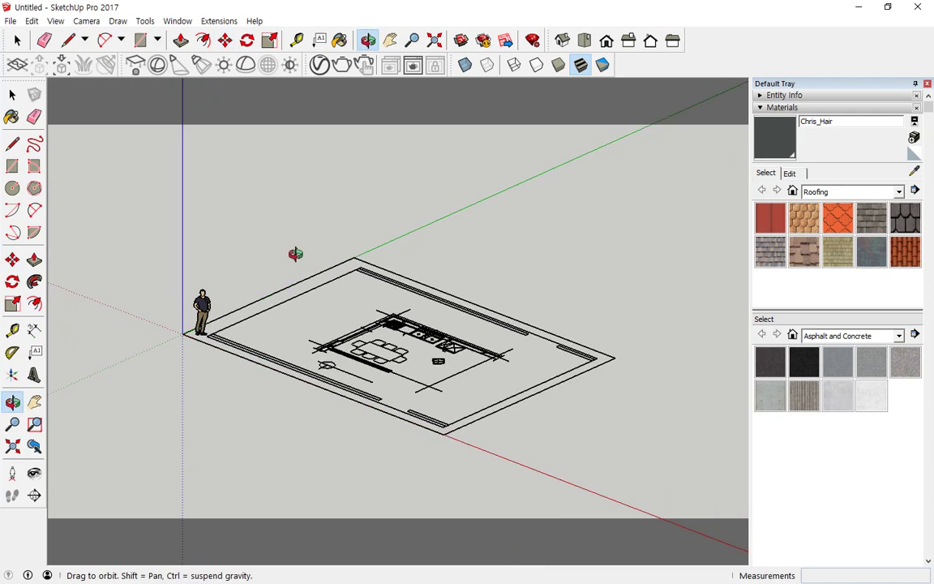
left_click_drag(295, 253, 460, 458)
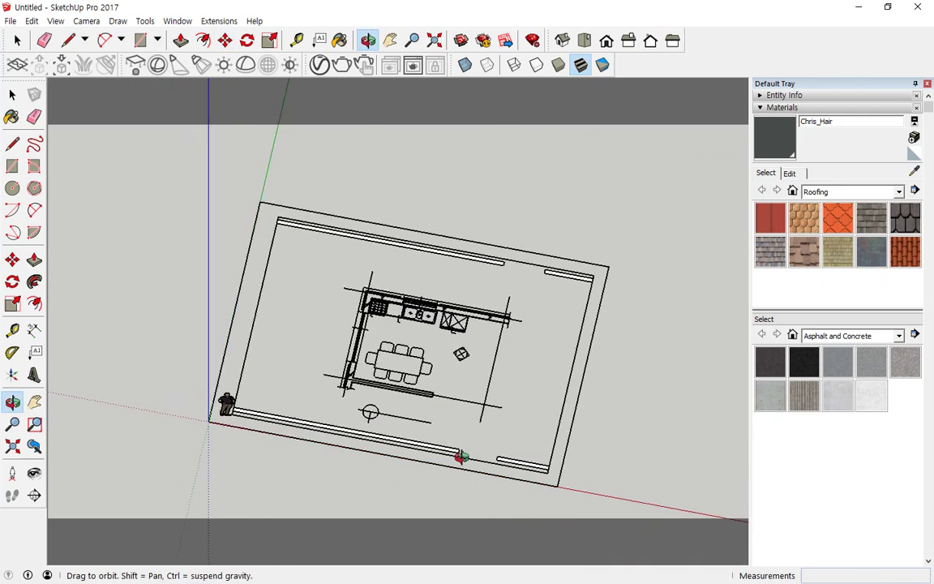
Show the plan in the standard Top view under Parallel Projection.
key("m")
left_click(86, 21)
mouse_move(134, 65)
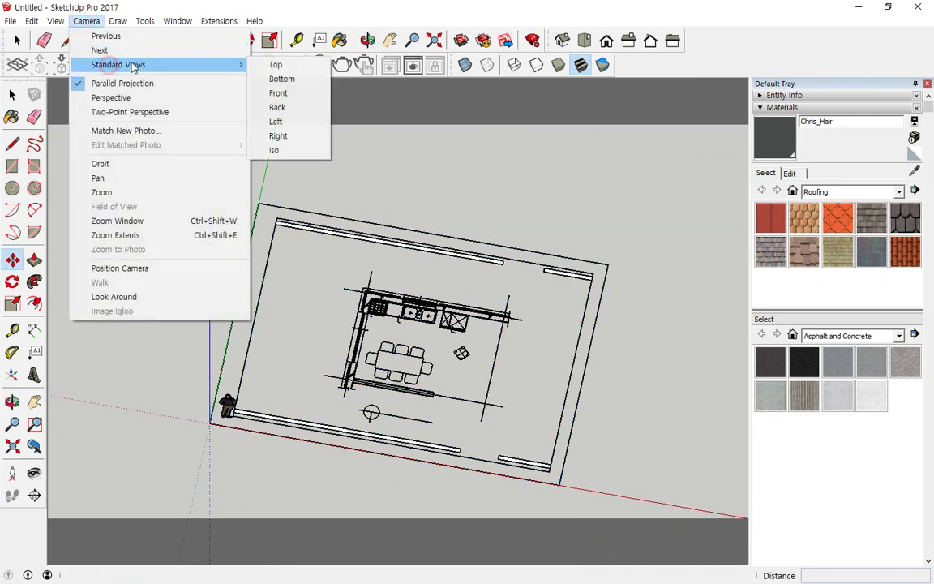
left_click(276, 64)
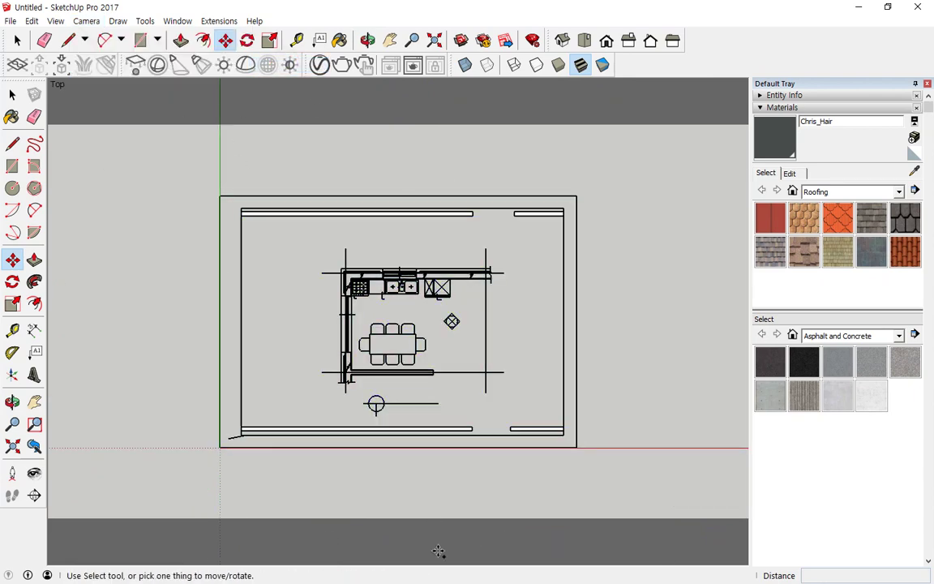
Switch the camera of the Top view to Perspective.
scroll(423, 473, "up", 3)
scroll(340, 427, "down", 1)
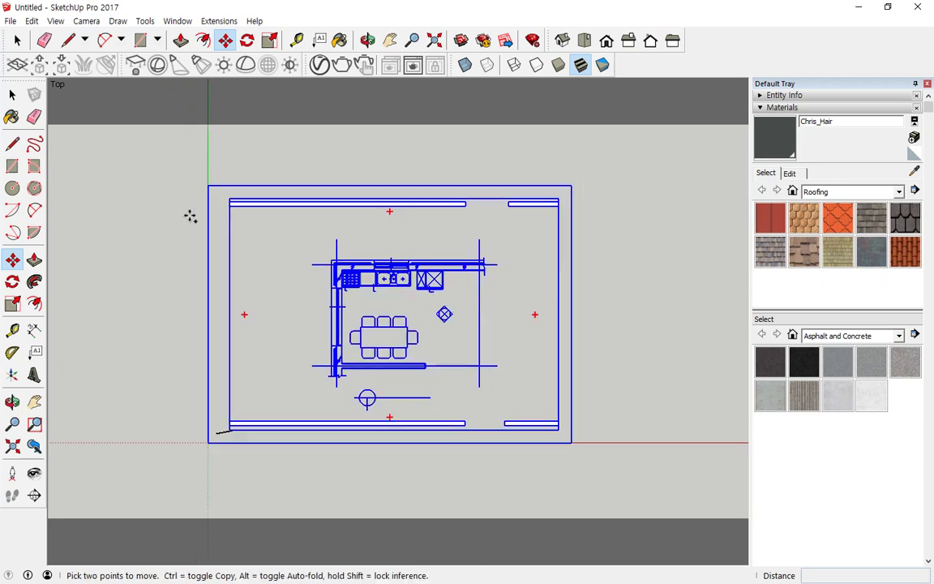
left_click(86, 20)
left_click(100, 98)
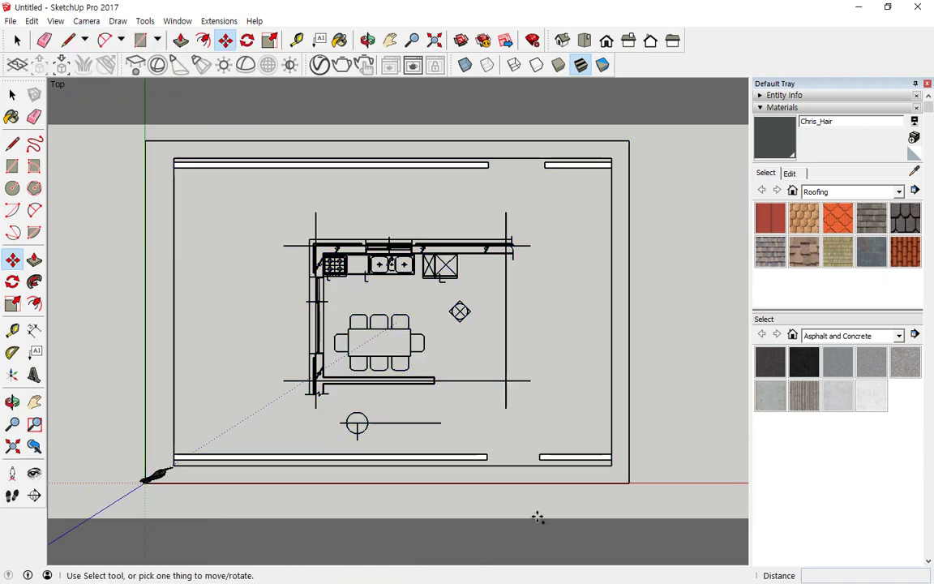
Orbit the kitchen plan from the Top view to an oblique view from above, and pan it slightly sideways.
left_click(87, 21)
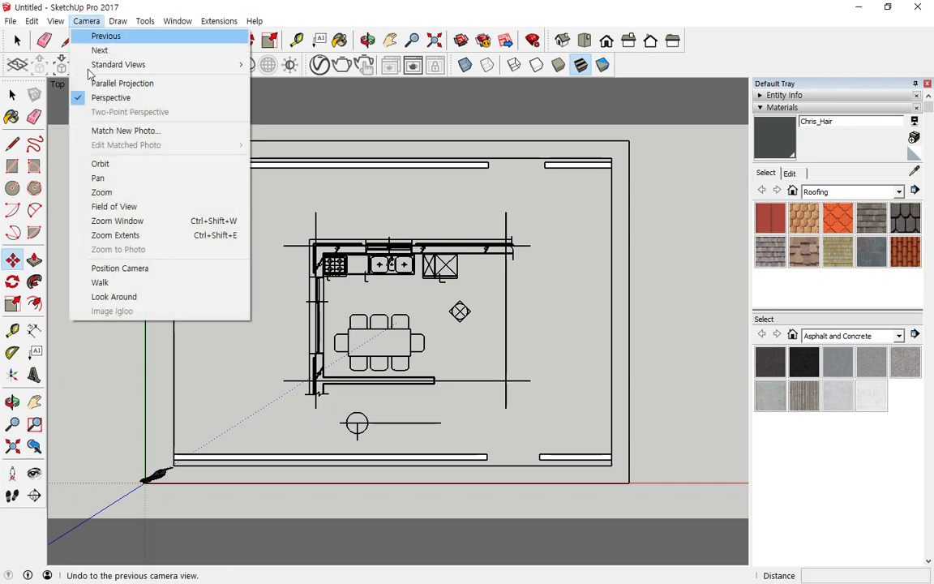
left_click(104, 164)
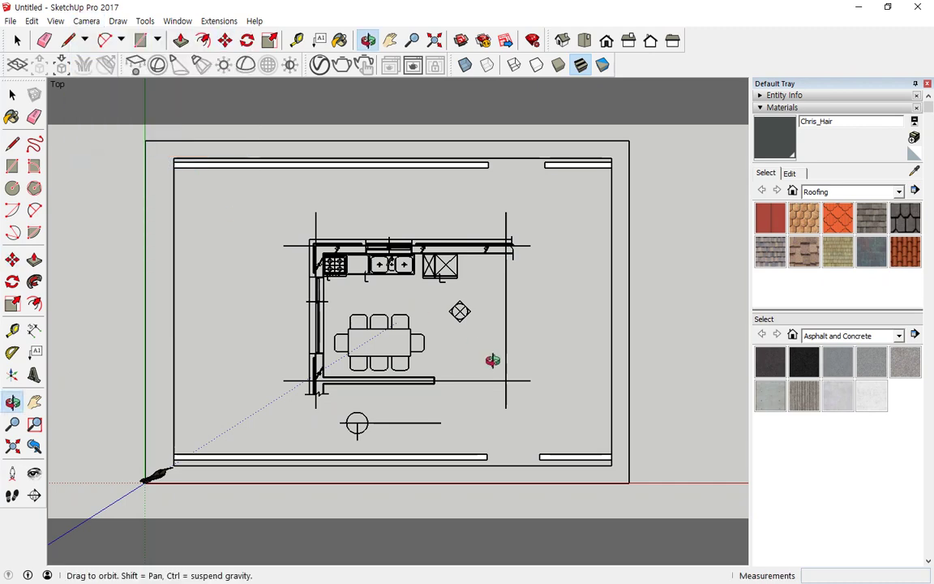
left_click_drag(444, 325, 267, 171)
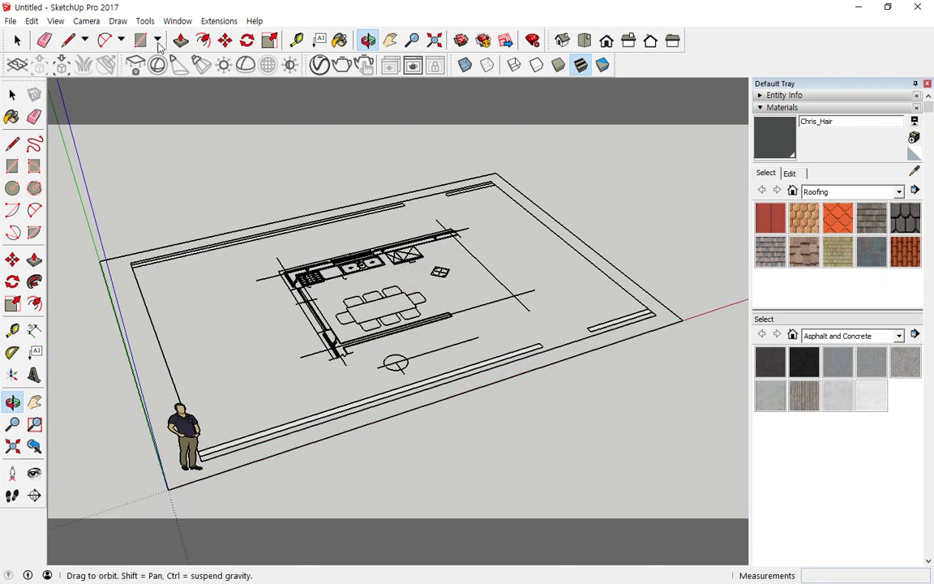
left_click(87, 22)
left_click(119, 180)
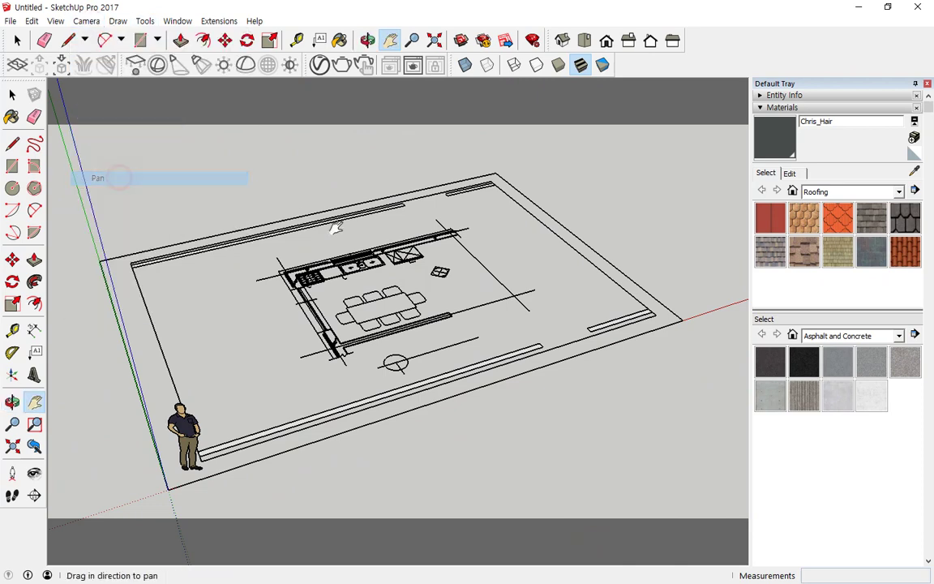
left_click_drag(388, 239, 317, 248)
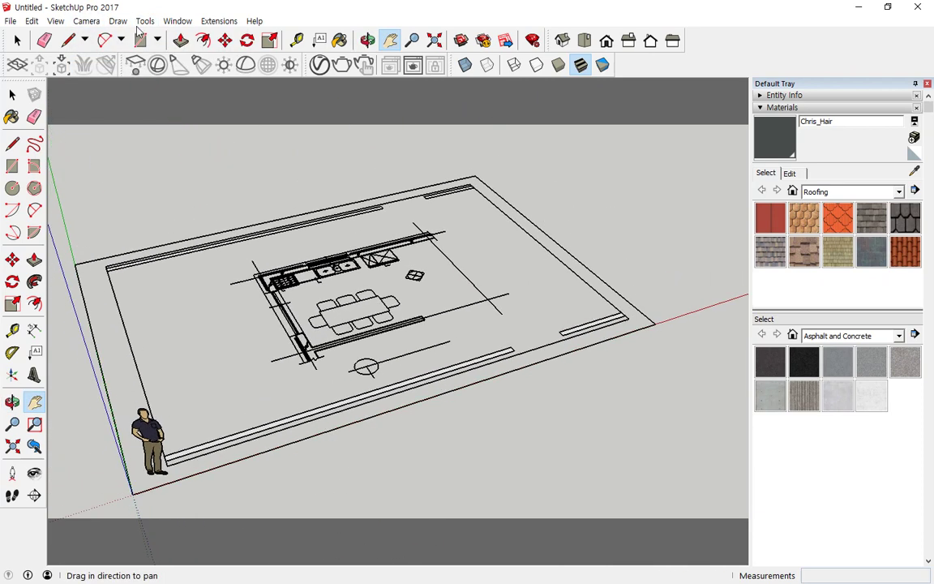
Zoom out on the kitchen plan and adjust the camera's Field of View to about 38 degrees.
left_click(87, 21)
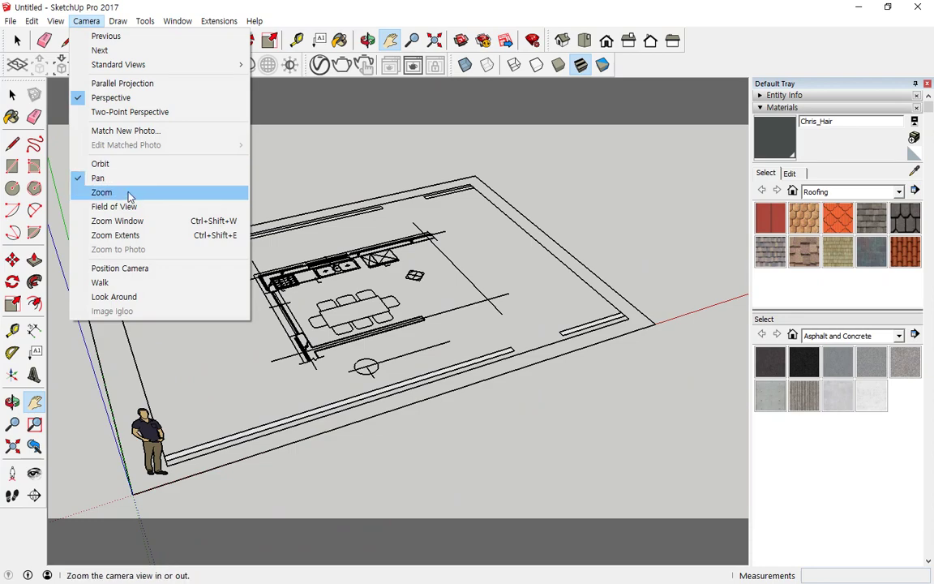
left_click(129, 194)
left_click_drag(296, 333, 88, 88)
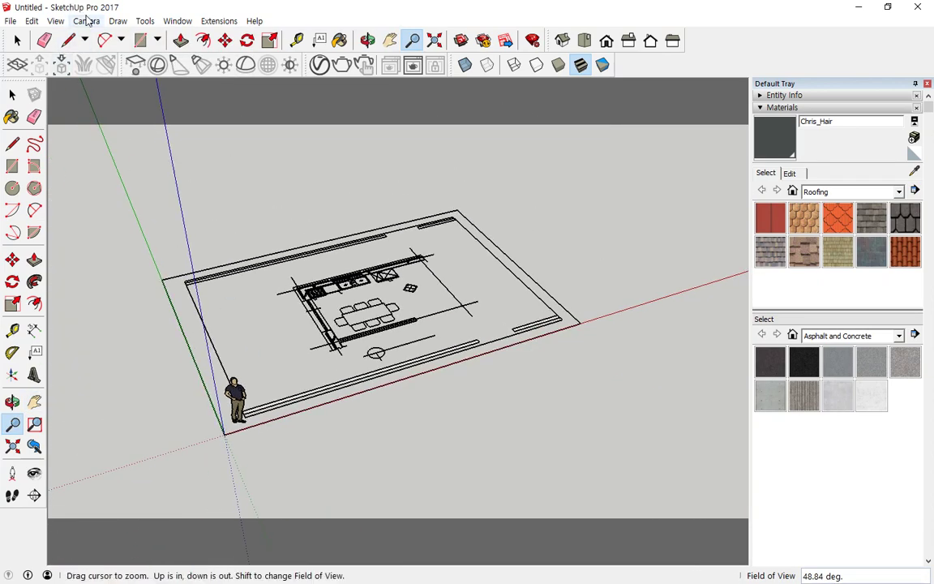
left_click(86, 21)
left_click(164, 208)
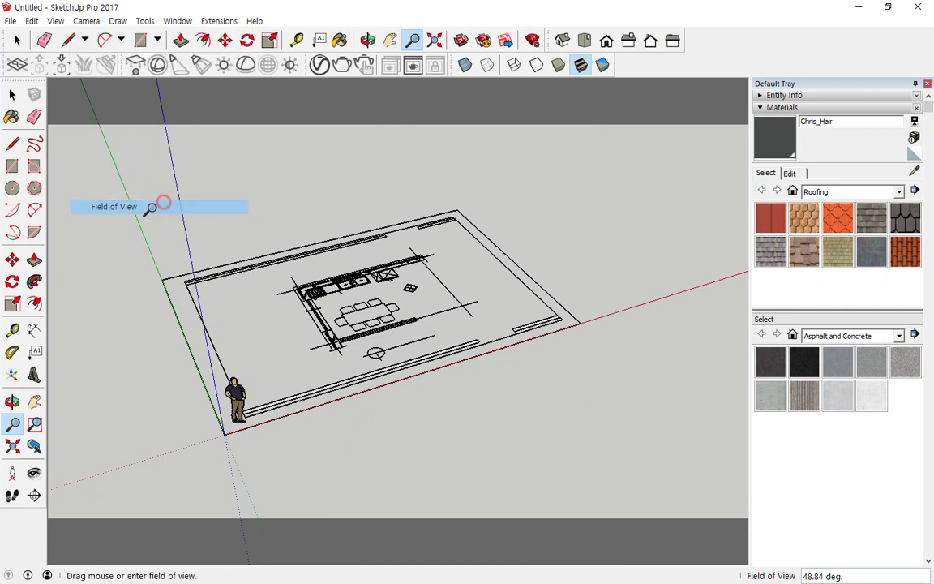
left_click_drag(300, 322, 335, 351)
left_click_drag(367, 261, 364, 305)
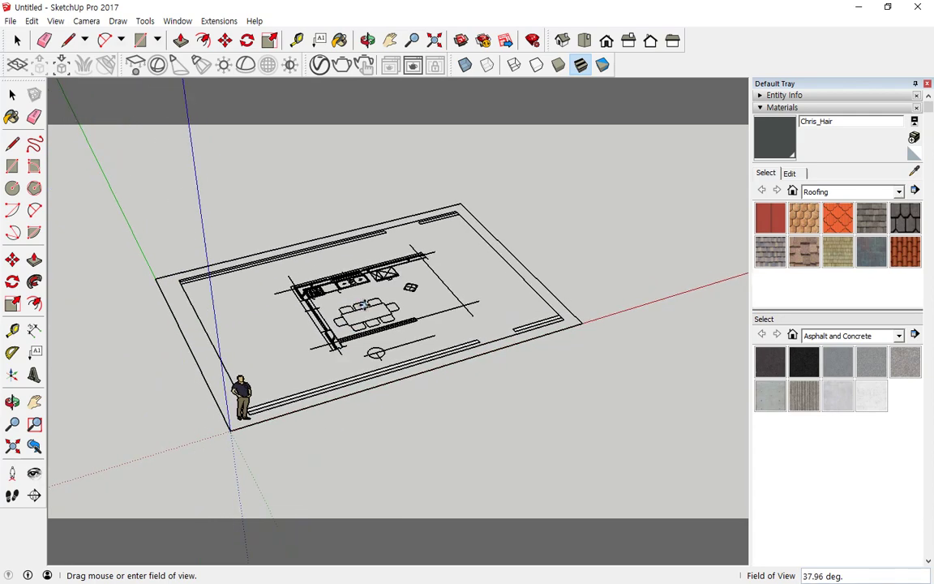
Undo the import of the kitchen plan and start a new model.
key("ctrl+z")
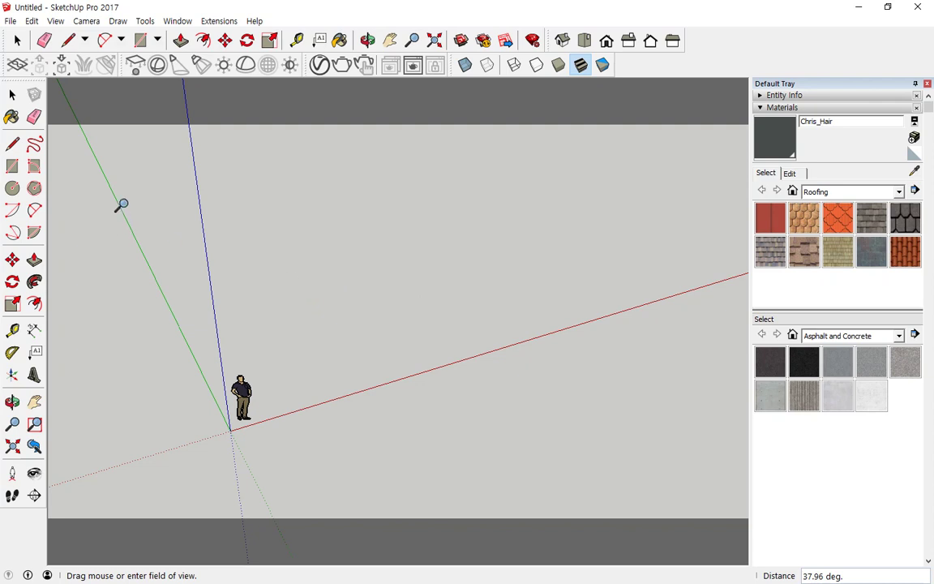
left_click(13, 22)
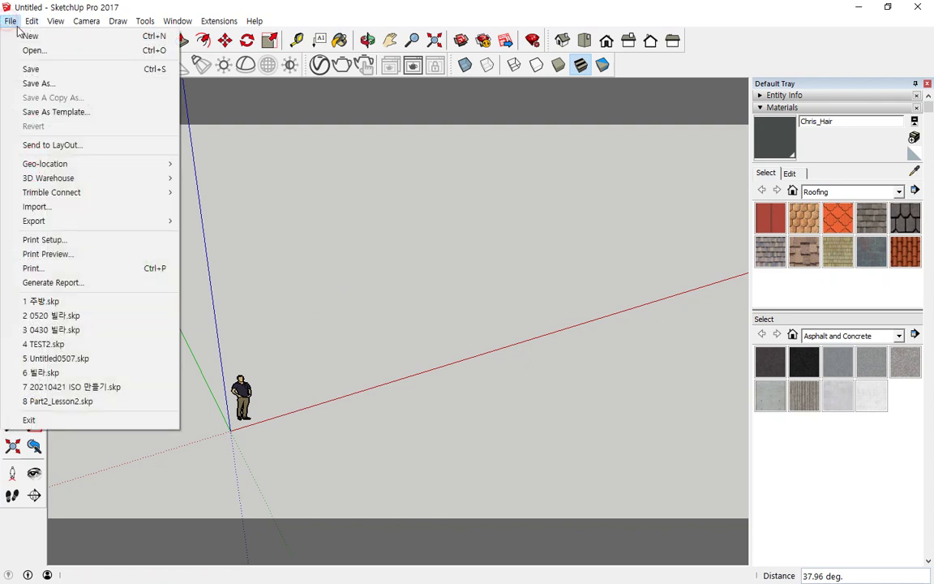
left_click(30, 36)
left_click(470, 324)
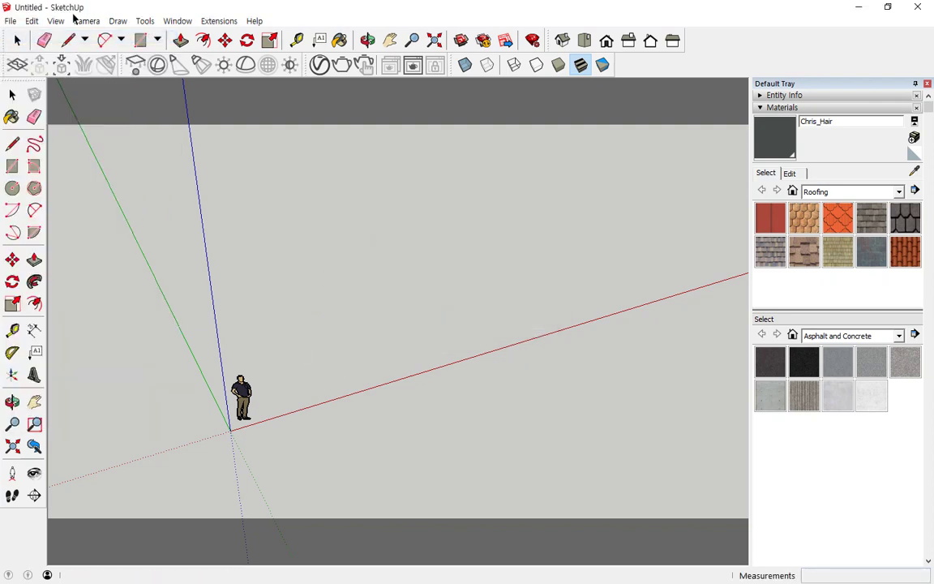
Import the AutoCAD drawing 주방평면도.dwg into the new model and dismiss the import results.
left_click(11, 21)
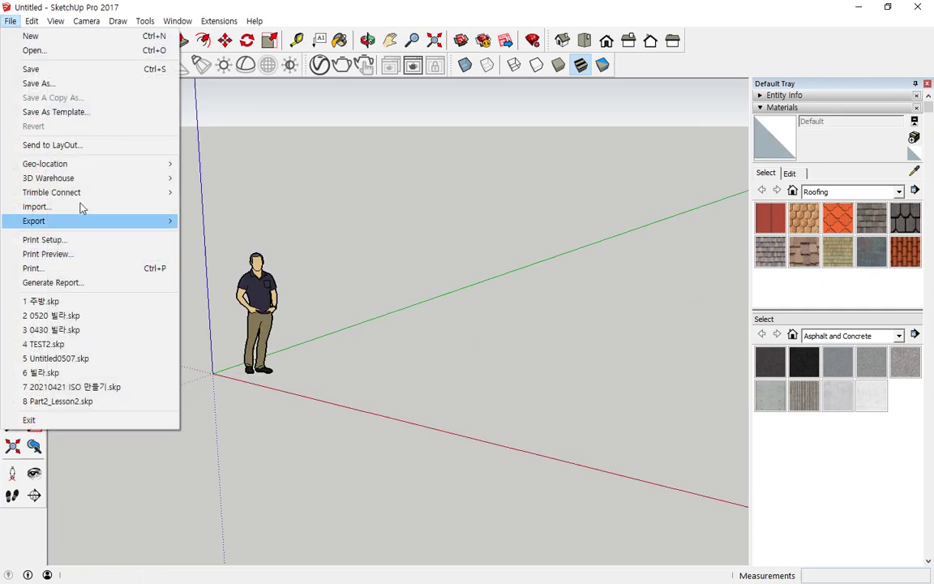
left_click(79, 205)
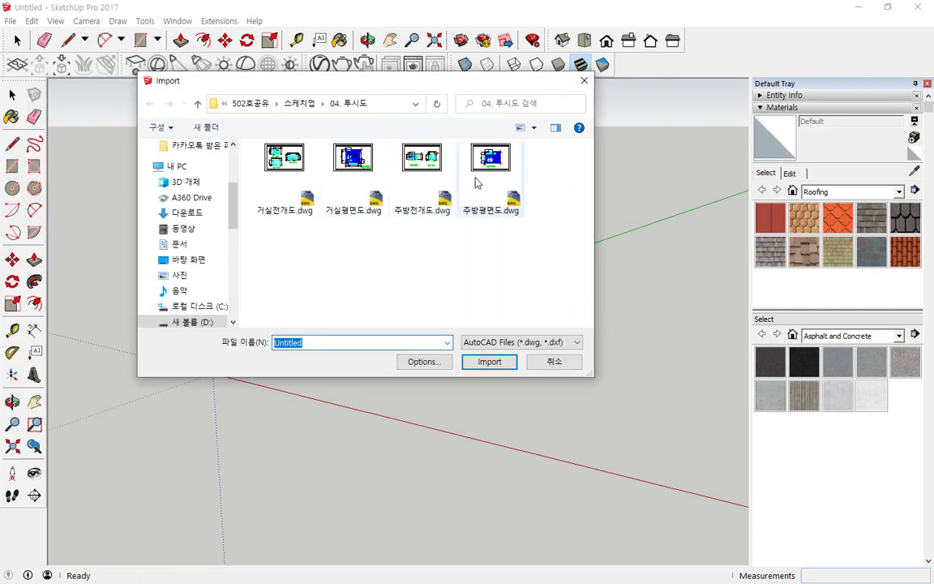
left_click(477, 179)
double_click(477, 181)
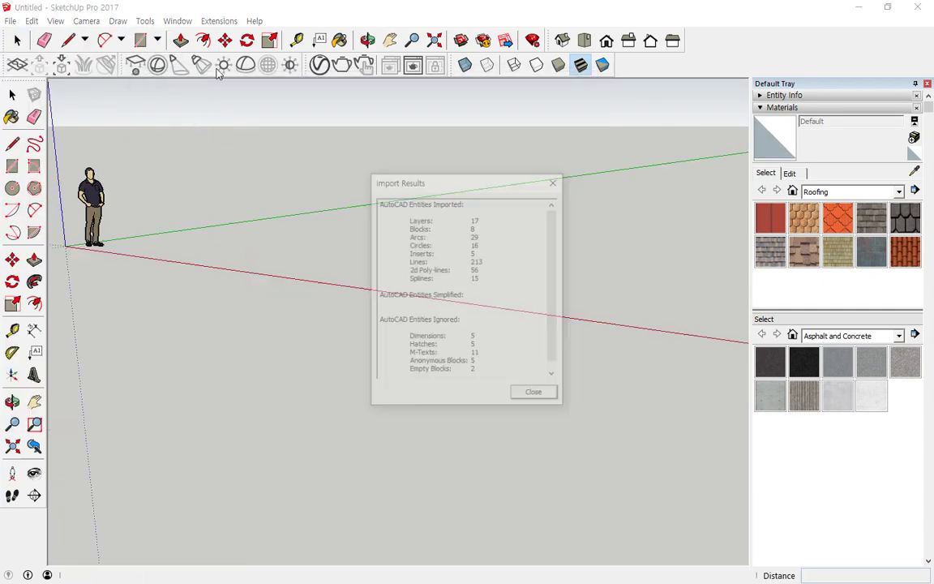
left_click(534, 396)
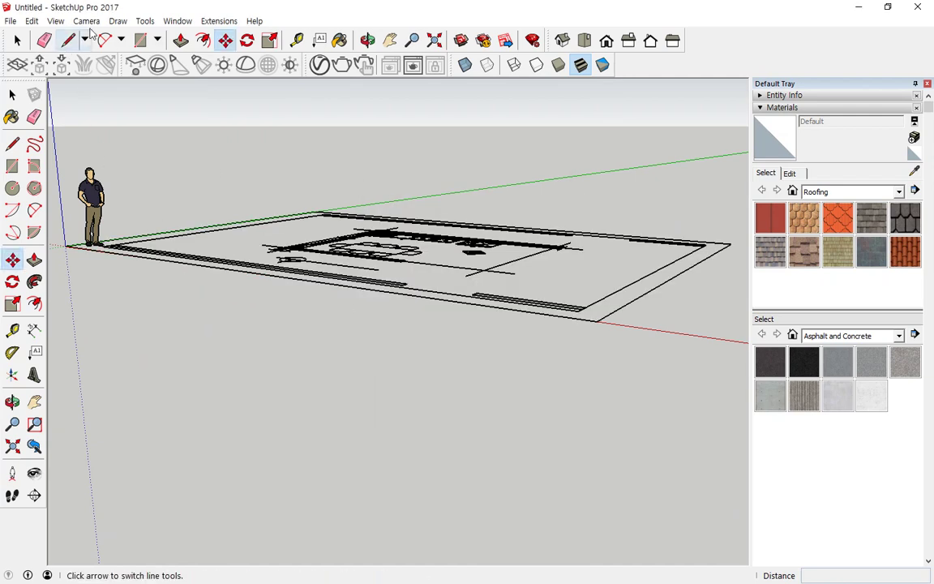
Activate Field of View, then magnify part of the plan with Zoom Window and orbit to look from higher above.
left_click(86, 21)
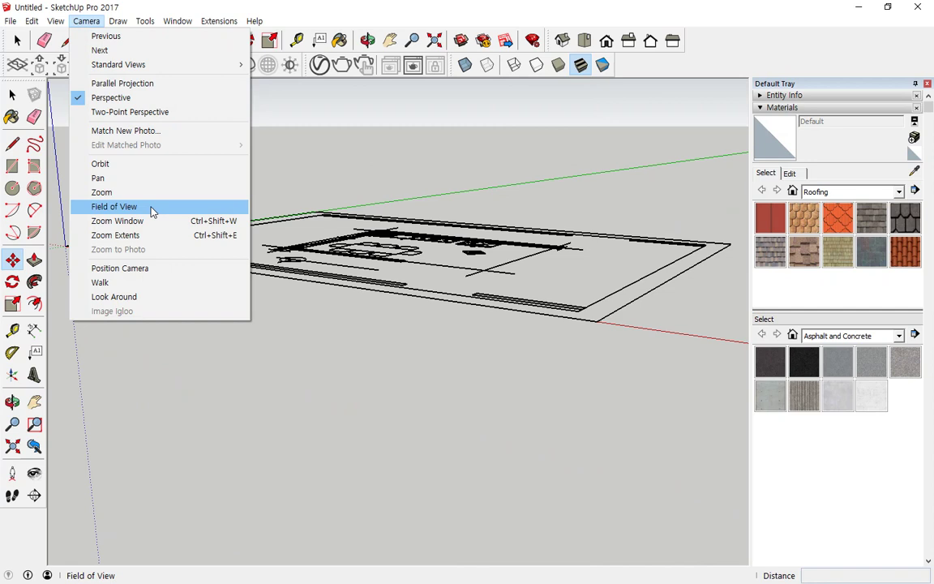
left_click(152, 211)
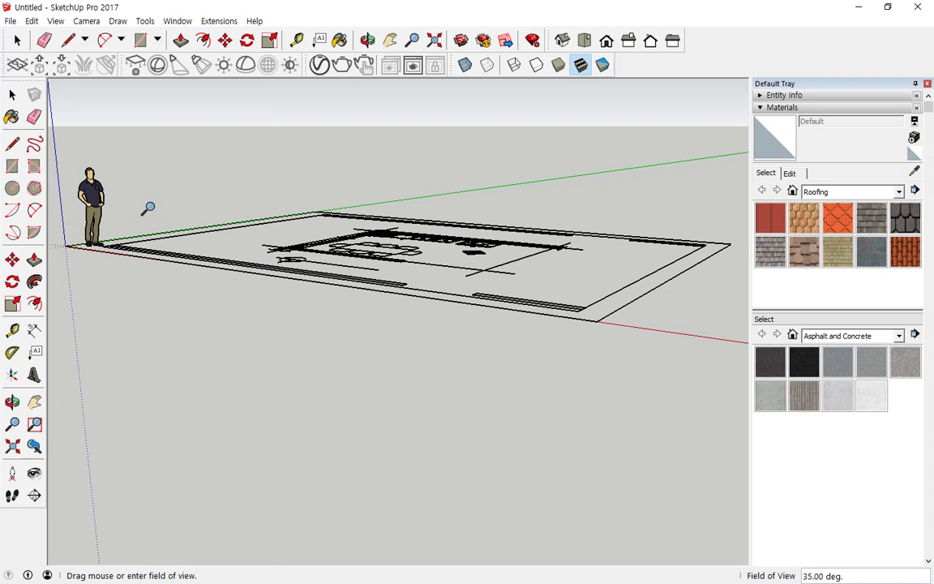
left_click(98, 23)
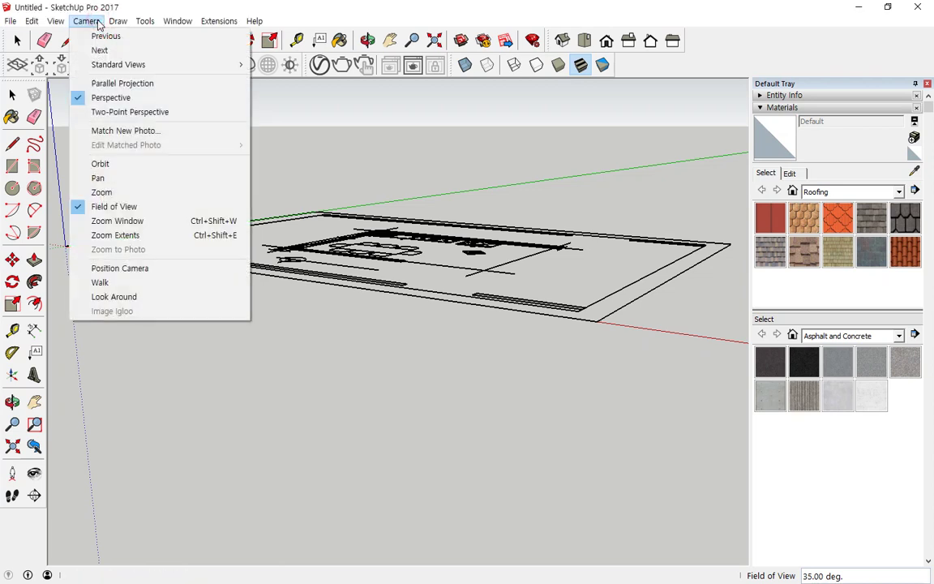
left_click(167, 224)
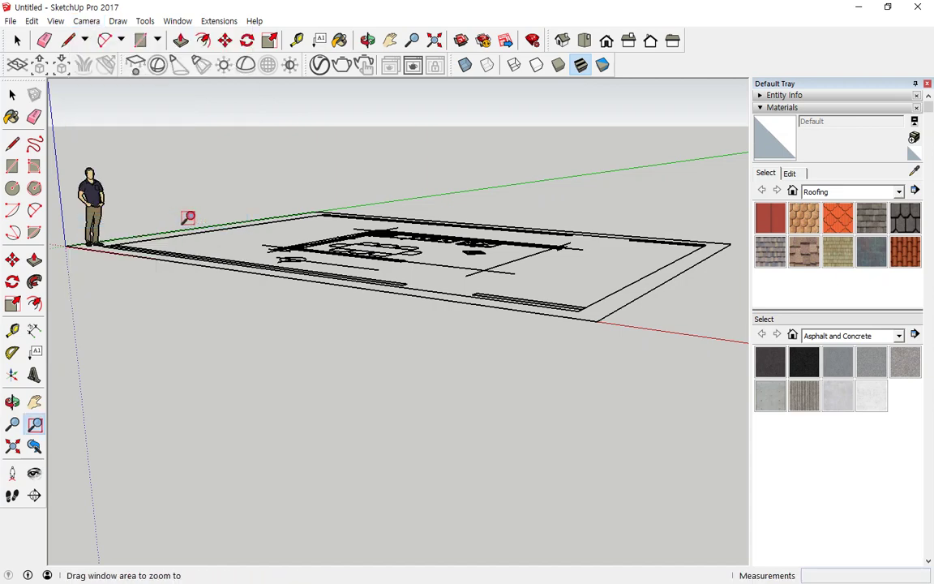
left_click_drag(190, 215, 317, 440)
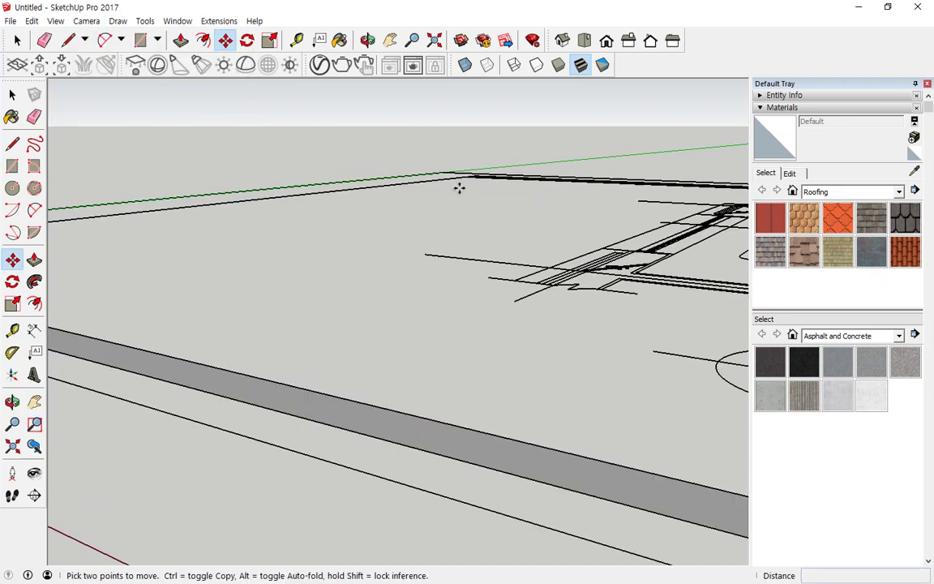
middle_click_drag(456, 241, 443, 328)
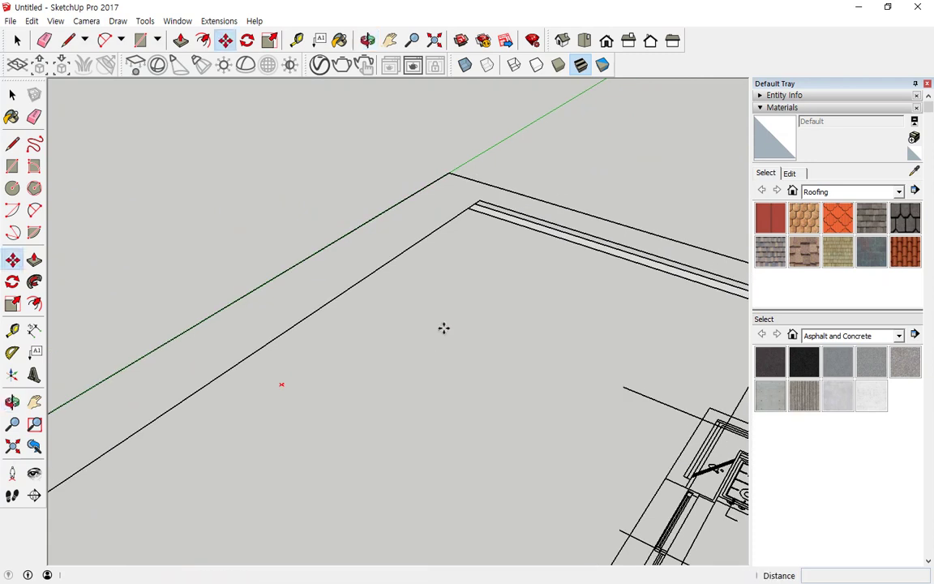
Magnify the outer frame's far corner with Zoom Window, then fit the whole model in view with Zoom Extents.
left_click(86, 21)
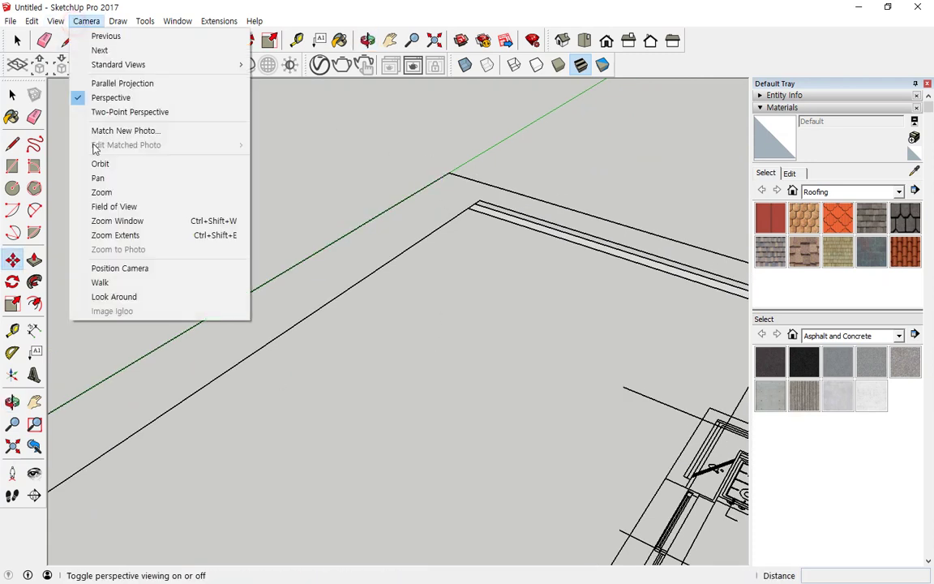
left_click(122, 221)
left_click_drag(376, 146, 547, 534)
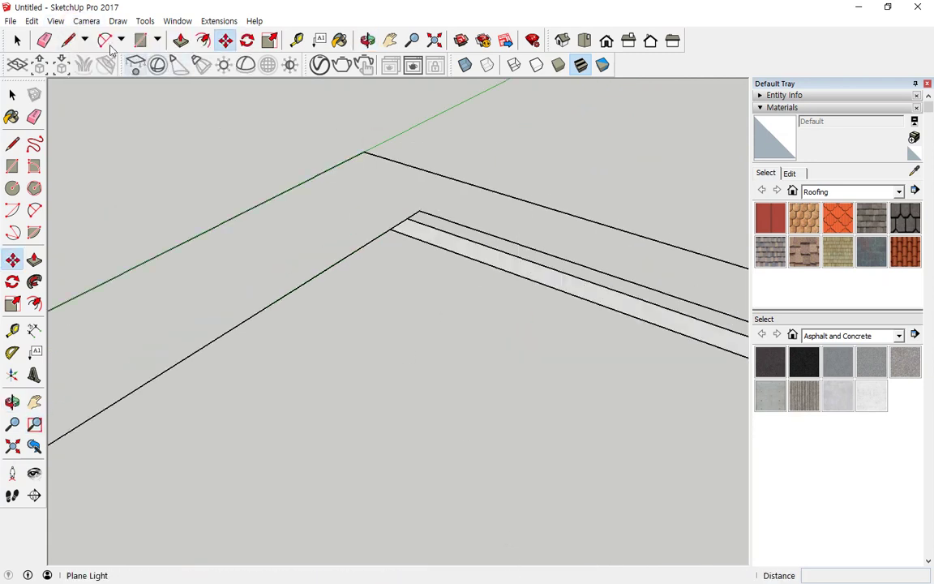
left_click(86, 21)
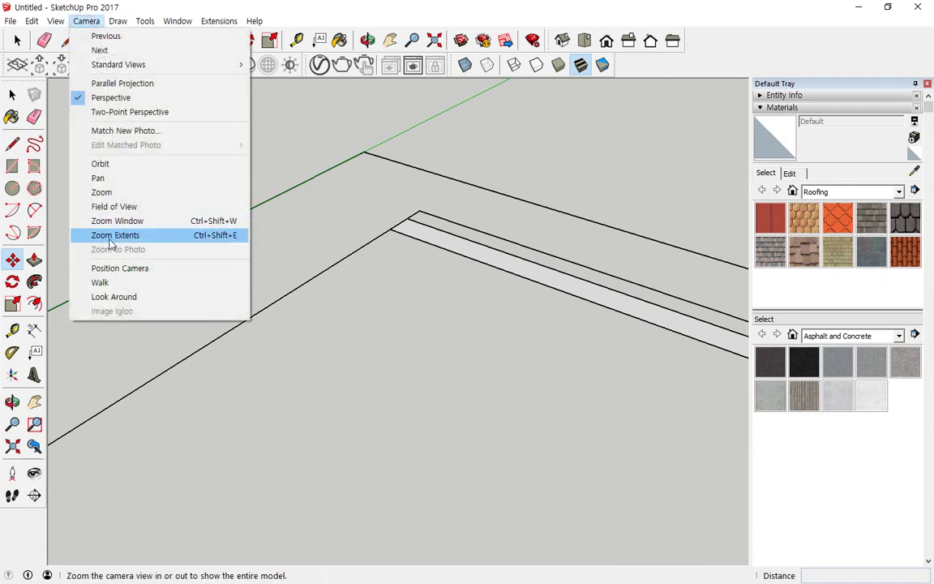
left_click(116, 235)
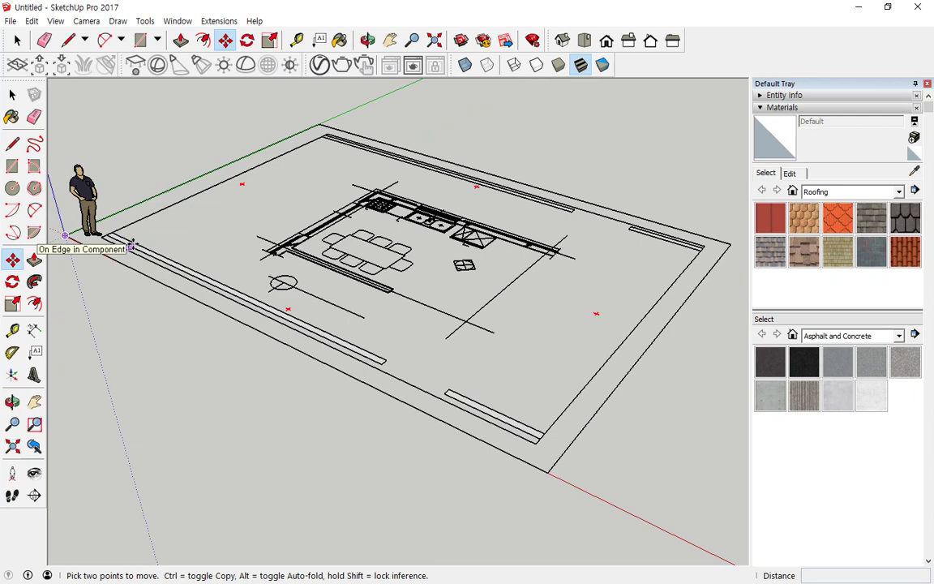
Show the plan in the standard Top view with Parallel Projection and switch to the Select tool.
left_click(86, 21)
mouse_move(102, 65)
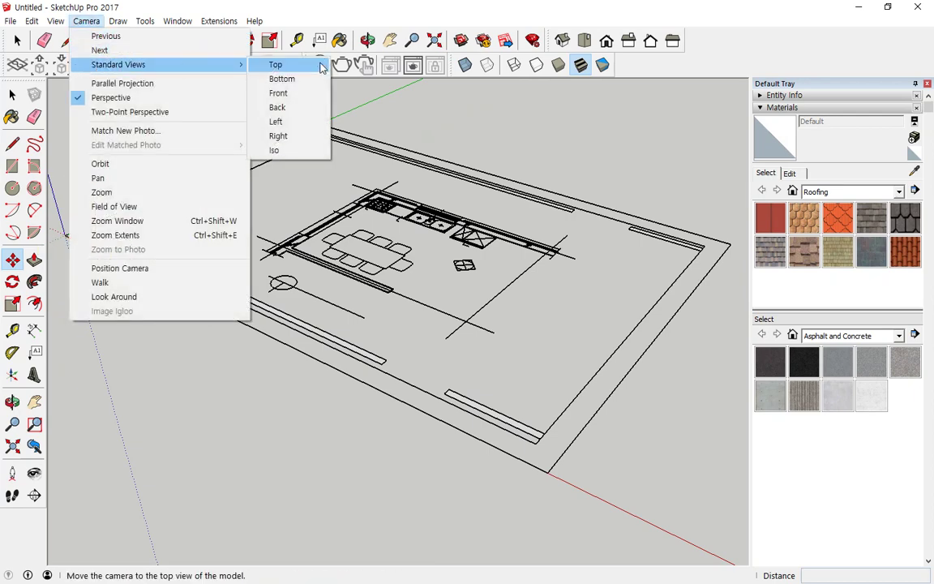
left_click(259, 65)
left_click(99, 21)
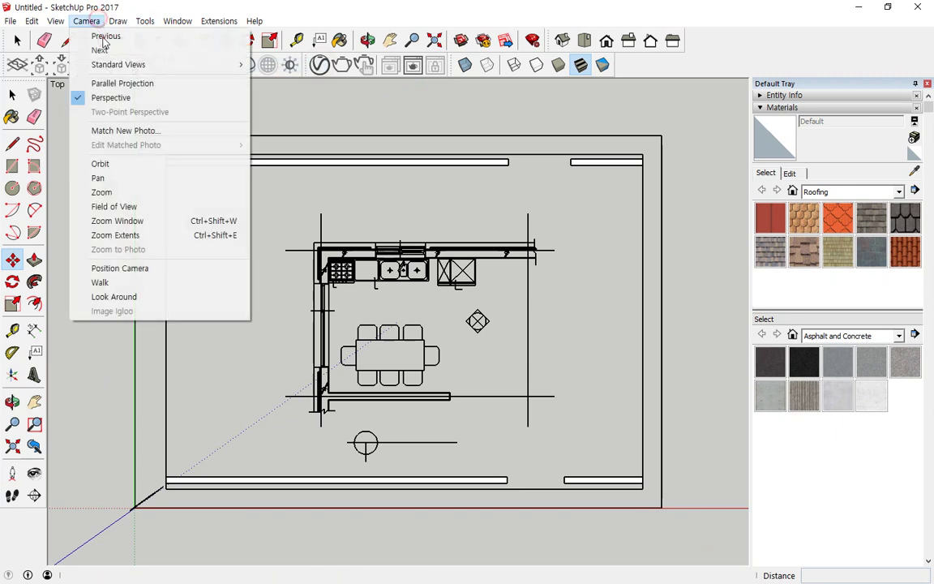
left_click(115, 83)
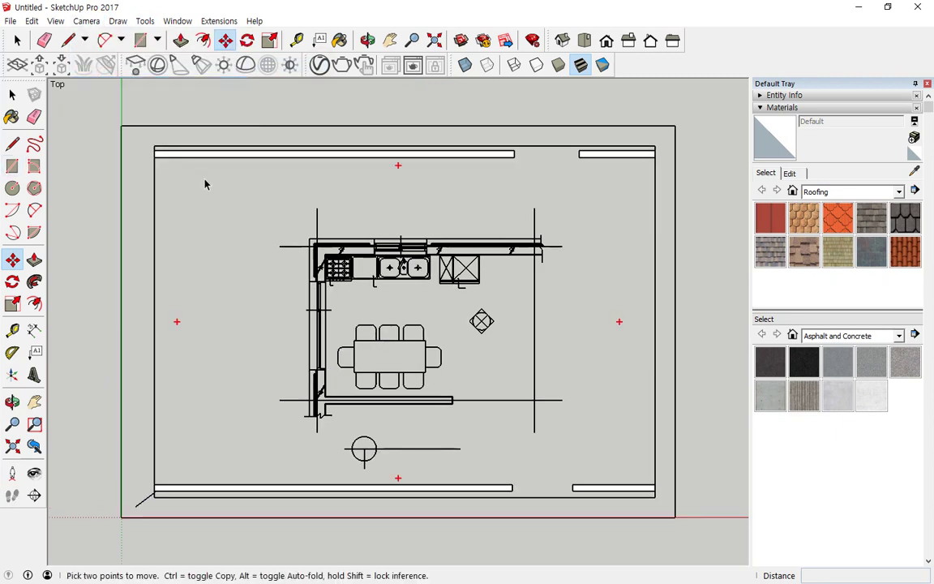
key("space")
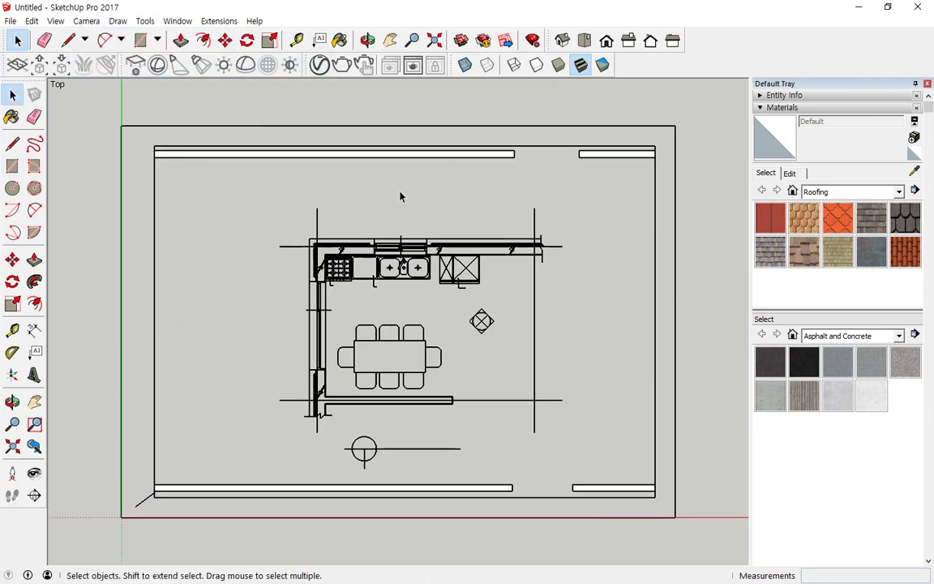
Collapse the Materials section and expand the Layers section to list the imported drawing's layers.
left_click(762, 108)
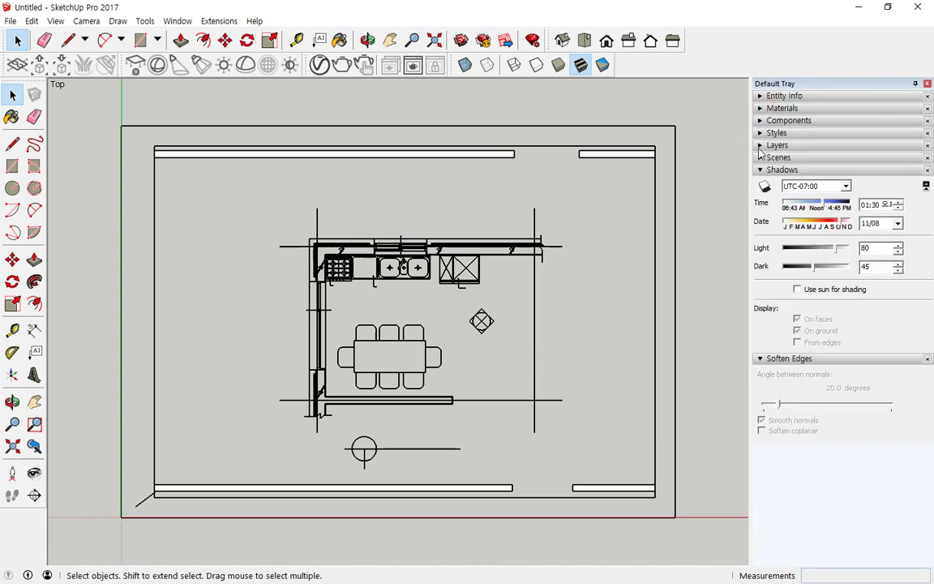
left_click(762, 146)
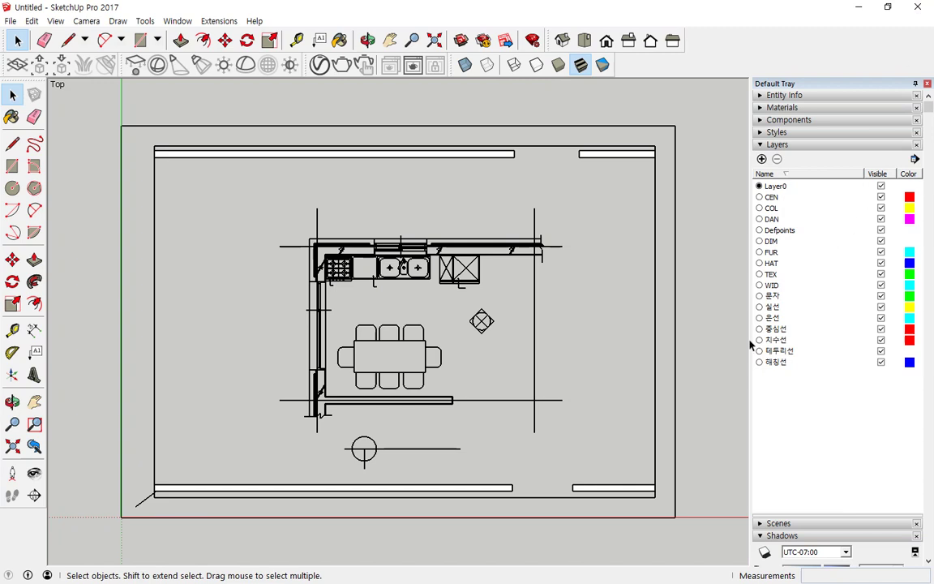
mouse_move(779, 392)
left_mouse_down()
mouse_move(734, 337)
mouse_move(763, 195)
mouse_move(848, 270)
left_mouse_up()
mouse_move(844, 375)
left_mouse_down()
mouse_move(745, 407)
mouse_move(738, 398)
mouse_move(803, 379)
left_mouse_up()
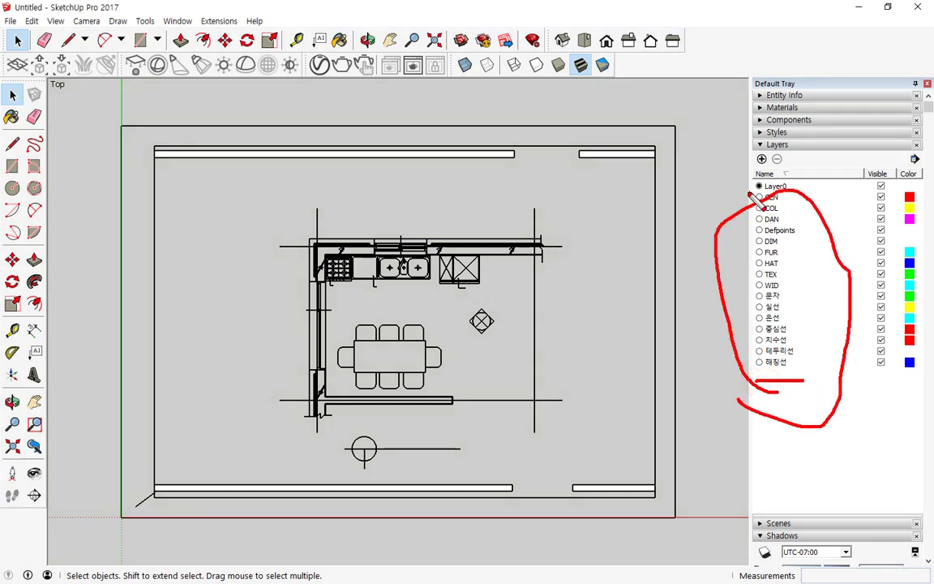
left_click_drag(748, 195, 799, 195)
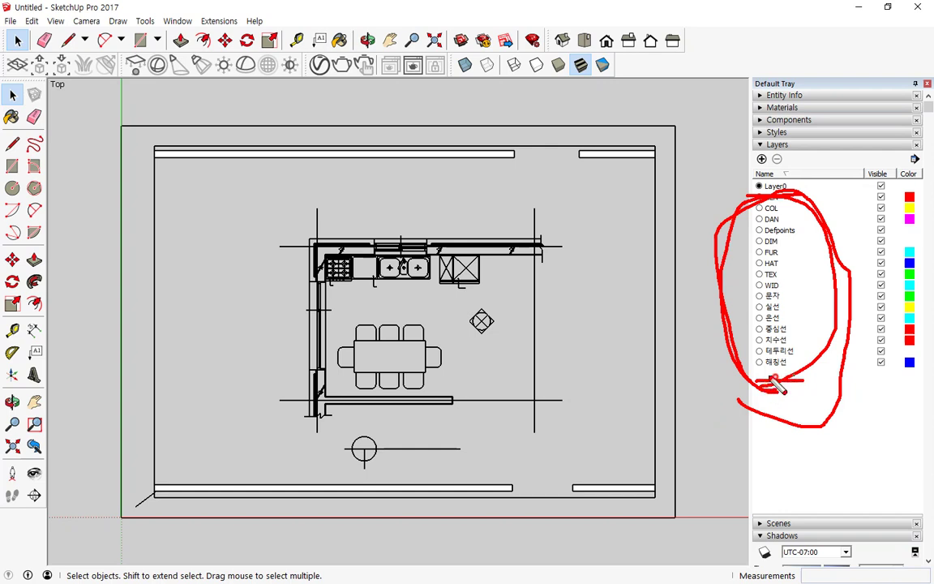
mouse_move(778, 378)
left_mouse_down()
mouse_move(754, 188)
mouse_move(814, 361)
mouse_move(779, 389)
left_mouse_up()
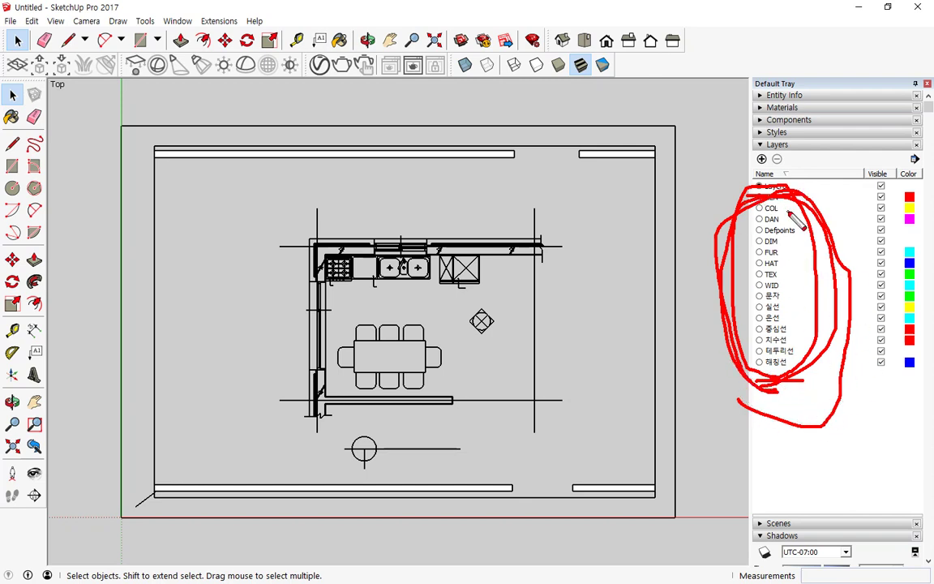
Make CEN the current drawing layer, then highlight Layer0 in the layer list.
key("Escape")
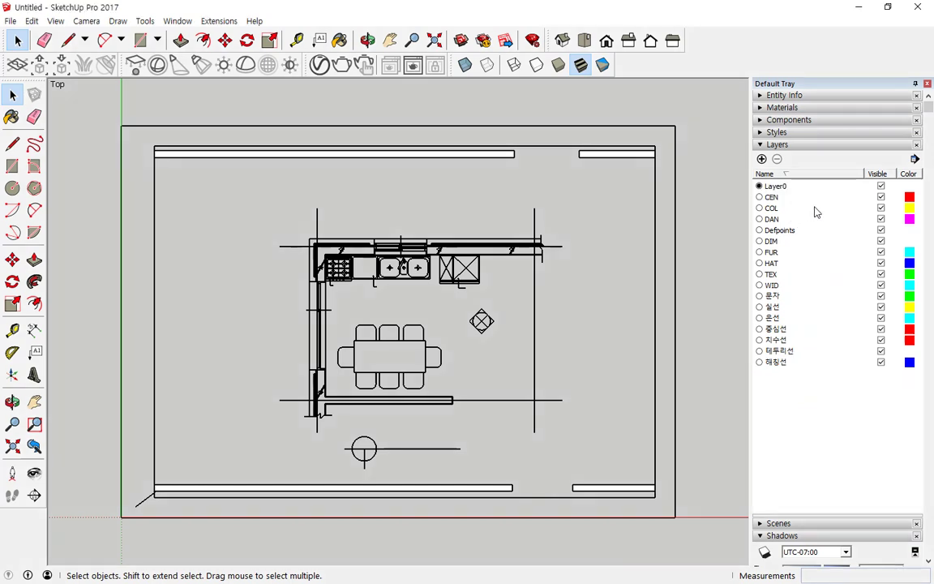
double_click(773, 198)
left_click(781, 187)
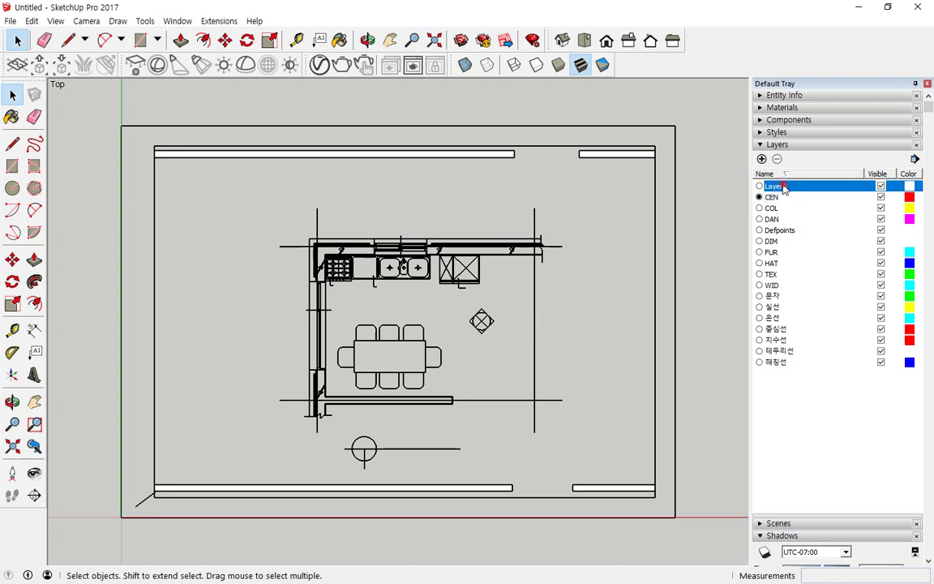
key("ctrl+2")
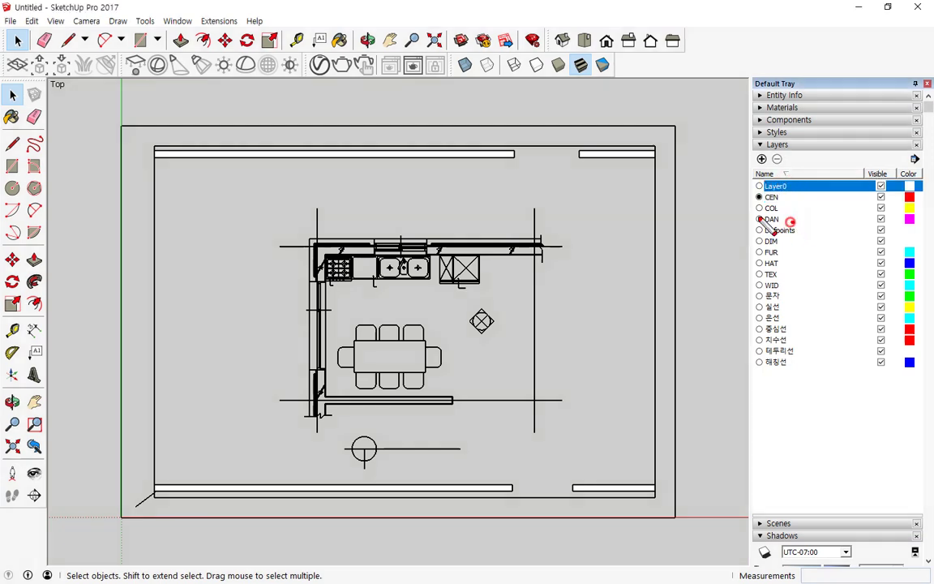
mouse_move(788, 223)
left_mouse_down()
mouse_move(813, 201)
mouse_move(795, 223)
left_mouse_up()
left_click_drag(889, 207, 884, 209)
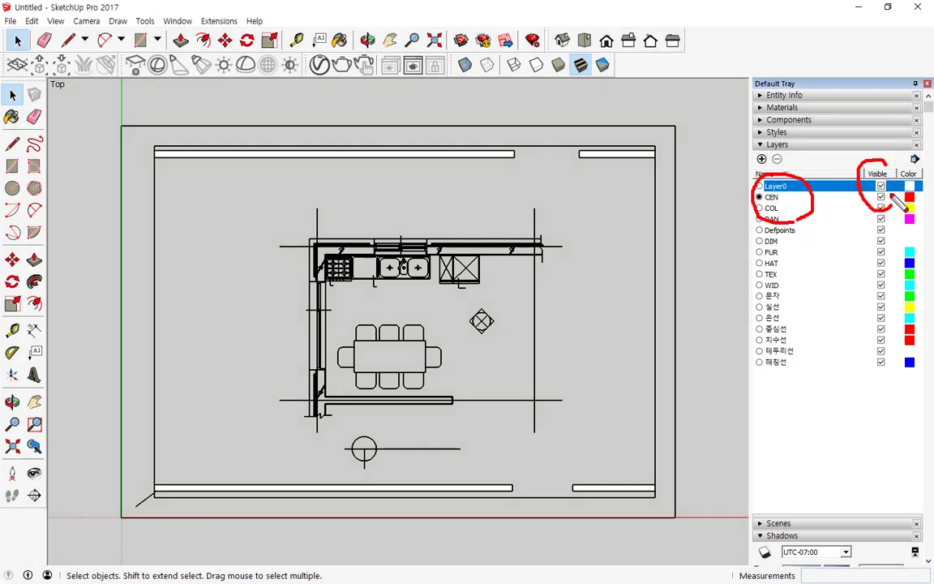
mouse_move(915, 158)
left_mouse_down()
mouse_move(931, 186)
mouse_move(917, 231)
left_mouse_up()
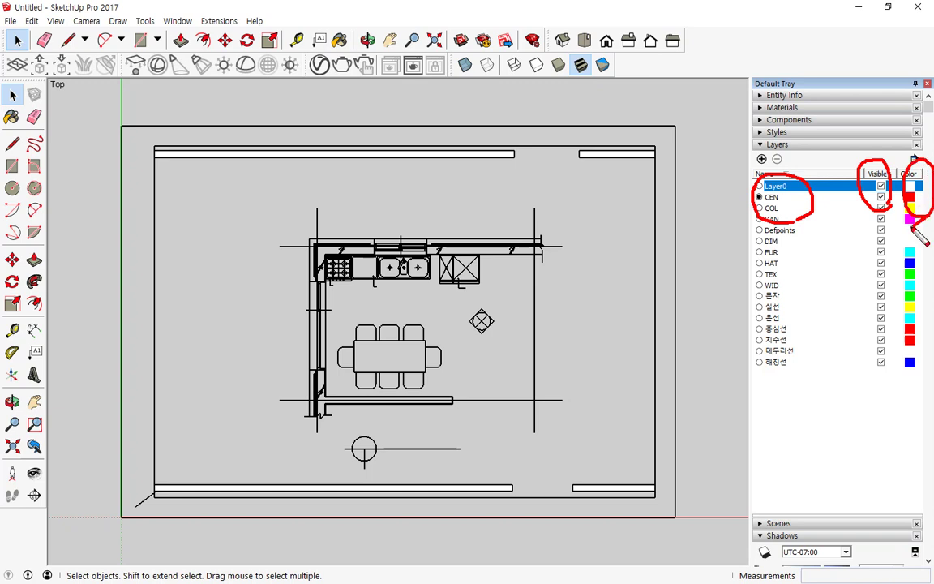
key("ctrl+2")
Make the Defpoints, FUR, TEX, 실선, 테두리선 and 해칭선 layers current one after another.
left_click(761, 230)
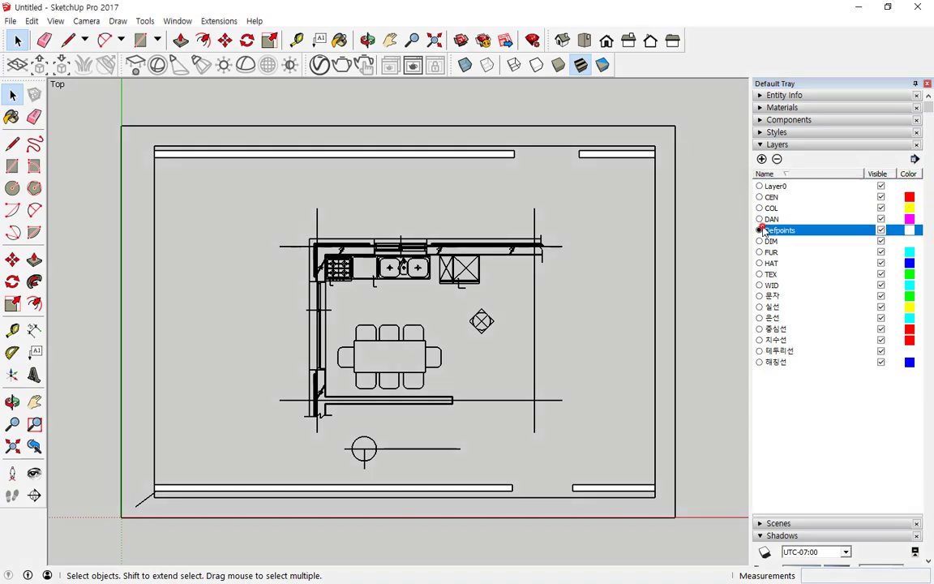
left_click(760, 252)
left_click(767, 275)
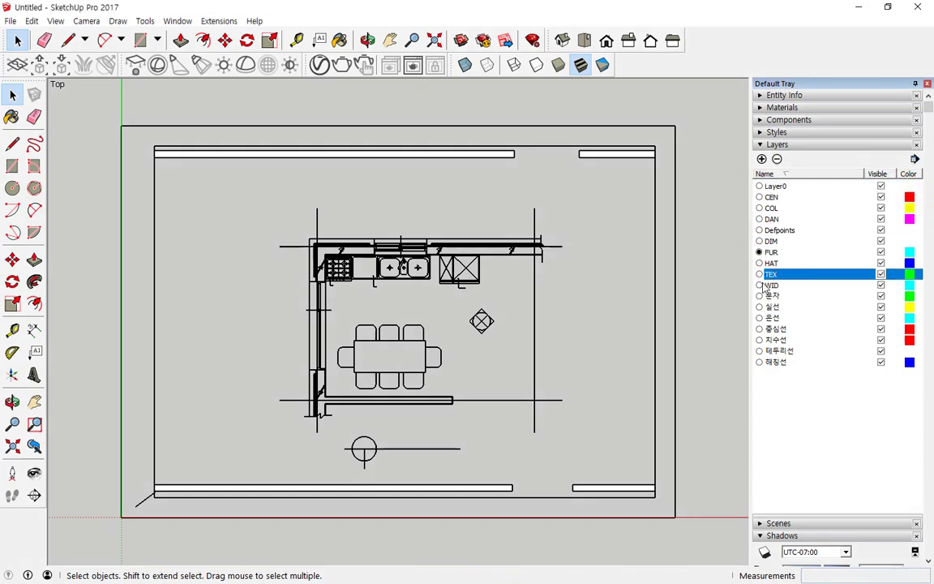
left_click(760, 274)
left_click(760, 307)
left_click(770, 351)
left_click(760, 350)
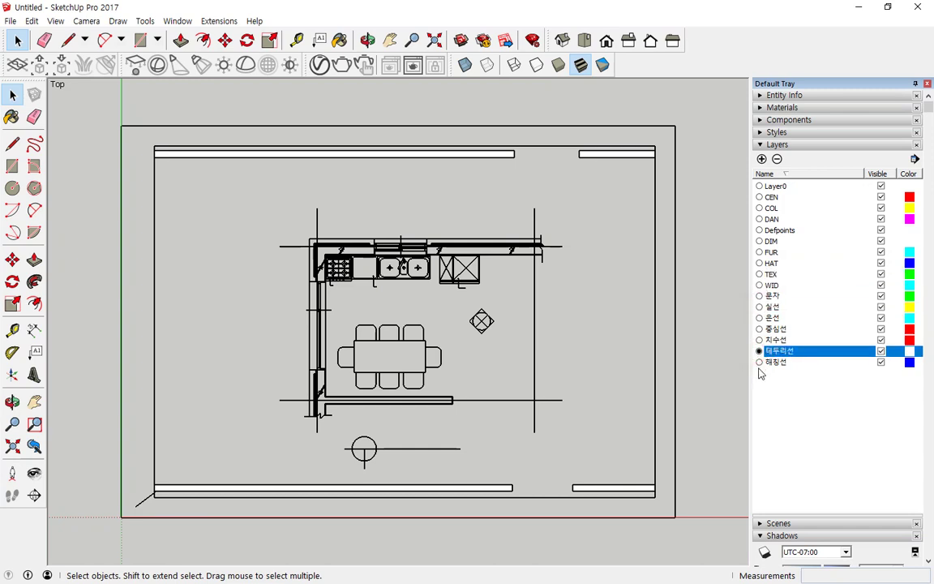
left_click(760, 363)
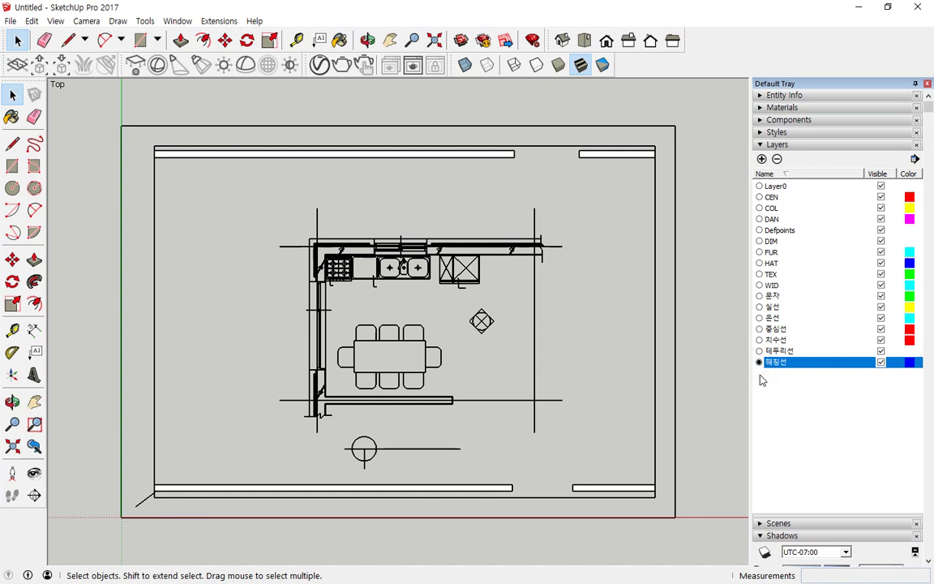
left_click(775, 296)
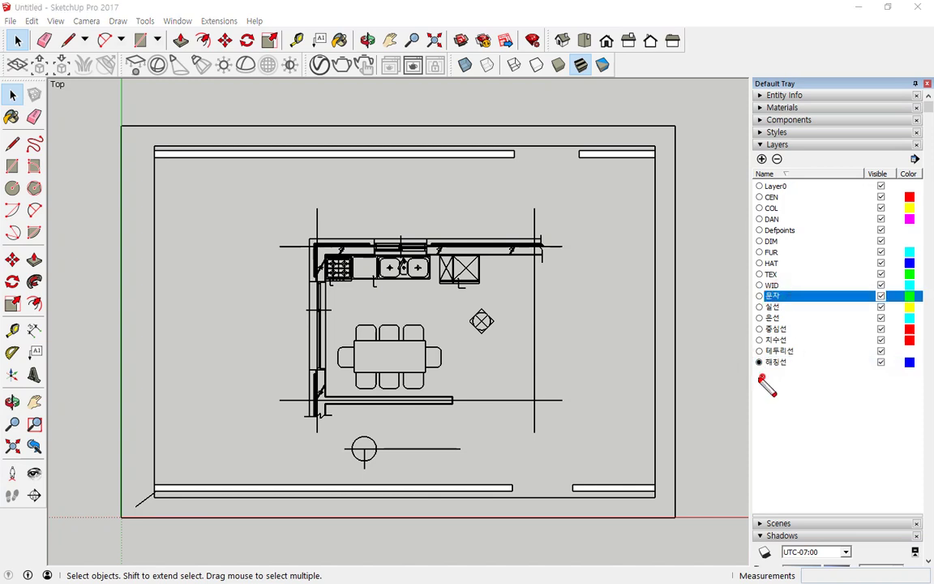
mouse_move(766, 357)
left_mouse_down()
mouse_move(755, 375)
mouse_move(773, 381)
left_mouse_up()
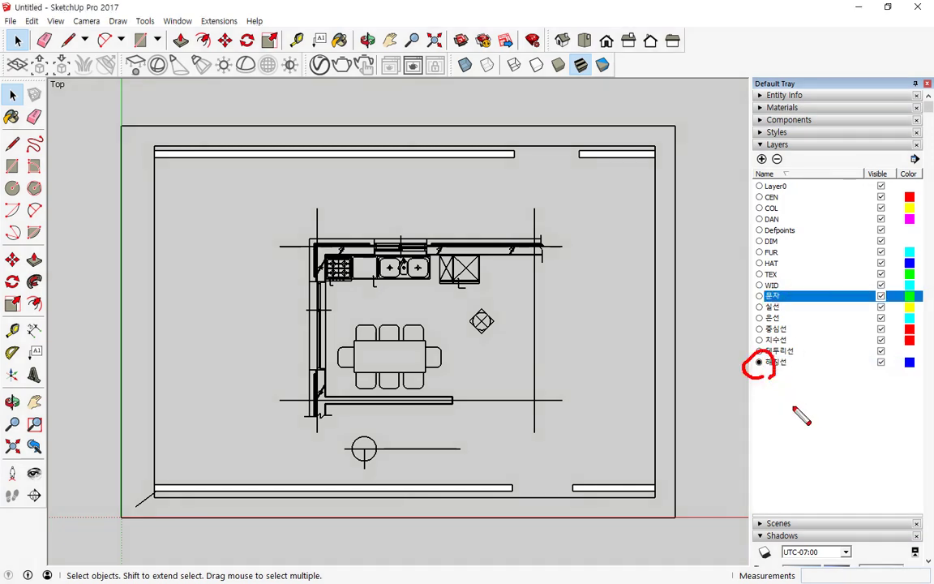
mouse_move(801, 418)
left_mouse_down()
mouse_move(796, 373)
mouse_move(813, 381)
left_mouse_up()
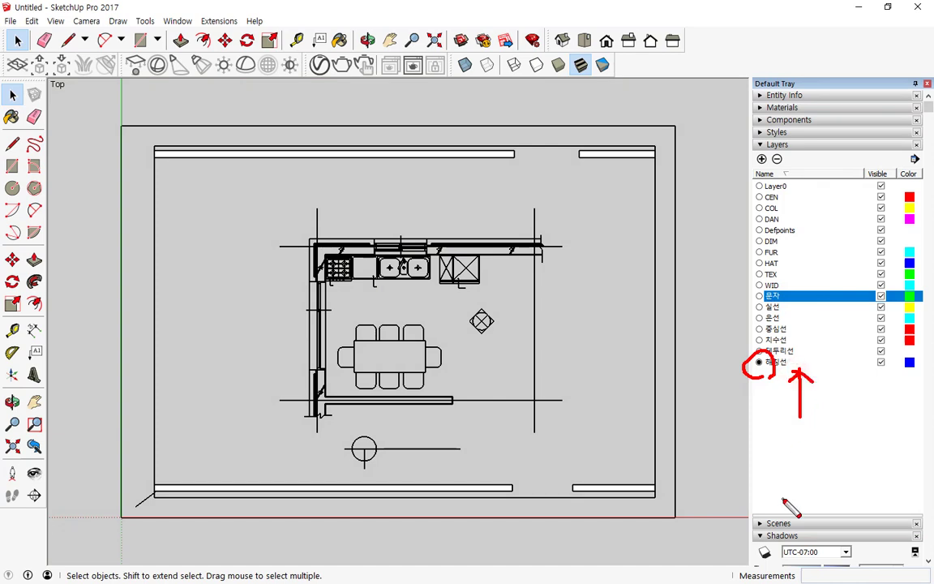
key("Escape")
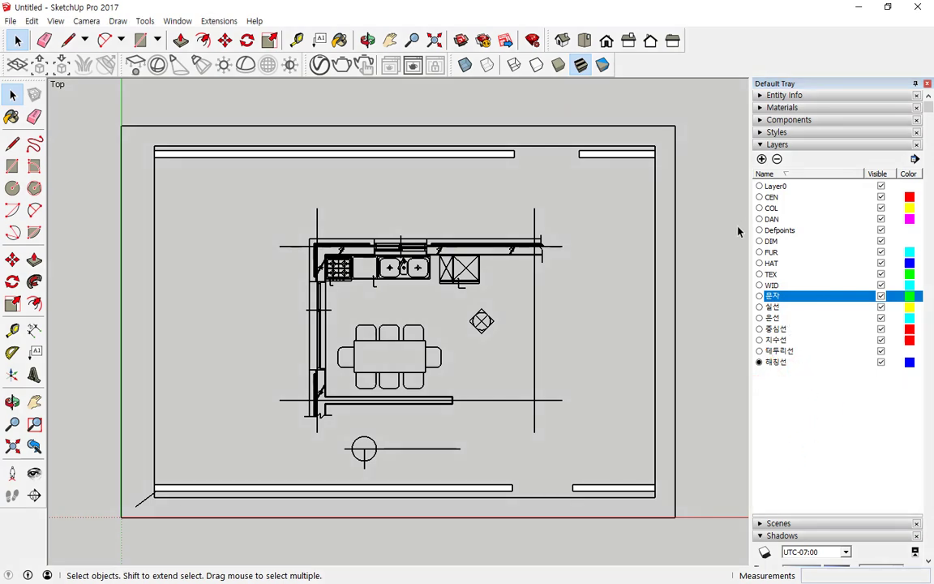
left_click(763, 390)
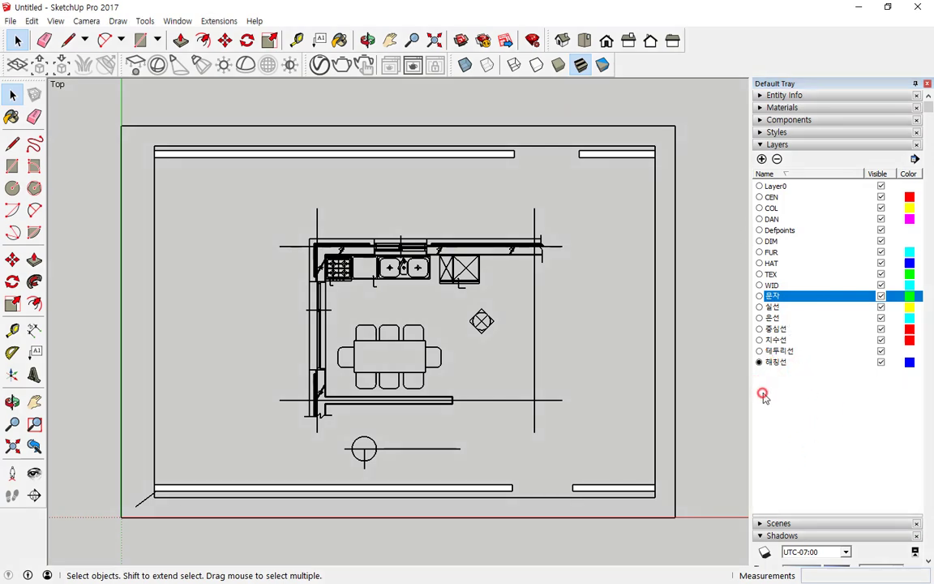
Add a new layer named 연습 and make it the current drawing layer.
left_click(762, 160)
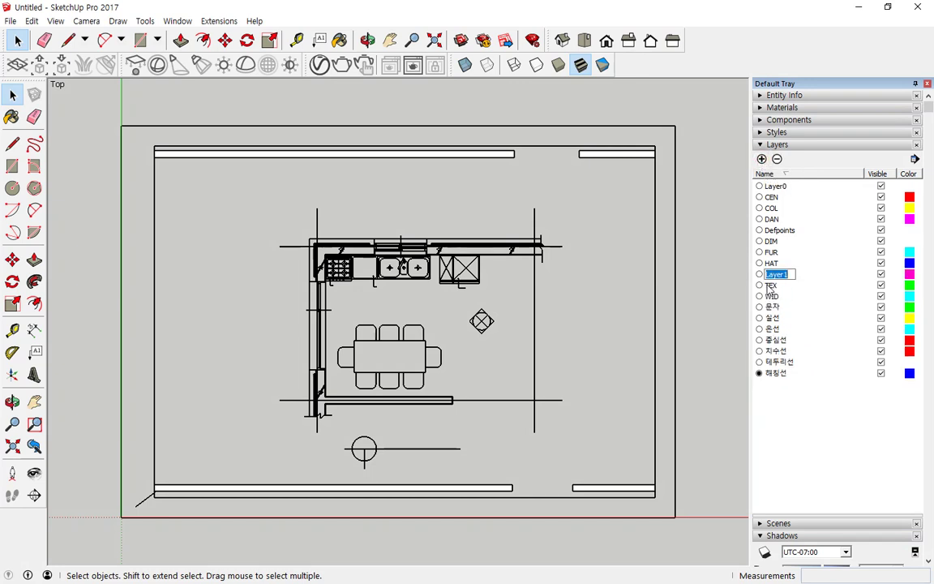
type("ㅇ")
type("연습")
key("Return")
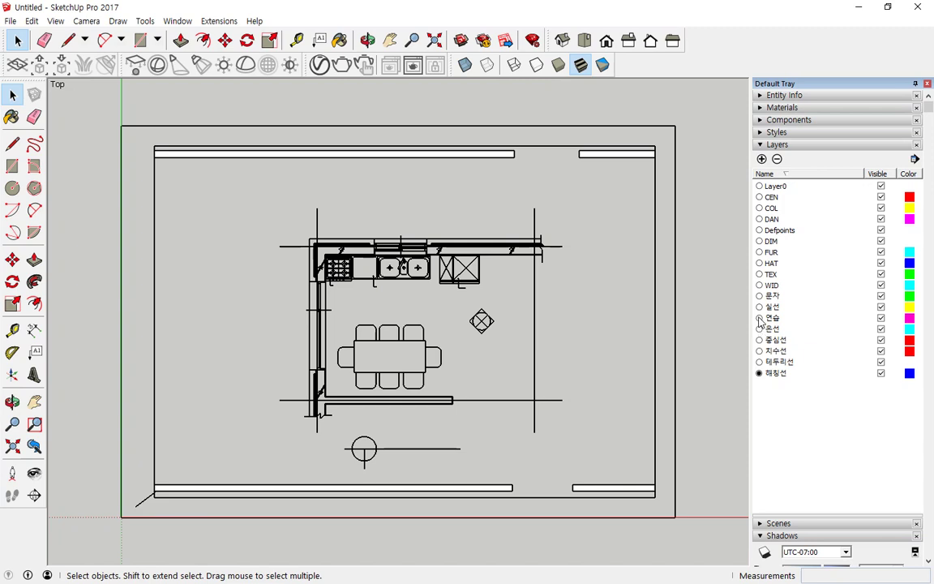
left_click(760, 320)
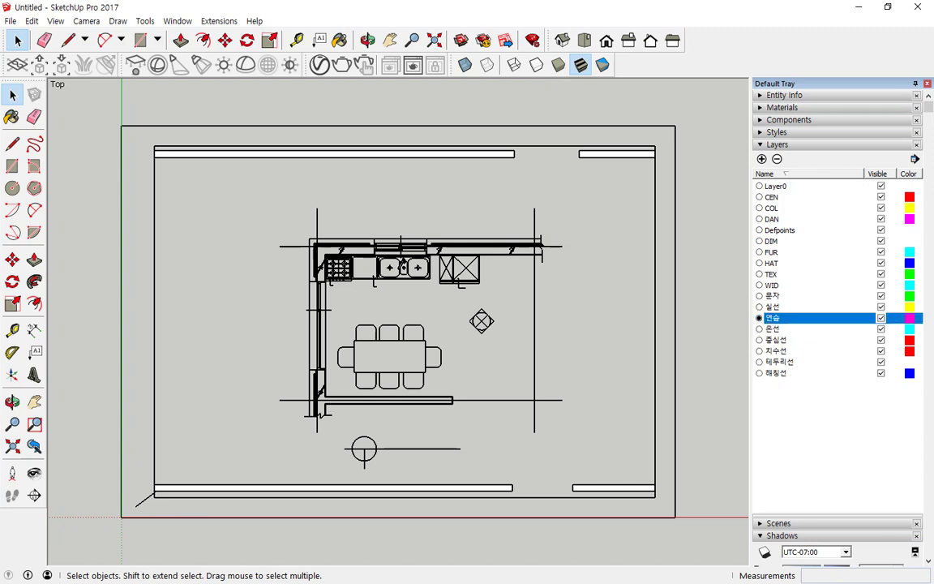
Draw a rectangle about 1447 by 1728 mm on the 연습 layer in the empty area left of the kitchen.
left_click(12, 164)
left_click(172, 196)
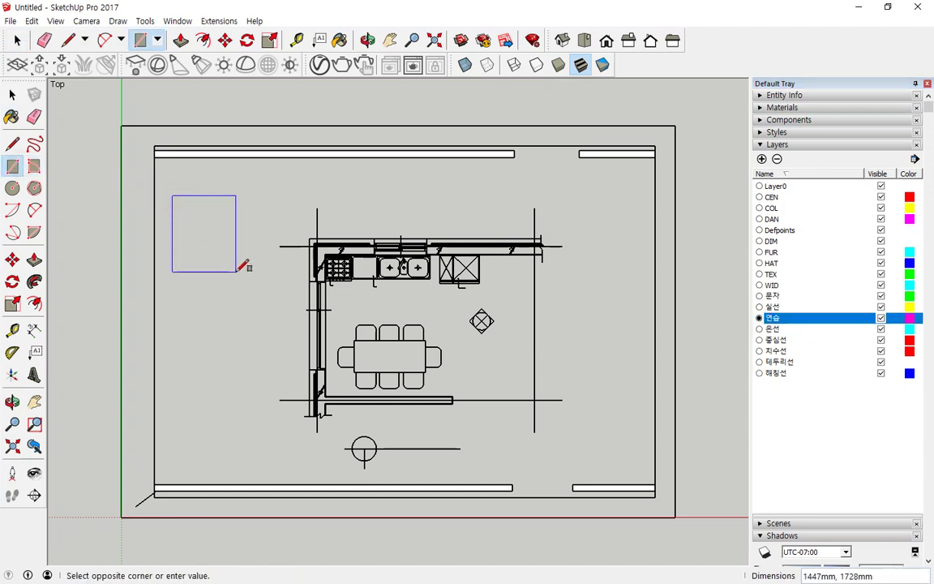
left_click(237, 271)
mouse_move(233, 296)
left_mouse_down()
mouse_move(178, 281)
mouse_move(211, 194)
mouse_move(213, 278)
left_mouse_up()
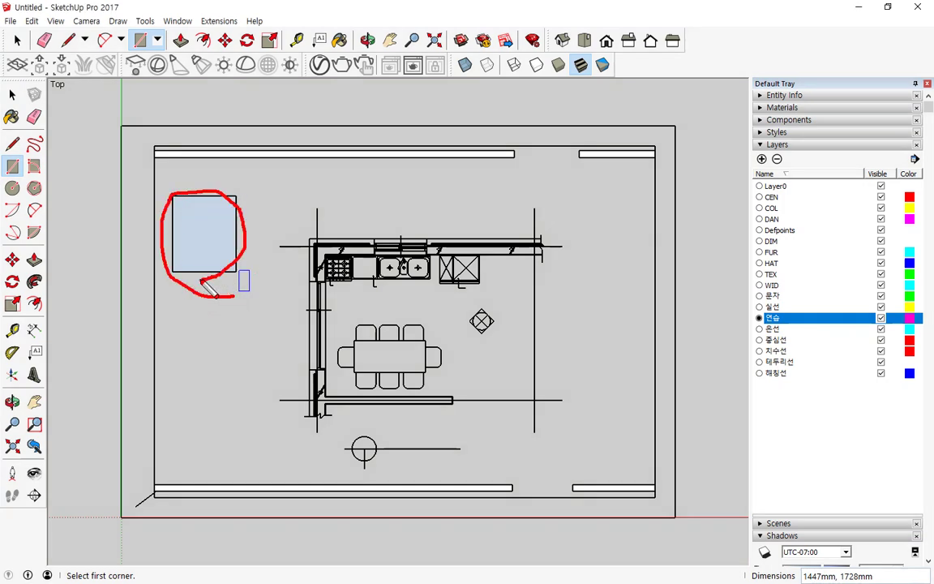
mouse_move(199, 232)
left_mouse_down()
mouse_move(325, 245)
mouse_move(673, 316)
mouse_move(745, 323)
mouse_move(742, 316)
mouse_move(739, 332)
left_mouse_up()
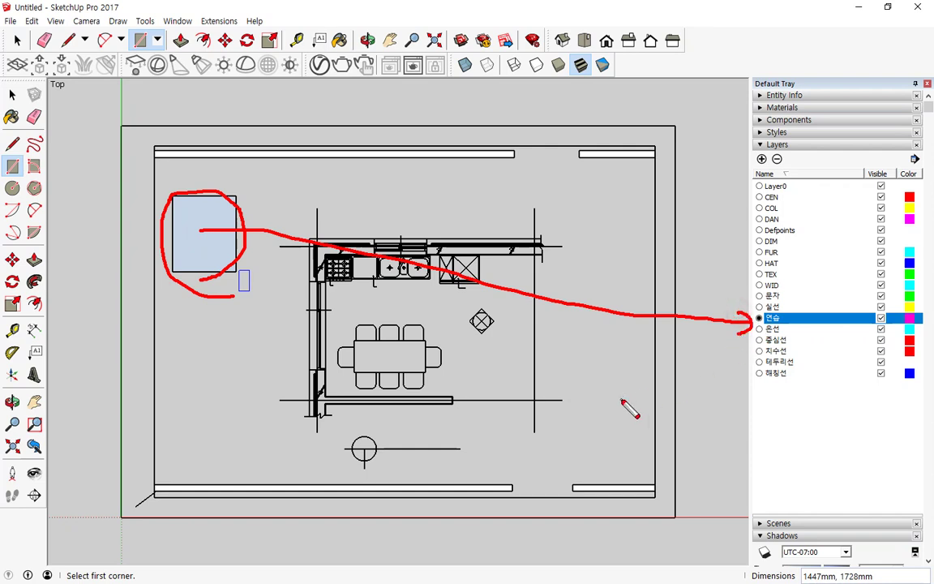
key("Escape")
Make Layer0 current and draw a rectangle about 1004 by 768 mm on it, above and left of the kitchen.
left_click(760, 187)
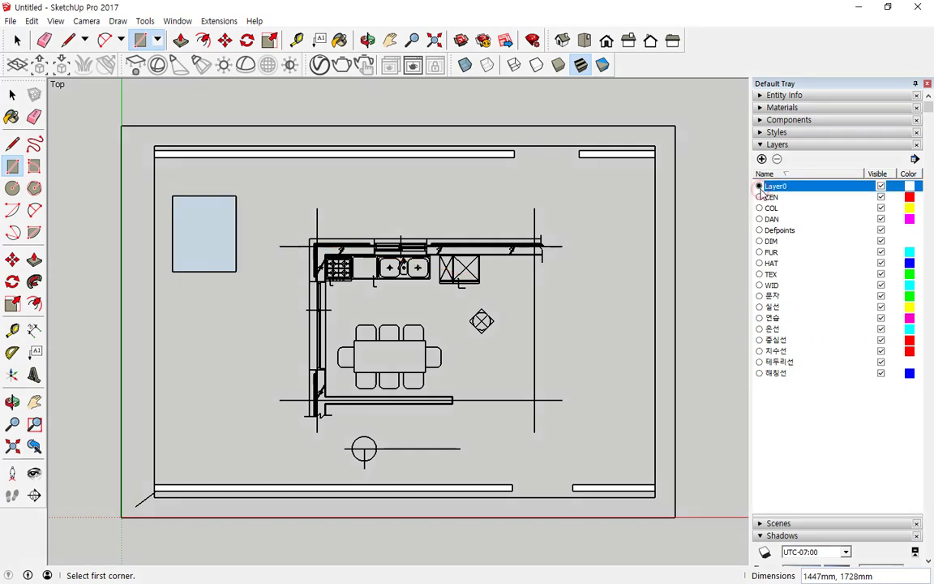
left_click(262, 173)
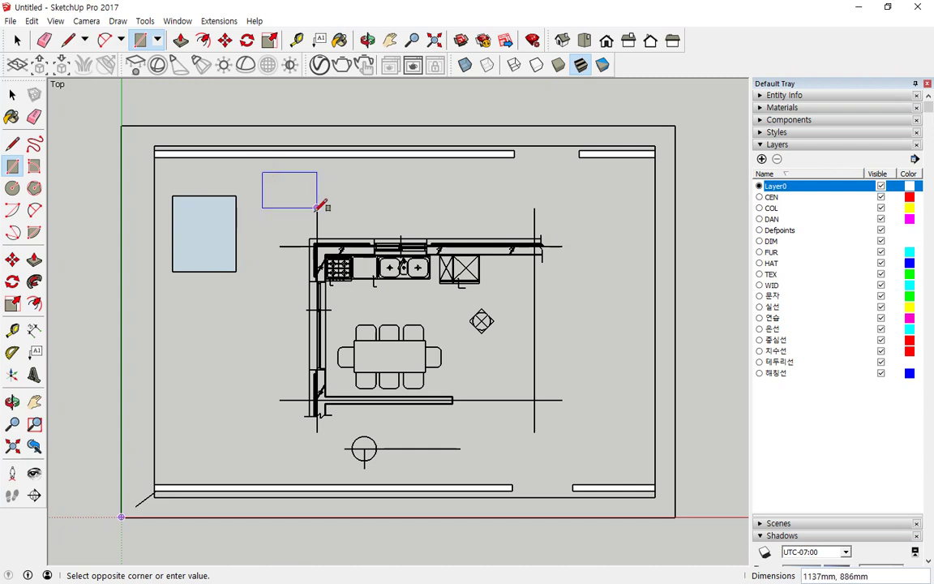
left_click(306, 205)
mouse_move(298, 234)
left_mouse_down()
mouse_move(248, 206)
mouse_move(345, 206)
mouse_move(305, 236)
left_mouse_up()
mouse_move(329, 187)
left_mouse_down()
mouse_move(747, 186)
mouse_move(725, 210)
mouse_move(724, 171)
left_mouse_up()
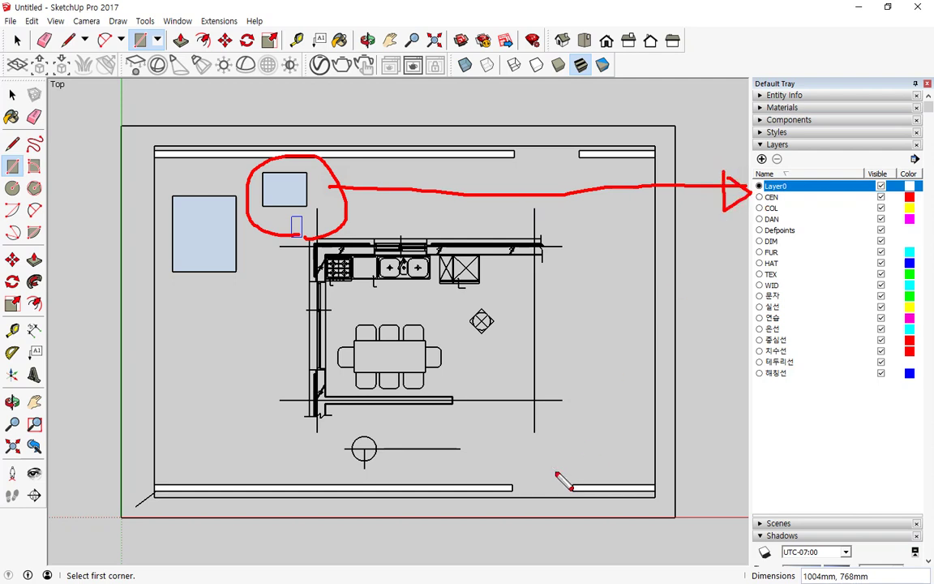
key("Escape")
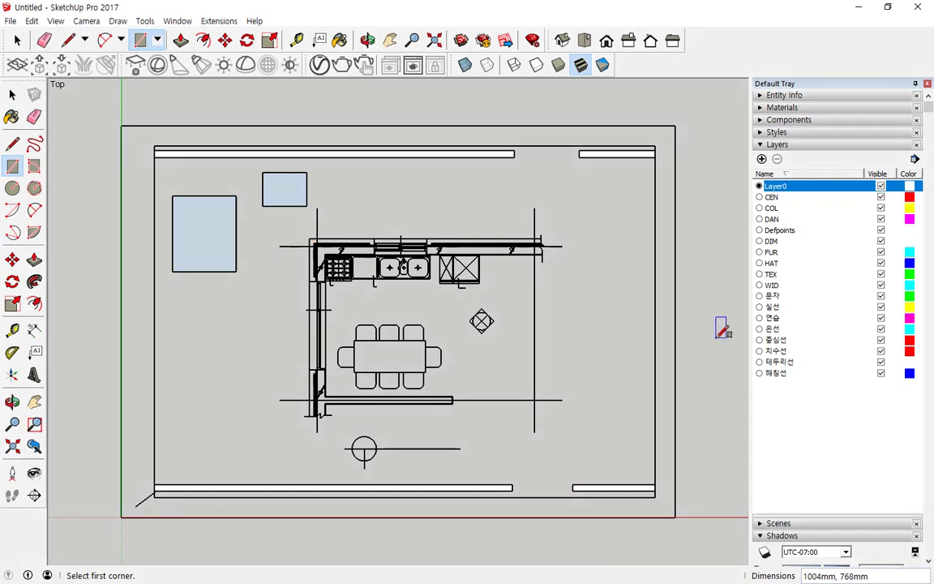
Hide and show the 연습 layer several times to check which rectangle belongs to it, leaving it visible.
left_click(882, 318)
left_click(881, 318)
left_click(882, 318)
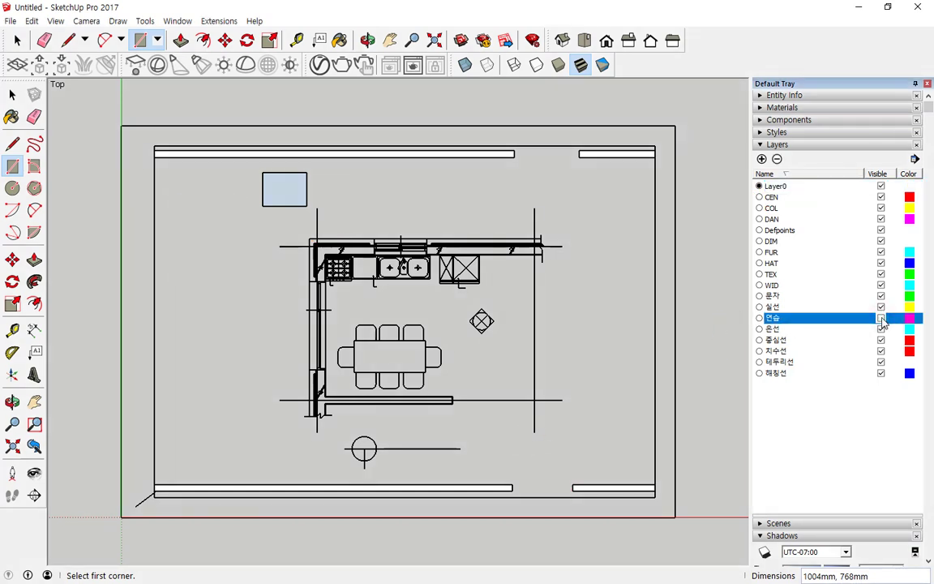
left_click(882, 319)
left_click(882, 319)
left_click(881, 318)
left_click(882, 319)
Make 연습 the current layer, then switch Layer0's visibility off and on, leaving it visible.
left_click(759, 318)
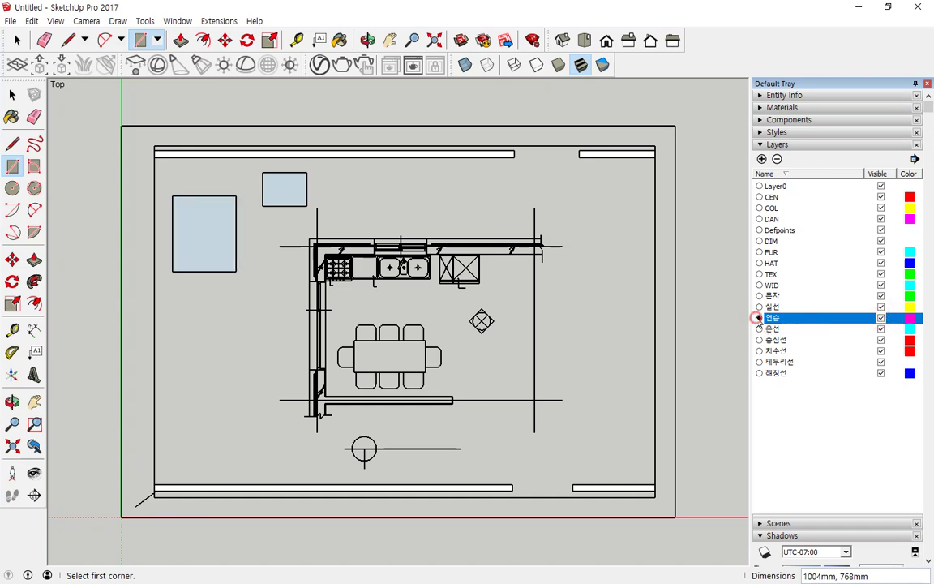
left_click(884, 175)
left_click(883, 186)
left_click(882, 186)
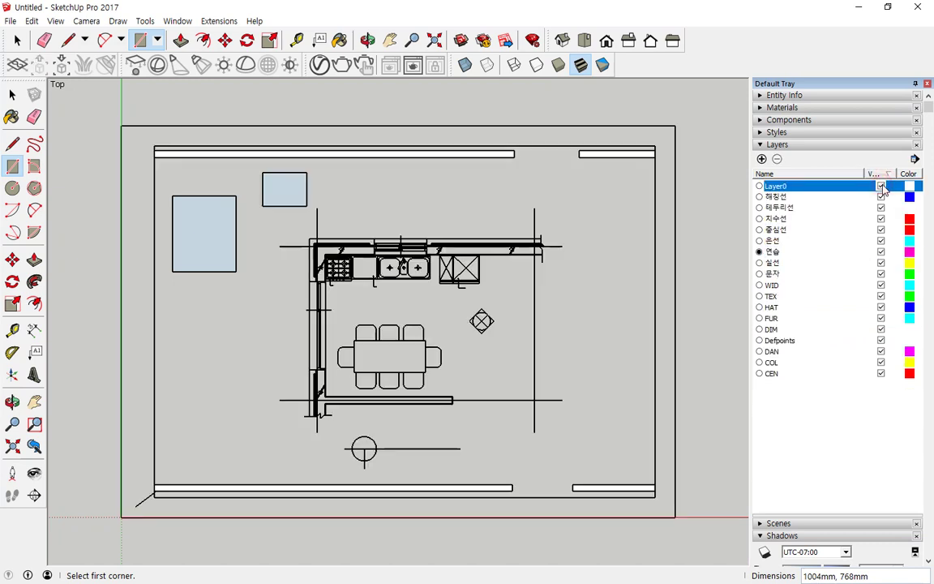
left_click(883, 185)
left_click(882, 186)
Delete the small and the large practice rectangle beside the kitchen plan.
key("space")
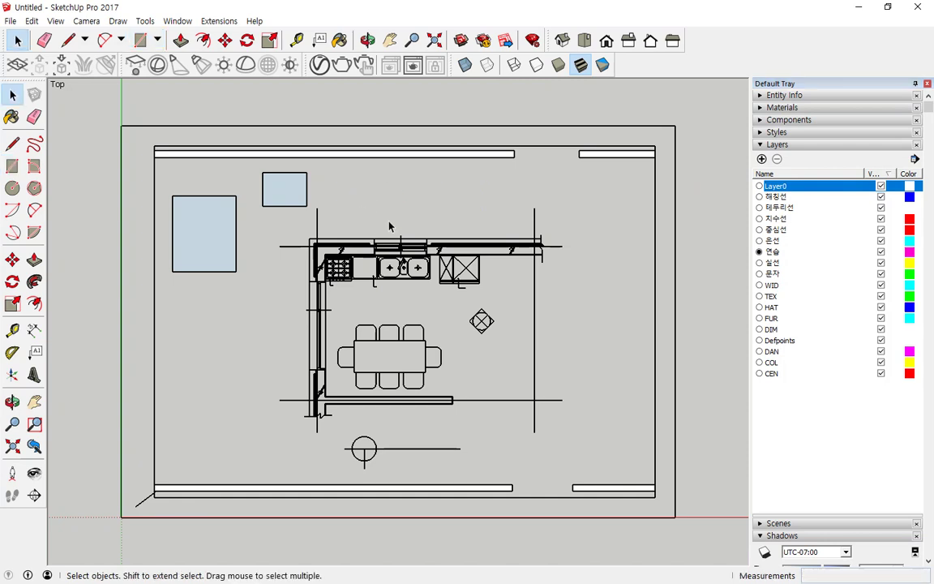
left_click(369, 243)
left_click(276, 197)
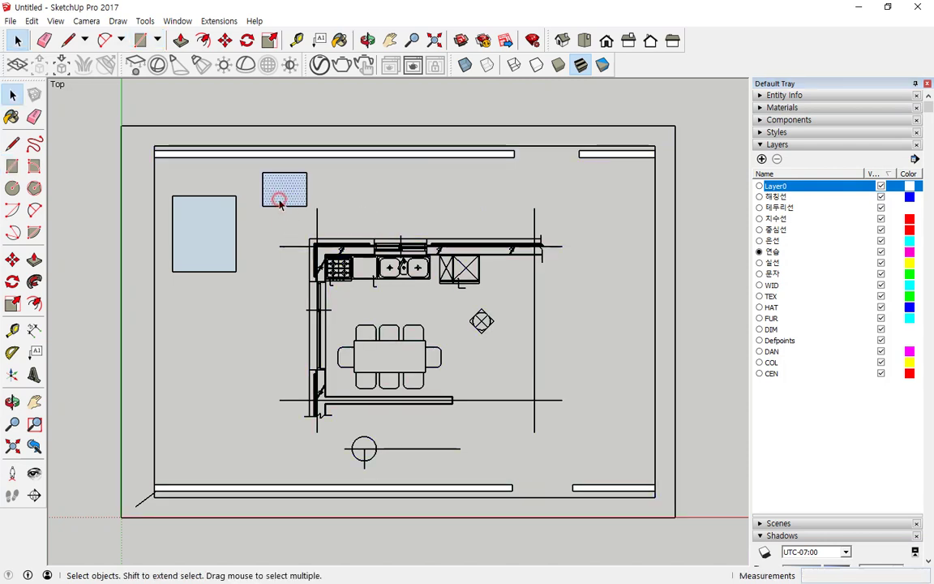
key("Delete")
left_click(196, 243)
key("Delete")
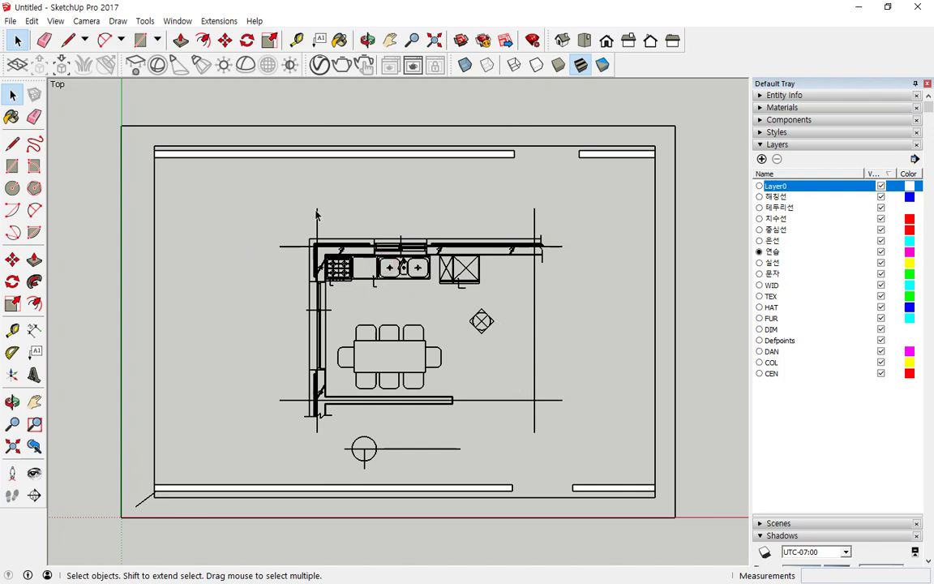
Select the imported floor plan, make Layer0 the current layer and try to hide Layer0.
left_click(374, 154)
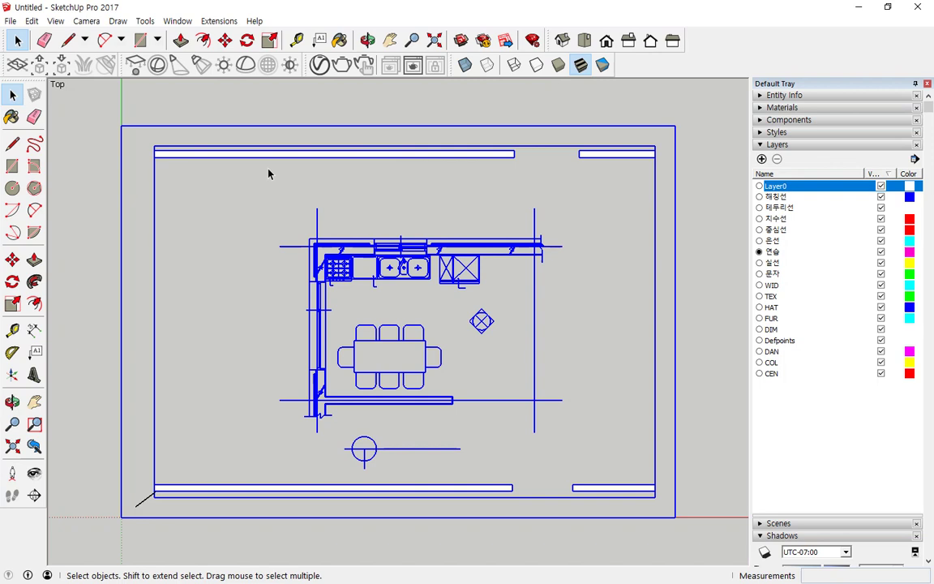
left_click(759, 186)
left_click_drag(795, 187, 723, 196)
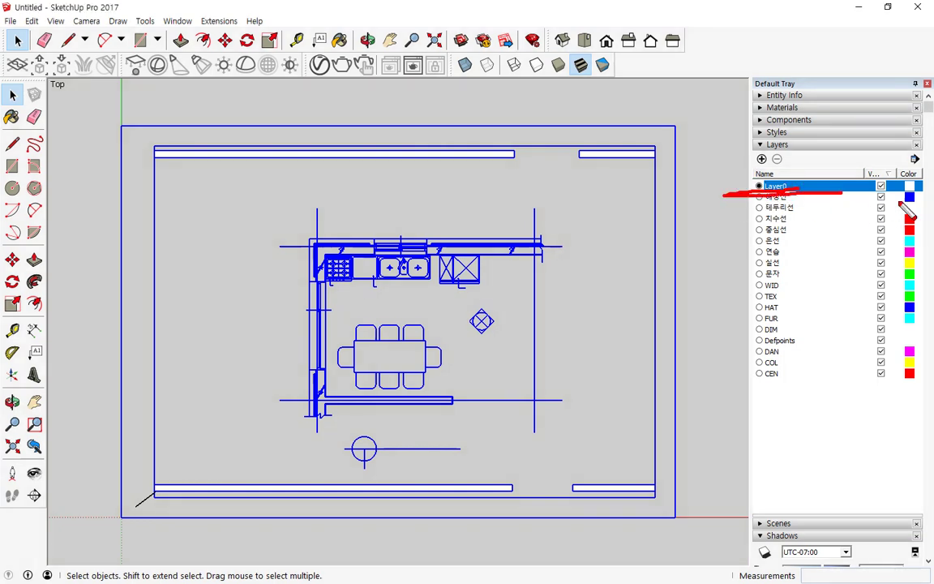
left_click(881, 186)
key("Return")
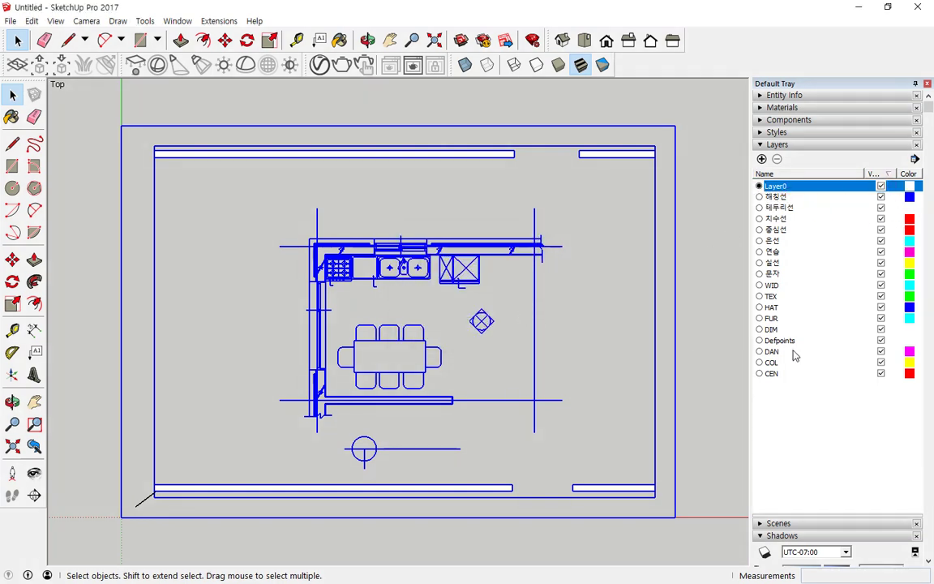
Make Defpoints the current layer, then hide Layer0 and show it again.
left_click(857, 351)
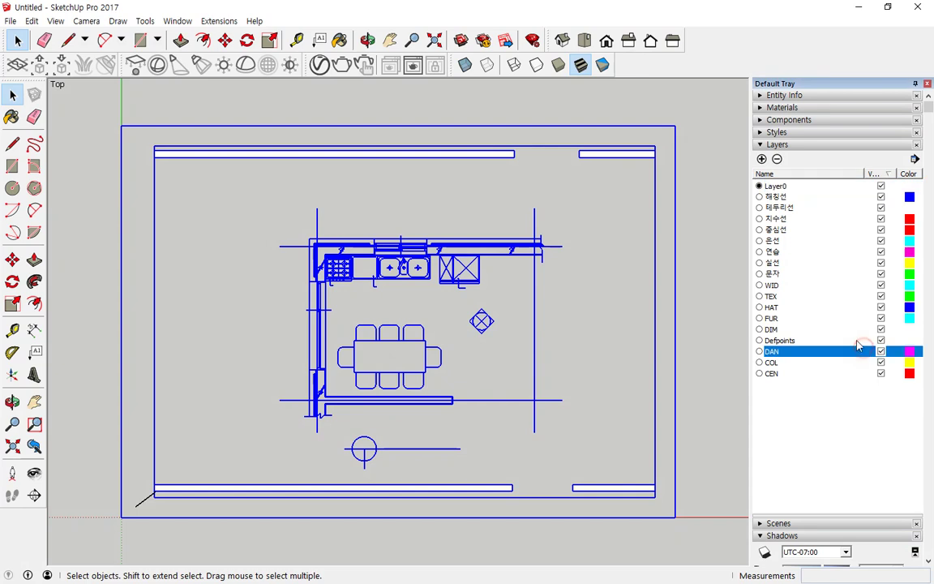
left_click(760, 339)
left_click(881, 186)
left_click(881, 187)
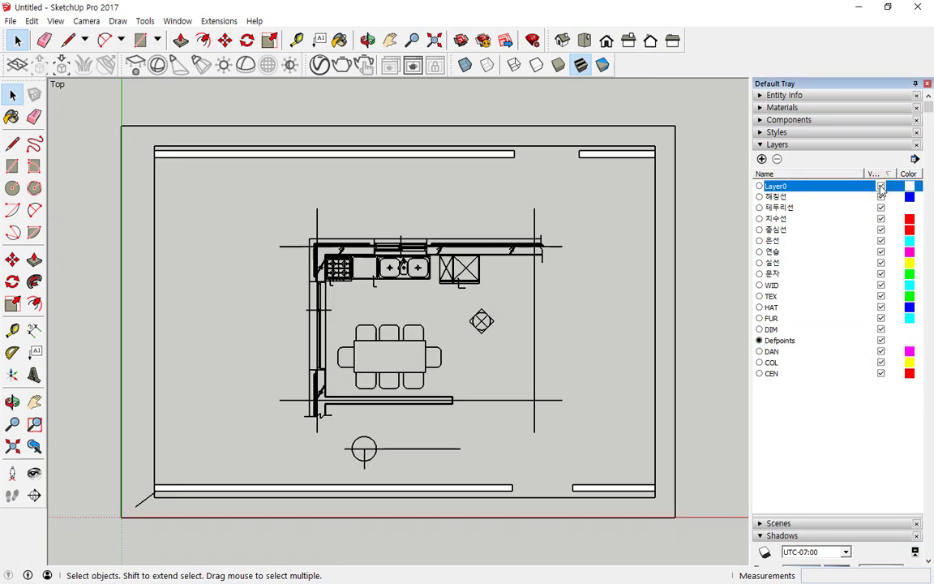
Toggle Layer0's visibility, leaving it visible, hide the 테두리선 layer, and sort the layer list by name.
left_click(880, 186)
left_click(881, 187)
left_click(882, 209)
left_click(881, 197)
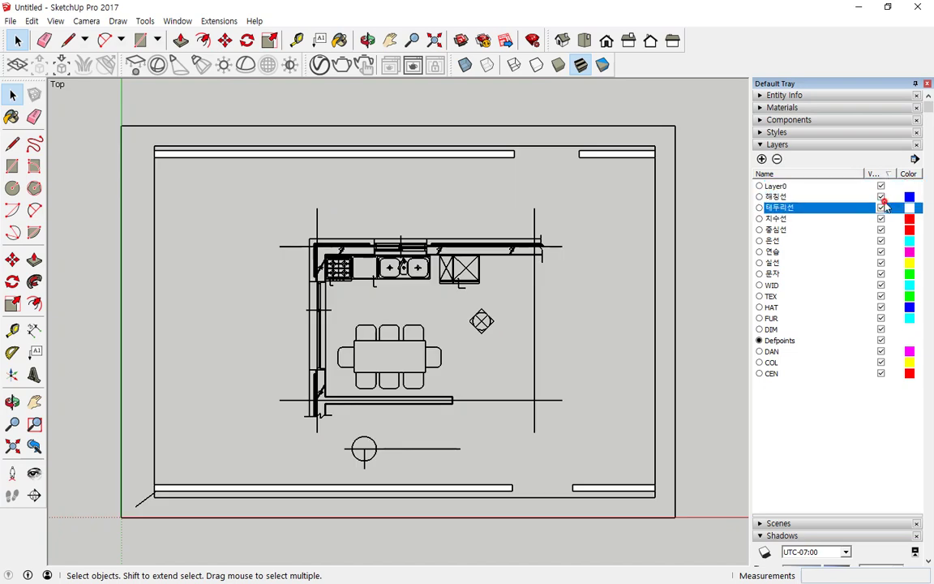
left_click(882, 209)
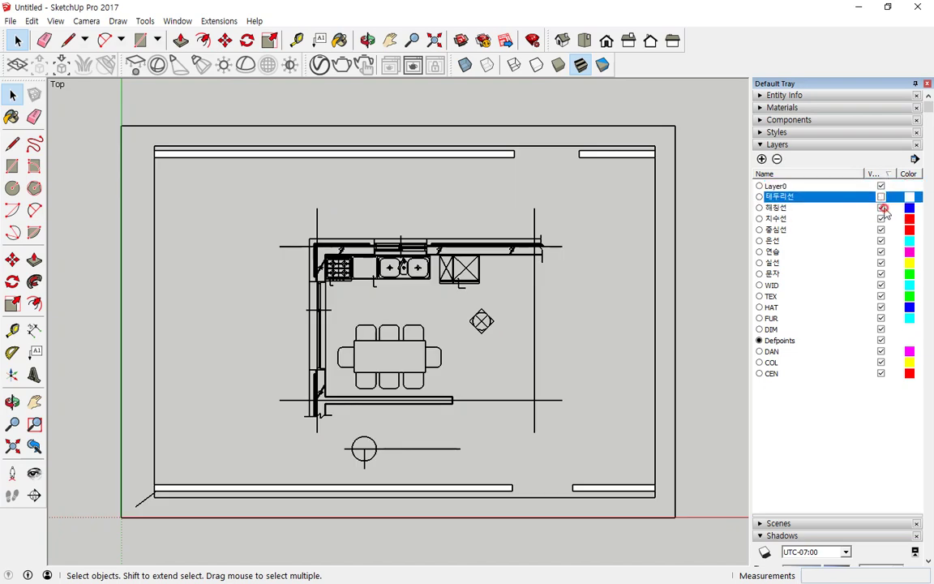
left_click(834, 180)
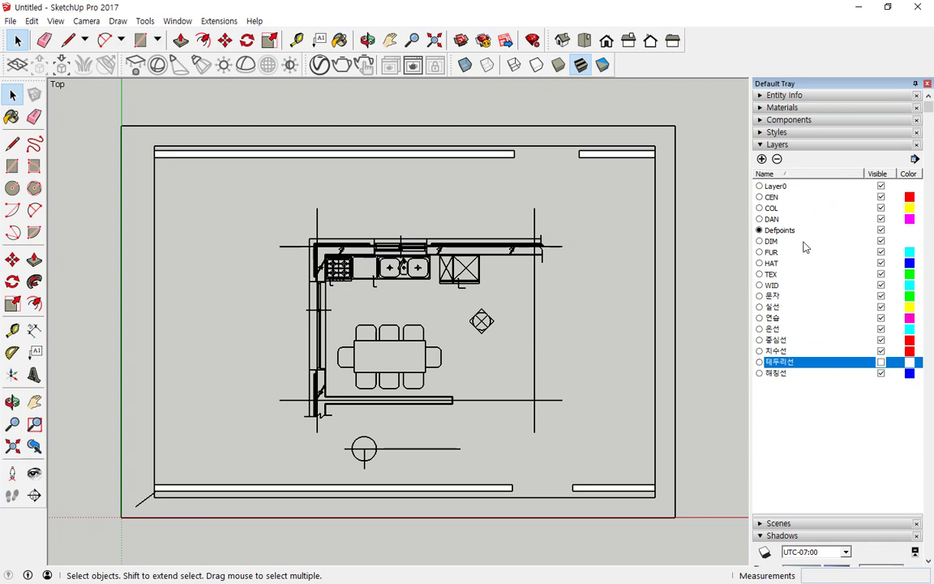
Switch the CEN layer's visibility off and on repeatedly to check which centre lines it holds, leaving it visible.
left_click(879, 197)
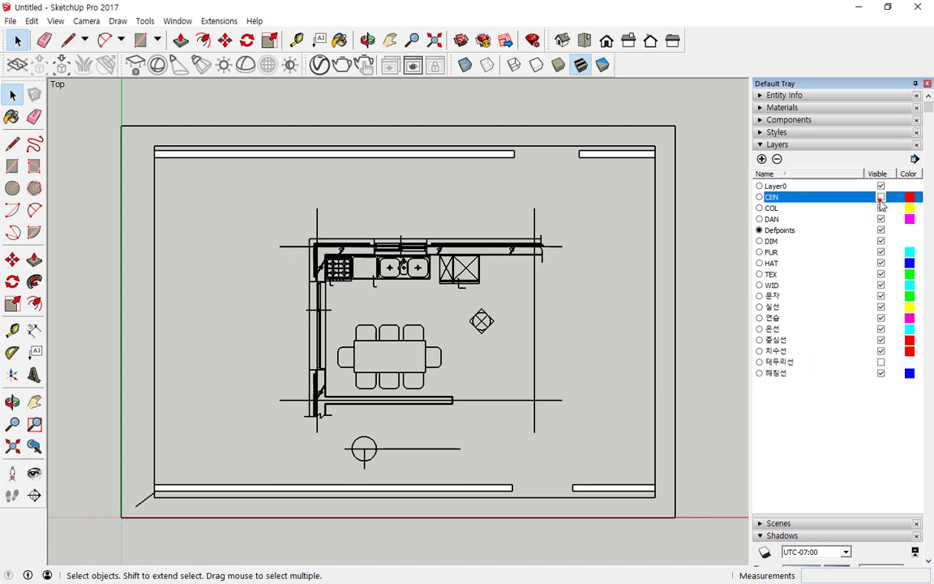
left_click(881, 198)
left_click(881, 198)
left_click(881, 198)
left_click(881, 199)
left_click(880, 199)
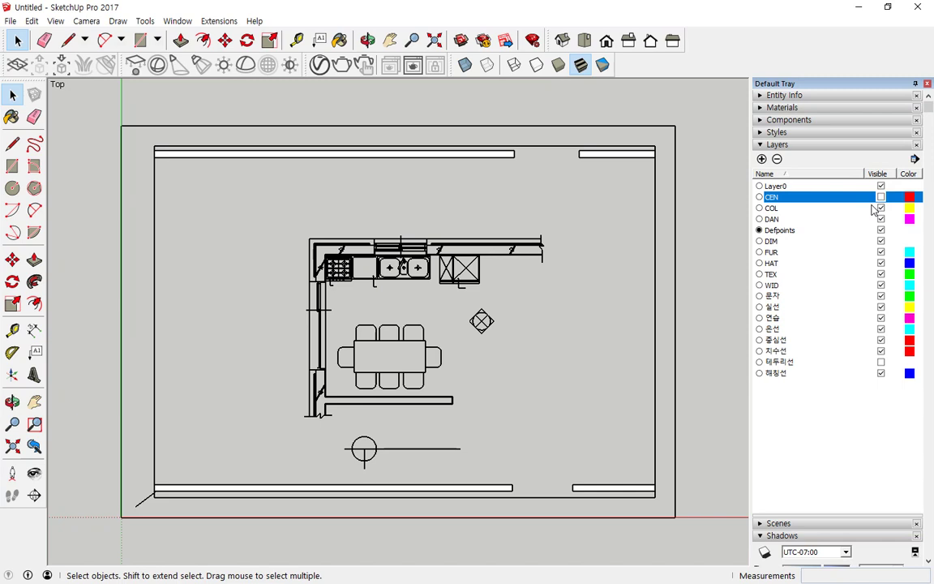
left_click(881, 198)
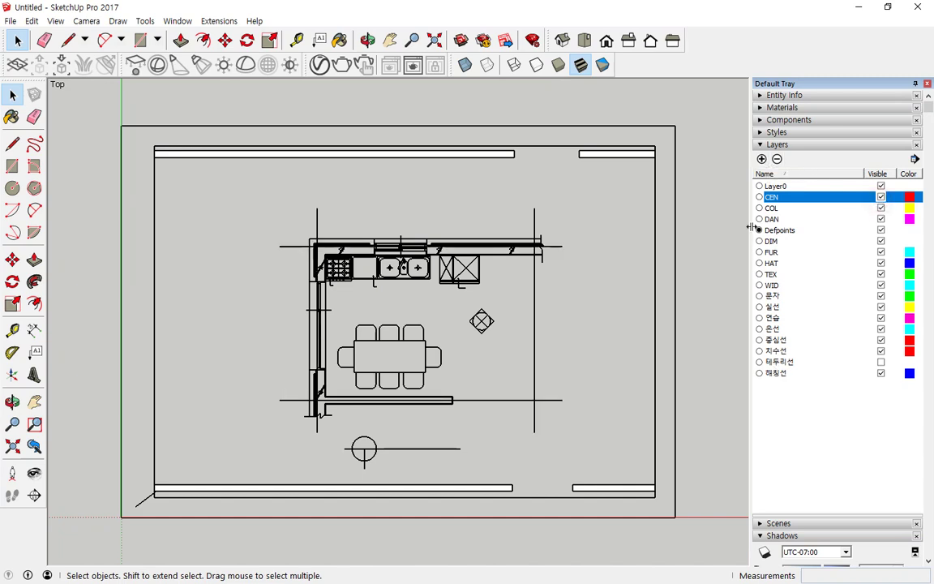
Create a new layer named 2D 평면 and make it the current layer.
left_click(762, 159)
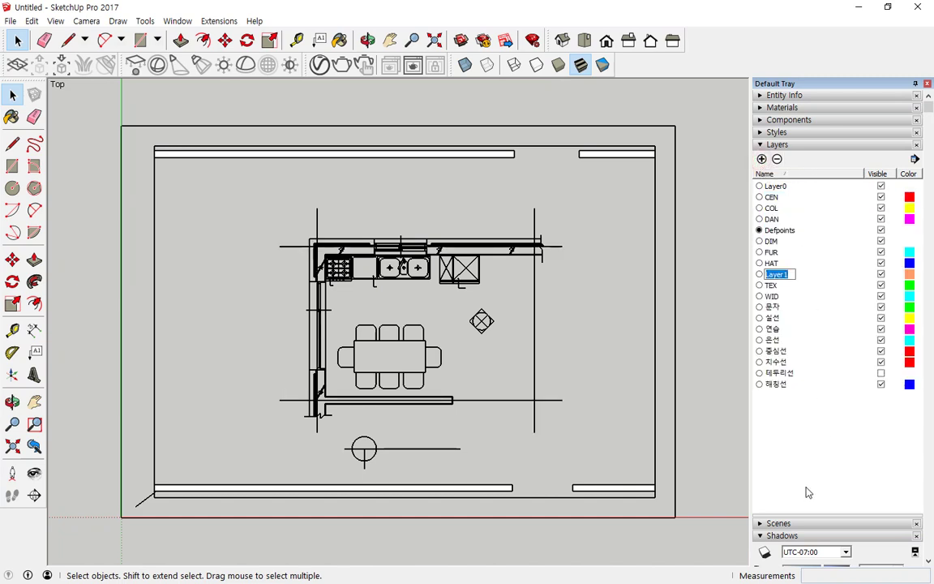
type("2d 평면")
key("Return")
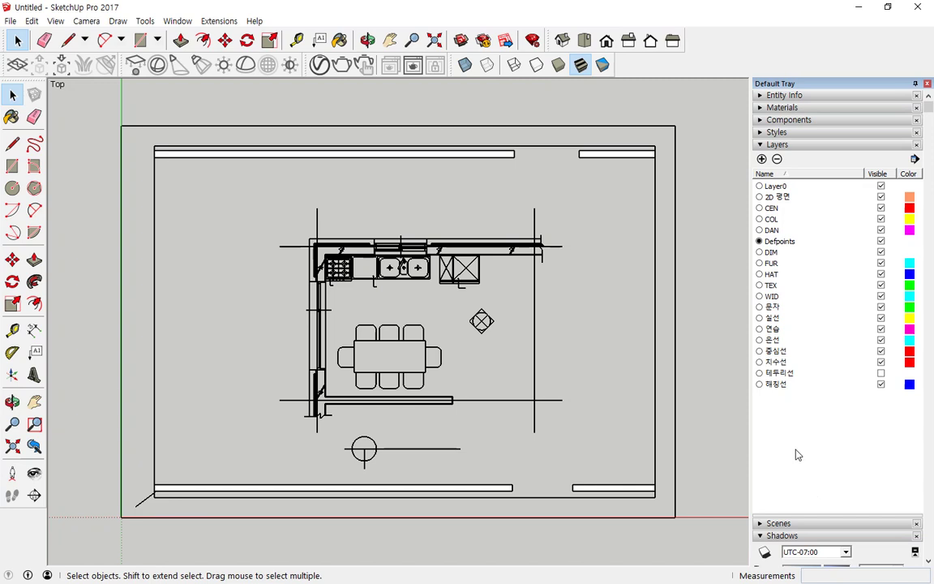
left_click(760, 196)
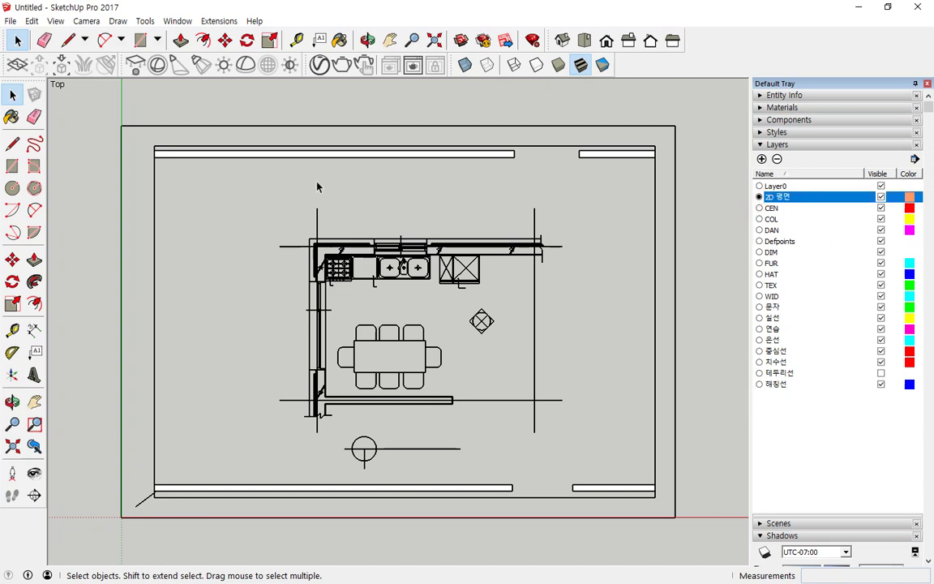
Explode the imported floor plan component, and test the separated geometry with a crossing selection that is cleared again.
left_click(328, 255)
right_click(334, 262)
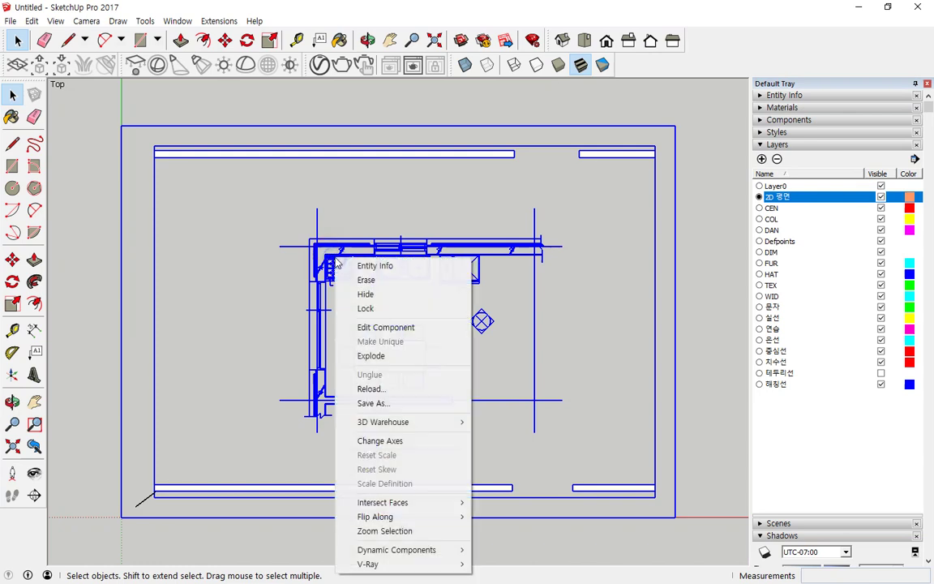
left_click(382, 360)
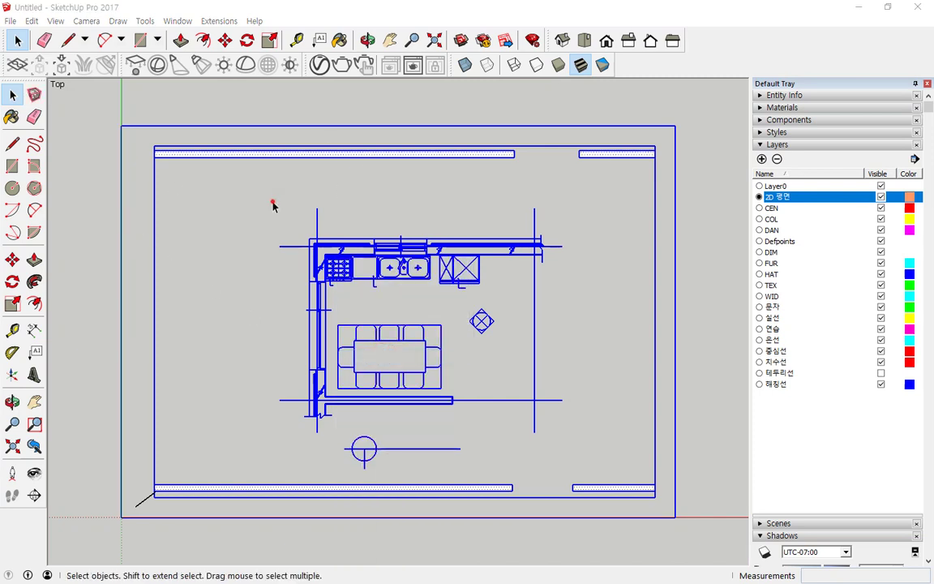
left_click(297, 172)
left_click_drag(691, 170, 77, 277)
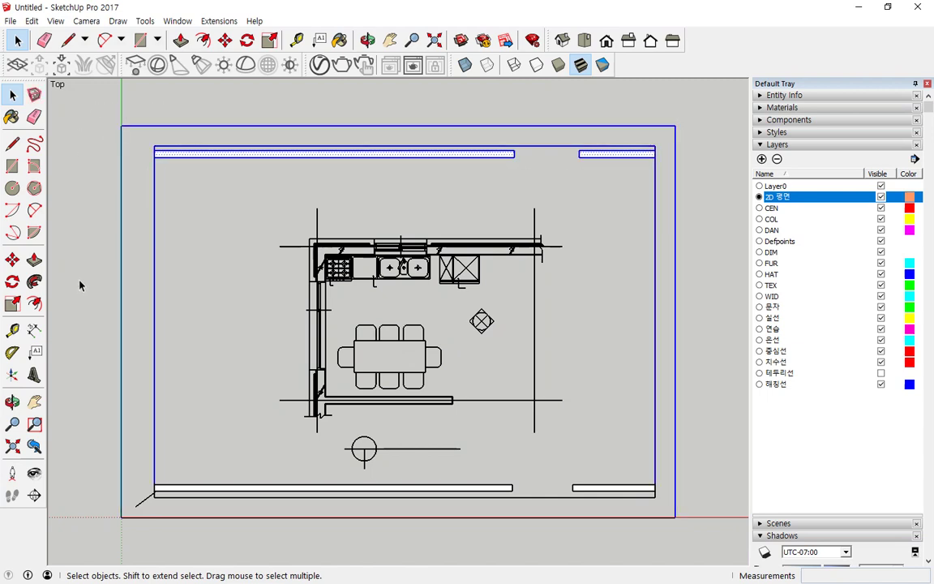
left_click(689, 225)
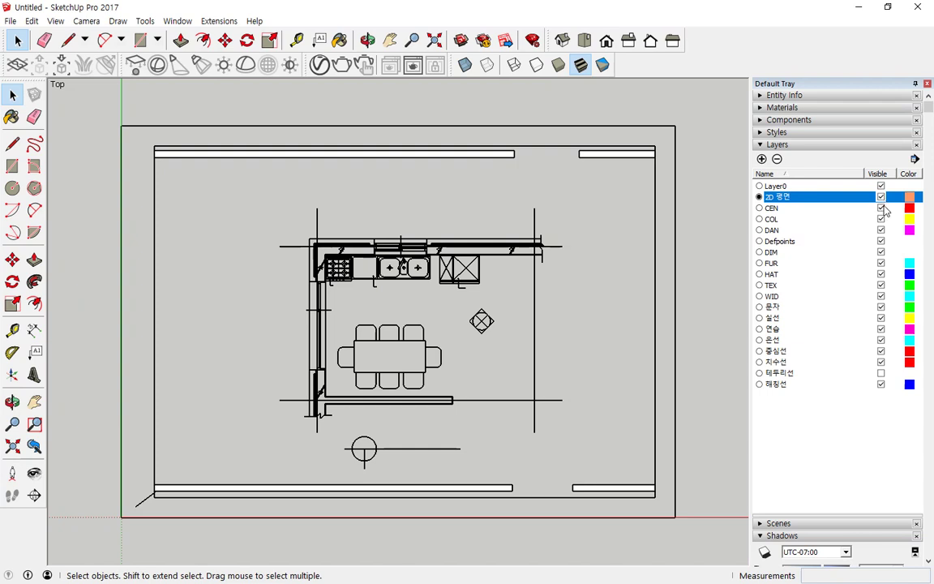
Toggle the visibility of the CEN and COL layers to check their contents, leaving both visible.
left_click(883, 208)
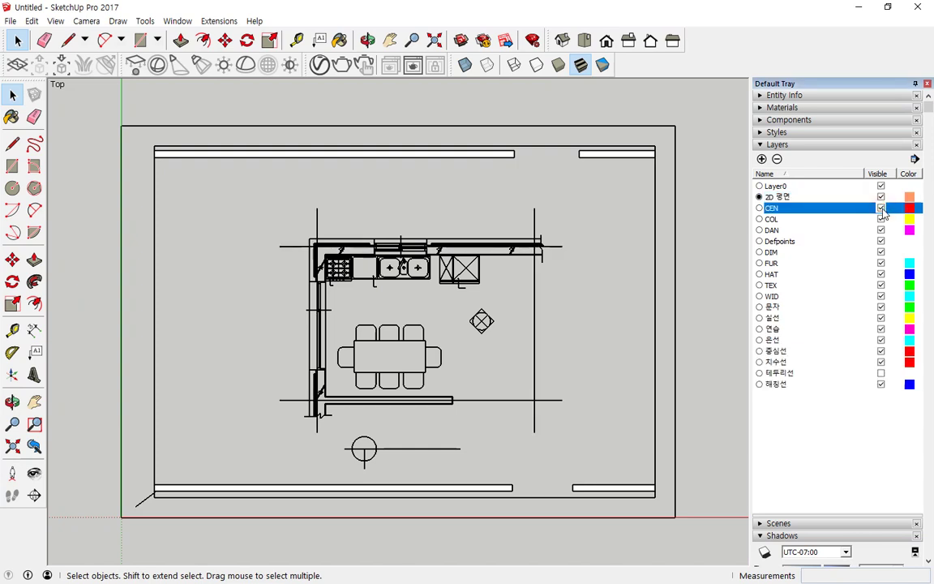
scroll(475, 299, "up", 3)
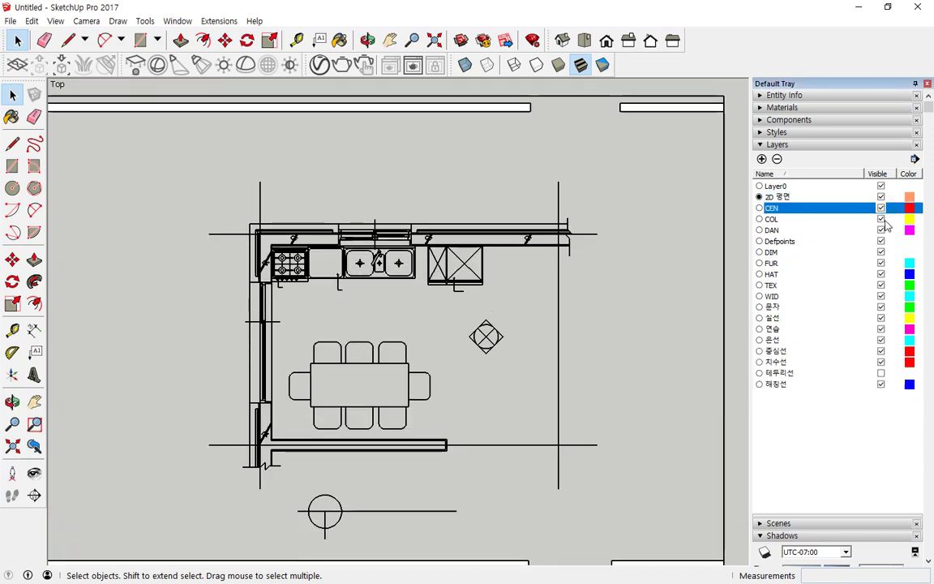
left_click(884, 220)
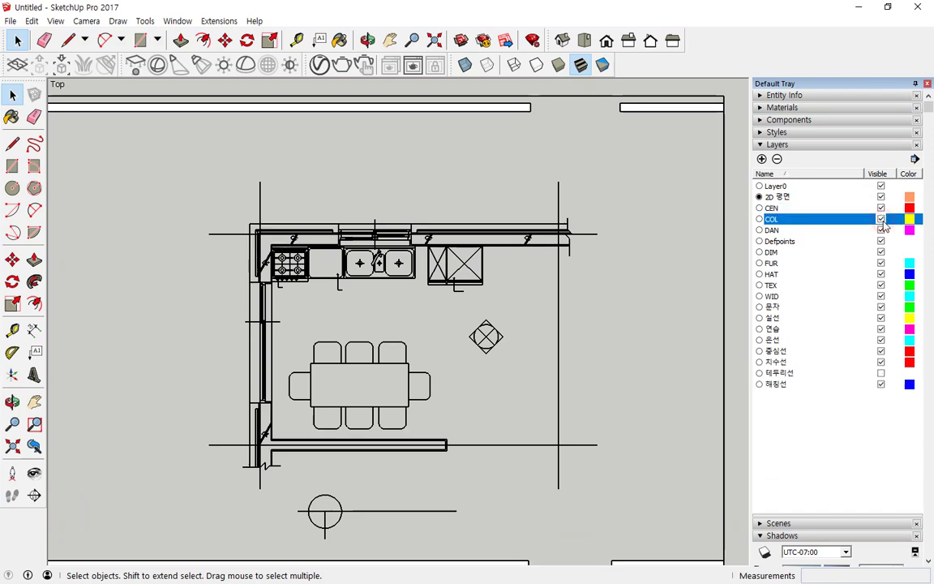
left_click(882, 220)
left_click(882, 219)
Hide the DAN, Defpoints and DIM layers, and switch the FUR layer off and on, leaving it visible.
left_click(882, 230)
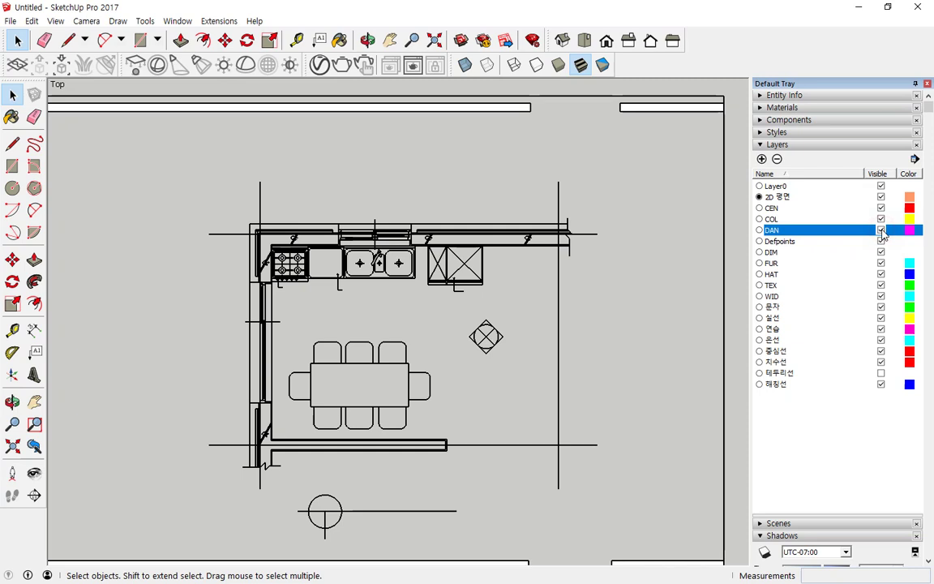
left_click(882, 231)
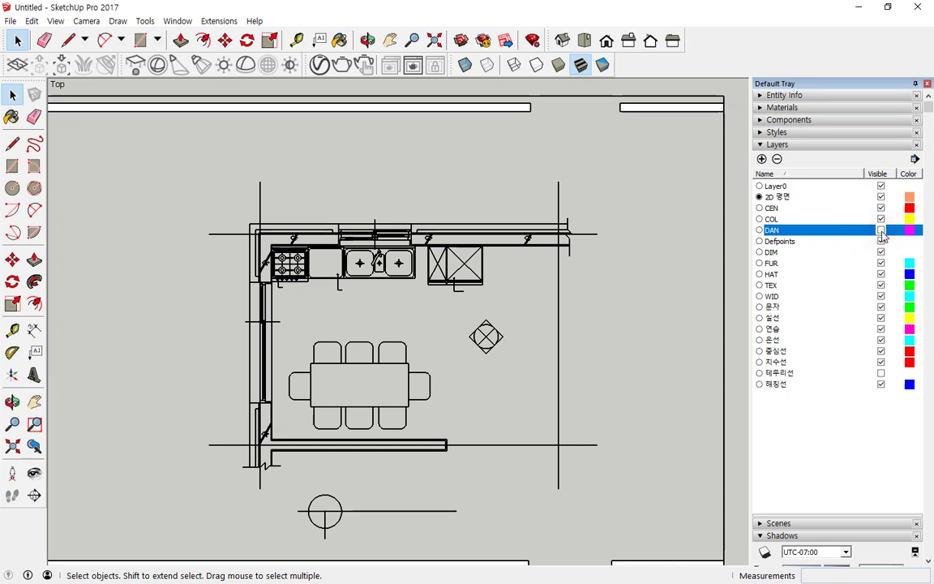
left_click(882, 241)
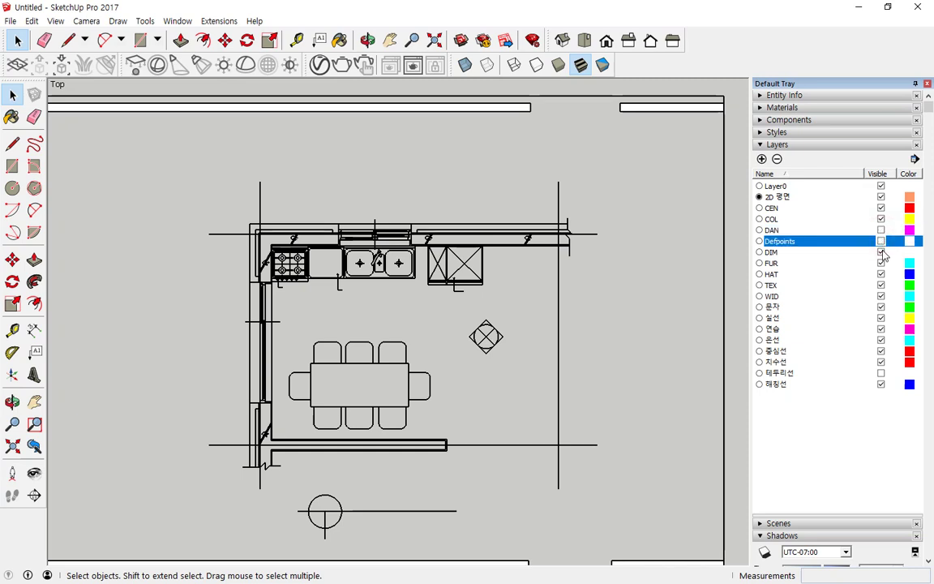
left_click(882, 252)
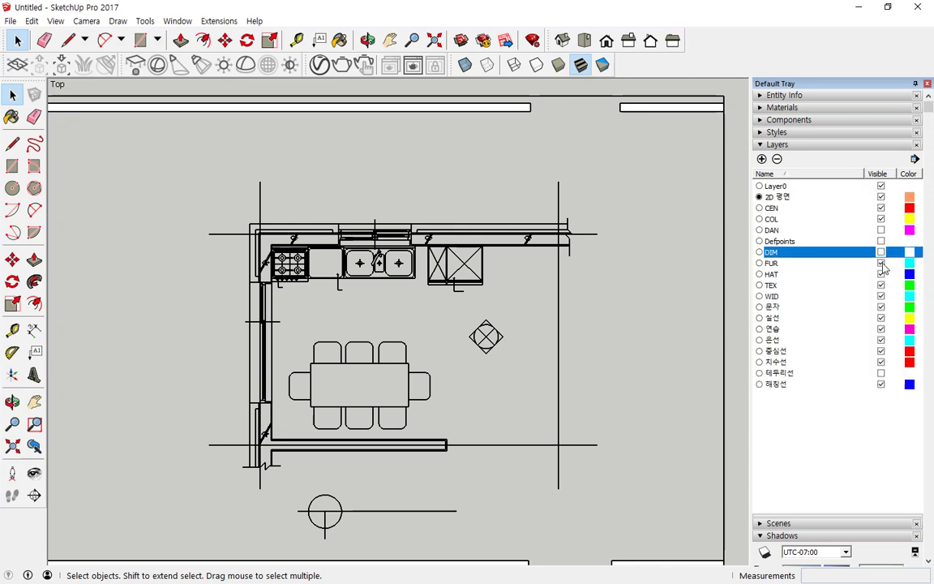
left_click(882, 263)
left_click(882, 263)
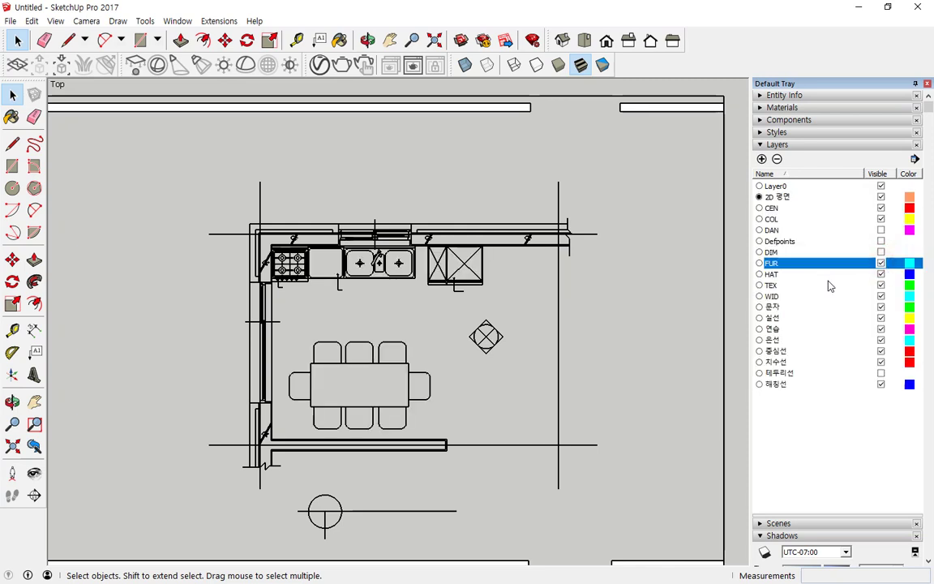
Toggle the HAT layer repeatedly to compare the plan with and without its hatching, leaving the layer hidden.
left_click(882, 274)
left_click(881, 274)
left_click(882, 274)
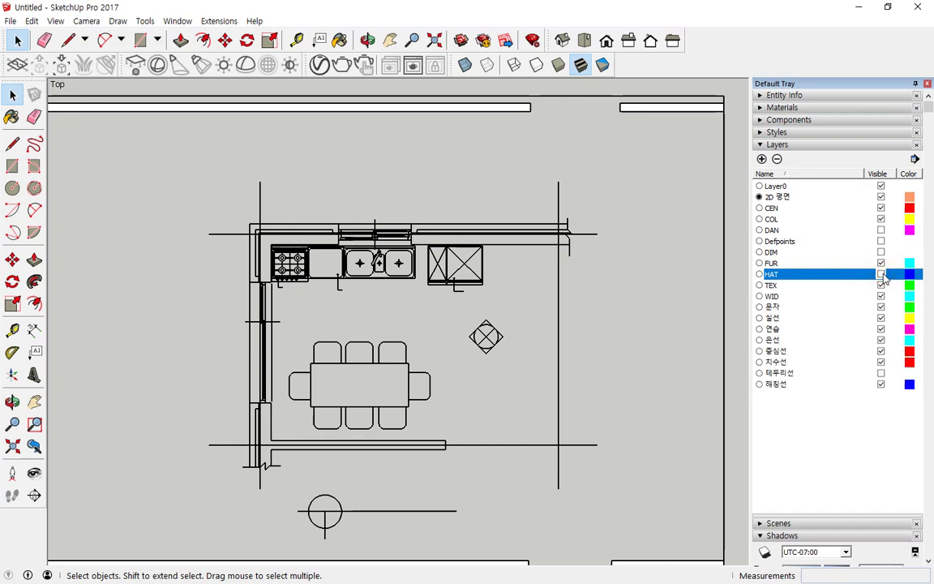
left_click(882, 274)
left_click(882, 275)
left_click(882, 274)
left_click(882, 275)
Switch the TEX and WID layers off and on to check their contents, leaving both visible.
left_click(882, 285)
left_click(882, 286)
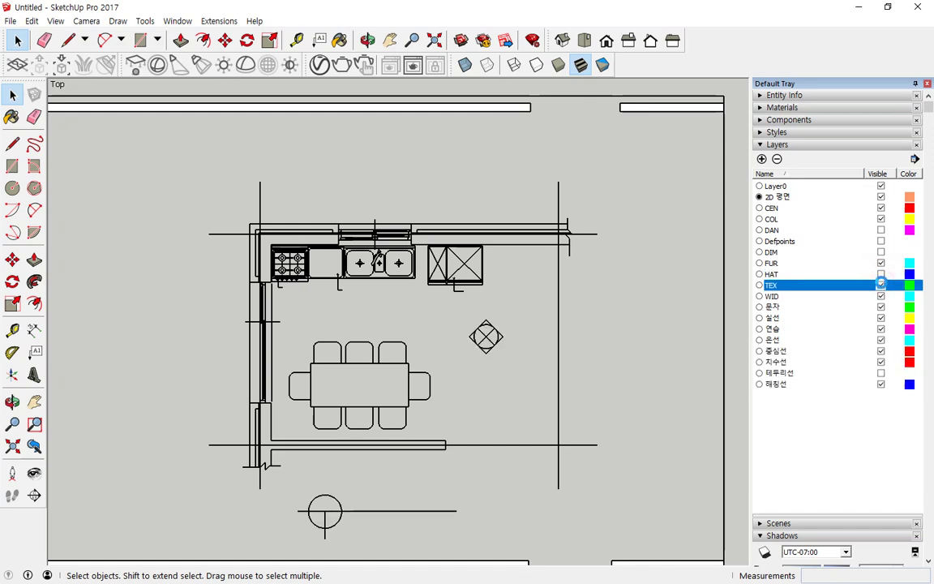
left_click(884, 296)
left_click(882, 297)
left_click(882, 297)
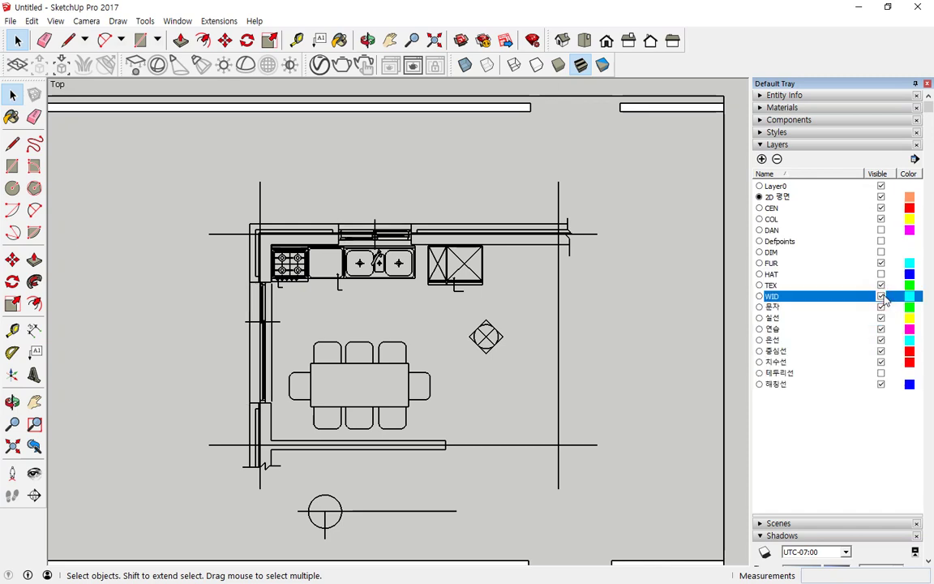
Hide the 문자, 실선, 연습, 은선, 중심선, 치수선 and 해칭선 layers, keeping 테두리선 hidden.
left_click(883, 307)
left_click(882, 307)
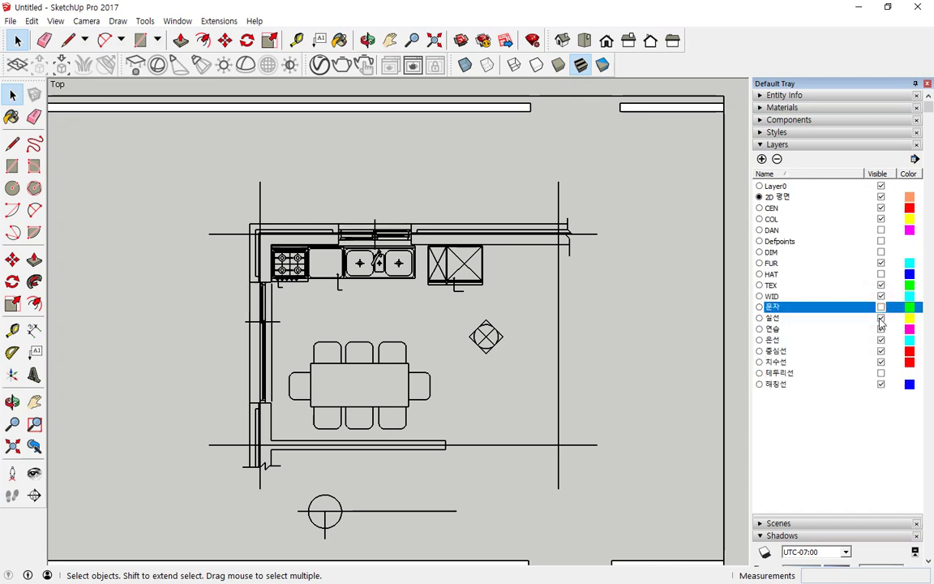
left_click(882, 318)
left_click(882, 329)
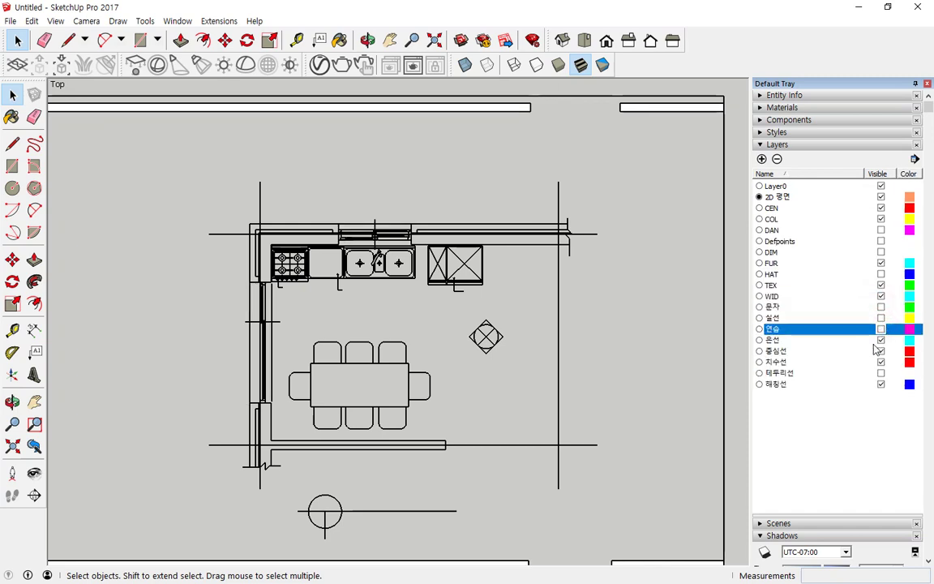
left_click(881, 340)
left_click(882, 350)
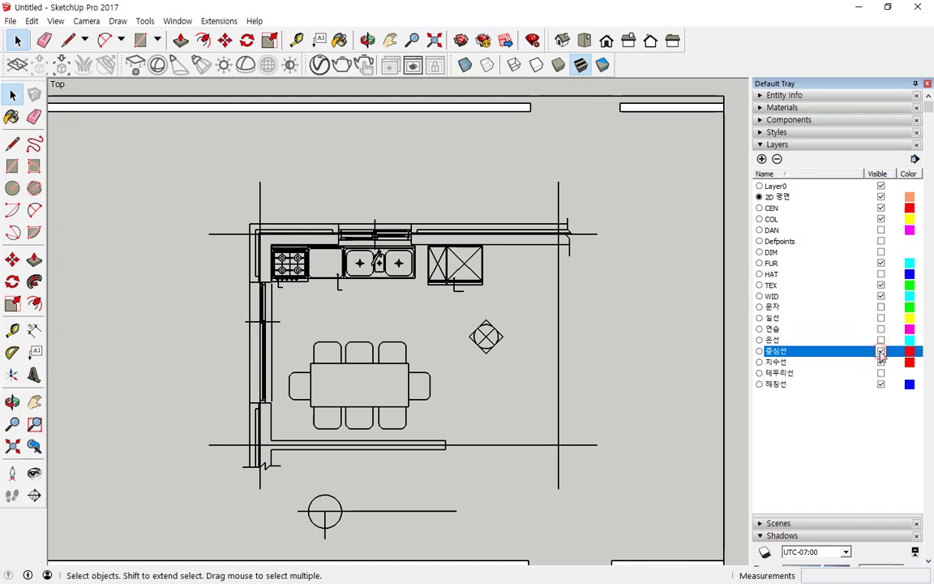
left_click(882, 361)
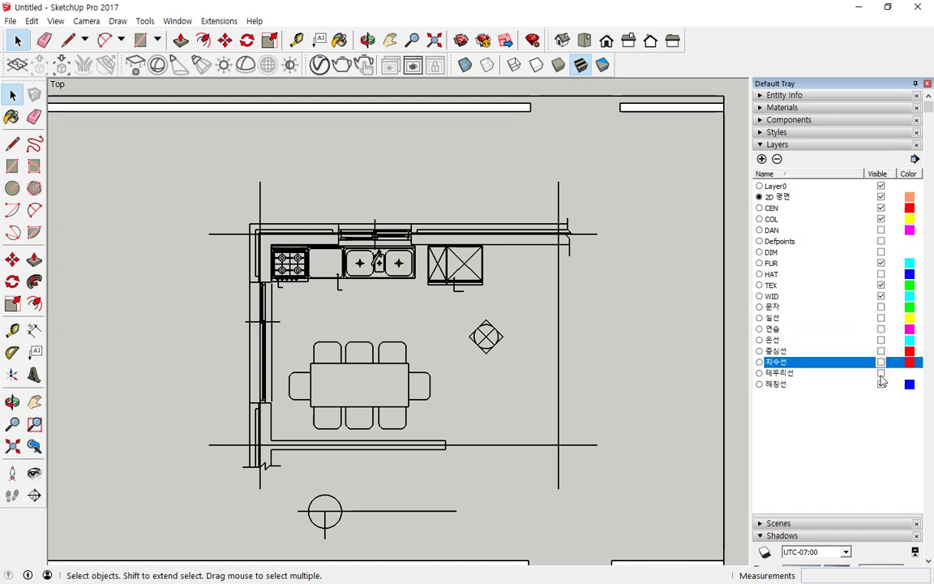
left_click(881, 373)
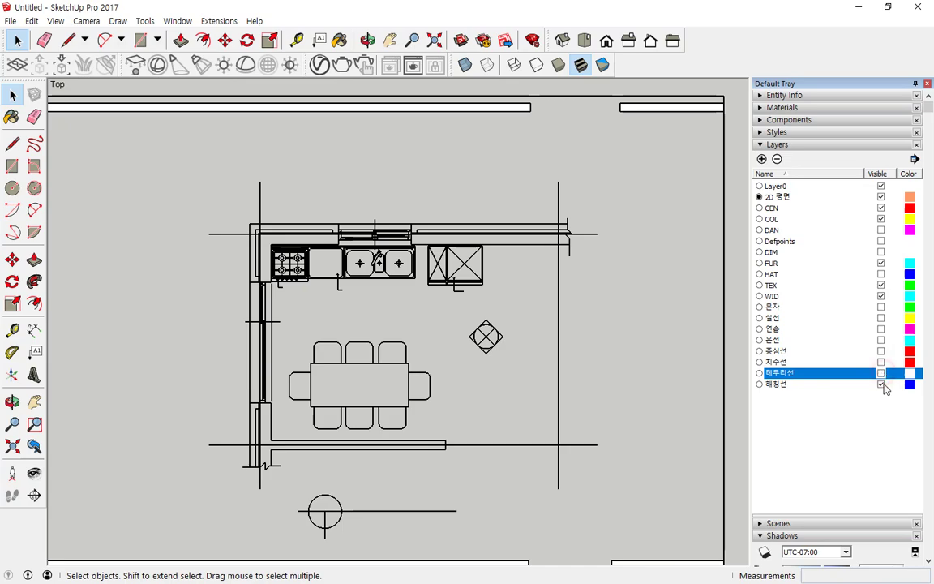
left_click(882, 384)
Orbit the plan to inspect it from an angle, and return to the standard Top view.
scroll(664, 328, "down", 1)
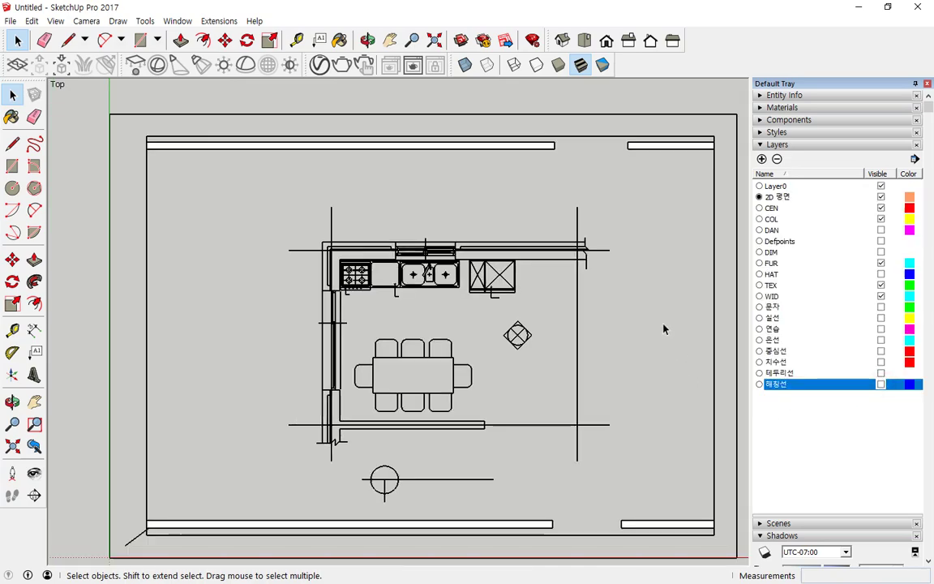
middle_click_drag(670, 192, 568, 167)
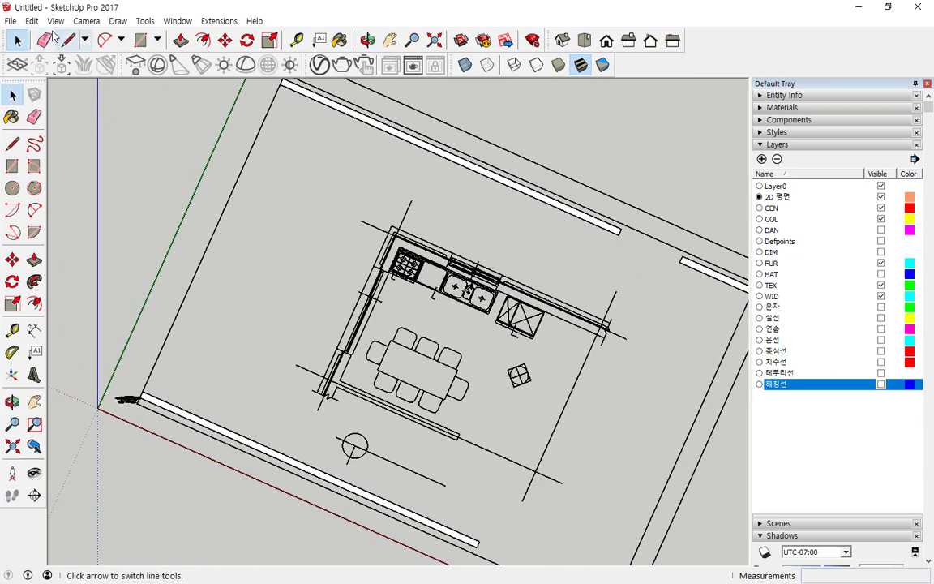
left_click(84, 22)
mouse_move(105, 64)
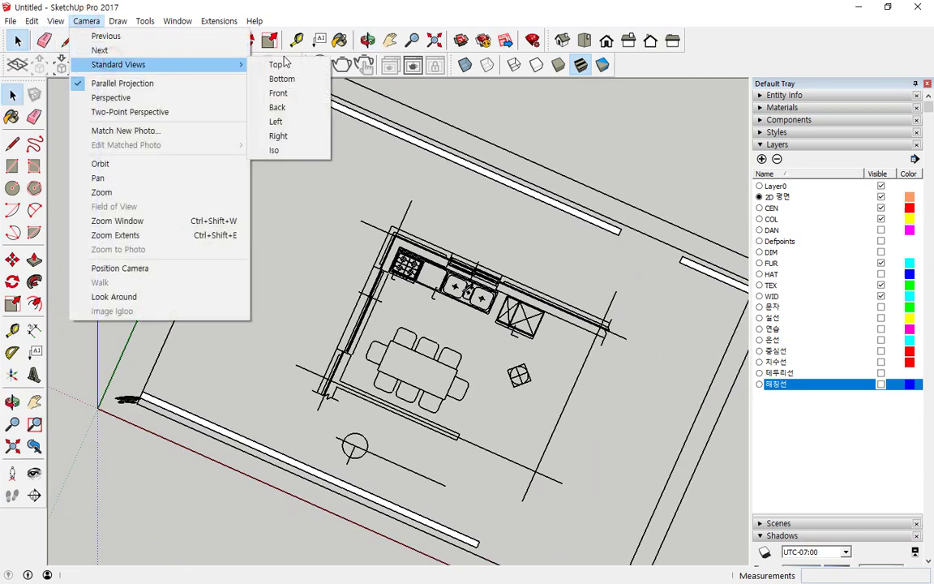
left_click(284, 68)
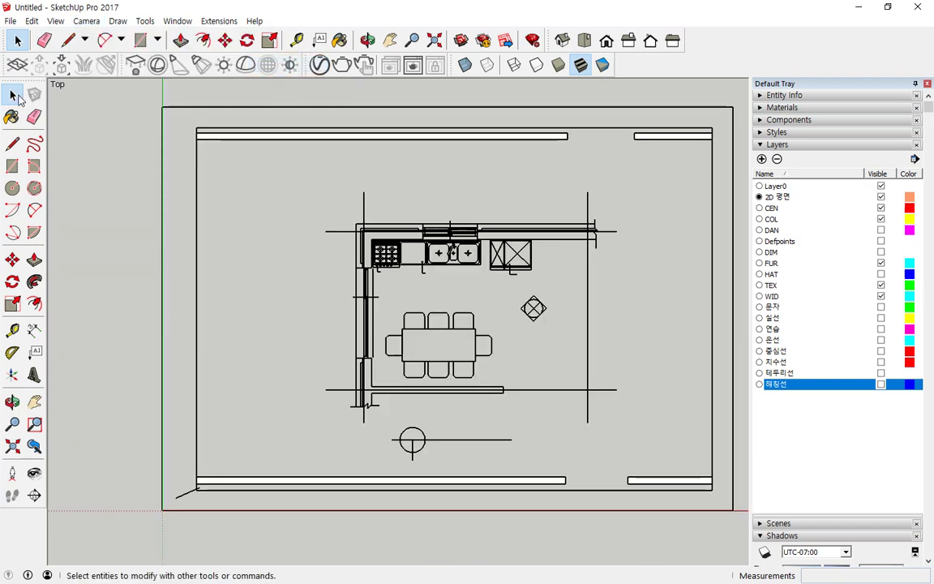
Show the entity info and check the layer assignment of the whole kitchen plan and of the vertical line east of the furniture.
left_click(761, 95)
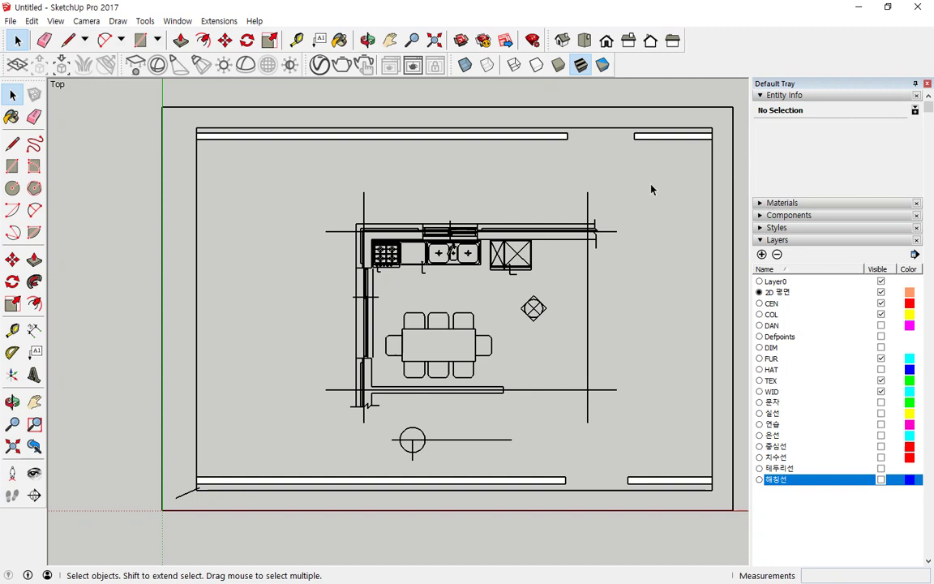
left_click_drag(651, 172, 275, 414)
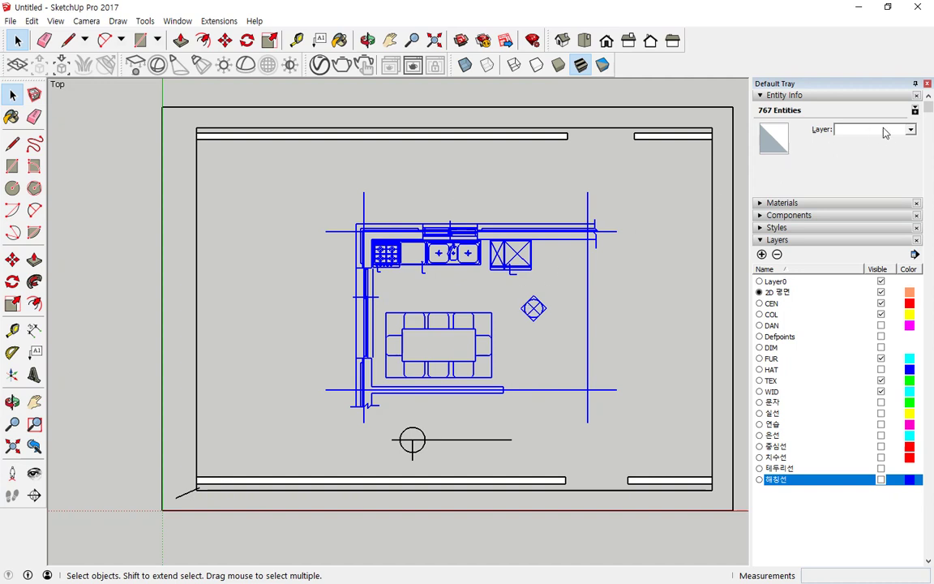
left_click(910, 130)
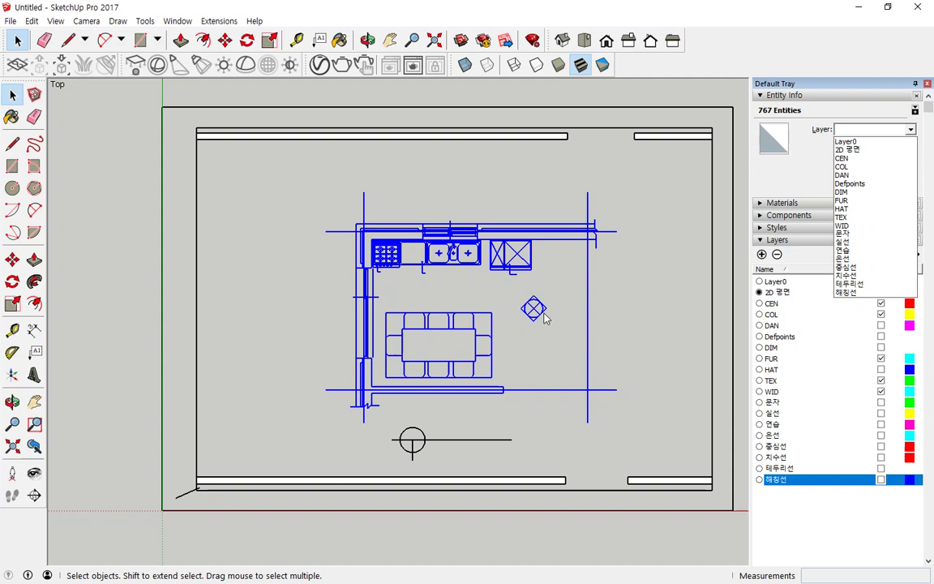
left_click(624, 426)
left_click_drag(628, 411, 313, 231)
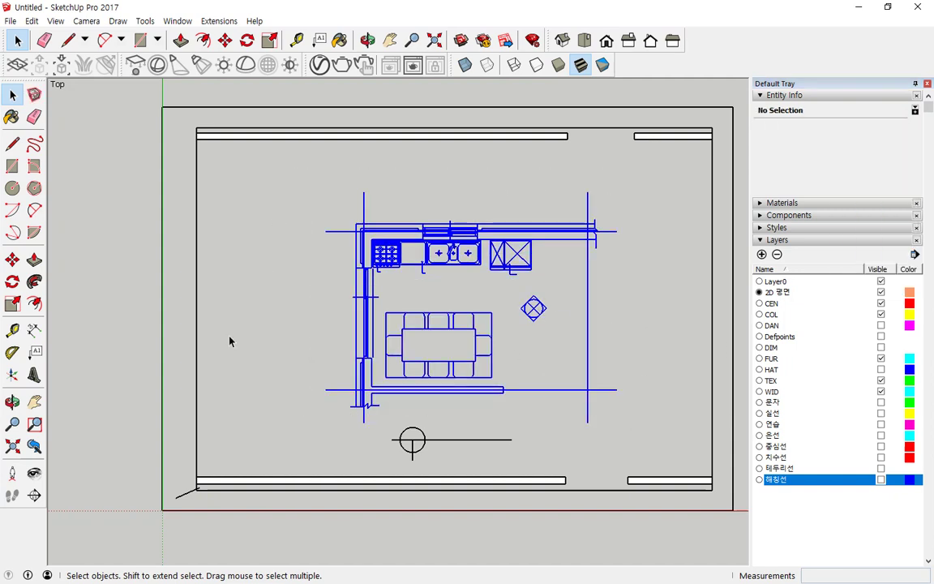
left_click(627, 289)
left_click(588, 309)
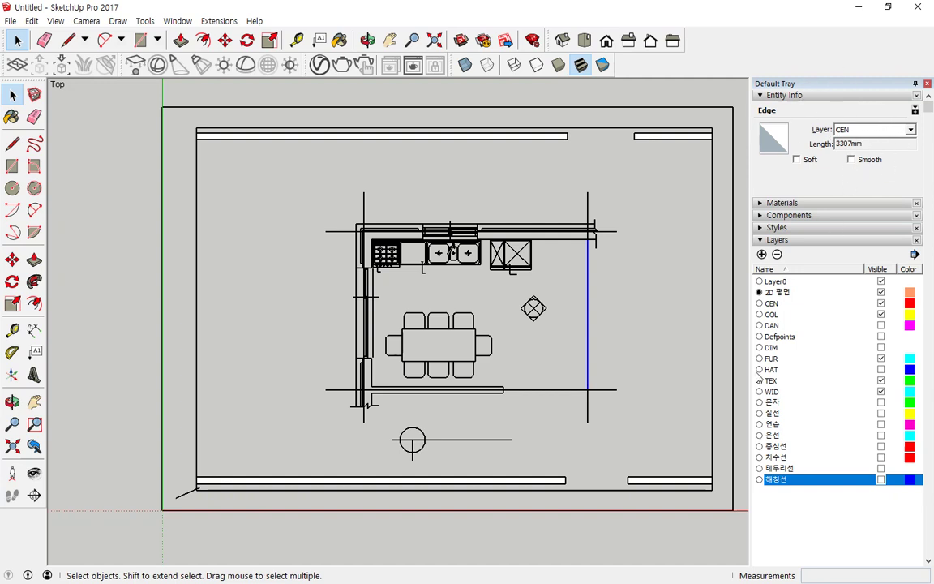
Assign all entities of the kitchen plan to the 2D 평면 layer and make them a group.
left_click(627, 407)
left_click_drag(613, 386, 639, 432)
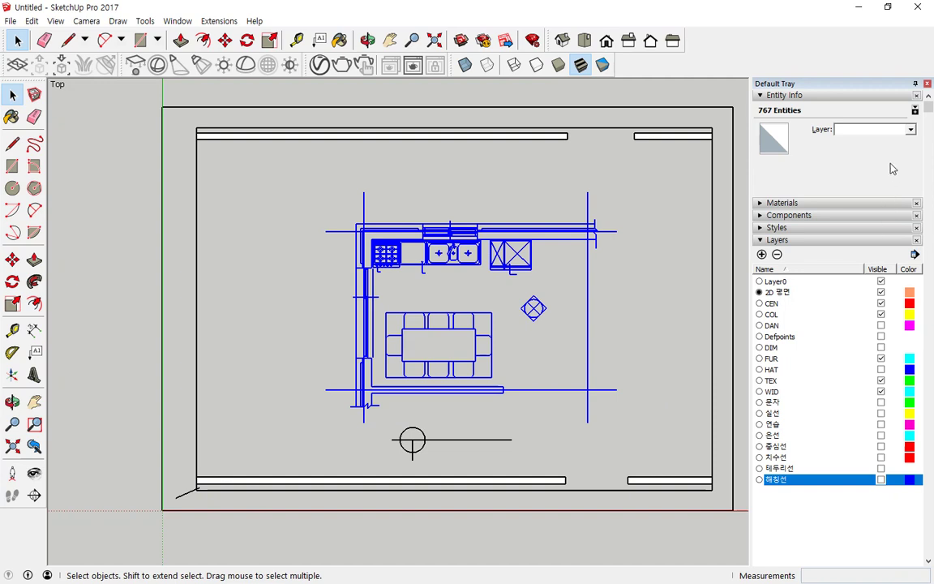
left_click(911, 130)
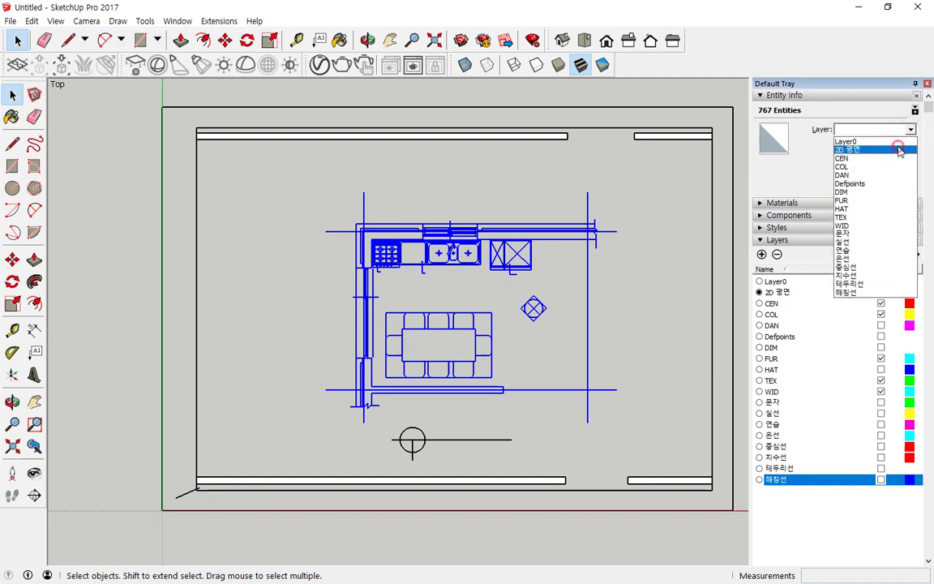
left_click(900, 150)
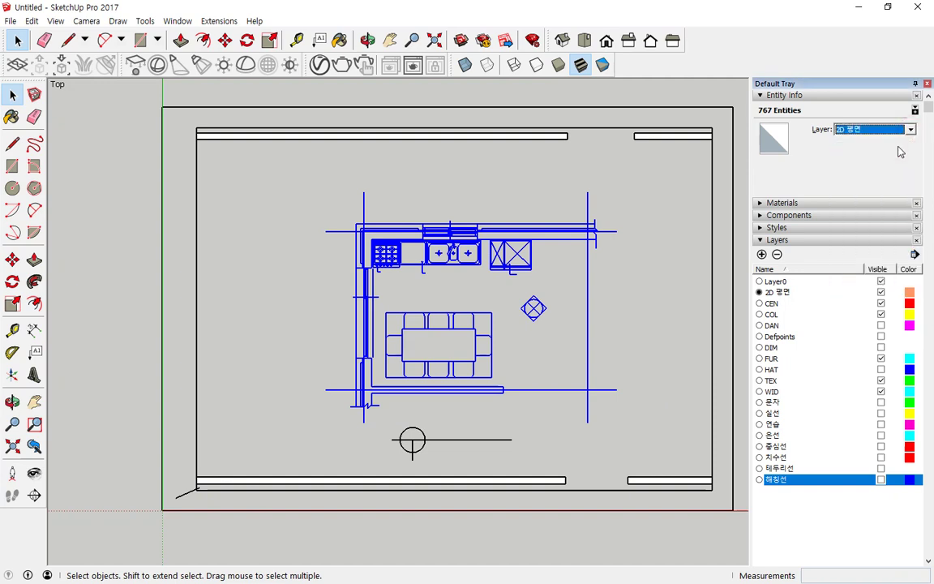
right_click(424, 233)
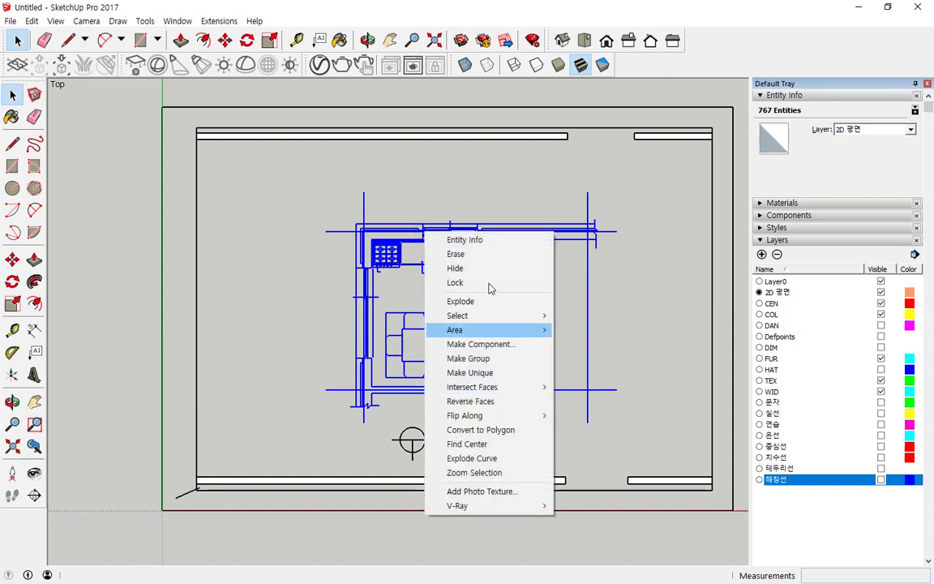
left_click(496, 359)
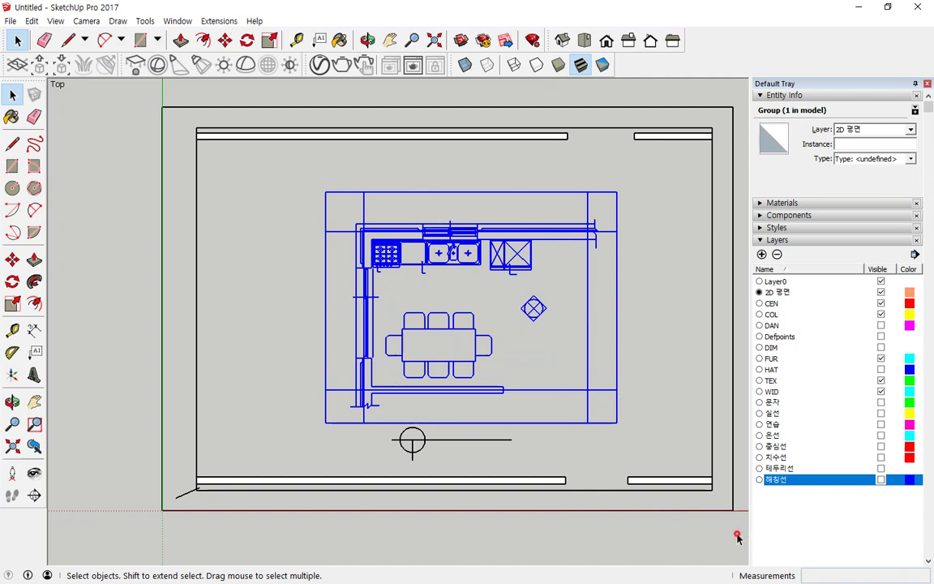
Delete the sheet border, title strips and drawing title symbol around the kitchen plan group.
left_click_drag(736, 533, 139, 443)
key("Delete")
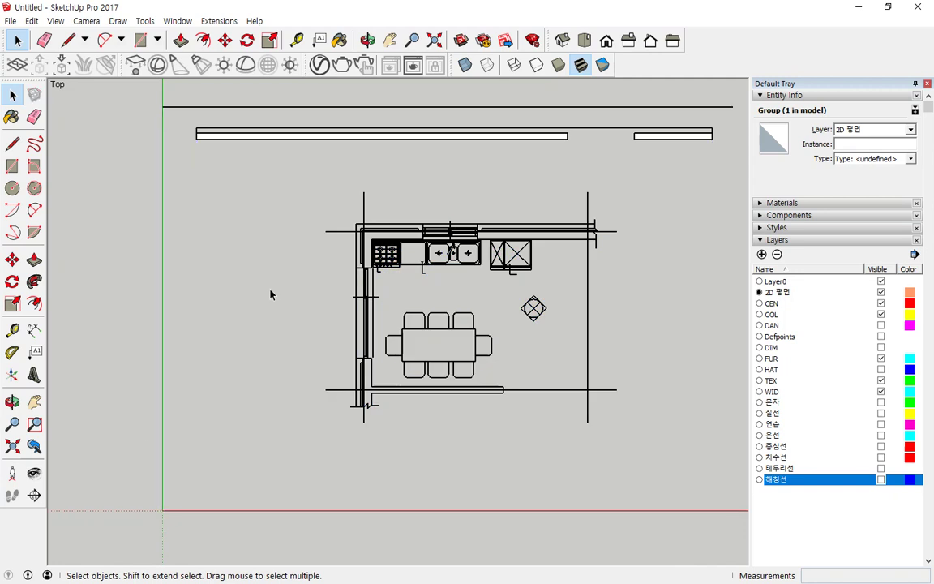
left_click_drag(726, 167, 136, 89)
key("Delete")
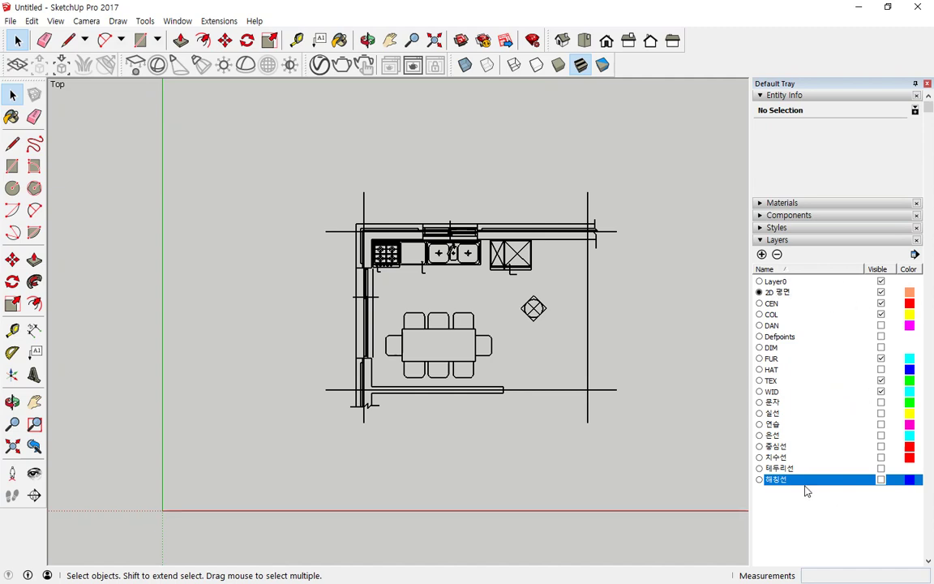
Delete all imported layers from CEN through 해칭선 together with their contents.
left_click(779, 303)
left_click(777, 479, "shift")
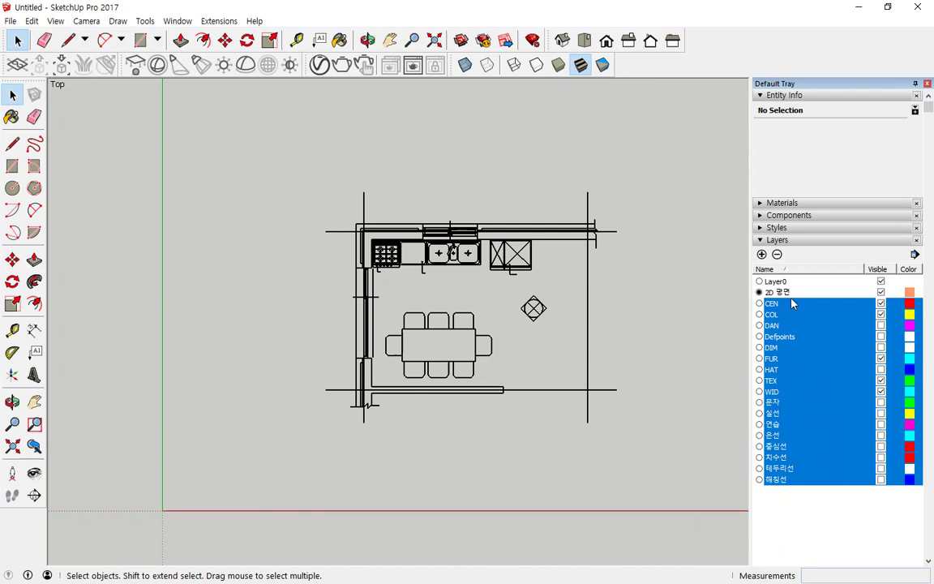
left_click(777, 253)
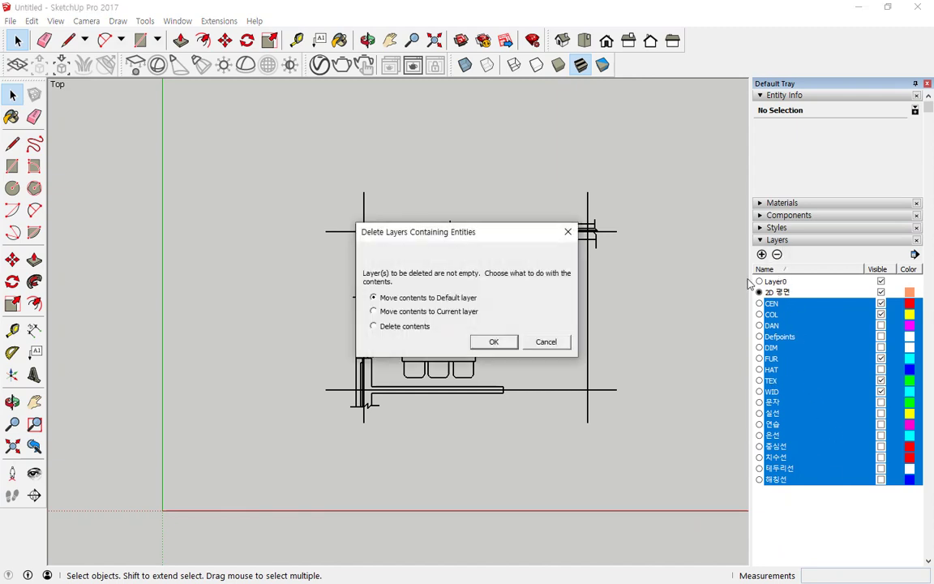
left_click_drag(442, 235, 452, 241)
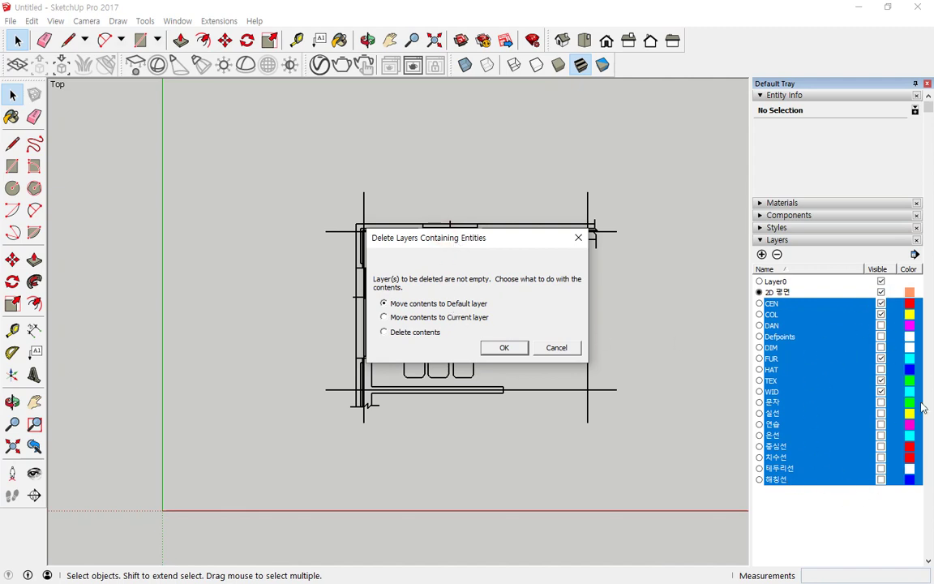
left_click(408, 334)
left_click(509, 349)
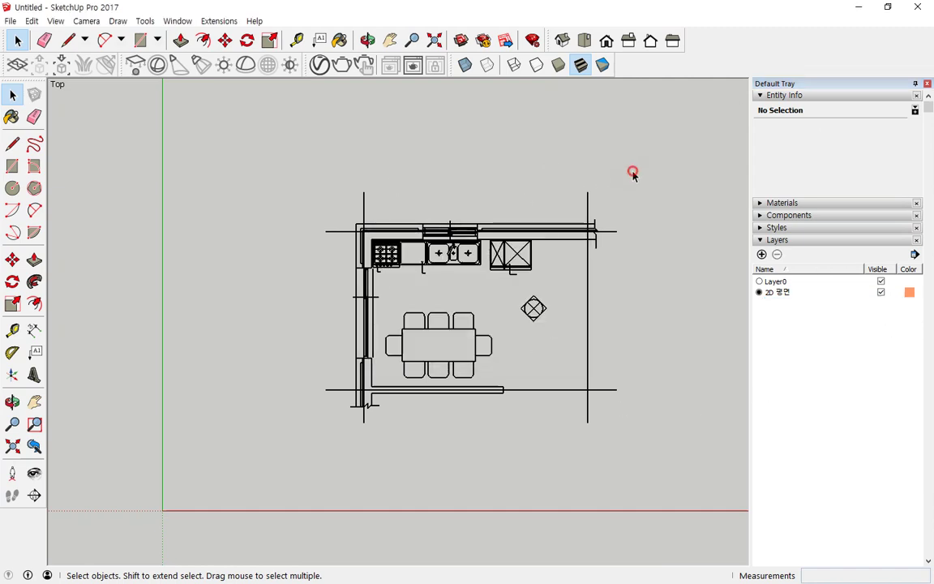
Select the kitchen plan group to check that it is on the 2D 평면 layer.
left_click_drag(264, 437, 653, 159)
left_click(262, 446)
left_click(656, 159)
left_click(341, 201)
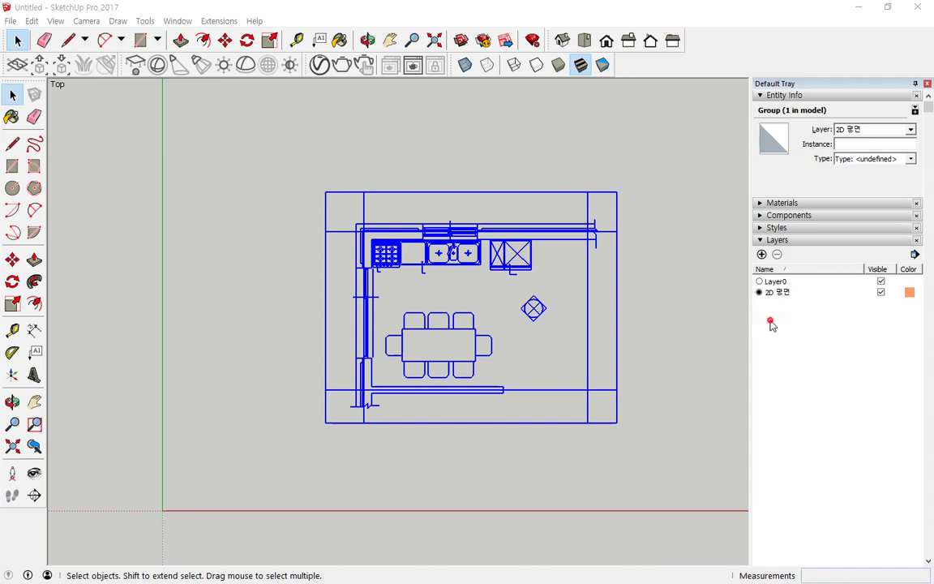
Add a layer named 2D 입면 and make it the current layer.
left_click(763, 255)
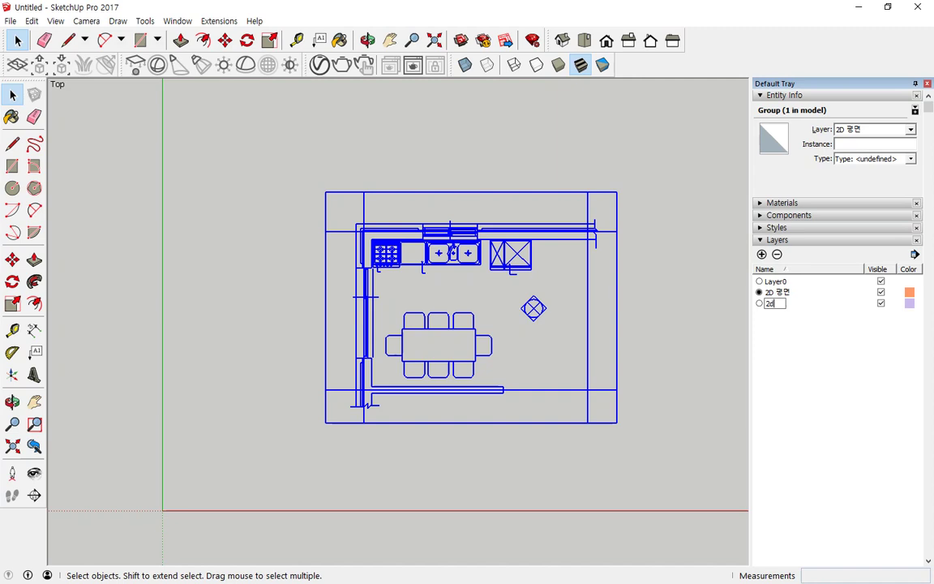
type("2D 입면")
key("Return")
left_click(760, 293)
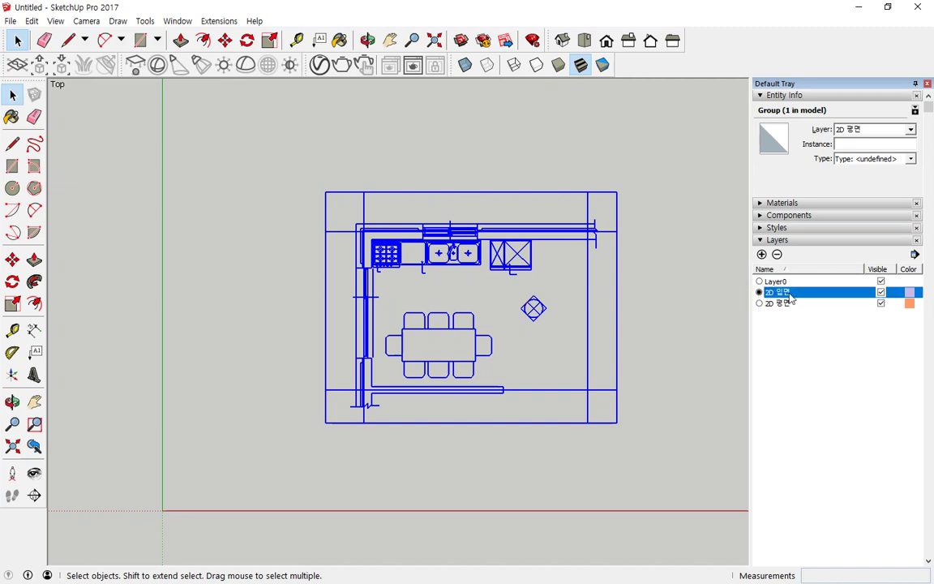
left_click_drag(440, 375, 377, 325)
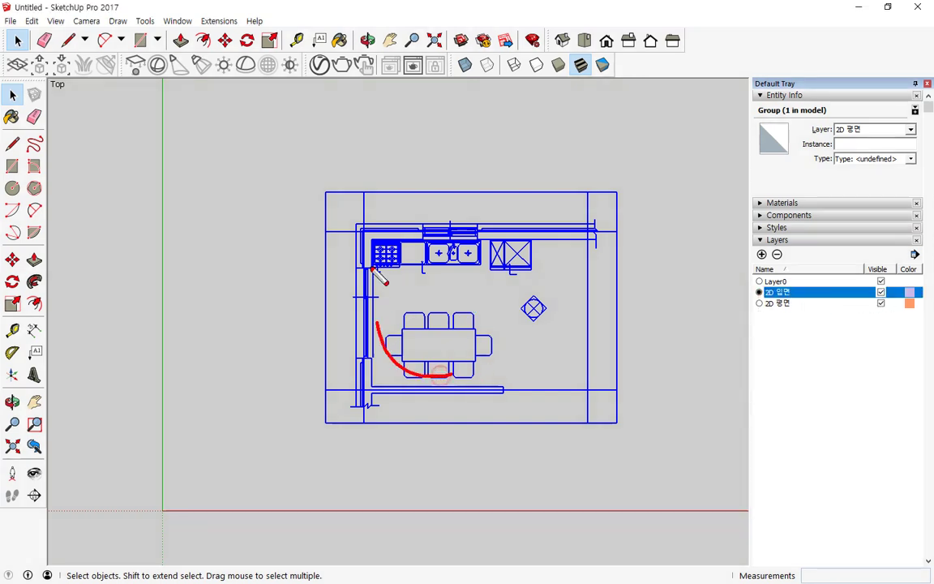
mouse_move(378, 276)
left_mouse_down()
mouse_move(560, 331)
mouse_move(428, 383)
mouse_move(380, 345)
mouse_move(384, 220)
mouse_move(436, 217)
mouse_move(484, 244)
left_mouse_up()
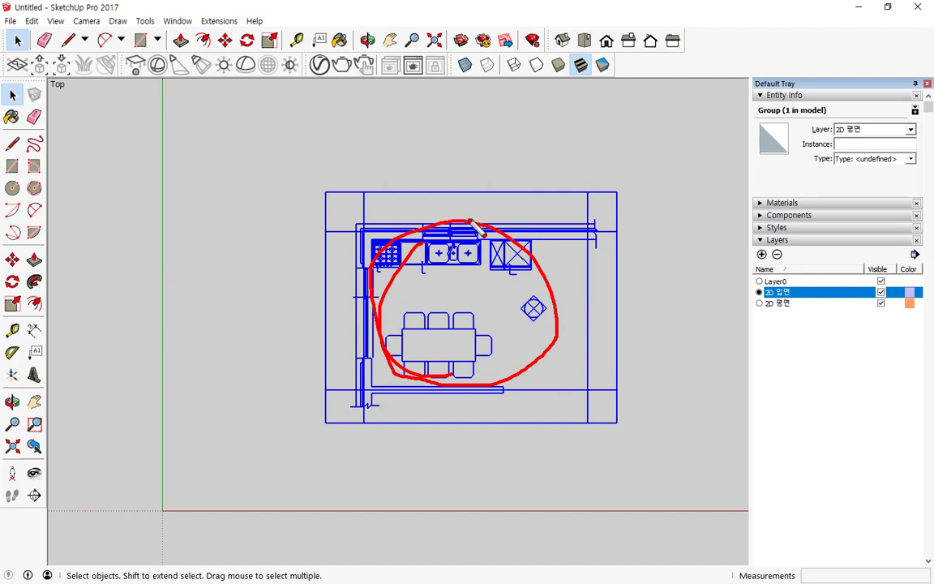
key("Escape")
Hide the 2D 평면 layer and import the AutoCAD kitchen elevation drawing 주방전개도.dwg.
left_click(881, 303)
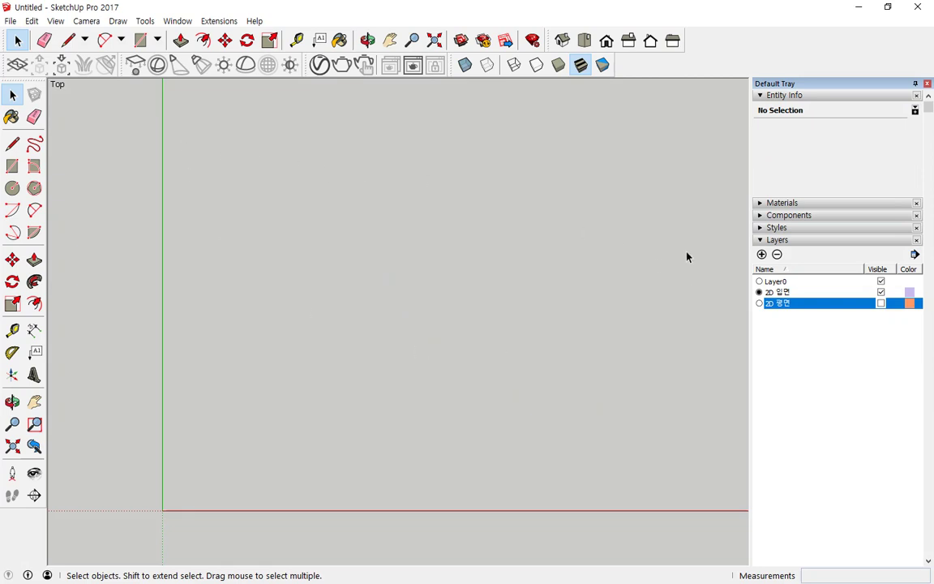
left_click(11, 20)
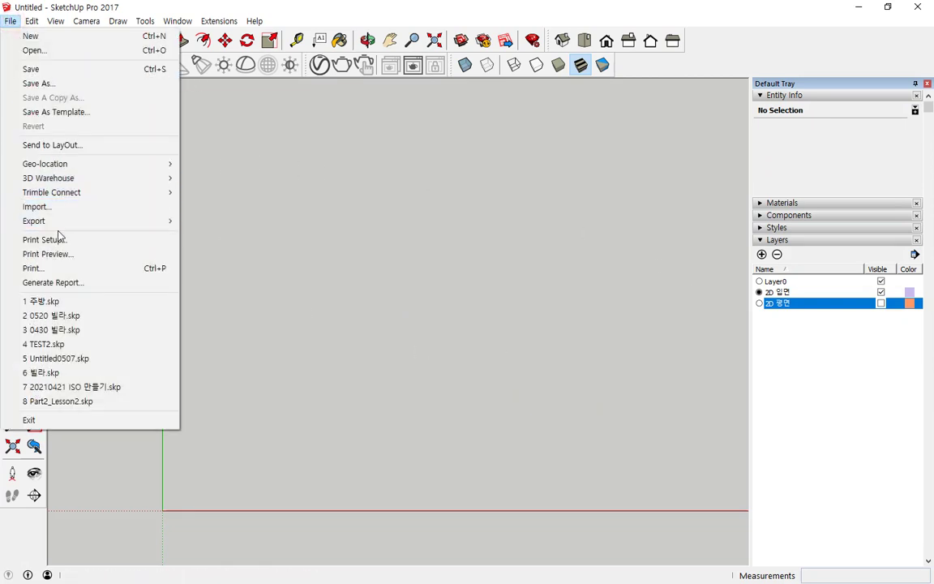
left_click(61, 207)
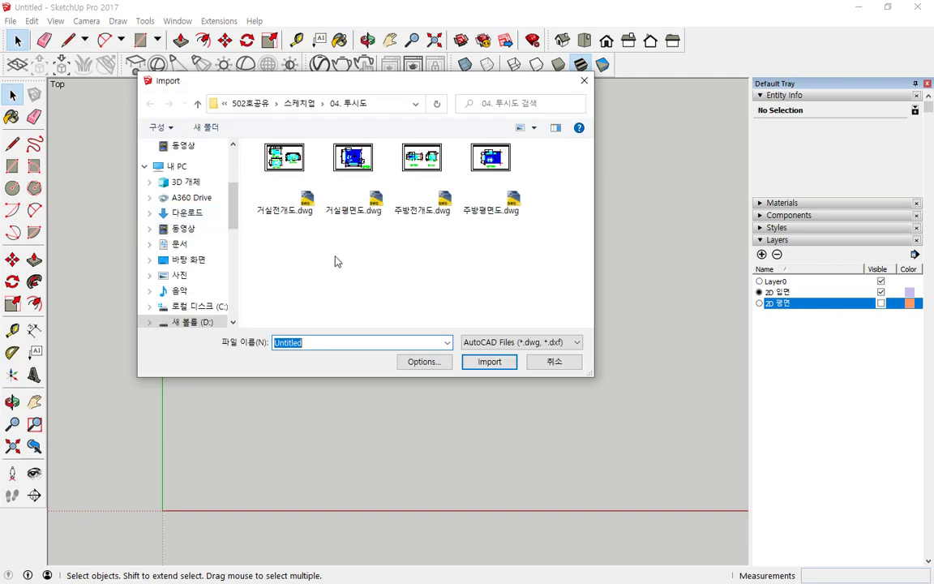
left_click(423, 185)
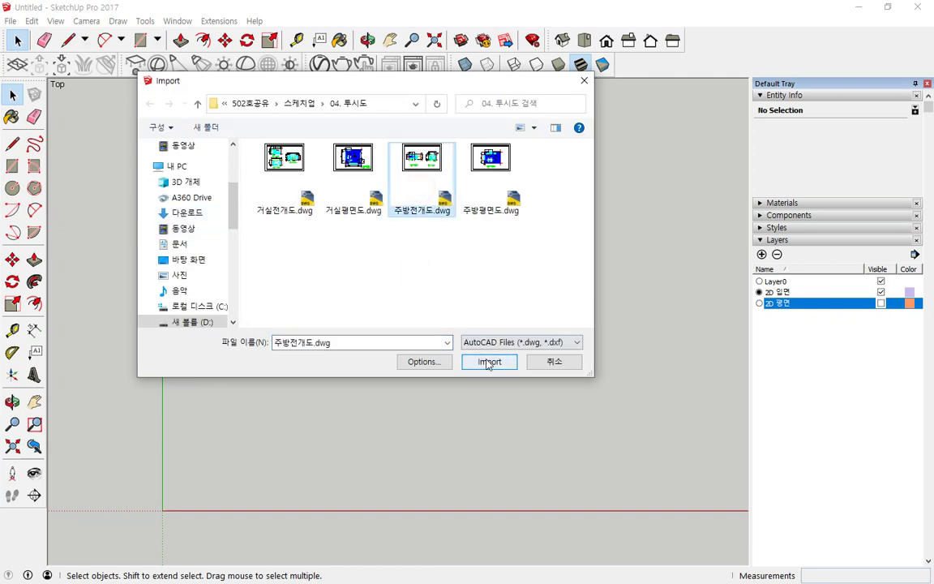
left_click(490, 362)
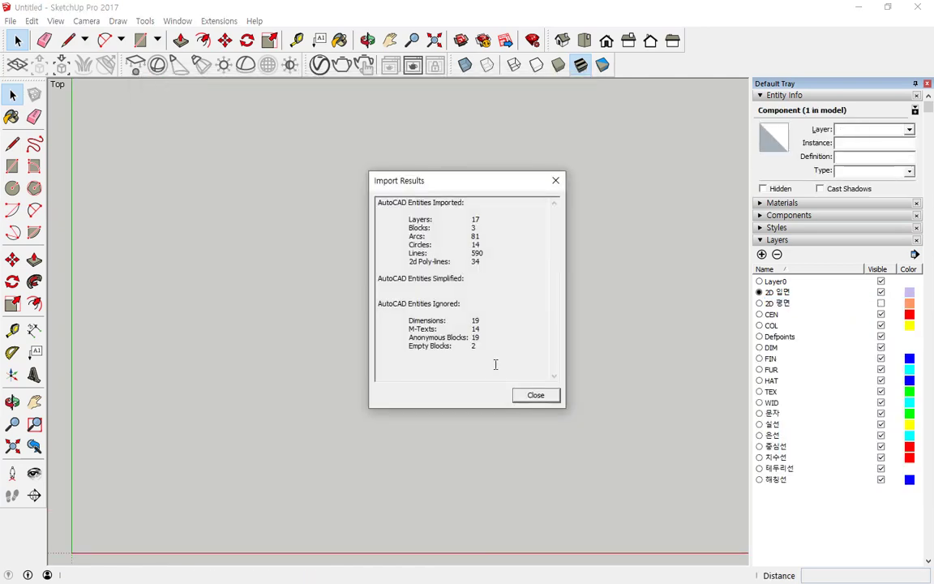
left_click(537, 395)
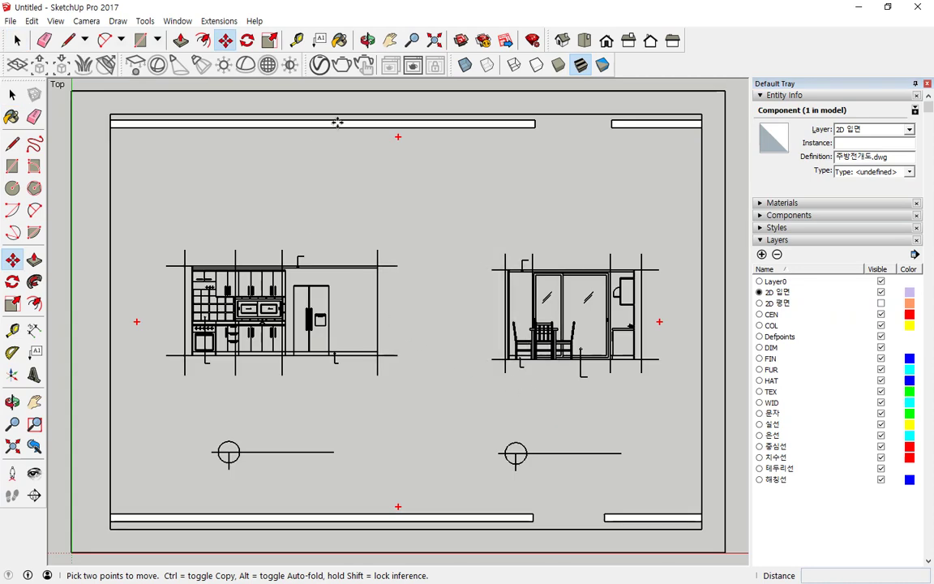
Explode the imported kitchen elevation component into separate entities.
key("space")
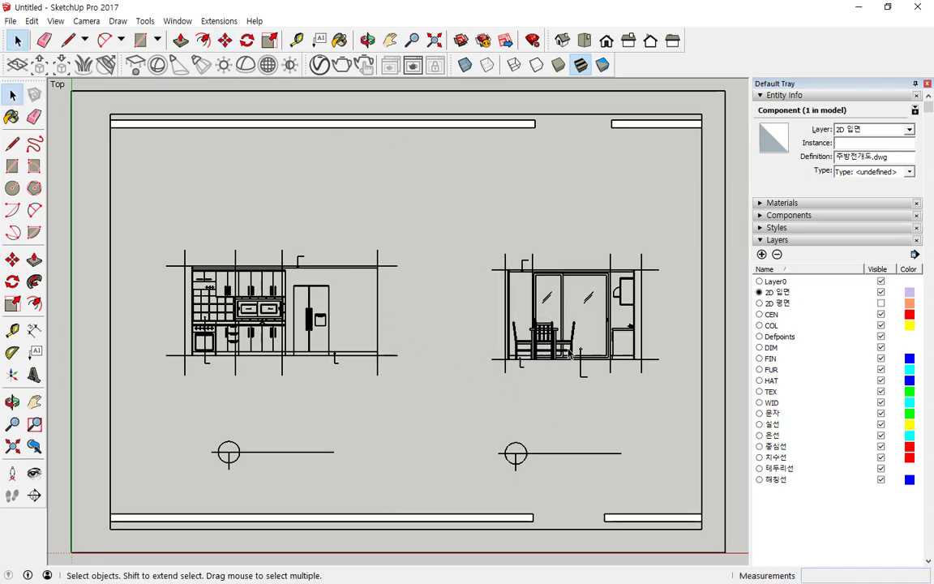
left_click(285, 308)
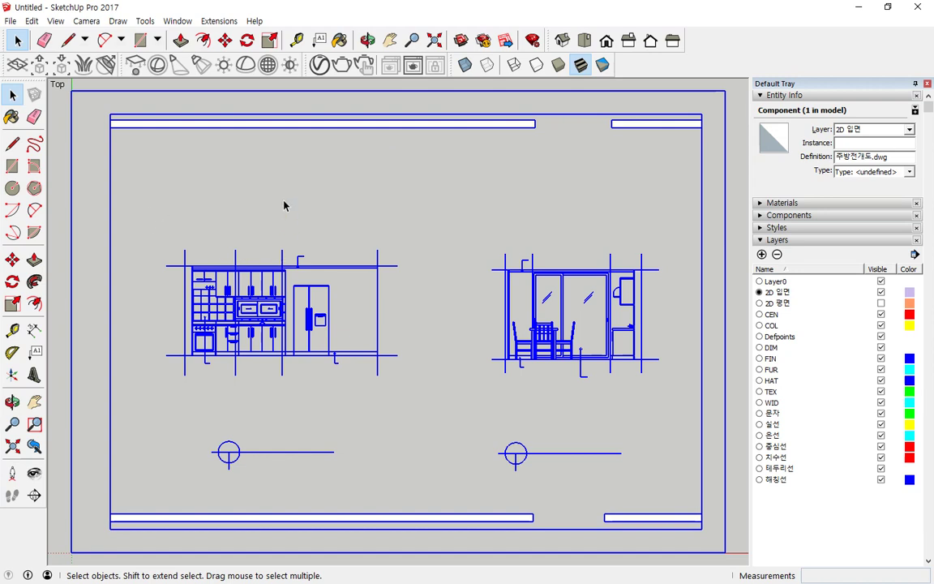
right_click(281, 299)
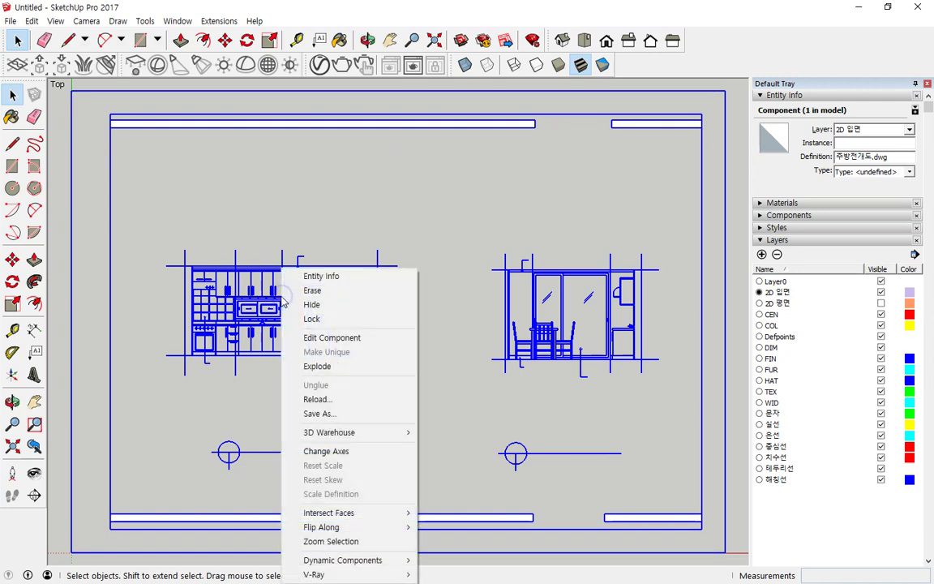
left_click(326, 371)
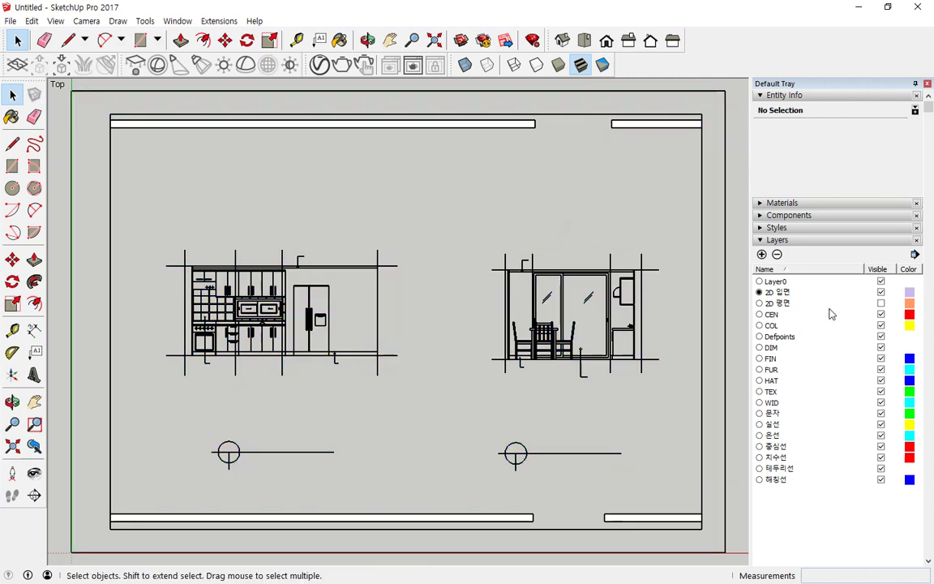
Toggle the CEN and COL layers to check their contents, keep them visible, and hide the DIM and FIN layers.
left_click(881, 315)
left_click(882, 315)
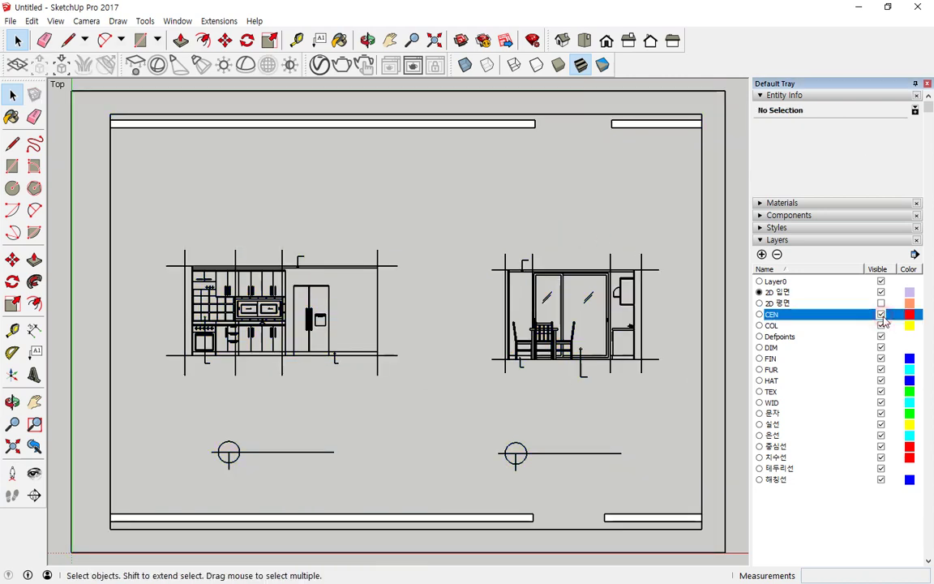
left_click(881, 326)
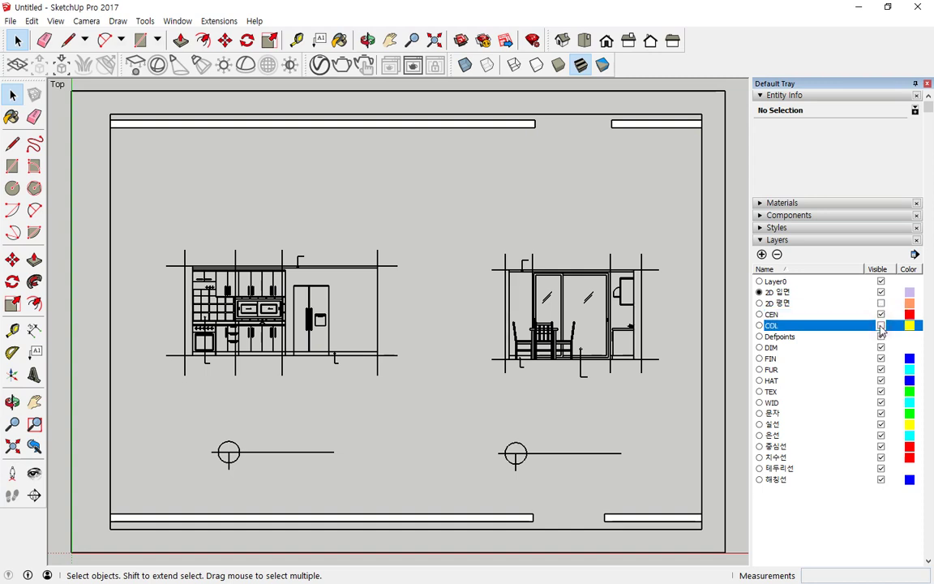
left_click(881, 326)
left_click(881, 348)
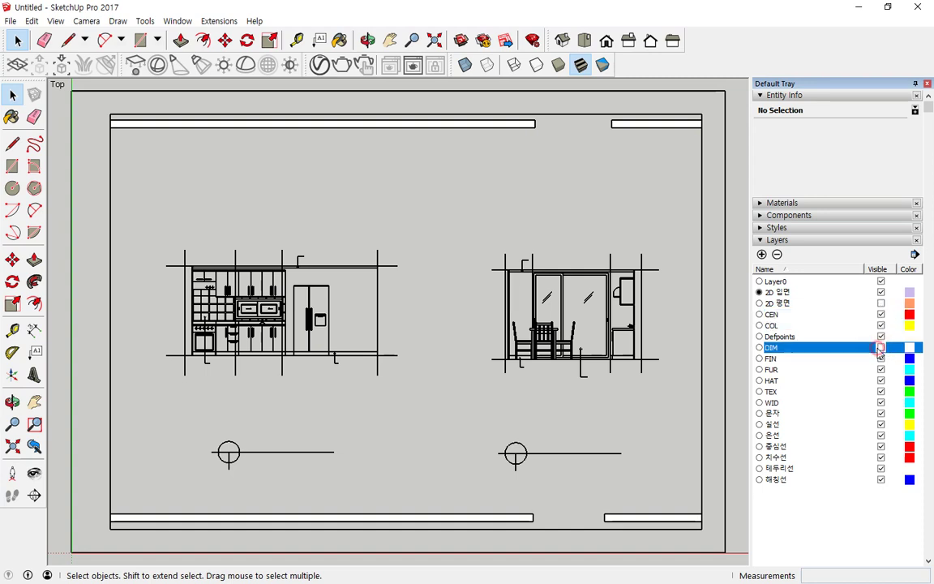
left_click(880, 360)
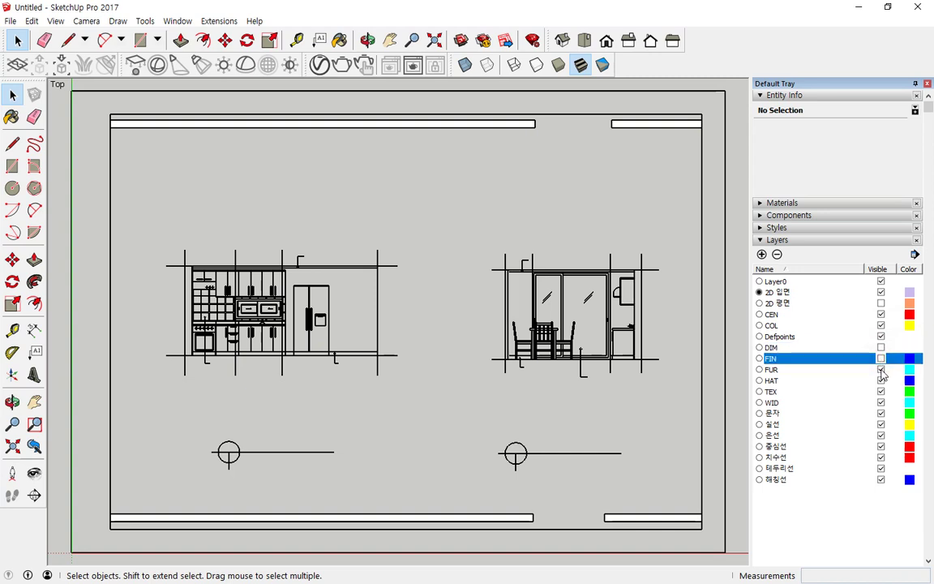
Check the FUR layer by toggling it, keep it visible, and hide the HAT and TEX layers.
left_click(882, 369)
left_click(881, 370)
left_click(881, 381)
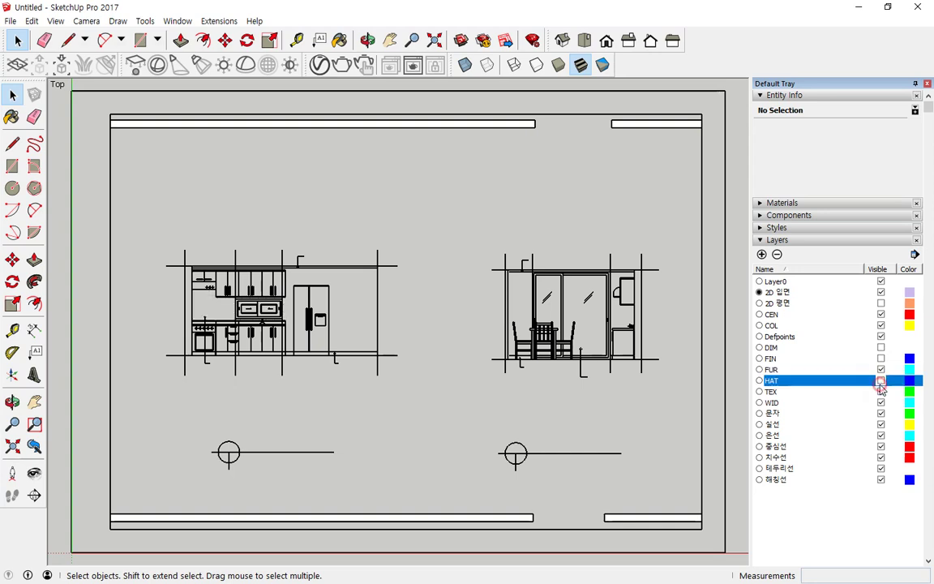
left_click(881, 382)
left_click(881, 382)
left_click(881, 382)
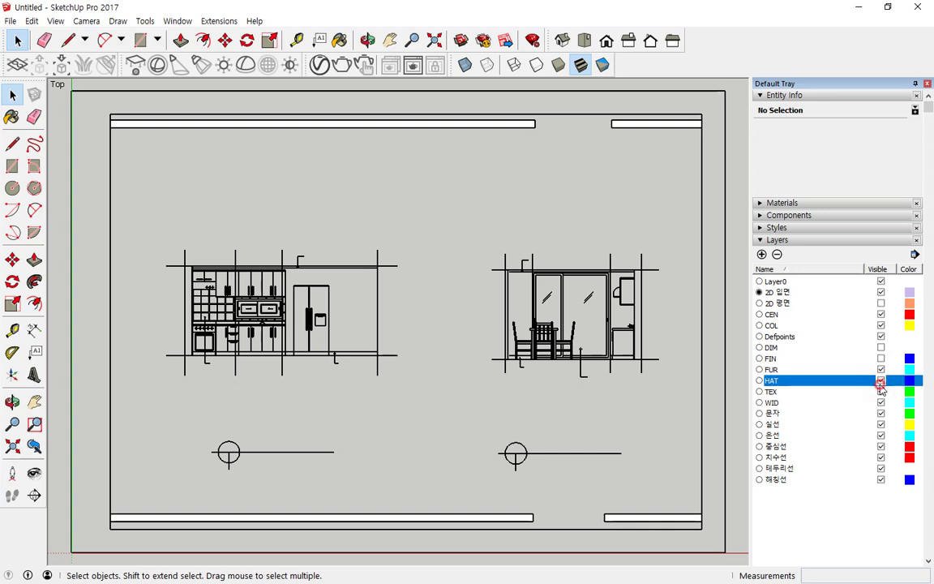
left_click(881, 382)
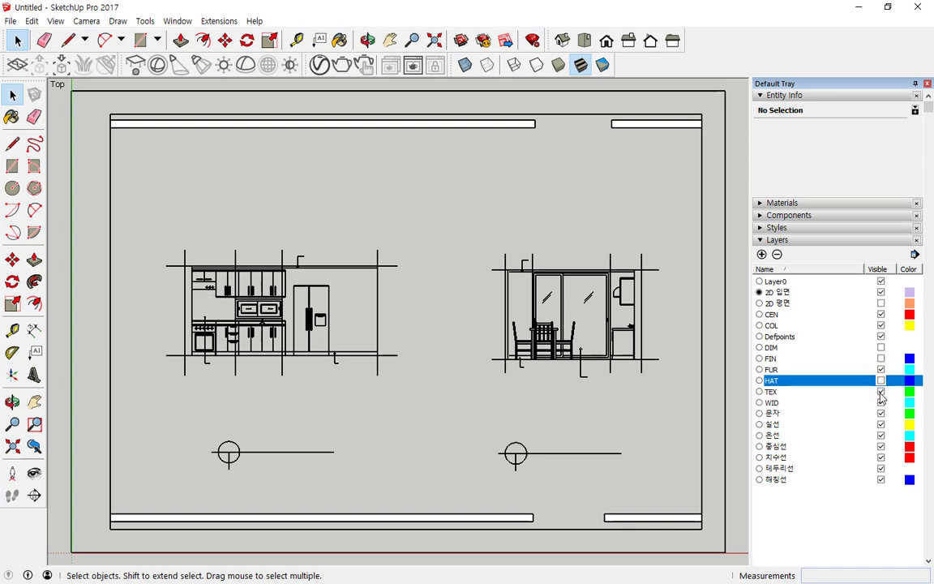
left_click(881, 392)
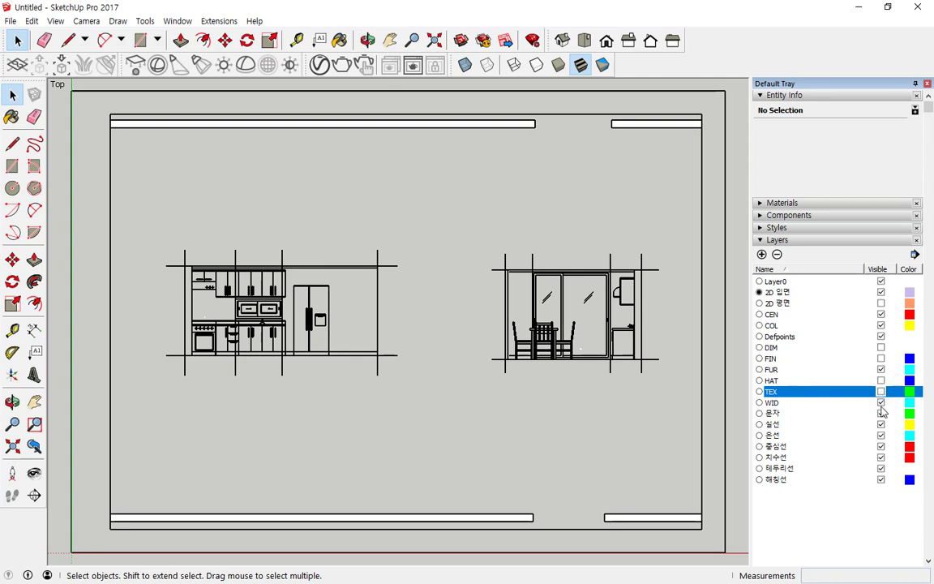
Keep WID visible after checking it and hide the layers 문자, 실선, 은선, 중심선, 치수선, 테두리선 and 해칭선.
left_click(882, 405)
left_click(881, 405)
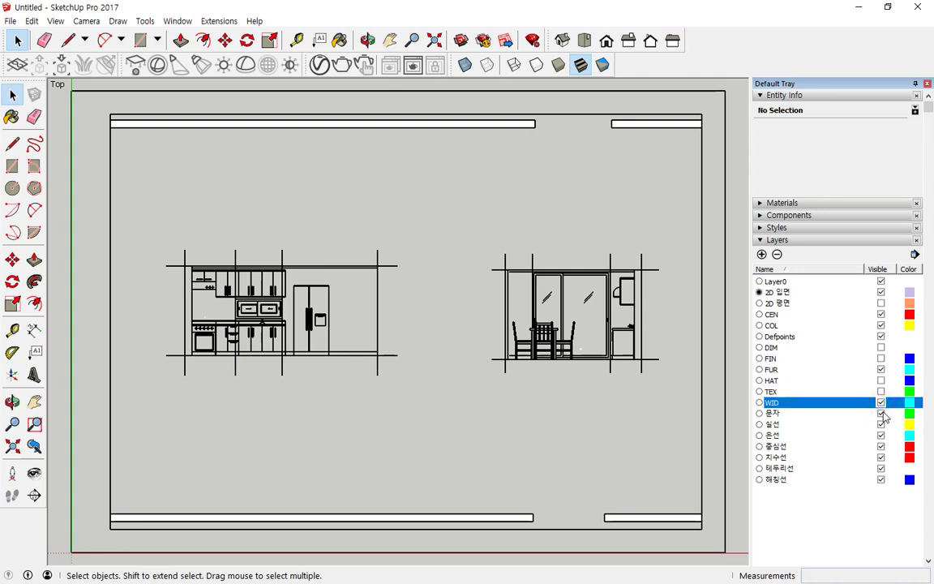
left_click(883, 415)
left_click(881, 425)
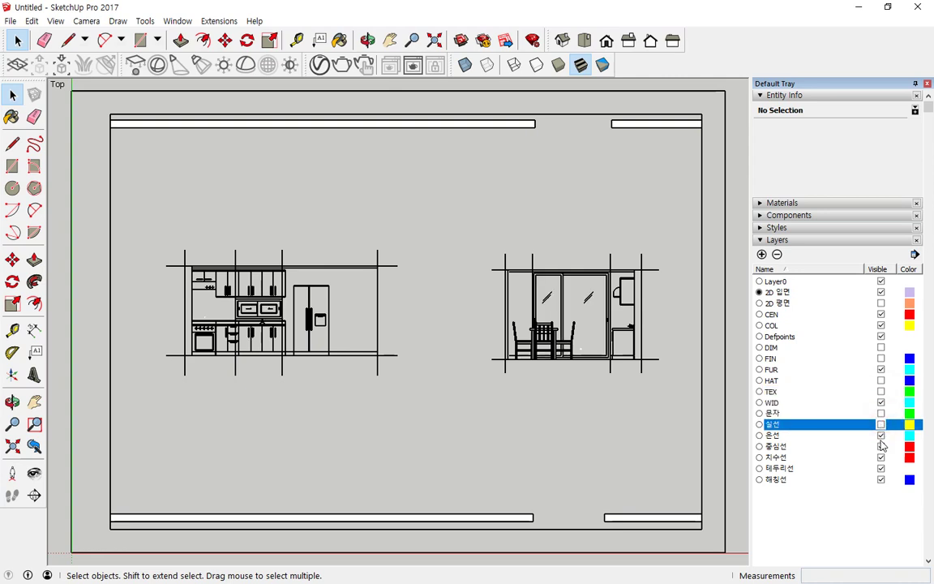
left_click(882, 436)
left_click(882, 447)
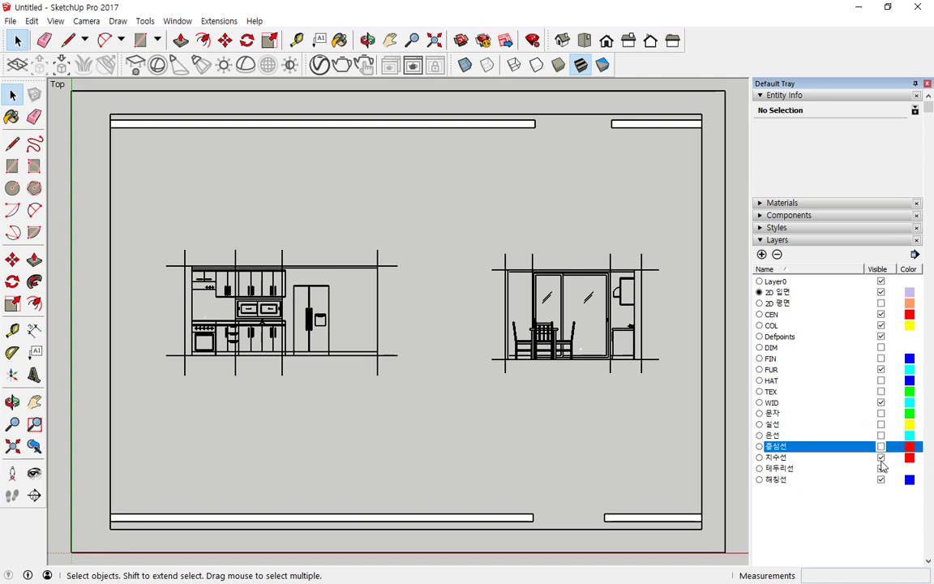
left_click(881, 457)
left_click(882, 468)
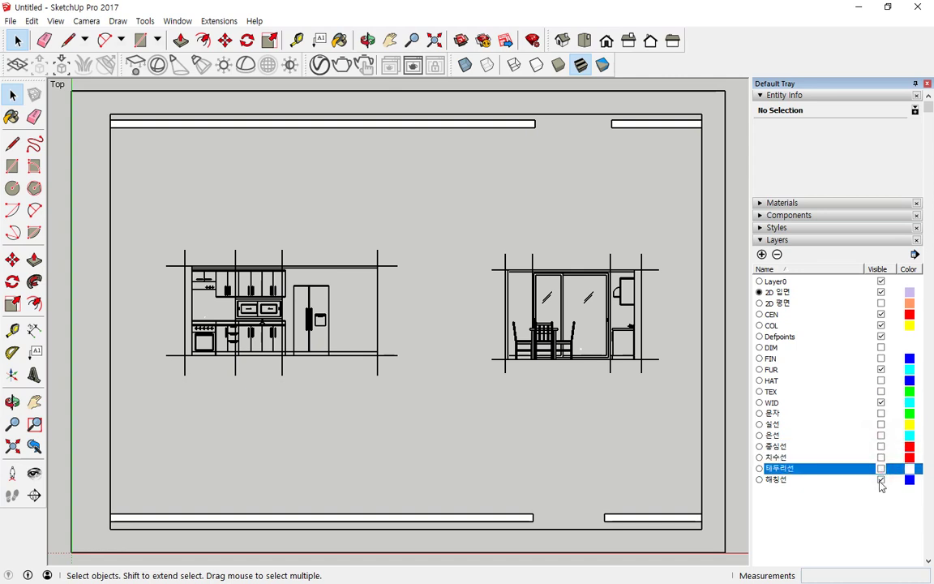
left_click(882, 480)
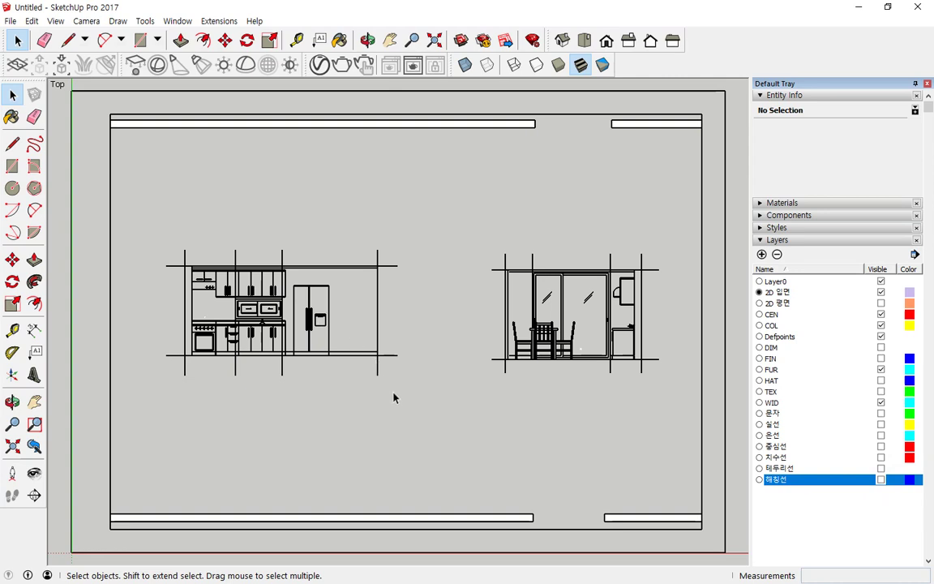
left_click_drag(423, 432, 220, 241)
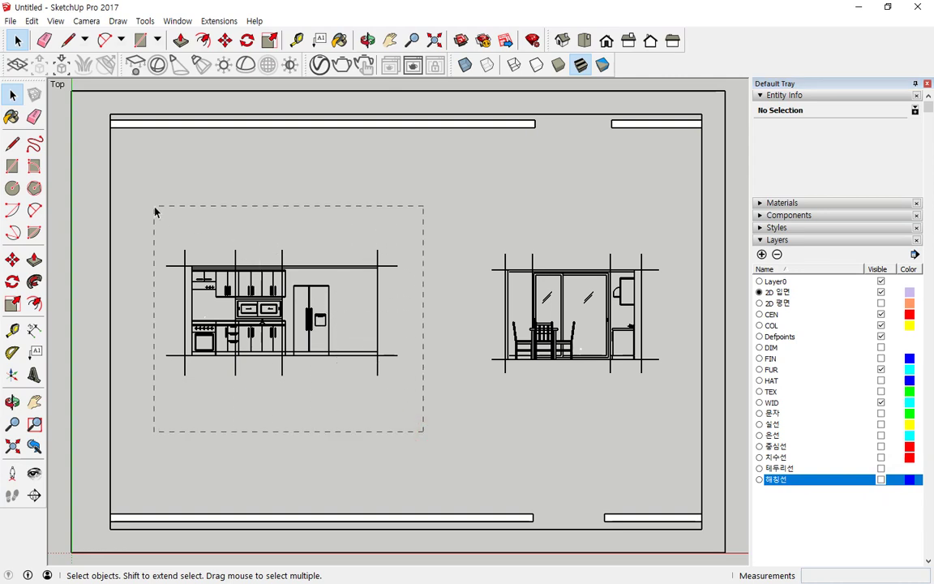
left_click_drag(155, 211, 156, 211)
mouse_move(236, 217)
left_mouse_down()
mouse_move(135, 344)
mouse_move(350, 438)
left_mouse_up()
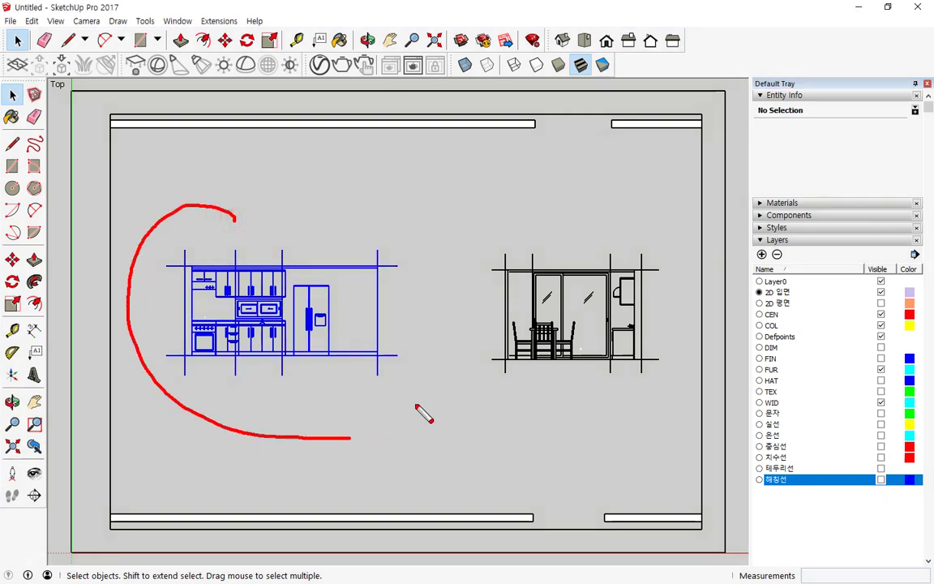
mouse_move(423, 416)
left_mouse_down()
mouse_move(386, 233)
mouse_move(197, 210)
left_mouse_up()
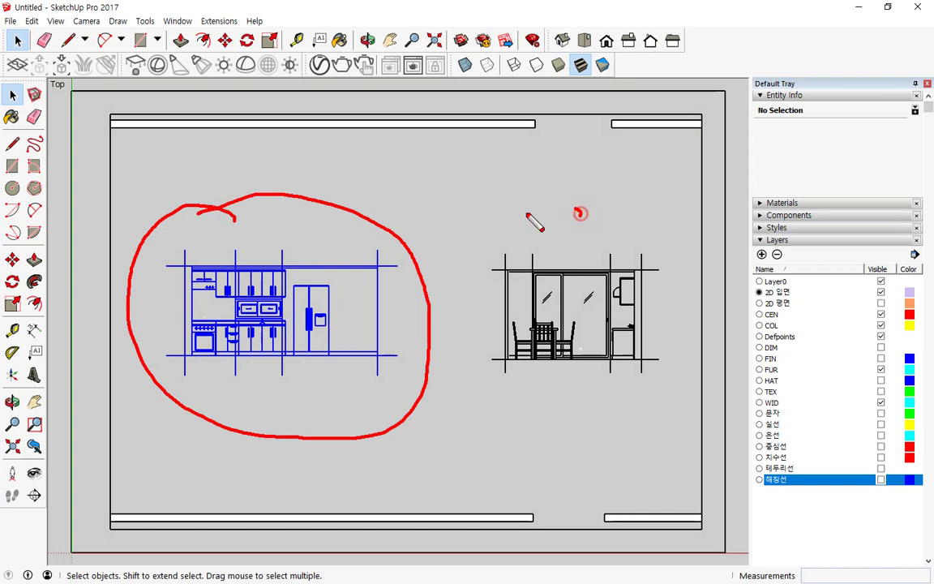
mouse_move(580, 214)
left_mouse_down()
mouse_move(567, 441)
mouse_move(659, 233)
mouse_move(559, 192)
mouse_move(554, 203)
left_mouse_up()
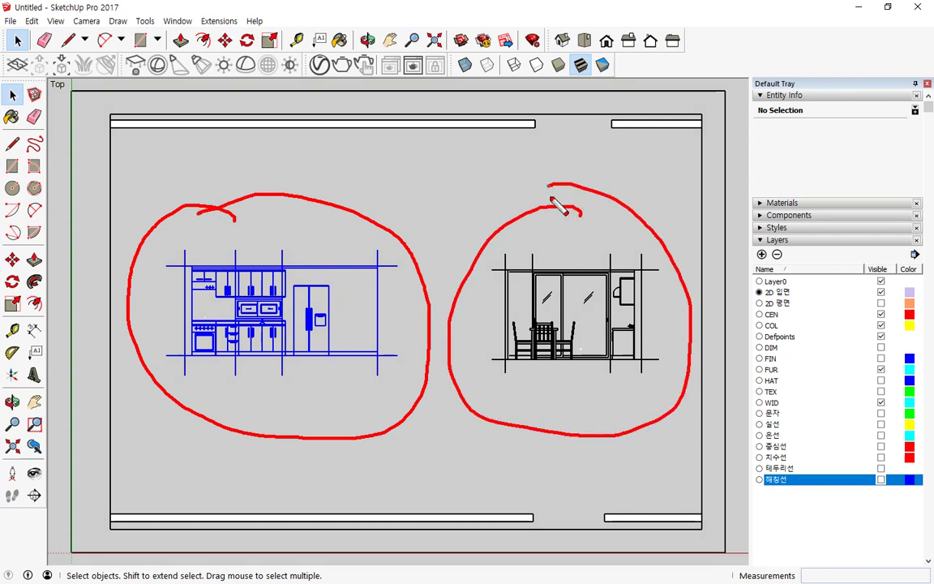
key("Escape")
Select all visible entities of both kitchen elevations and assign them to the 2D 입면 layer.
mouse_move(661, 417)
left_mouse_down()
mouse_move(651, 369)
mouse_move(268, 215)
left_mouse_up()
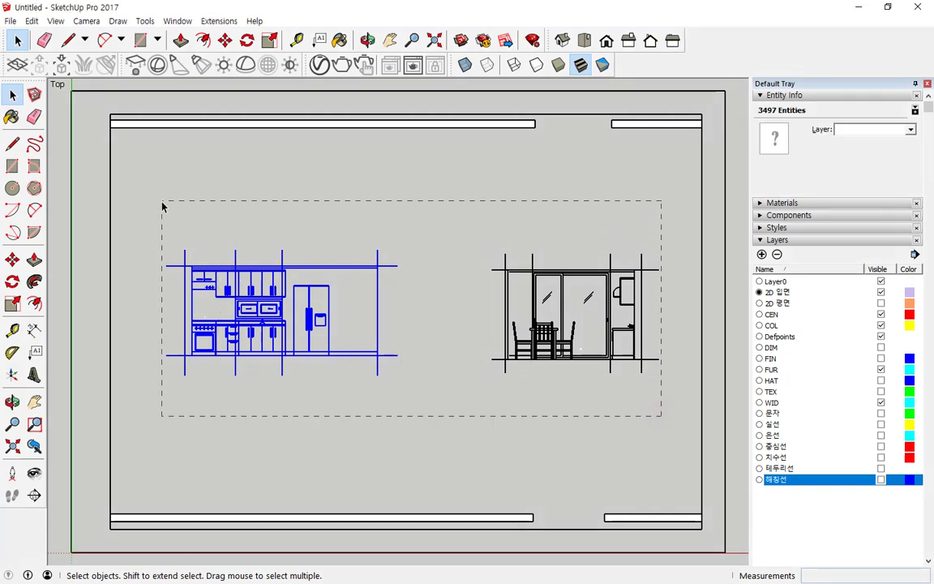
left_click_drag(161, 207, 161, 212)
mouse_move(388, 385)
left_mouse_down()
mouse_move(409, 201)
mouse_move(276, 395)
left_mouse_up()
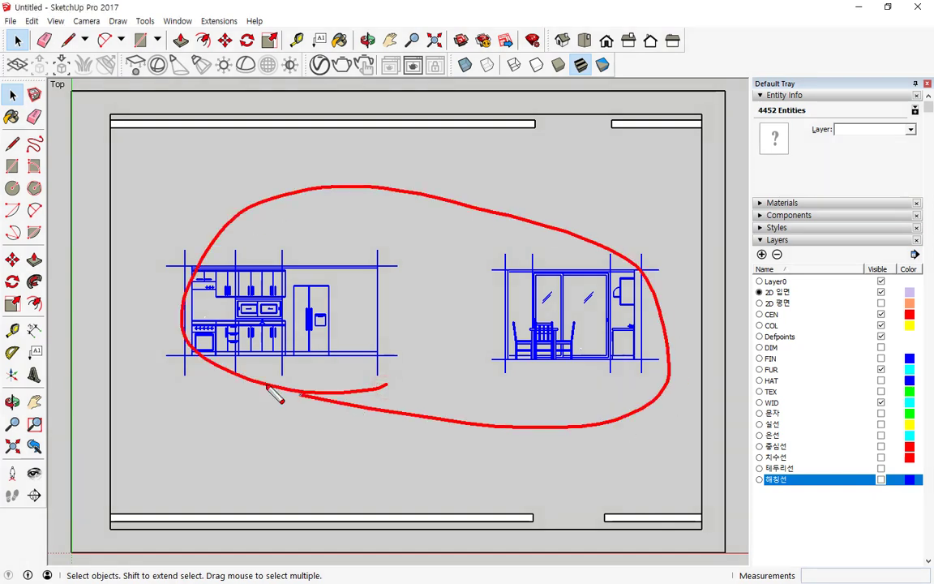
key("Escape")
left_click(910, 130)
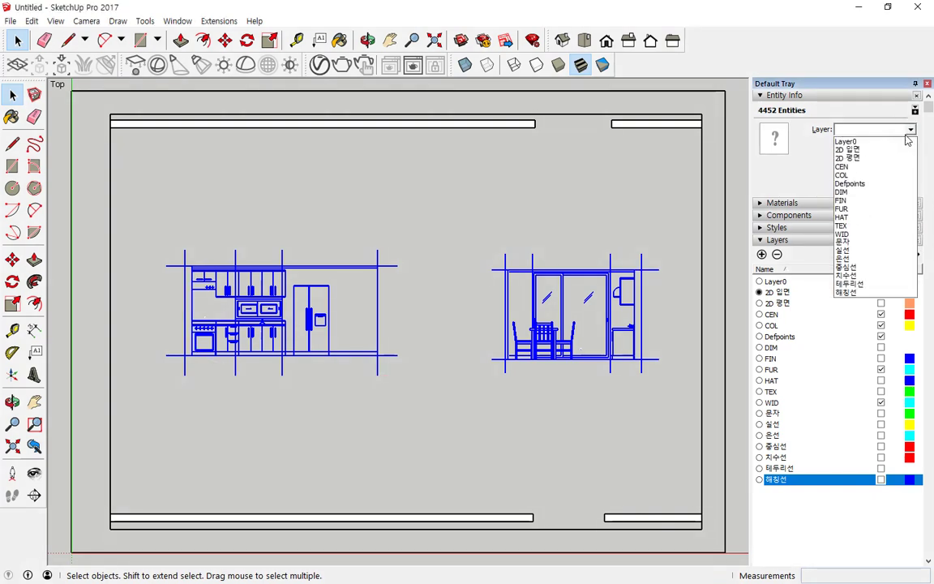
left_click(894, 151)
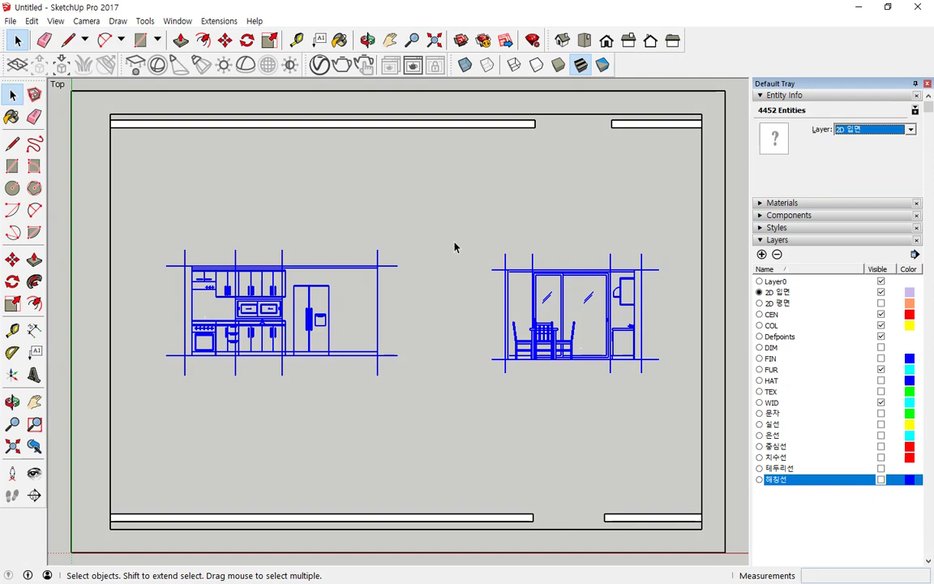
Select only the sink cabinet and refrigerator elevation and make it a group.
left_click(417, 365)
left_click_drag(420, 379, 166, 247)
right_click(224, 270)
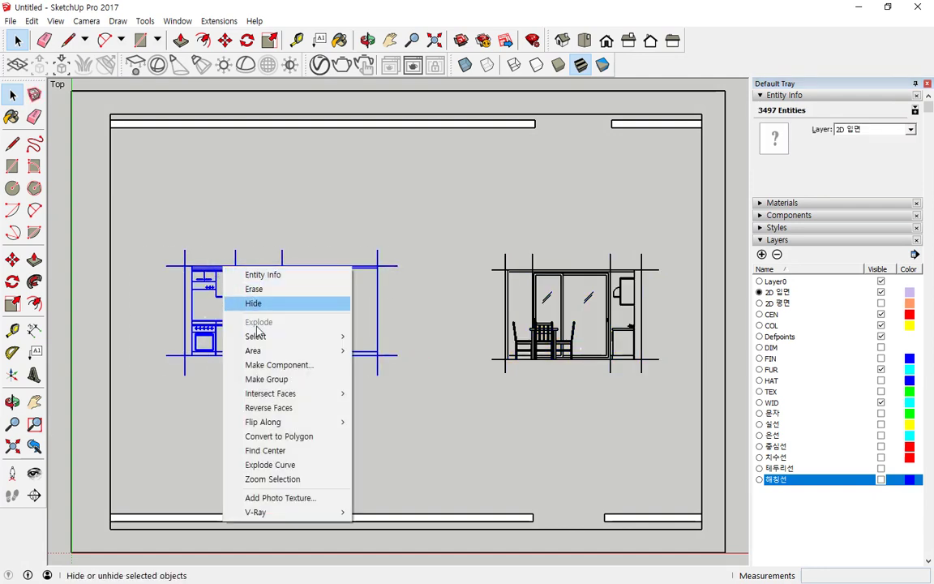
left_click(270, 379)
Make the elevation with the dining set and sliding door a separate group and clear the selection.
left_click_drag(479, 224, 674, 406)
right_click(614, 337)
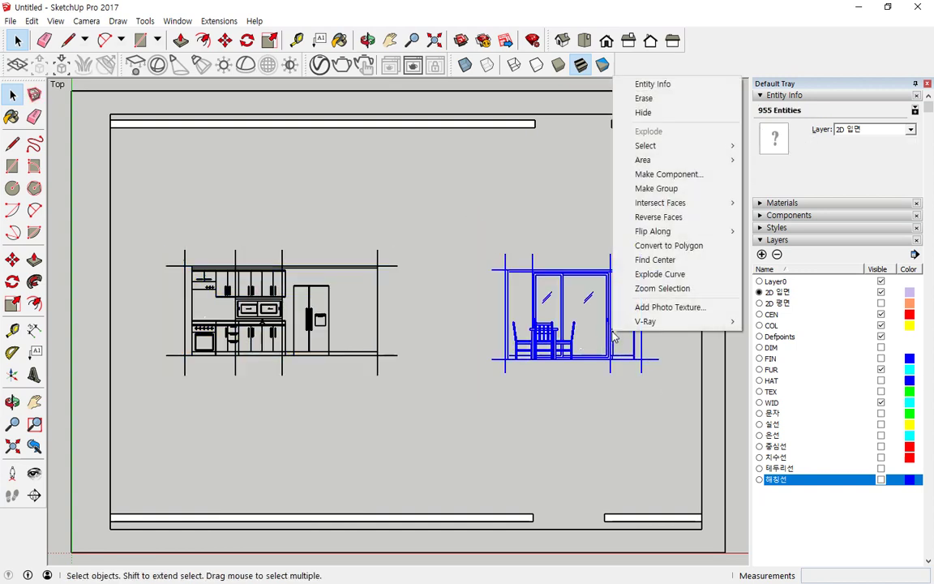
left_click(656, 188)
left_click(622, 442)
Delete the drawing sheet's border frames and title bars around the two elevation groups.
scroll(641, 470, "down", 2)
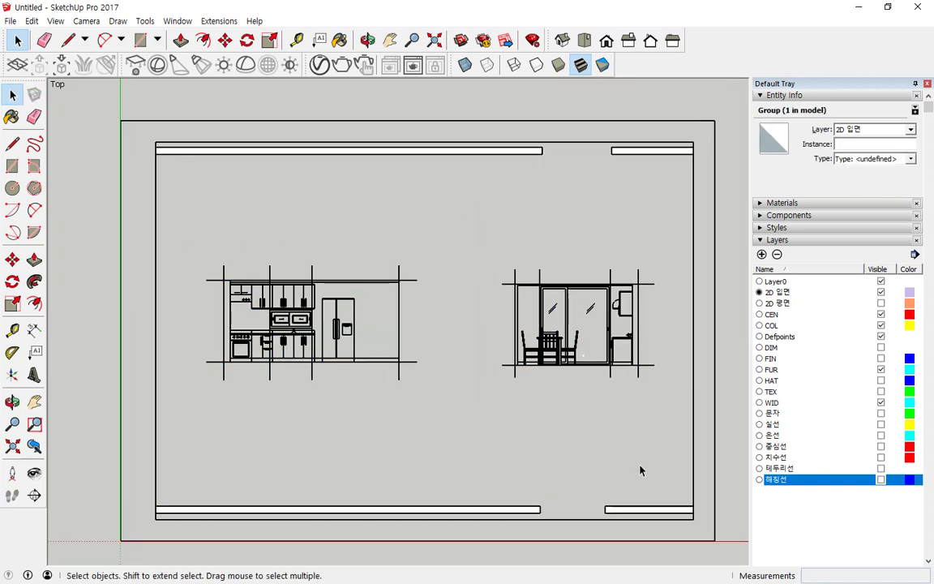
left_click_drag(718, 551, 73, 467)
key("Delete")
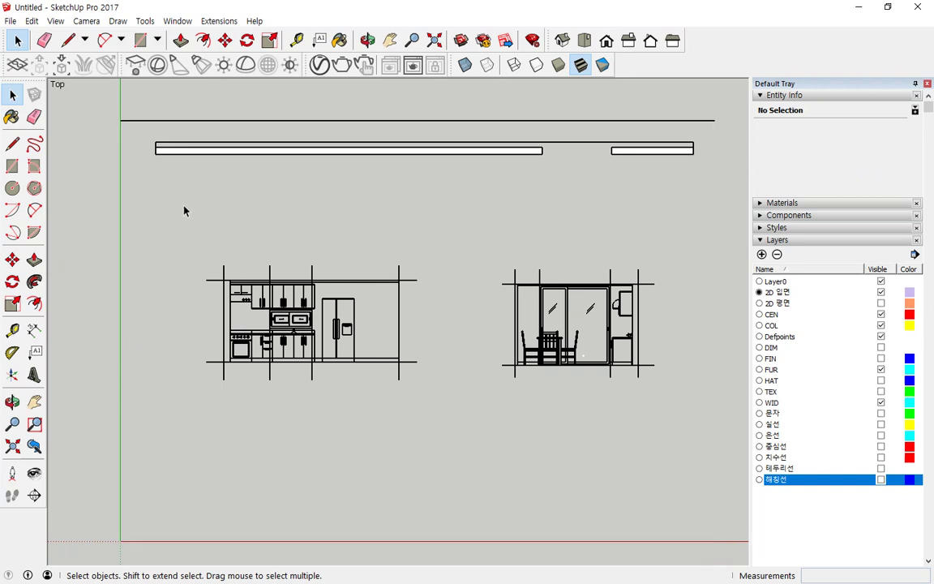
left_click_drag(278, 188, 164, 104)
key("Delete")
left_click_drag(705, 180, 79, 93)
key("Delete")
Delete all imported layers from CEN to 해칭선 together with their contents.
left_click(771, 314)
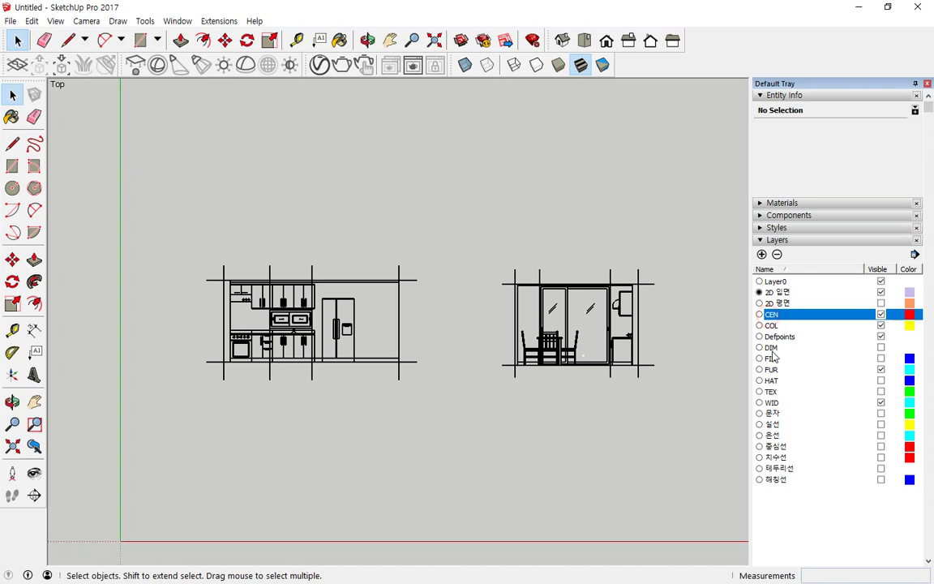
left_click(775, 479, "shift")
left_click(777, 254)
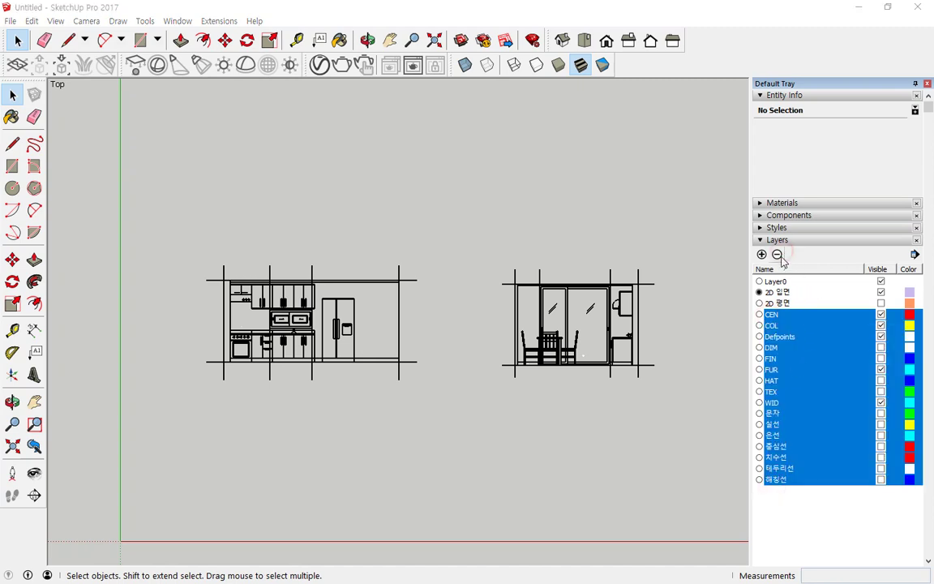
left_click(386, 328)
left_click(492, 341)
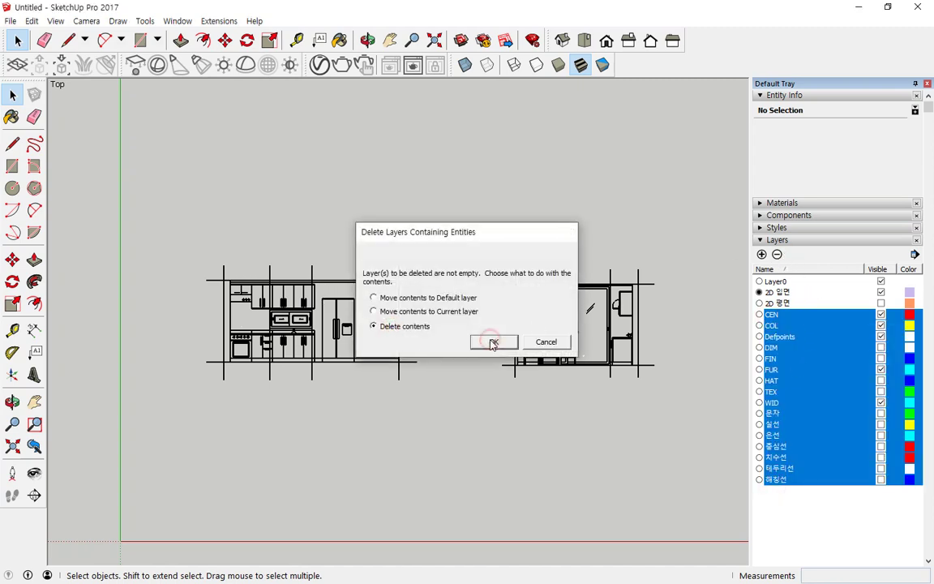
Show the 2D 평면 layer and move the sink cabinet elevation group just above the floor plan's sink wall.
left_click(881, 303)
left_click(252, 268)
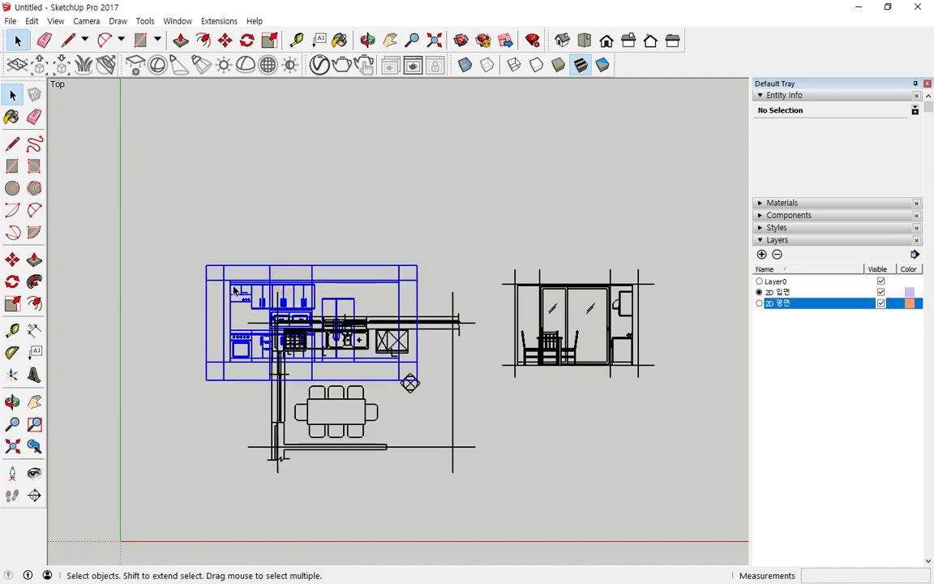
left_click(13, 260)
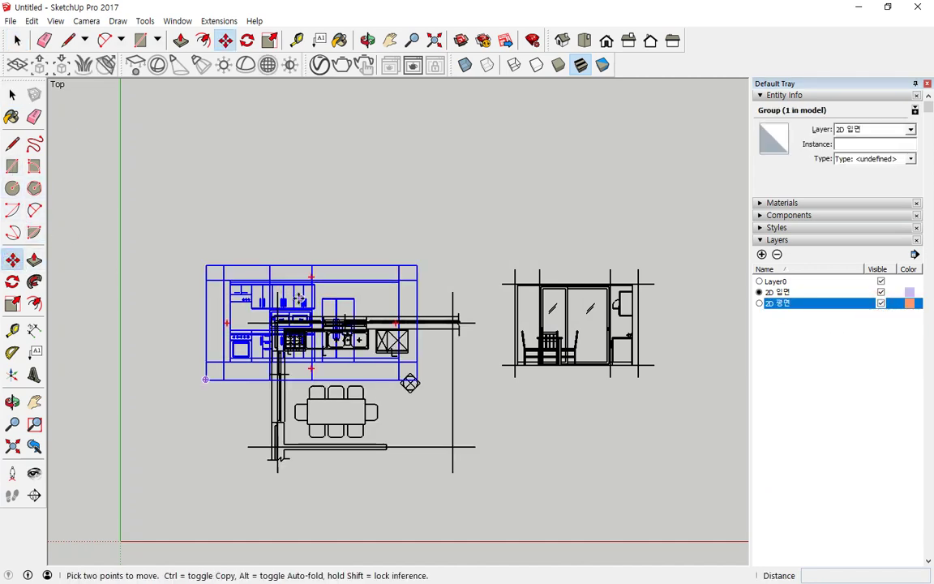
left_click(302, 298)
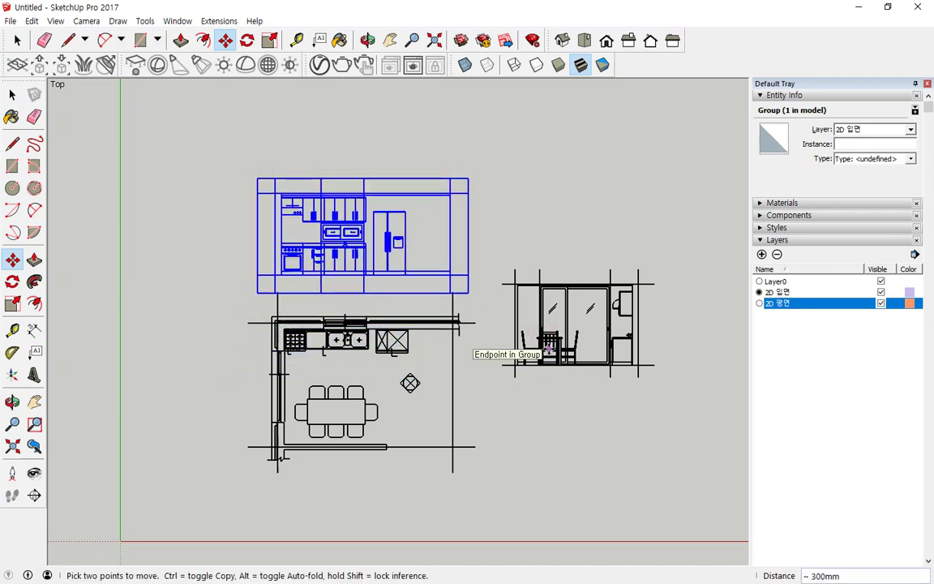
Move the sliding-door elevation group about 12100 mm so it sits left of the floor plan, and clear the selection.
key("space")
left_click(554, 345)
key("m")
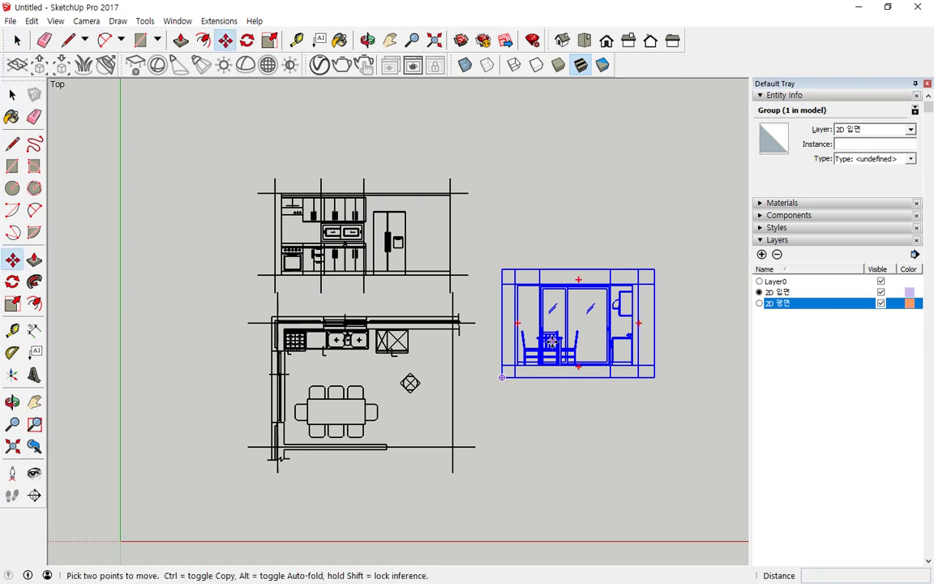
left_click(554, 345)
left_click(75, 428)
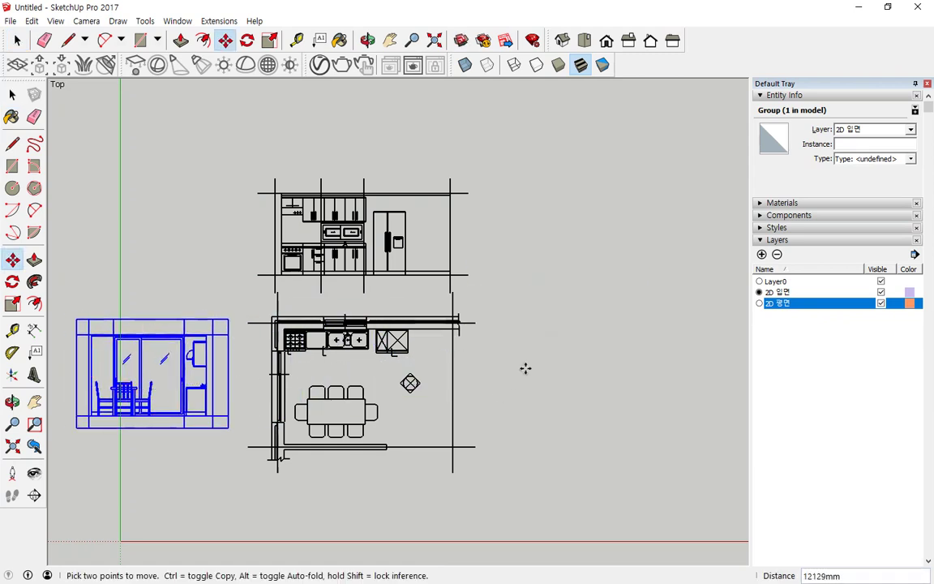
key("space")
left_click(84, 471)
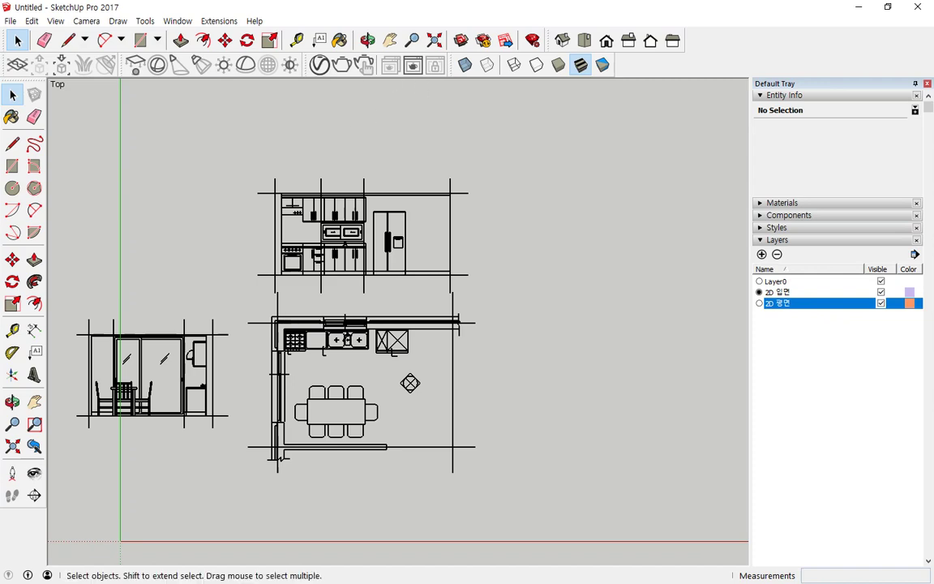
Orbit from the top view to an angled 3D view showing the floor plan and both elevation groups.
scroll(421, 332, "down", 1)
middle_click_drag(266, 318, 10, 207)
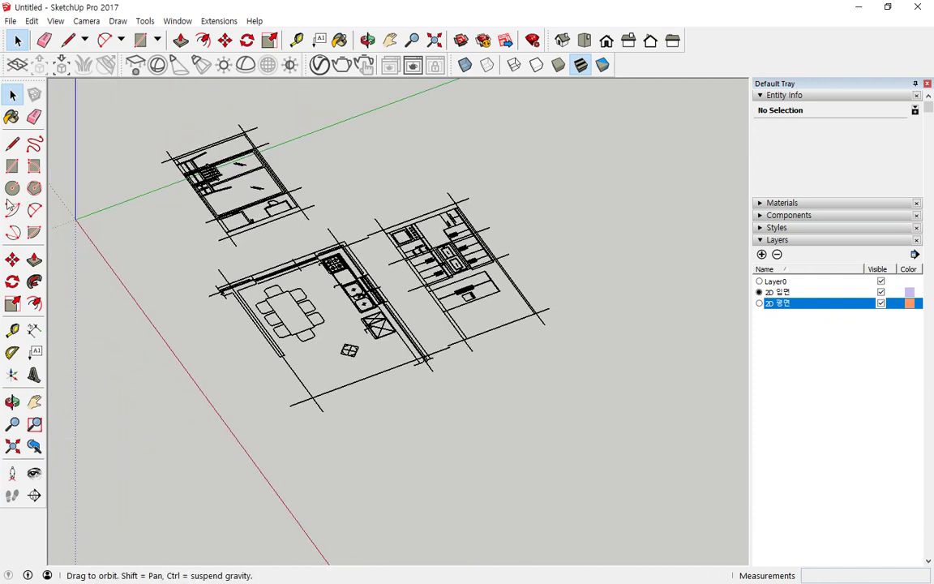
scroll(466, 301, "up", 2)
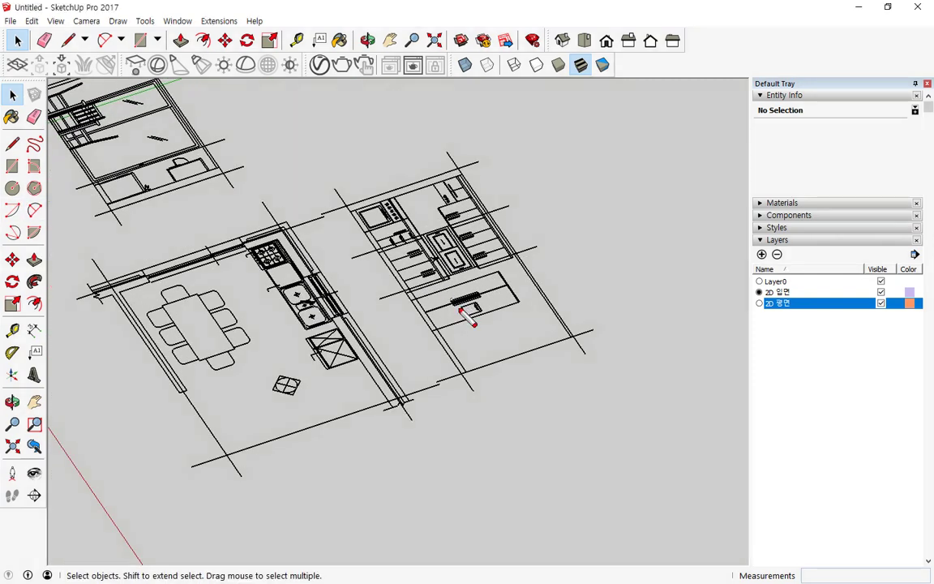
mouse_move(471, 313)
left_mouse_down()
mouse_move(488, 276)
mouse_move(463, 306)
left_mouse_up()
left_click_drag(276, 235, 384, 444)
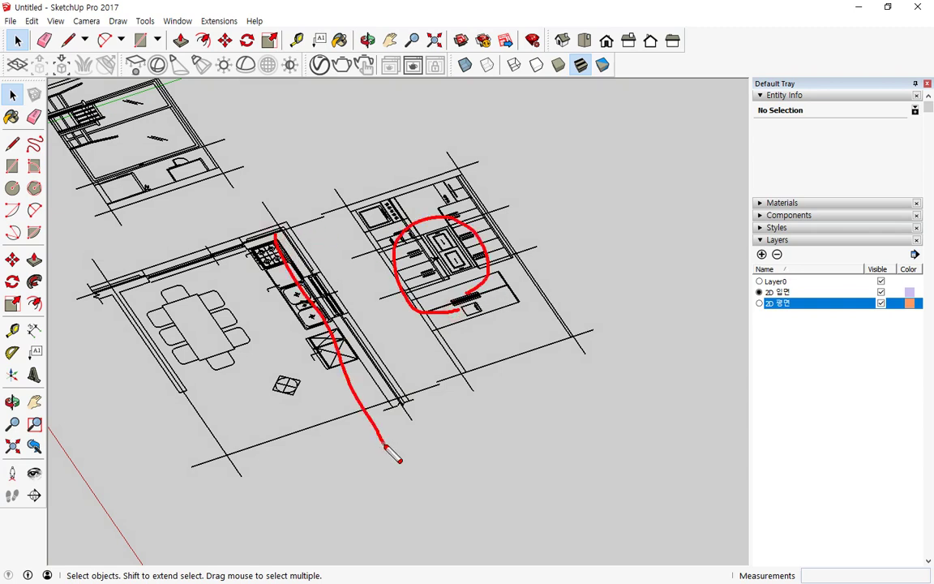
mouse_move(136, 146)
left_mouse_down()
mouse_move(182, 89)
mouse_move(180, 166)
left_mouse_up()
left_click_drag(266, 244, 142, 272)
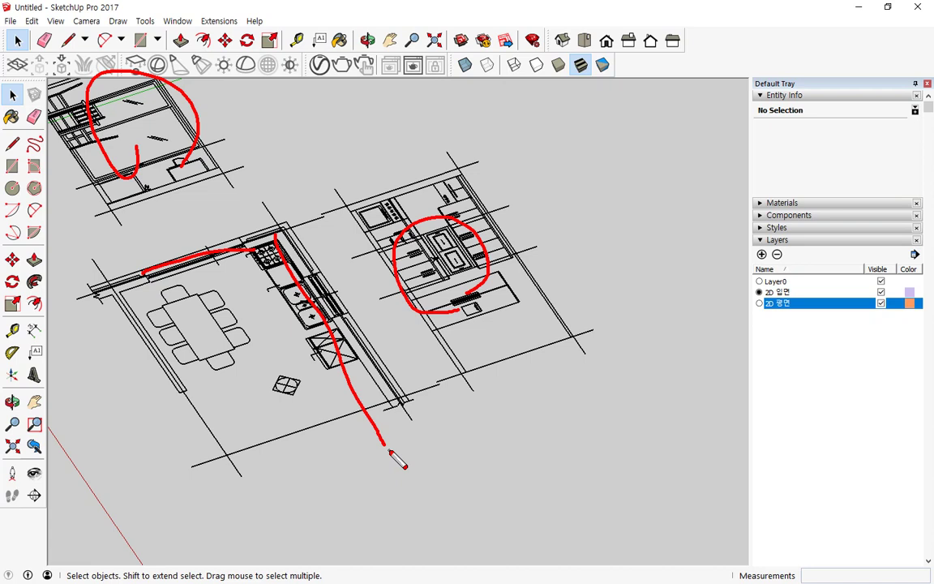
key("Escape")
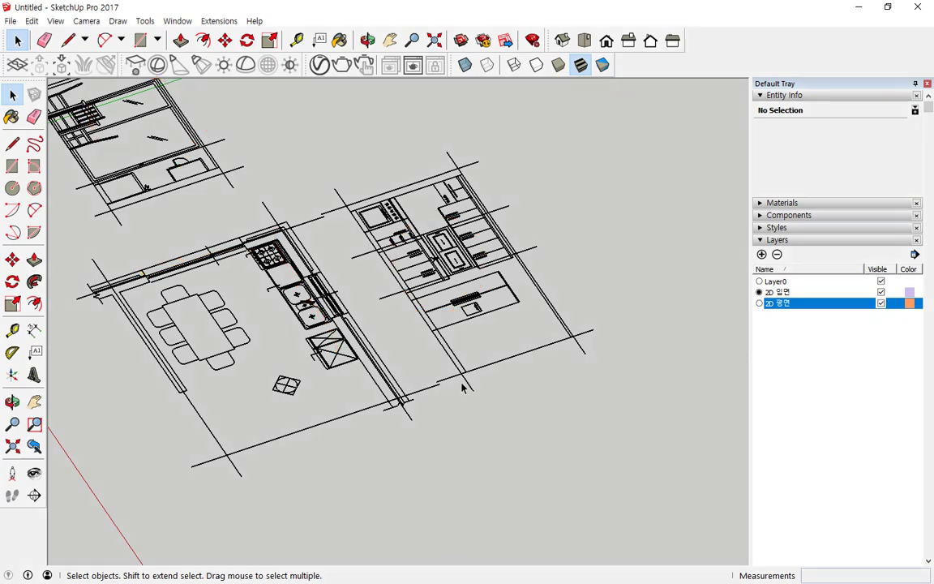
Rotate the sink cabinet elevation group 90 degrees about its base so it stands upright beside the floor plan.
left_click(454, 394)
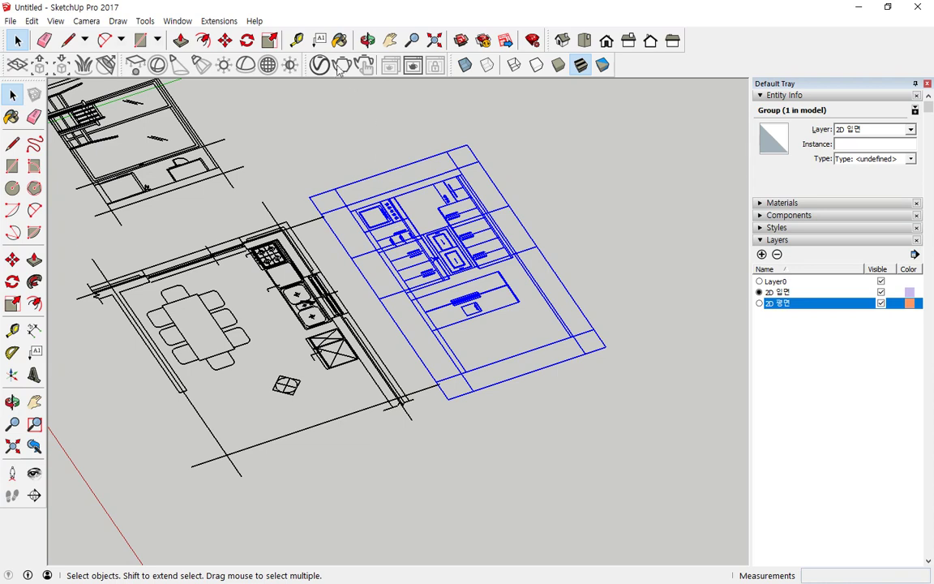
left_click(248, 40)
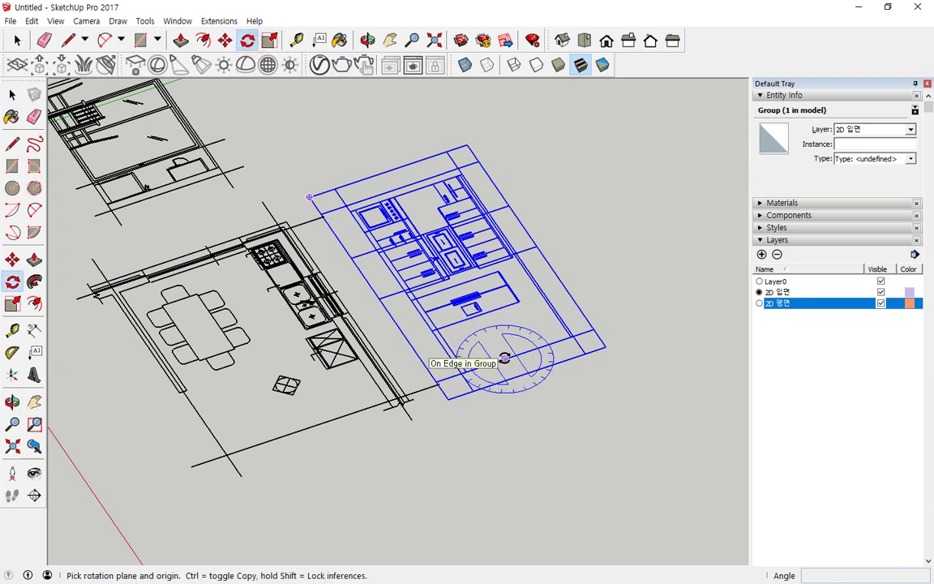
left_click(474, 390)
left_click(565, 365)
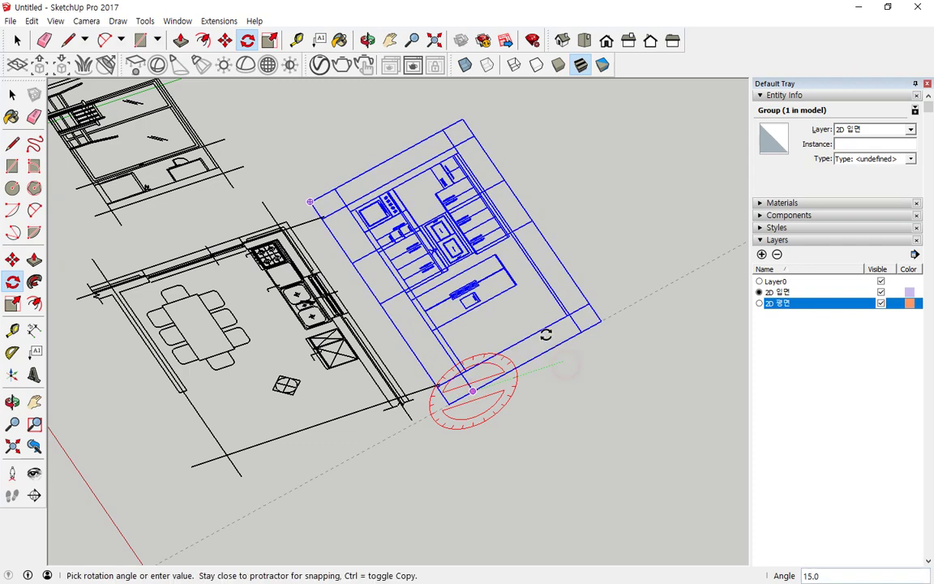
type("90")
key("Return")
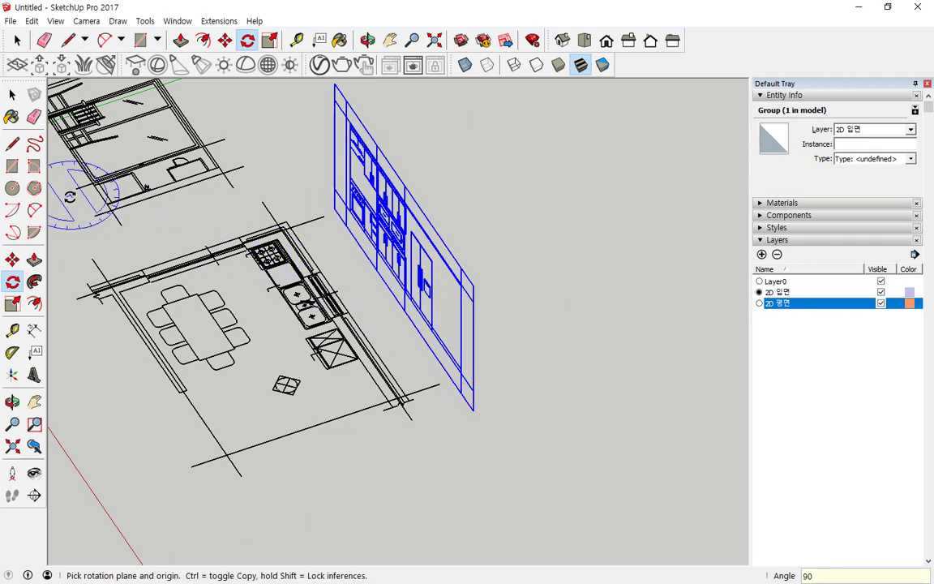
left_click(111, 211)
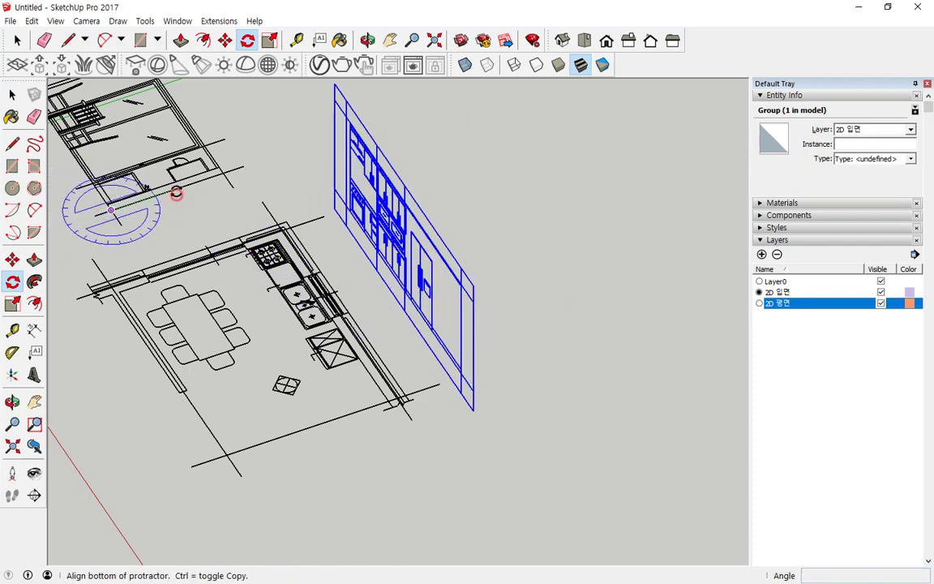
left_click(176, 193)
key("Escape")
key("space")
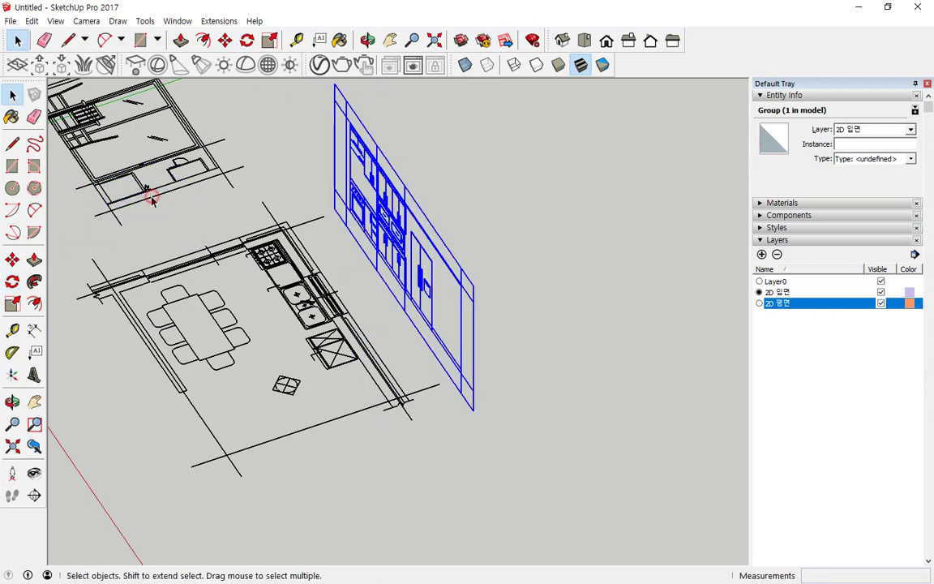
Rotate the sliding-door elevation group 90 degrees about its base so it stands upright facing the floor plan.
left_click(145, 221)
key("q")
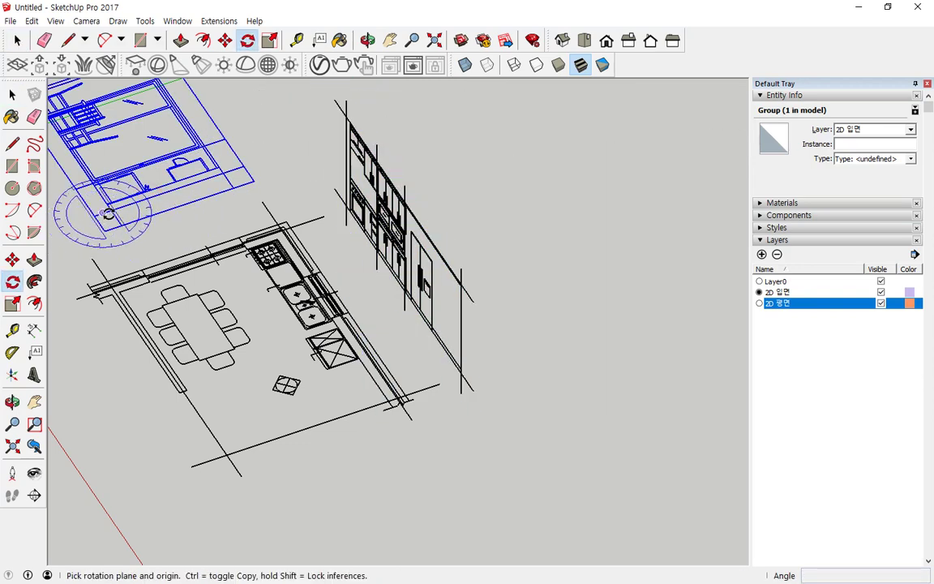
left_click(111, 211)
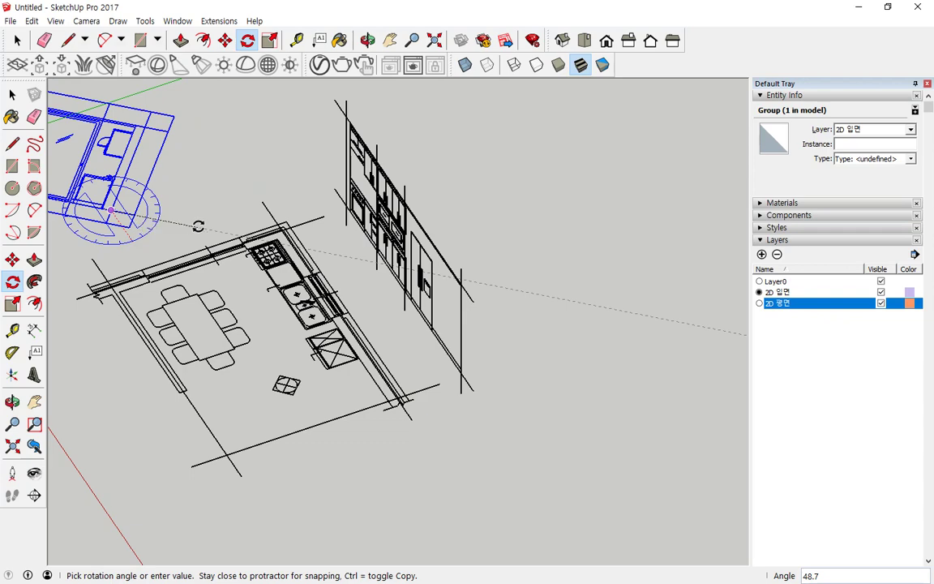
middle_click_drag(192, 226, 261, 386)
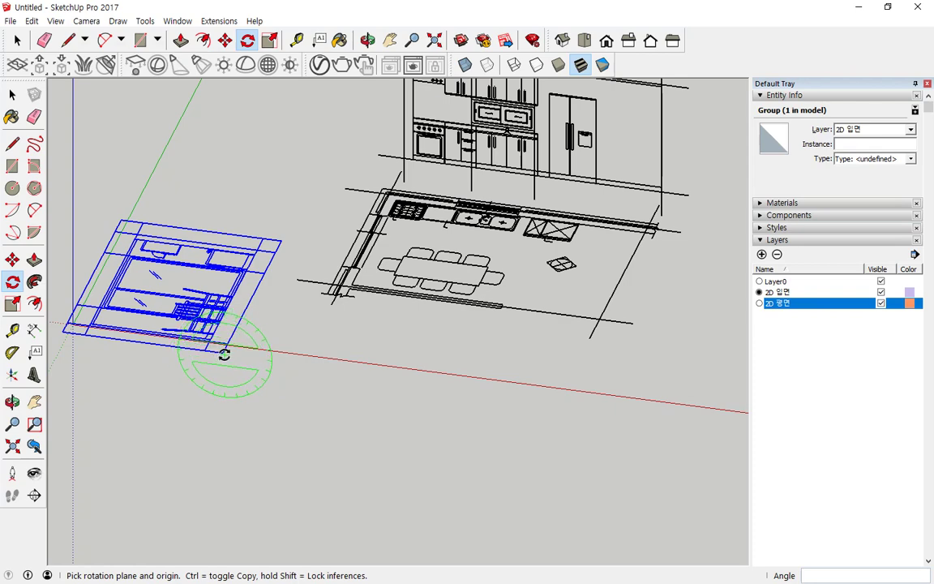
left_click_drag(221, 351, 110, 328)
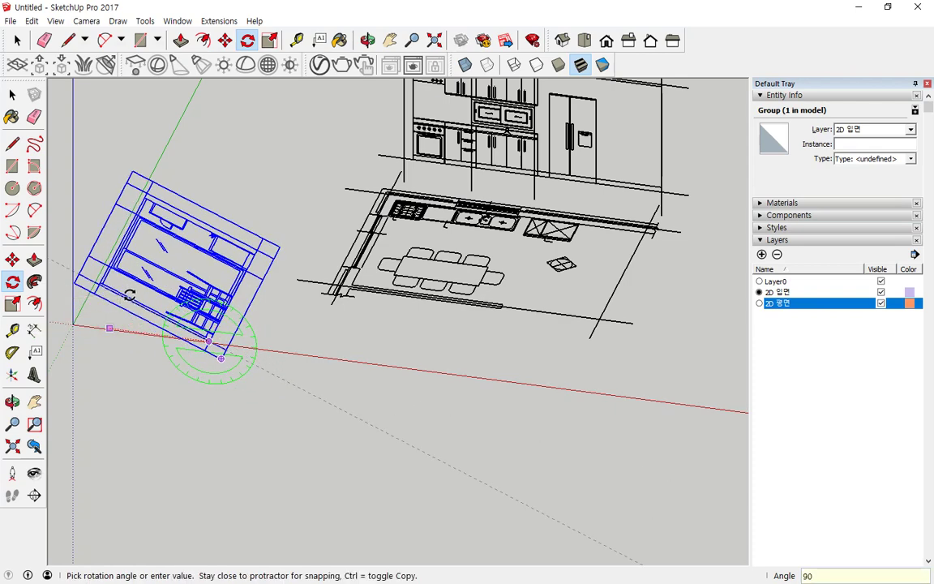
key("Return")
middle_click_drag(386, 371, 300, 383)
scroll(695, 263, "up", 3)
key("space")
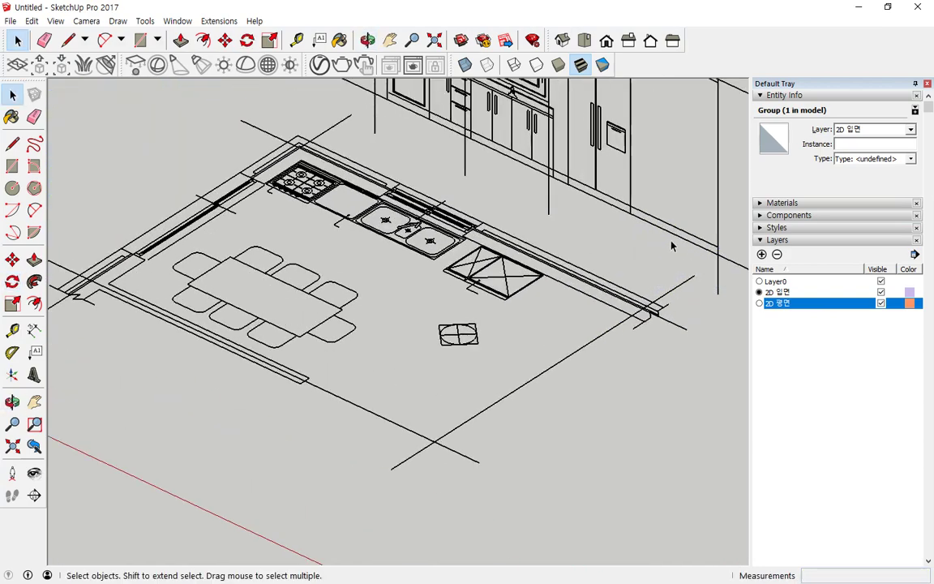
Examine the plan's corner behind the cooktop and the matching lower wall corner beside the oven in the sink cabinet elevation.
middle_click_drag(672, 246, 454, 195)
scroll(276, 156, "up", 6)
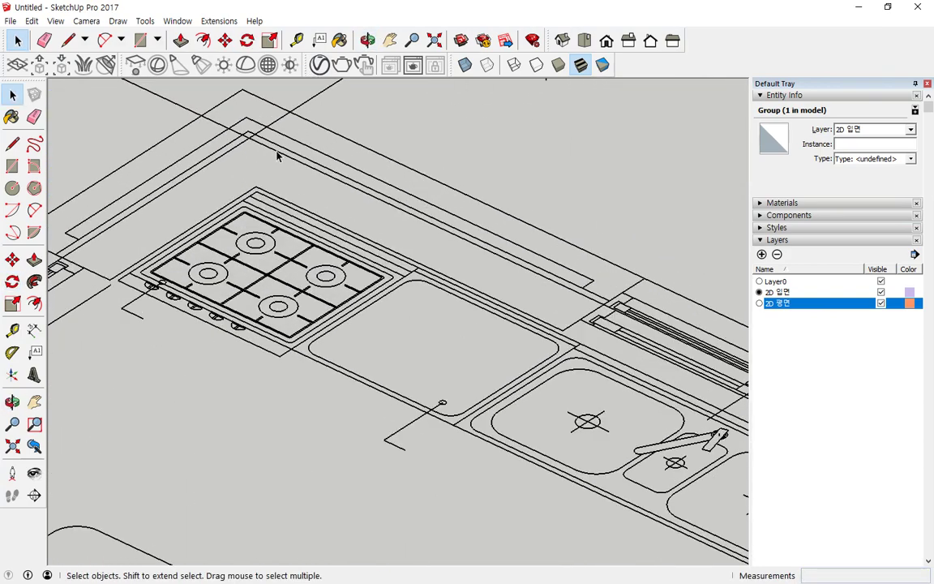
mouse_move(277, 156)
middle_mouse_down()
mouse_move(266, 251)
mouse_move(263, 158)
middle_mouse_up()
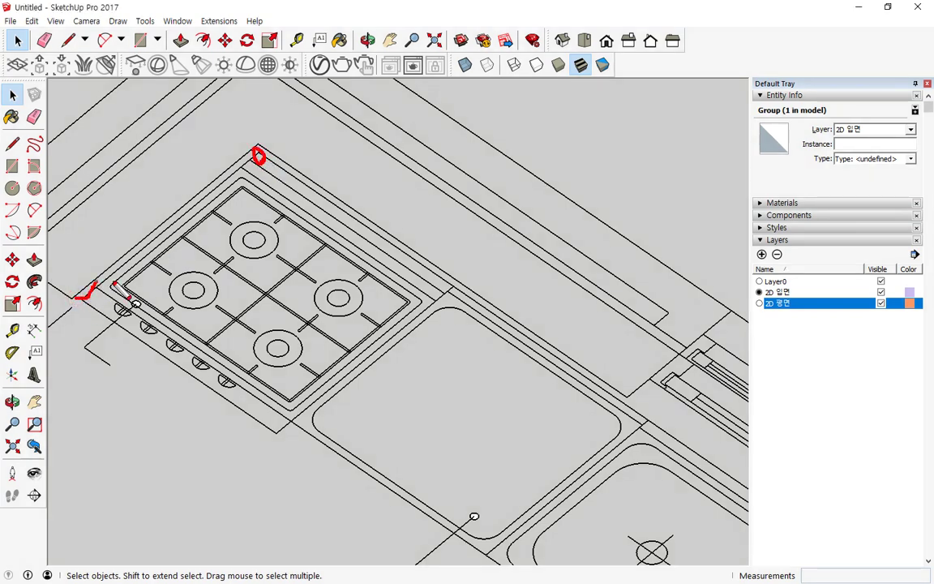
scroll(258, 155, "down", 8)
middle_click_drag(557, 173, 452, 236)
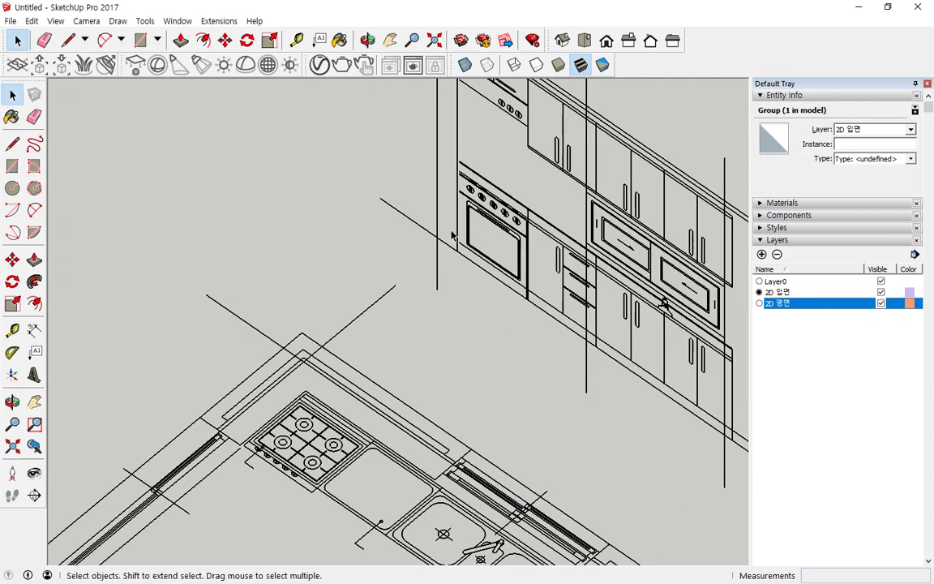
scroll(453, 236, "up", 8)
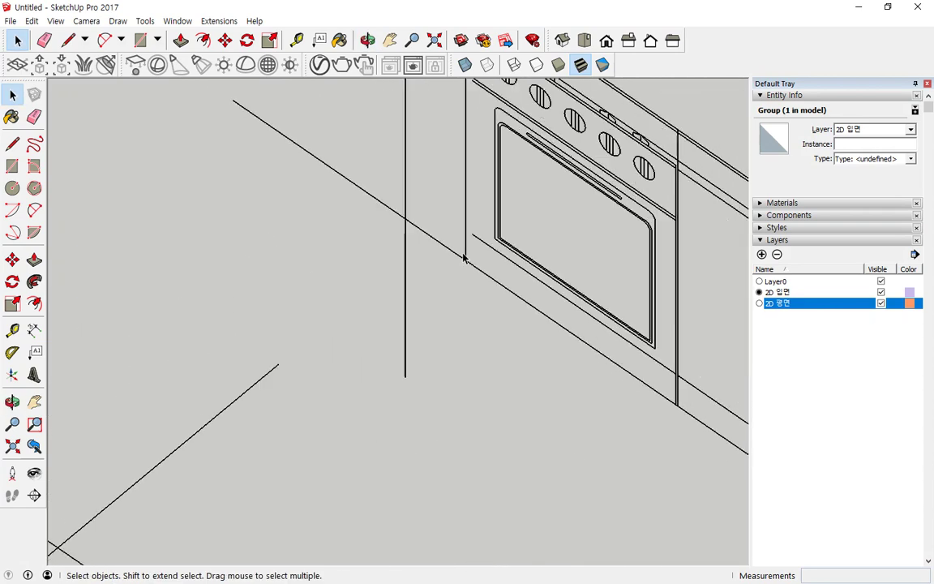
scroll(464, 258, "down", 4)
scroll(475, 336, "up", 6)
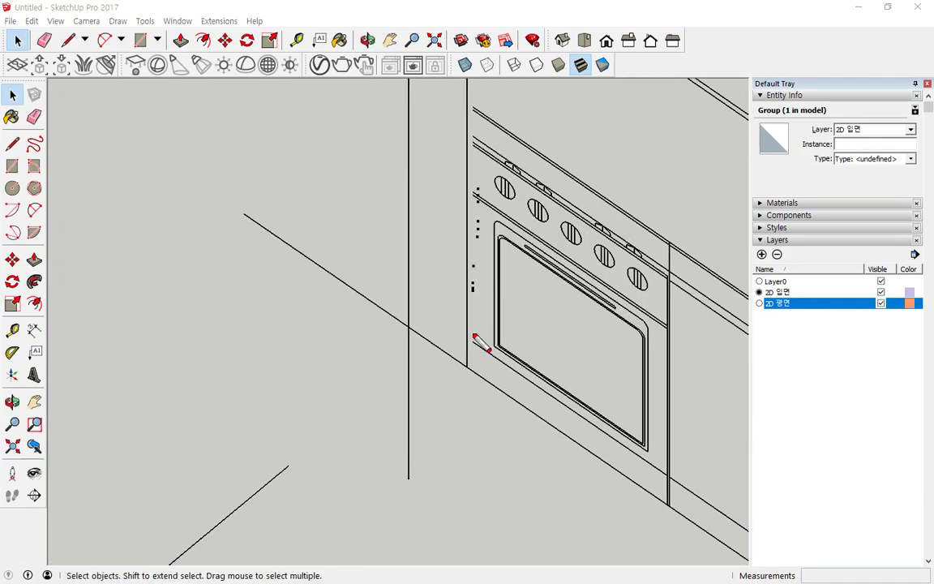
left_click(473, 379)
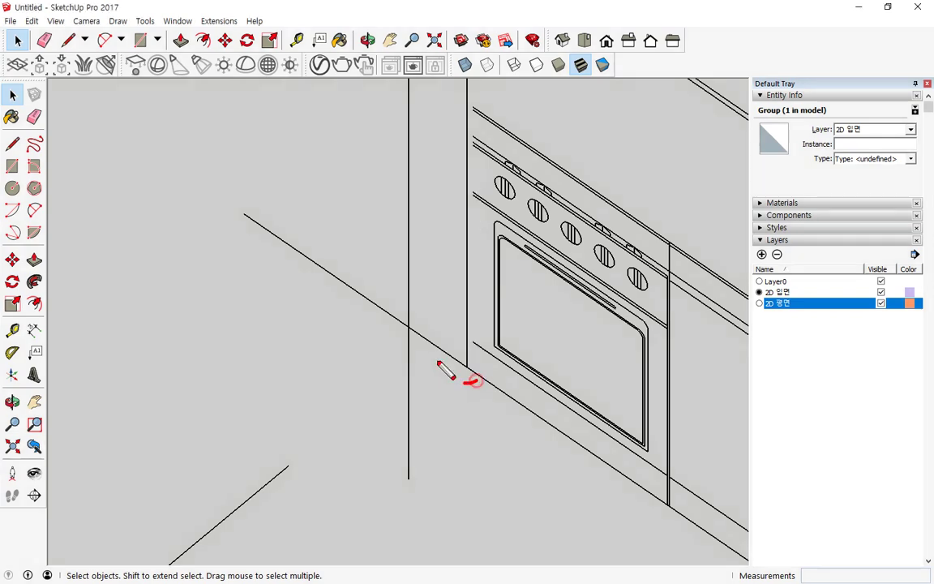
left_click(476, 107)
scroll(479, 141, "up", 4)
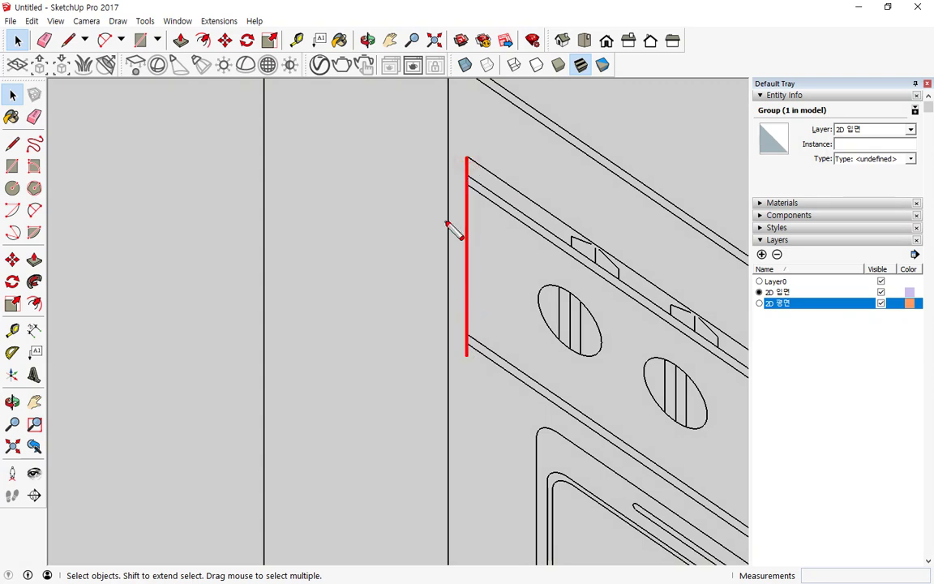
scroll(449, 315, "down", 3)
mouse_move(450, 336)
middle_mouse_down()
mouse_move(378, 178)
mouse_move(306, 266)
middle_mouse_up()
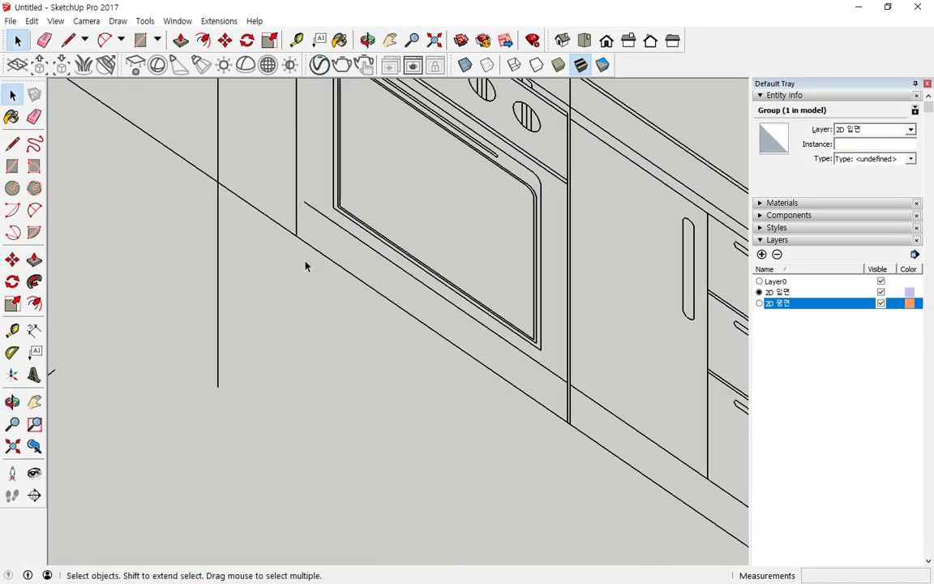
left_click(224, 40)
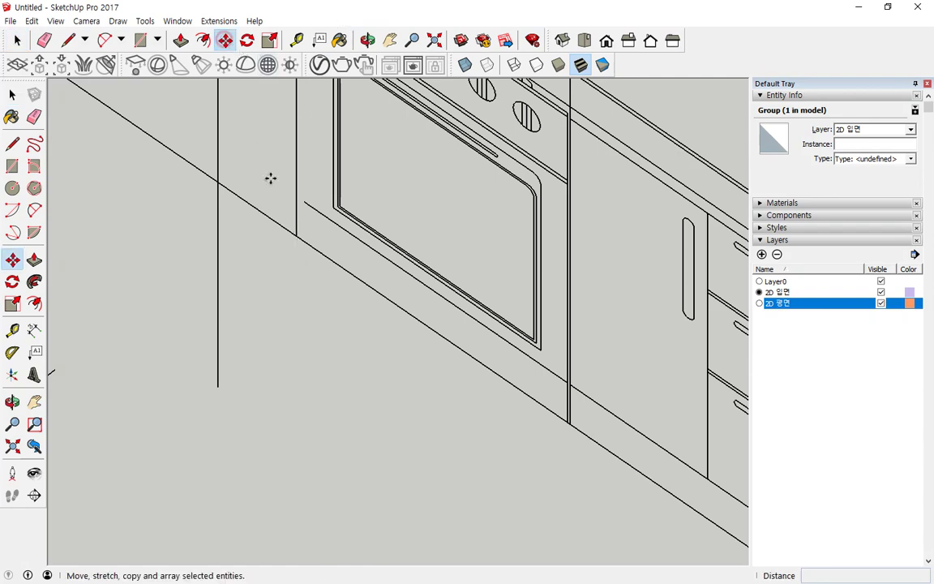
left_click(295, 237)
scroll(288, 263, "down", 5)
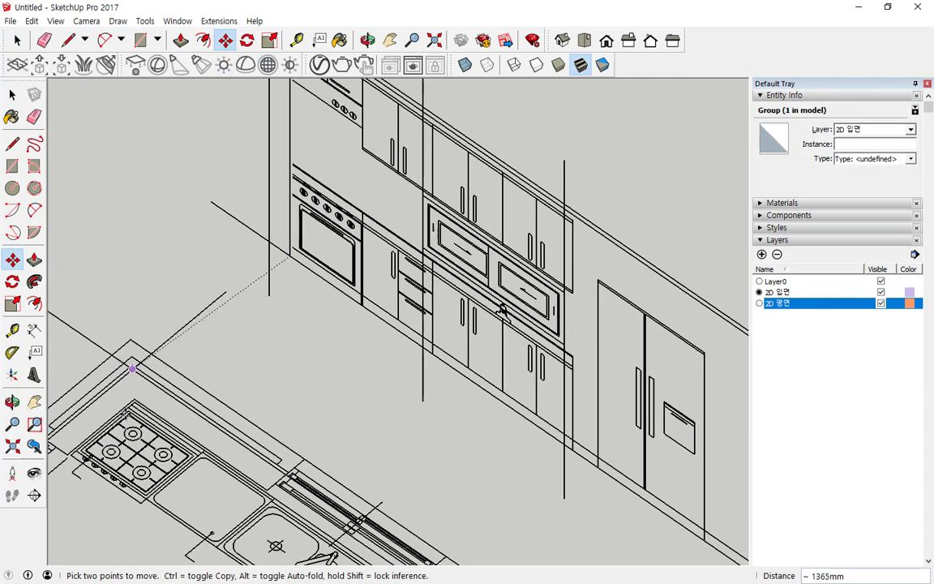
scroll(568, 298, "up", 3)
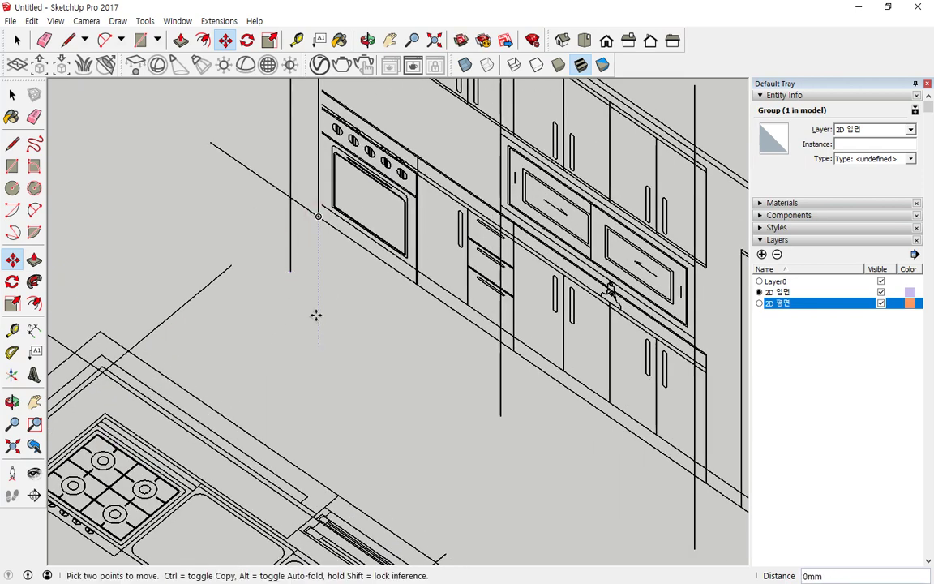
key("Escape")
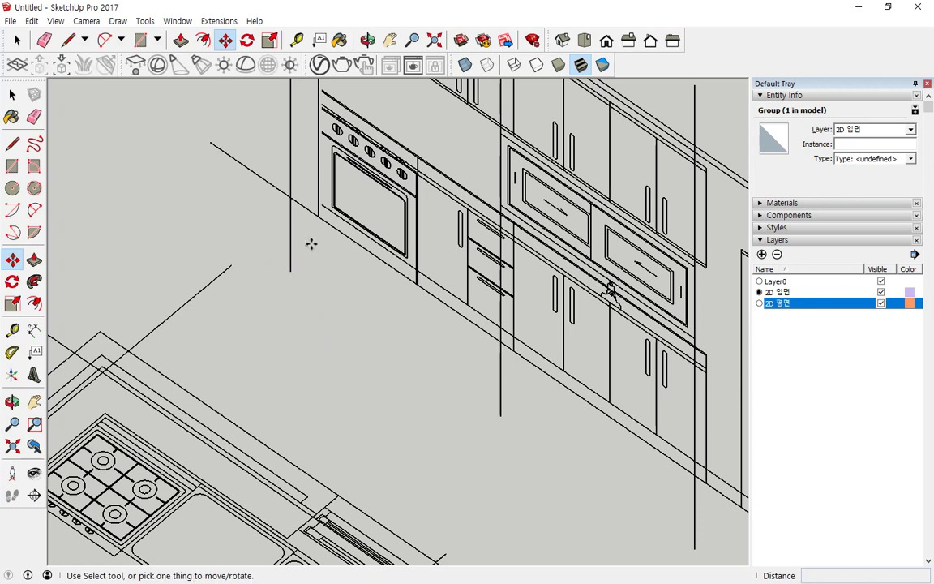
key("space")
Move the sink cabinet elevation group by its lower wall corner onto the plan's corner behind the cooktop and clear the selection.
left_click(289, 195)
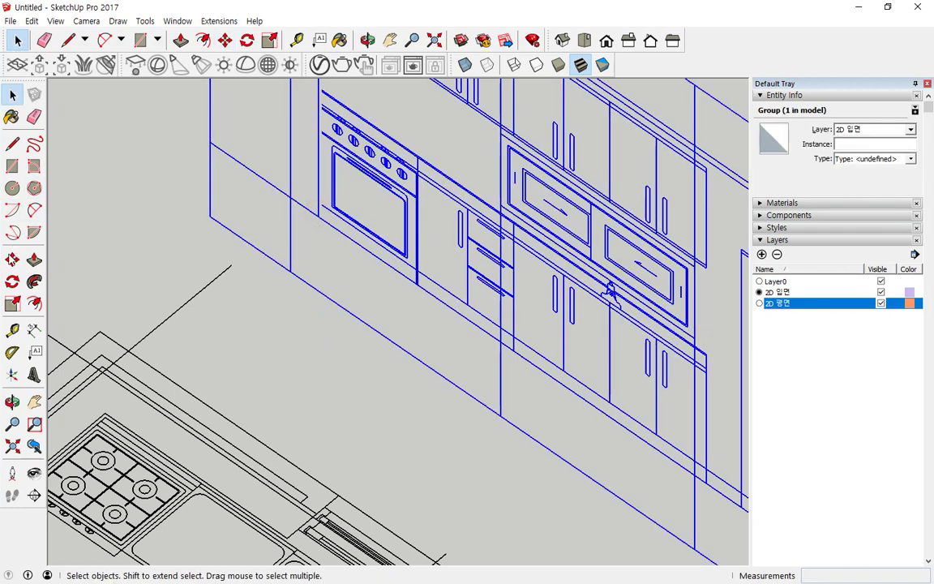
left_click(12, 259)
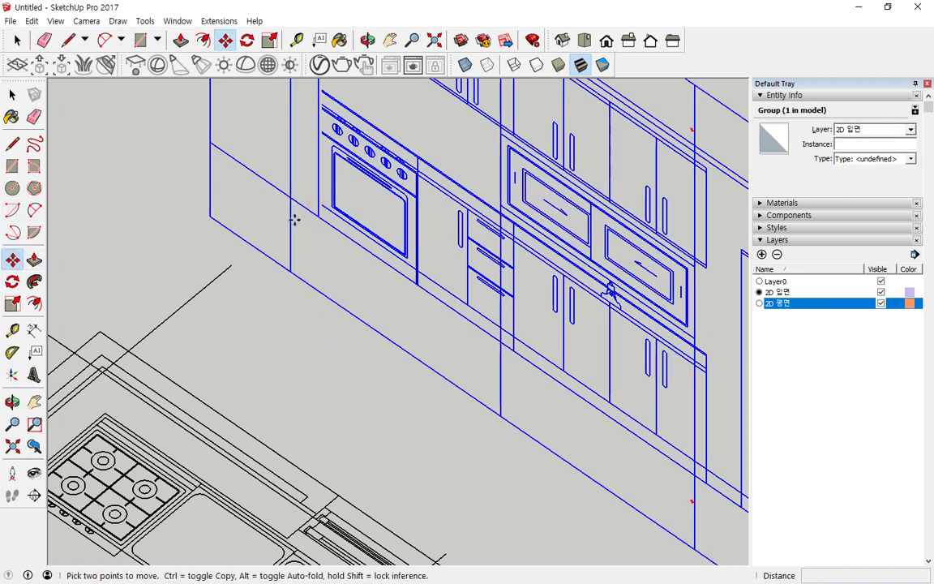
middle_click_drag(610, 292, 318, 340)
scroll(318, 340, "down", 3)
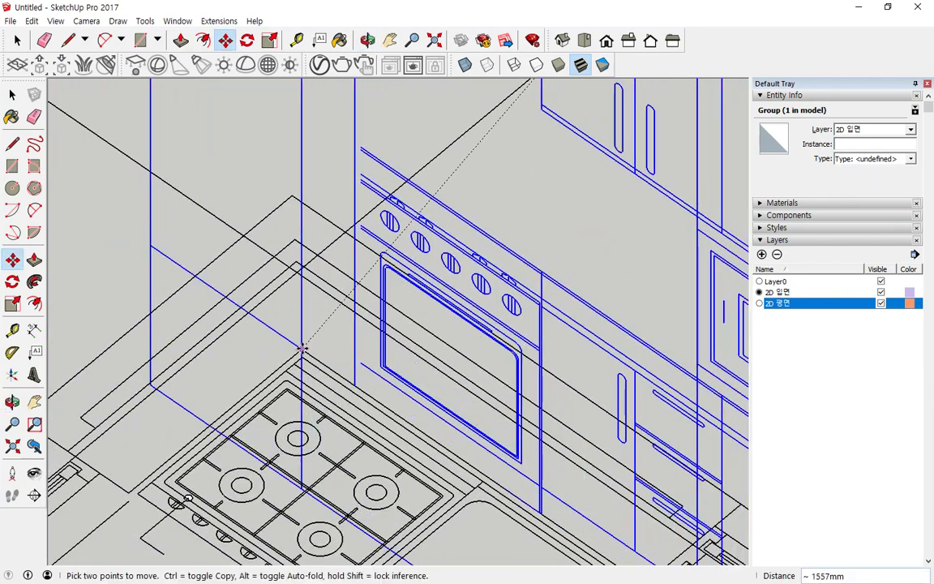
middle_click_drag(243, 379, 394, 402)
left_click(412, 400)
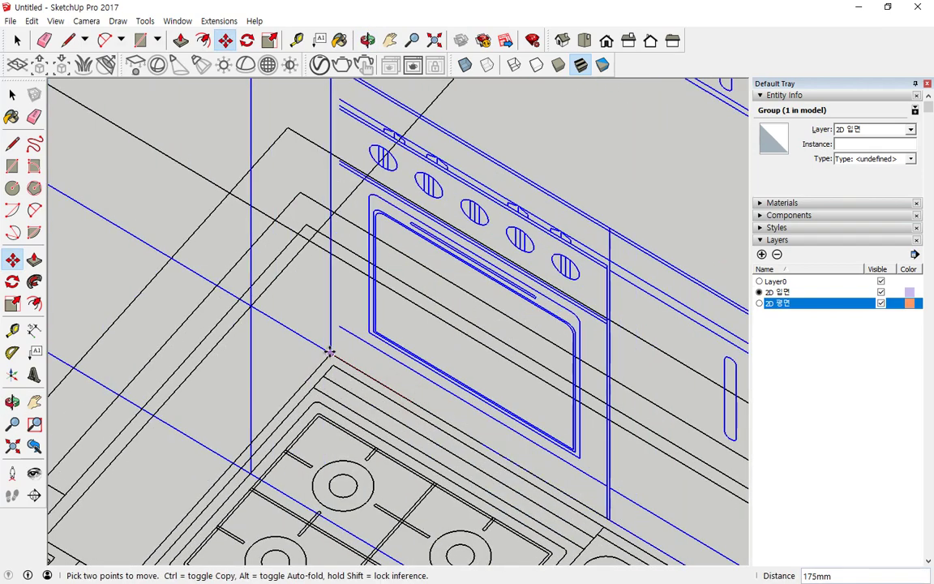
middle_click_drag(223, 470, 417, 456)
scroll(197, 361, "down", 5)
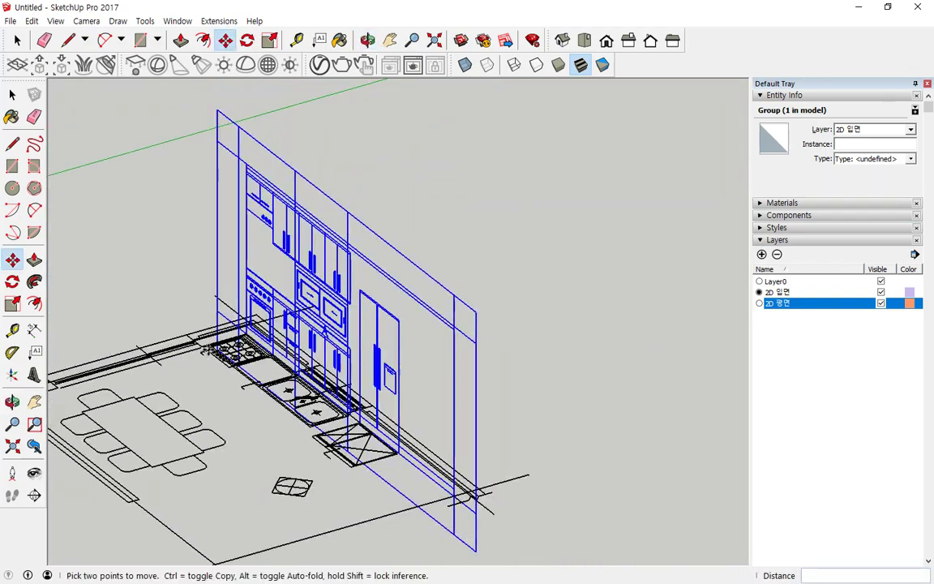
key("space")
left_click(146, 304)
Move the sliding-door elevation group by its lower wall corner beside the sink cabinet onto the plan's corner behind the cooktop, clearing the selection.
middle_click_drag(127, 314, 424, 301)
scroll(210, 349, "up", 8)
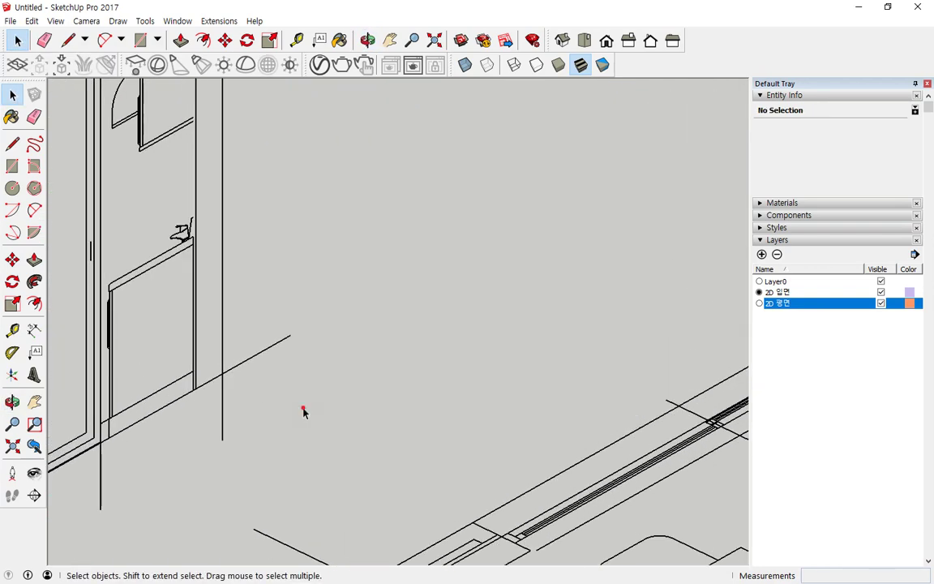
scroll(168, 345, "up", 2)
left_click(202, 396)
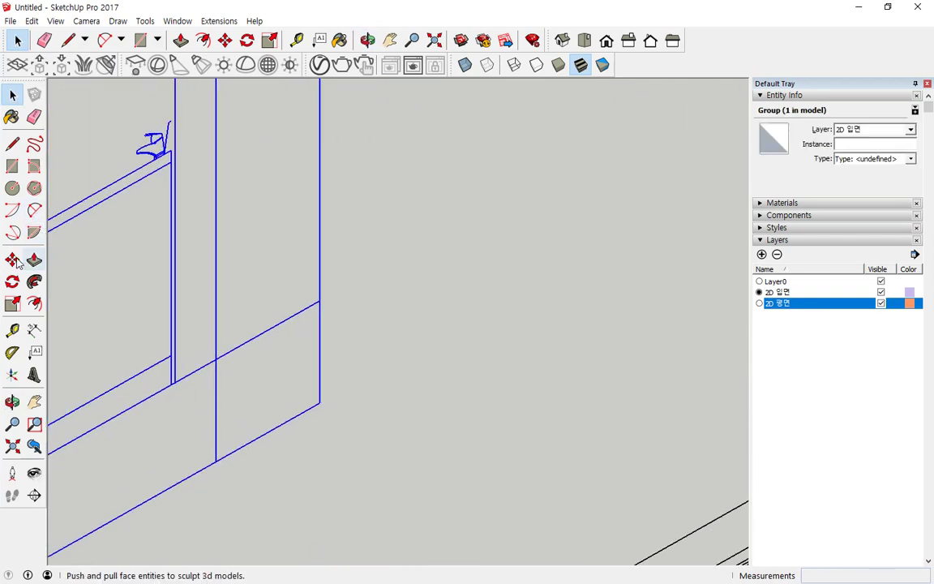
left_click(13, 260)
left_click(176, 382)
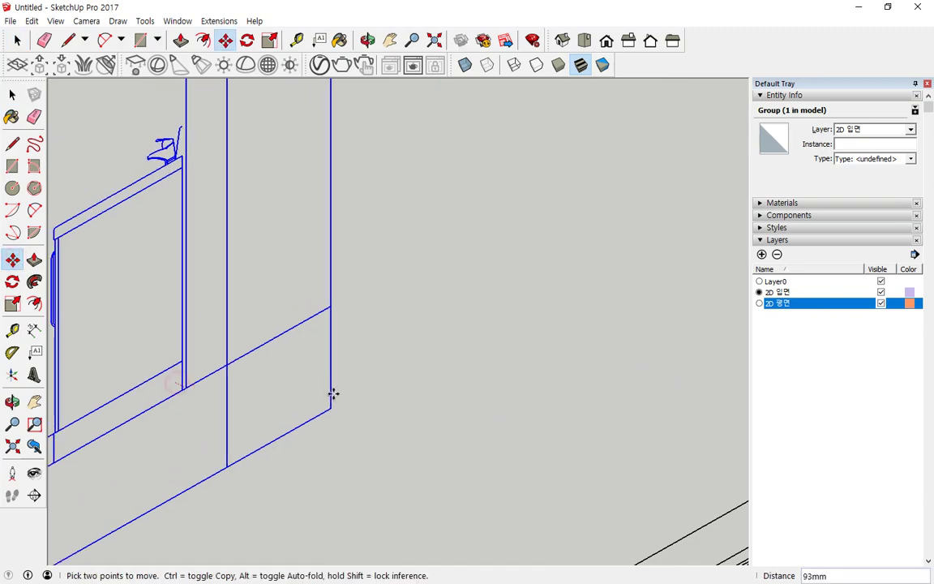
scroll(333, 383, "down", 5)
middle_click_drag(538, 342, 267, 351, "shift")
scroll(471, 381, "up", 10)
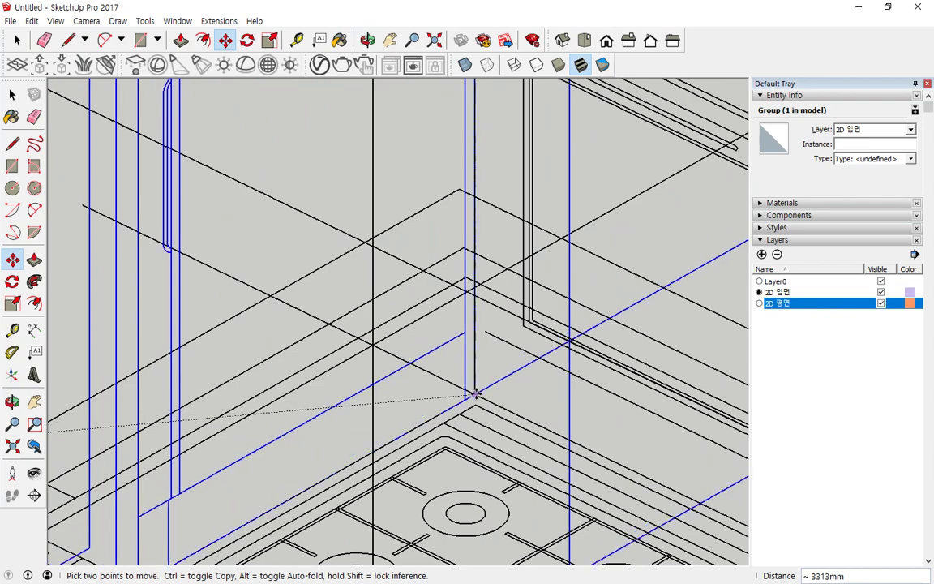
left_click(476, 395)
scroll(476, 395, "down", 8)
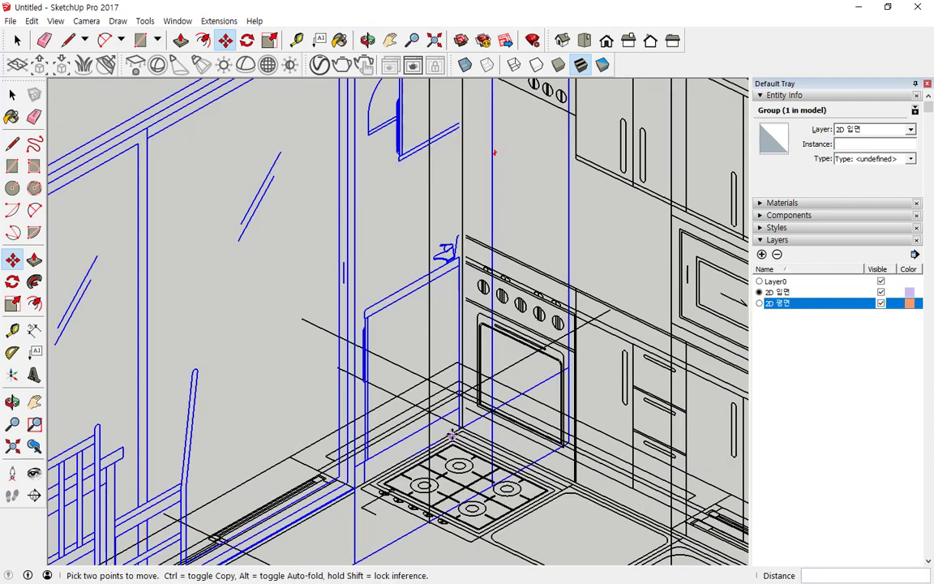
key("space")
left_click(557, 235)
Switch the camera from parallel projection to perspective and view the whole kitchen from above.
middle_click_drag(428, 382, 328, 320, "shift")
middle_click_drag(377, 438, 311, 410)
left_click(86, 21)
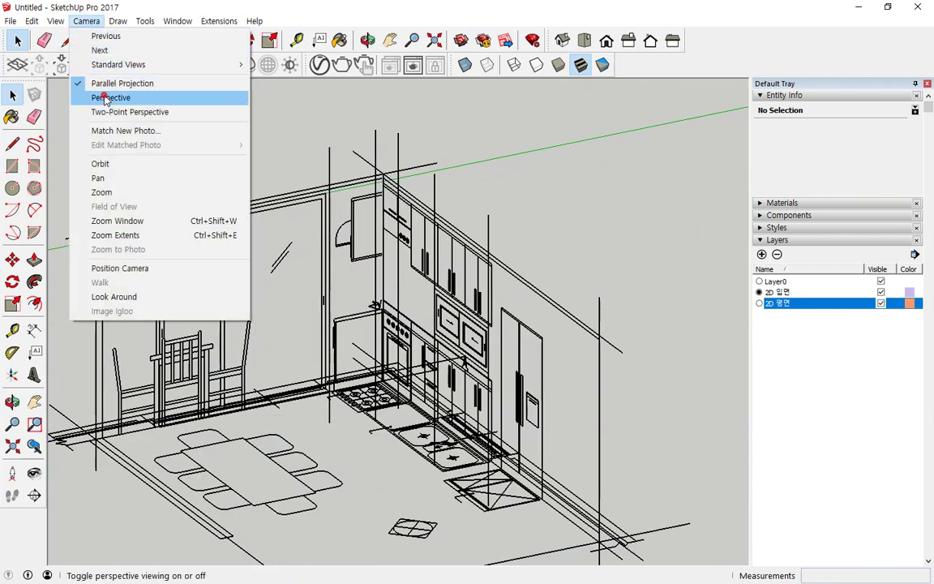
left_click(105, 97)
scroll(390, 404, "up", 4)
middle_click_drag(318, 378, 316, 407)
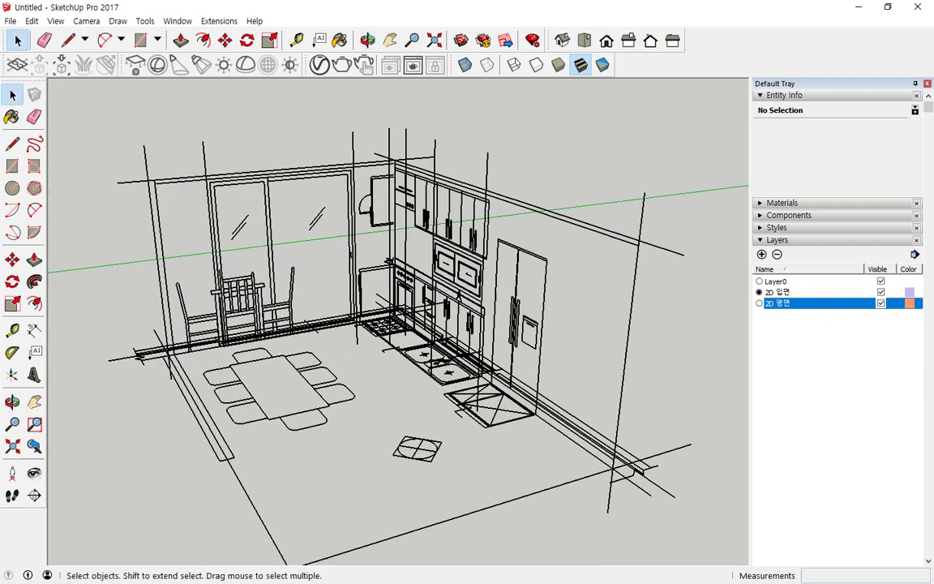
scroll(227, 359, "down", 1)
middle_click_drag(158, 384, 157, 393)
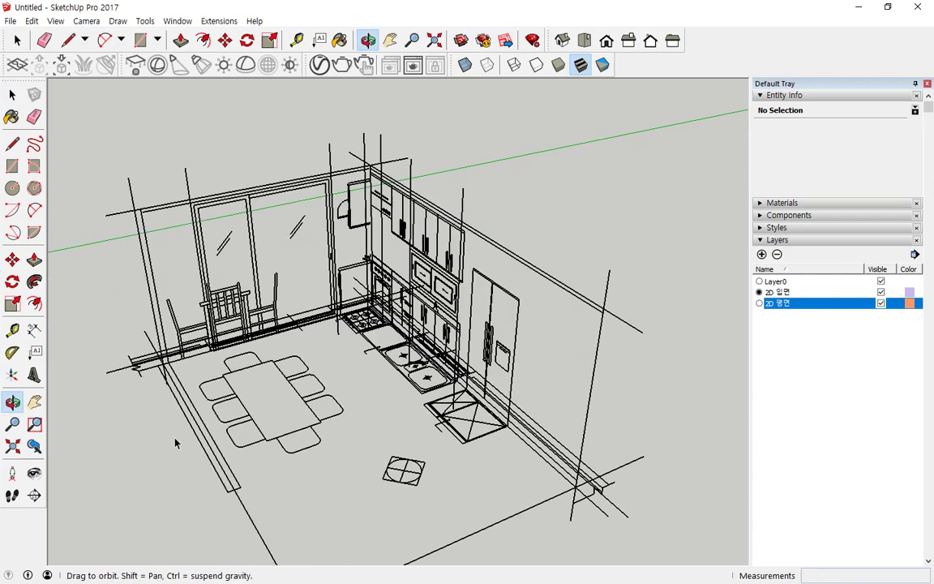
scroll(154, 375, "up", 5)
scroll(168, 344, "down", 4)
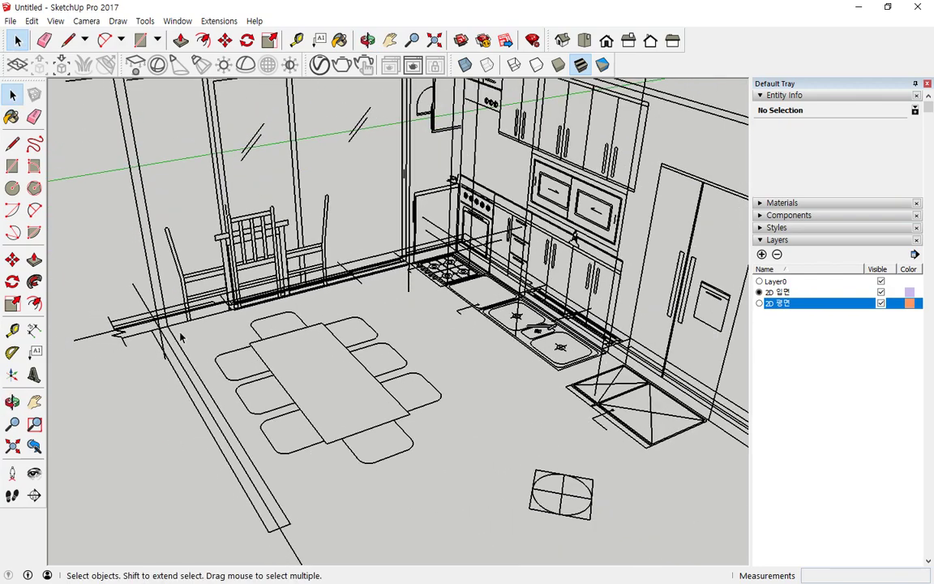
middle_click_drag(267, 348, 328, 323)
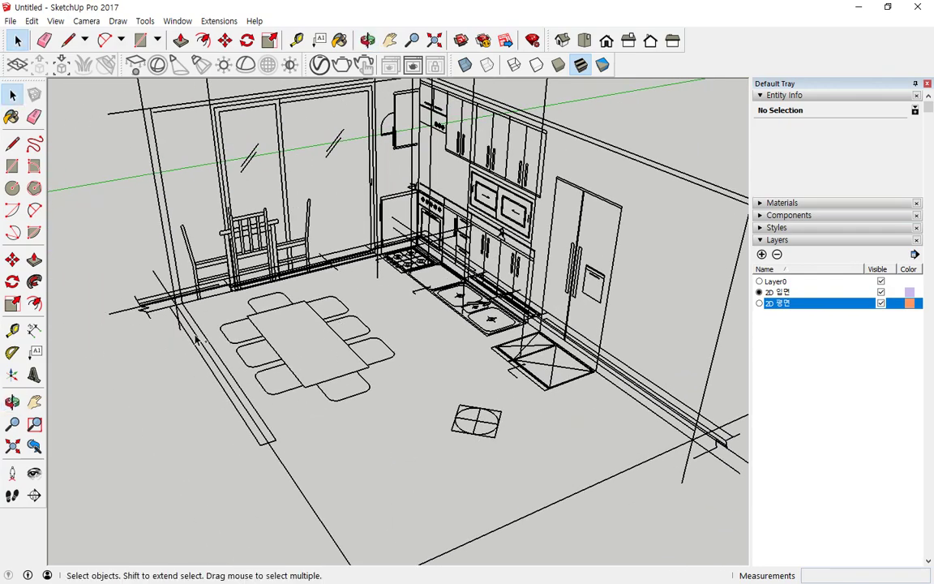
Draw a 2900 x 150 mm rectangle over the plan's wall beside the dining table.
key("ctrl+2")
mouse_move(256, 481)
left_mouse_down()
mouse_move(228, 293)
mouse_move(194, 497)
left_mouse_up()
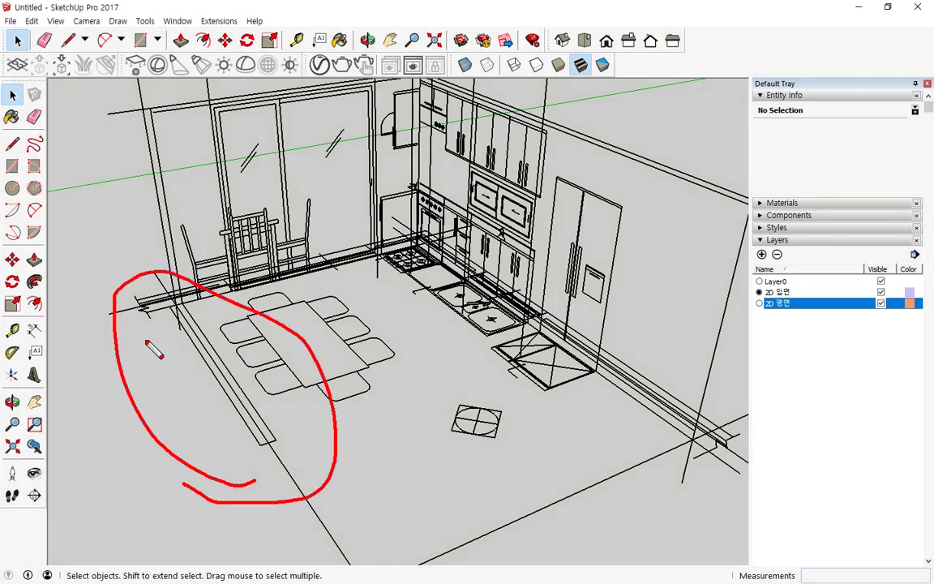
key("Escape")
left_click(12, 166)
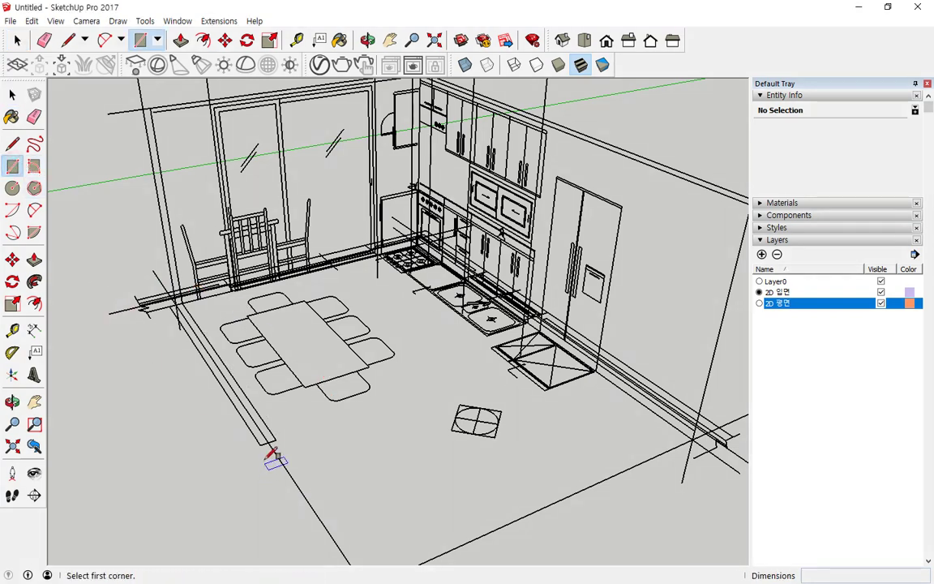
scroll(271, 456, "up", 2)
left_click(282, 430)
scroll(145, 254, "up", 3)
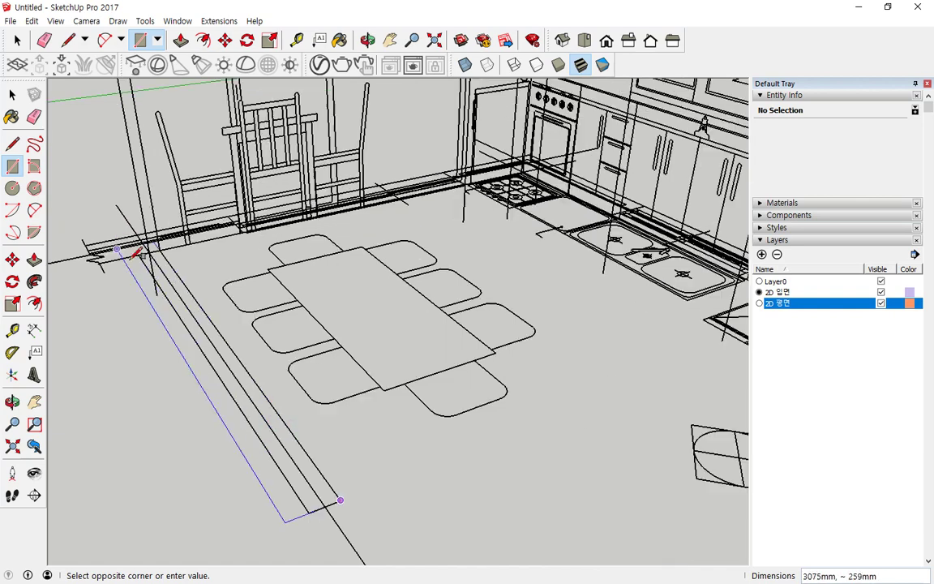
left_click(142, 256)
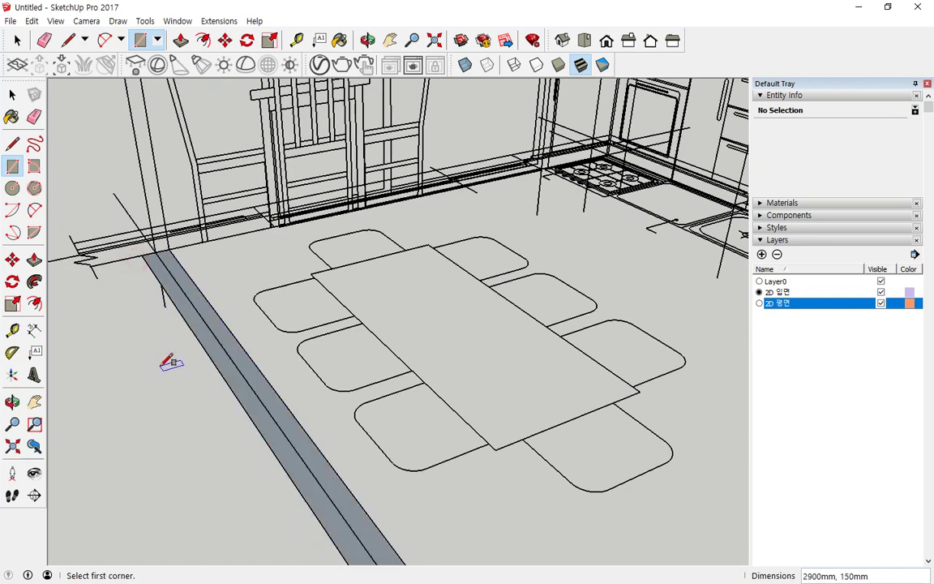
Push/Pull the wall rectangle up 2300 mm to the wall-top line of the sliding-door elevation.
left_click(34, 260)
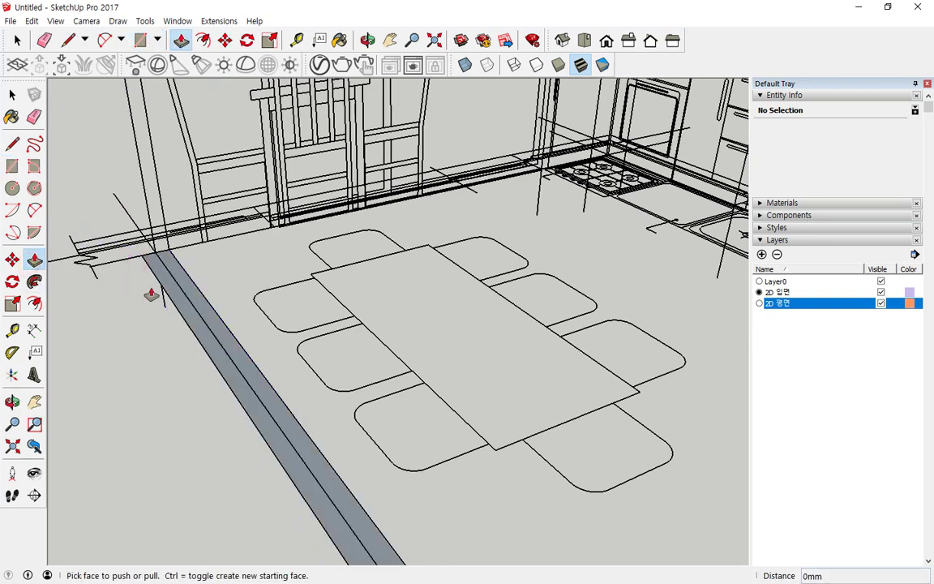
left_click(179, 295)
scroll(165, 195, "down", 3)
middle_click_drag(150, 148, 178, 511, "shift")
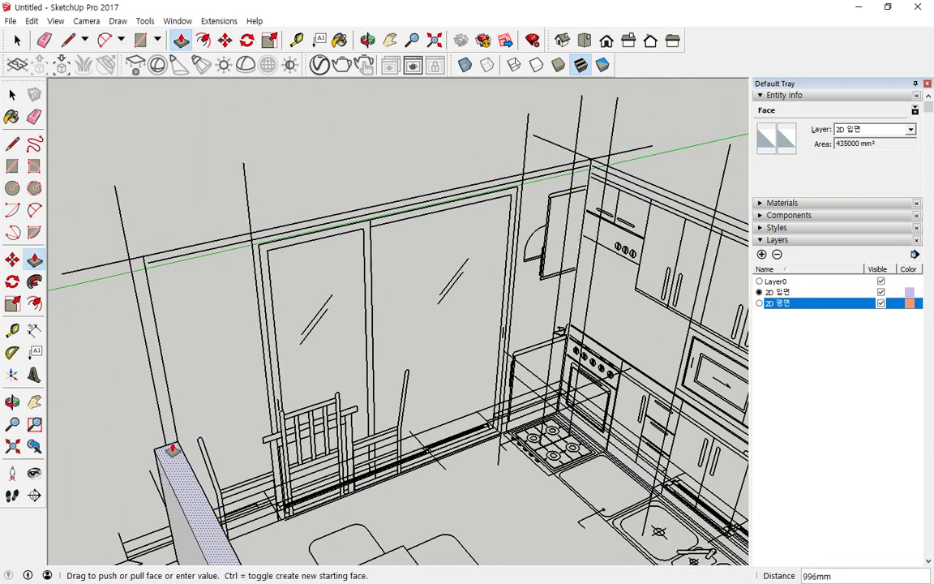
left_click(222, 243)
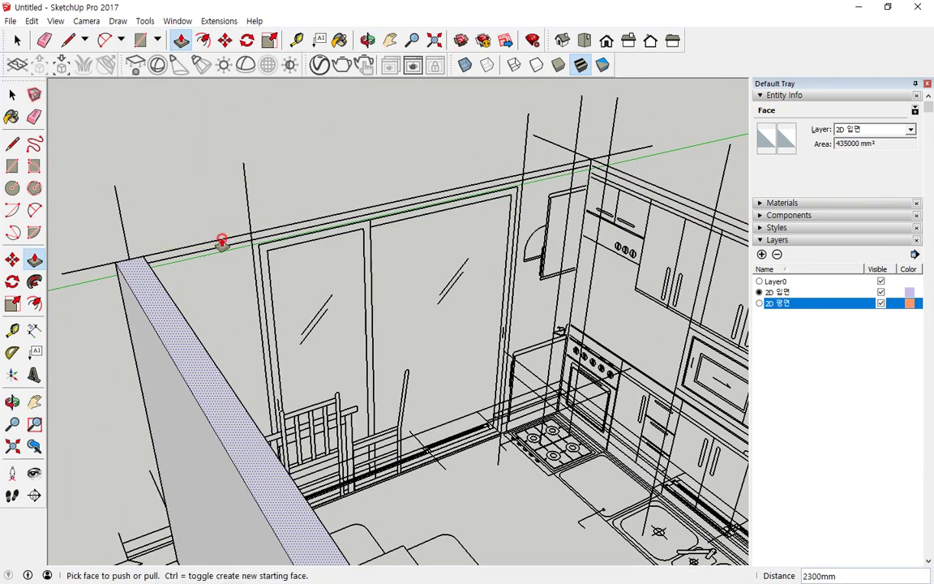
middle_click_drag(119, 373, 138, 391)
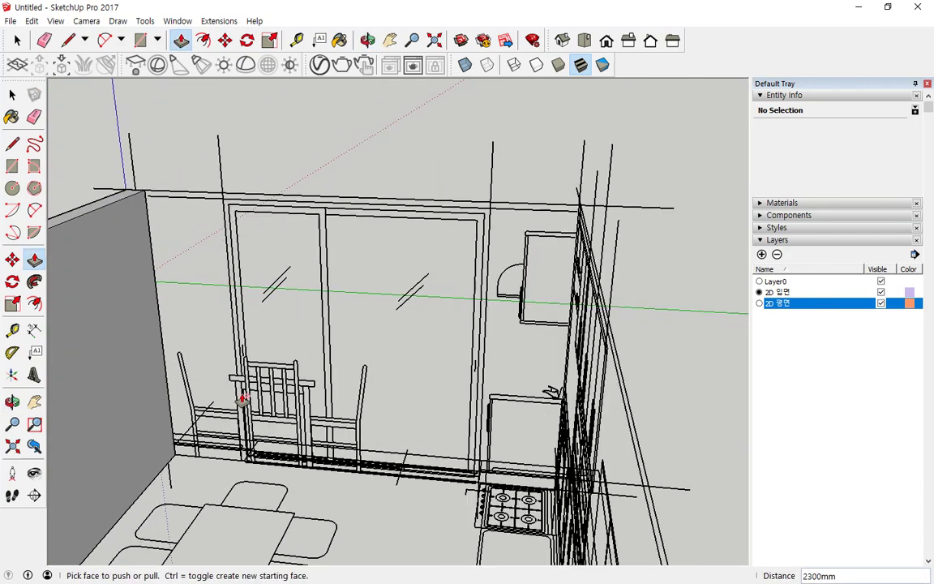
key("space")
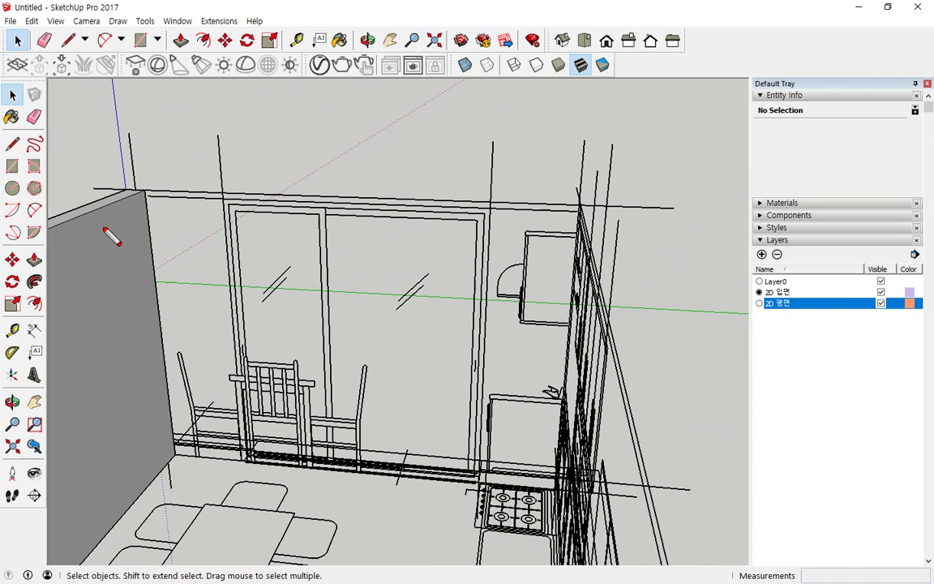
Add a layer named 3D 벽 and make it the current layer.
left_click_drag(106, 229, 113, 292)
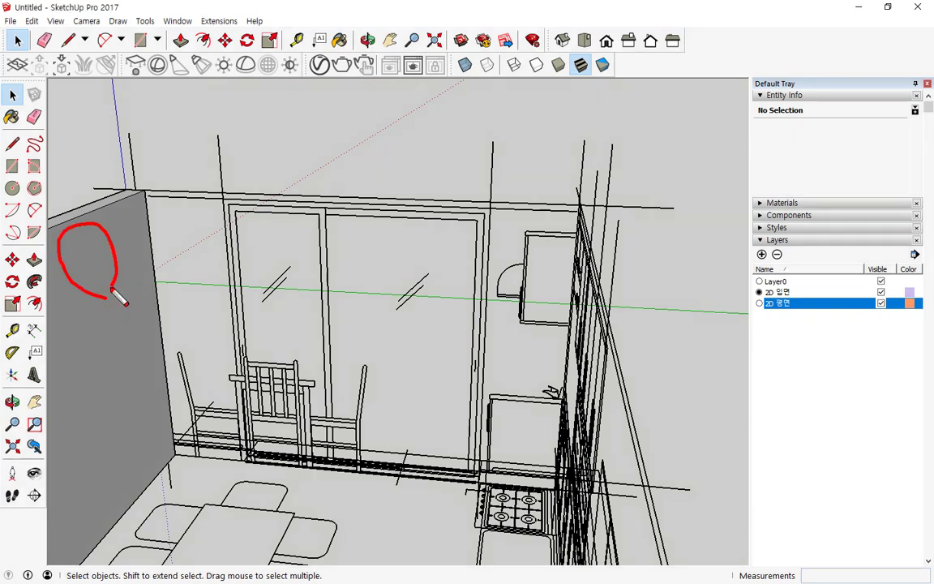
left_click(762, 254)
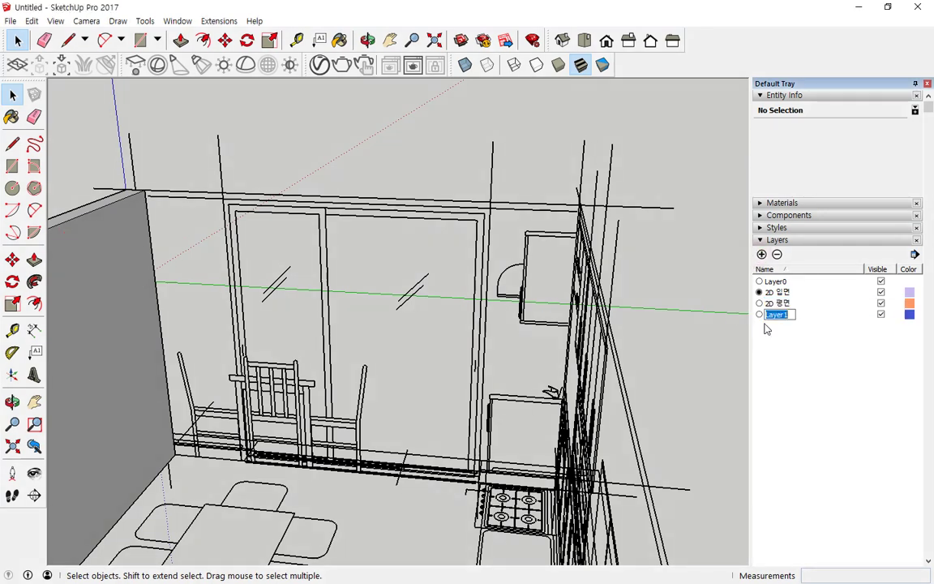
type("3d")
key("Return")
left_click(760, 315)
Assign all faces and edges of the extruded wall to layer 3D 벽 and make them a group.
left_click(94, 232)
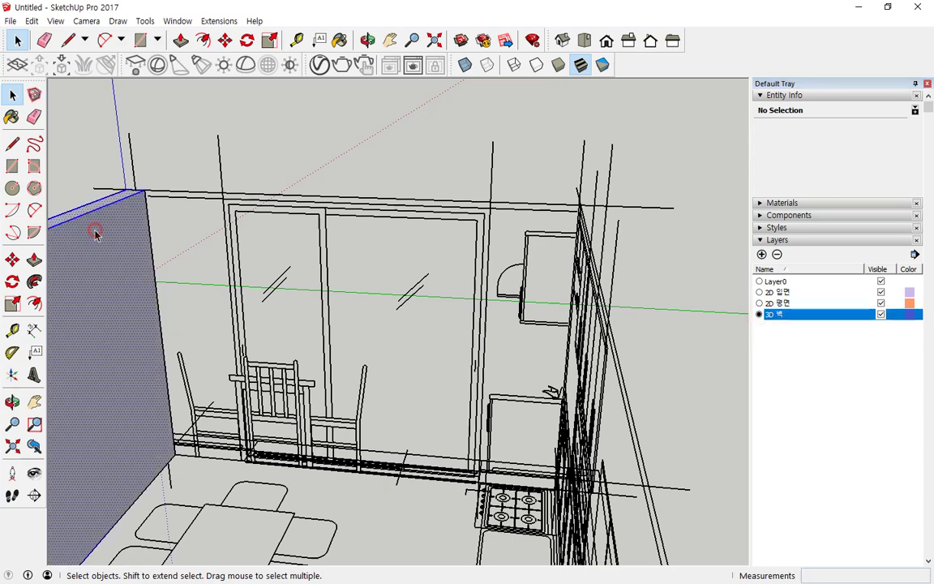
right_click(95, 232)
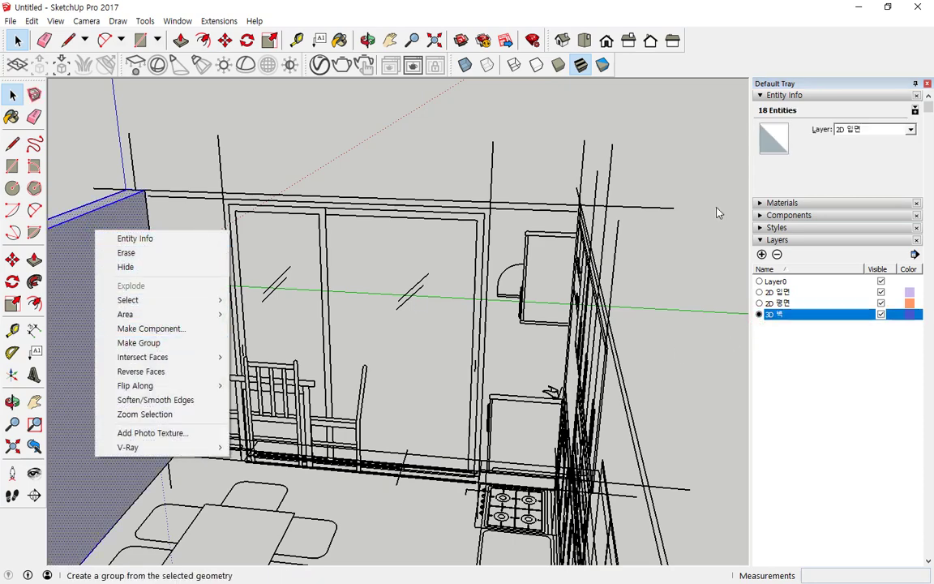
left_click(907, 129)
left_click(910, 129)
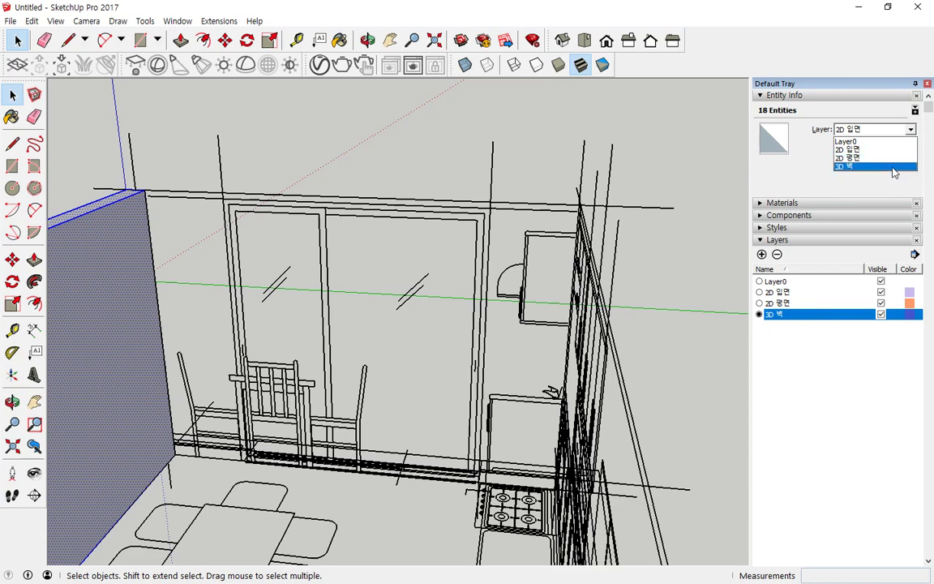
left_click(895, 167)
right_click(96, 246)
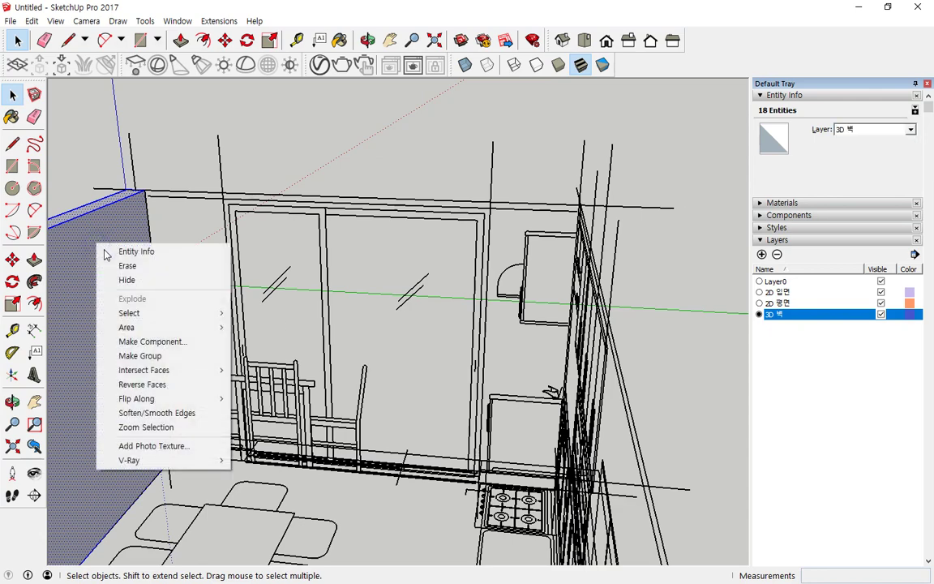
left_click(128, 361)
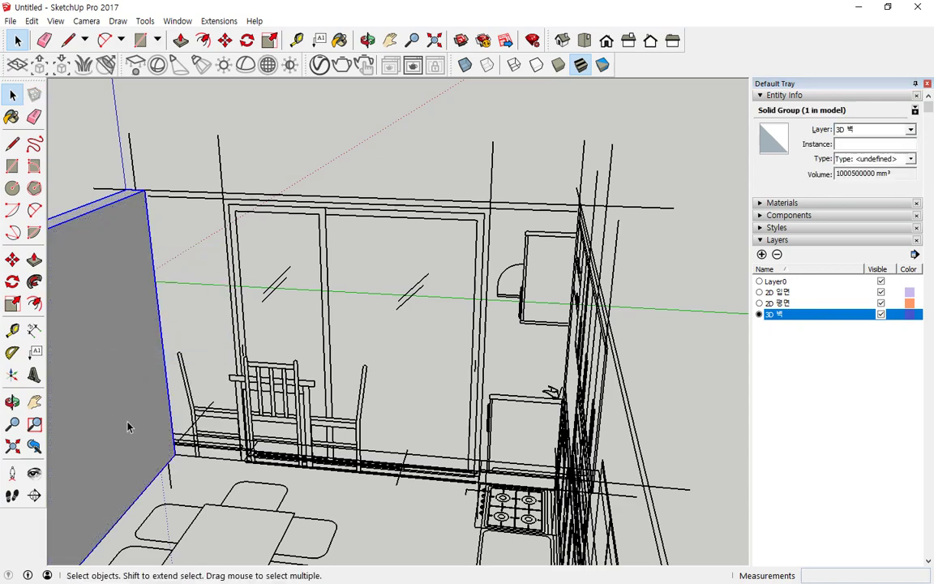
Try to hide layer 3D 벽 while it is the current layer.
left_click(881, 315)
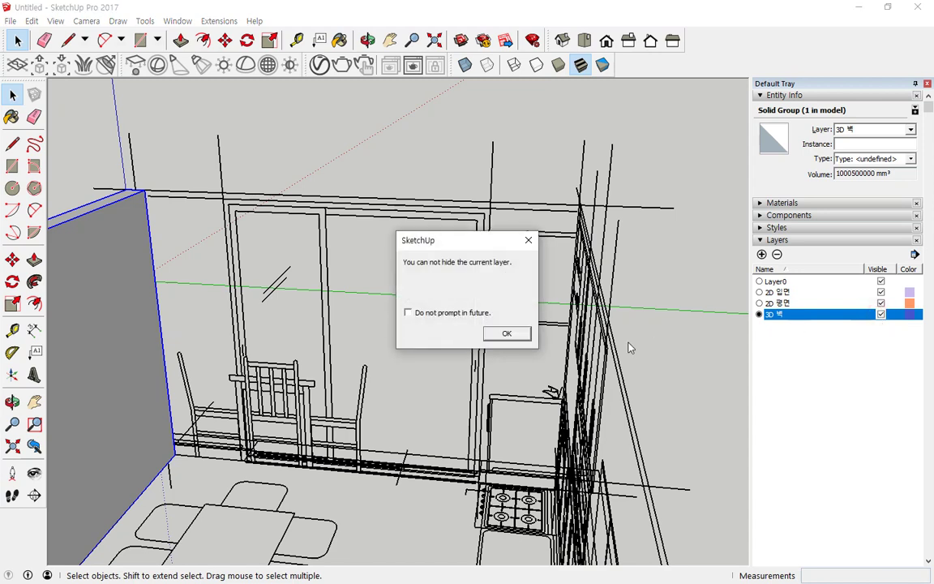
left_click(507, 335)
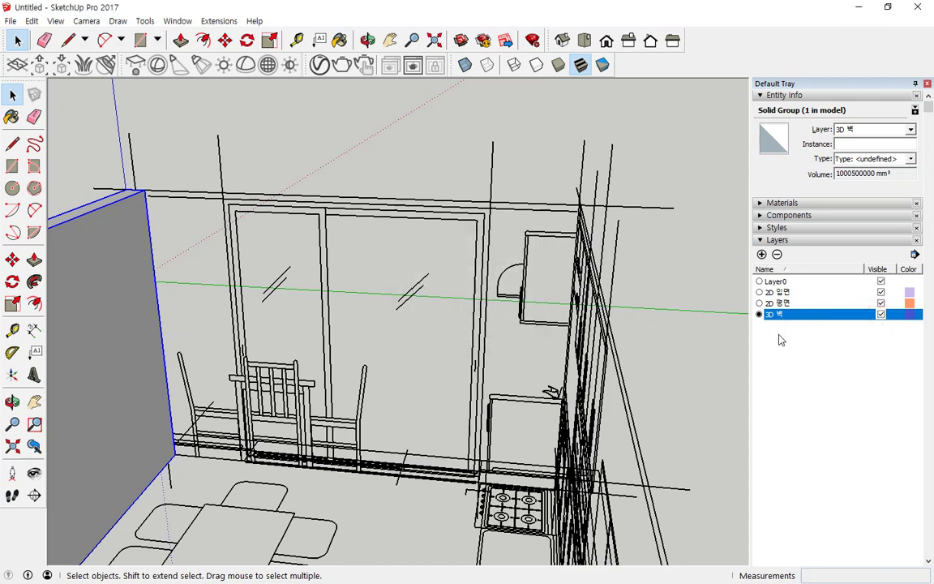
Add another layer and name it 3D 벽2.
left_click(762, 254)
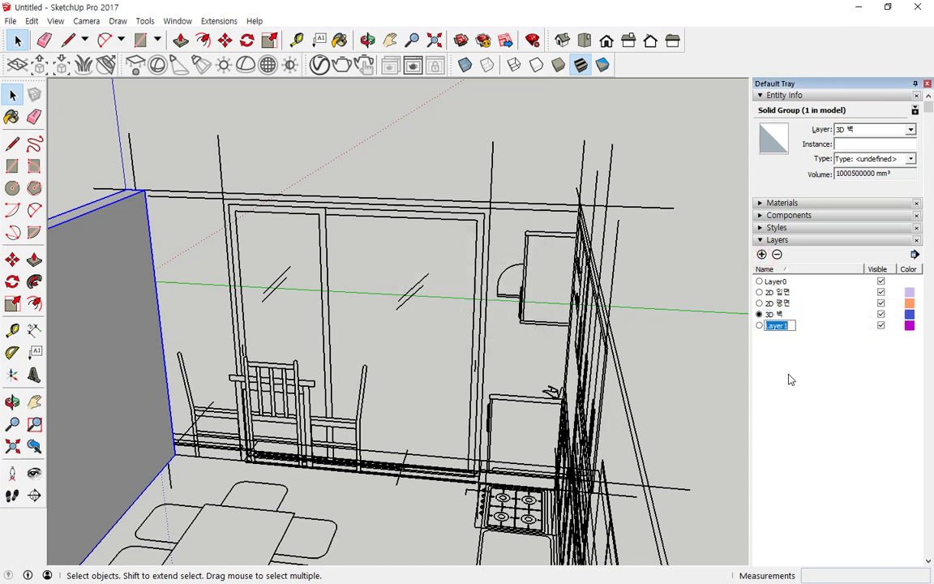
type("3D 벽")
key("Return")
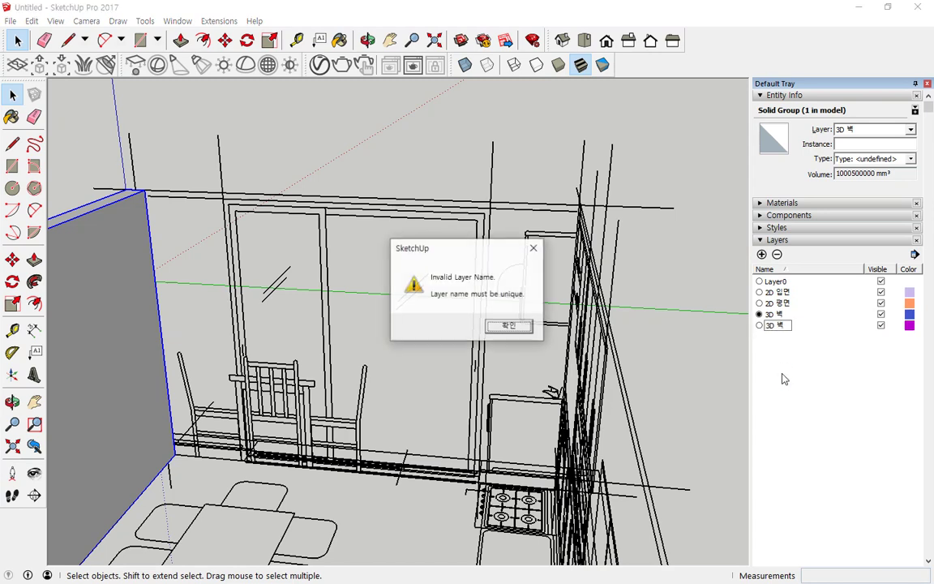
key("Return")
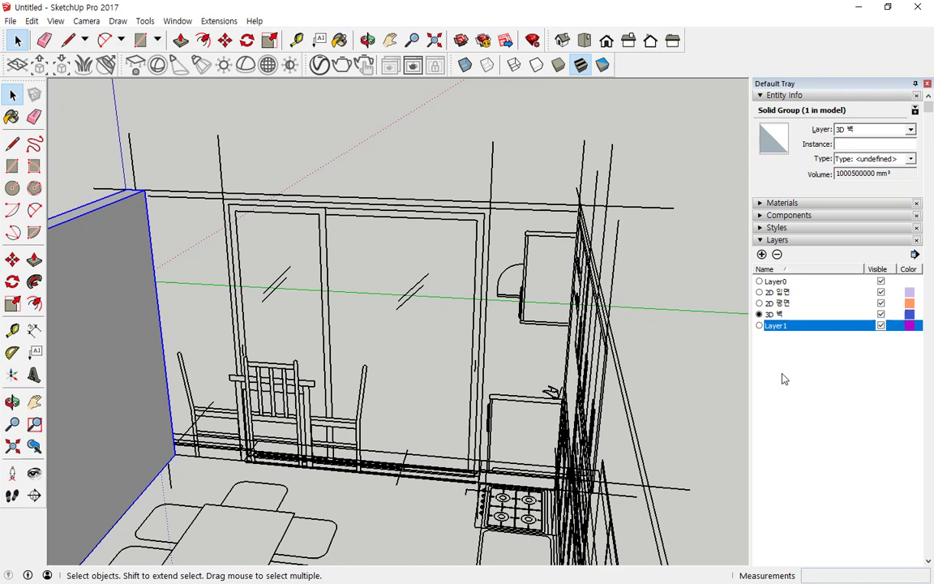
left_click(776, 332)
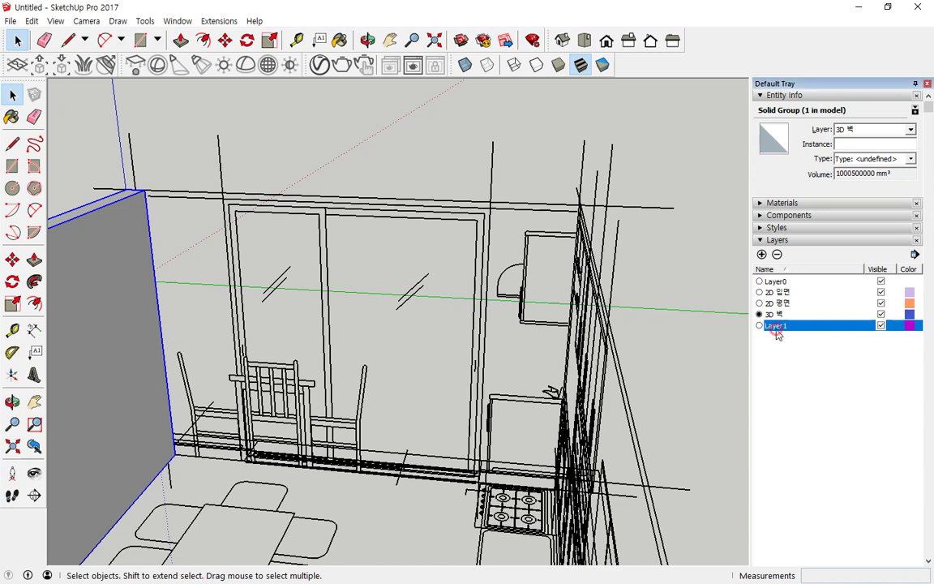
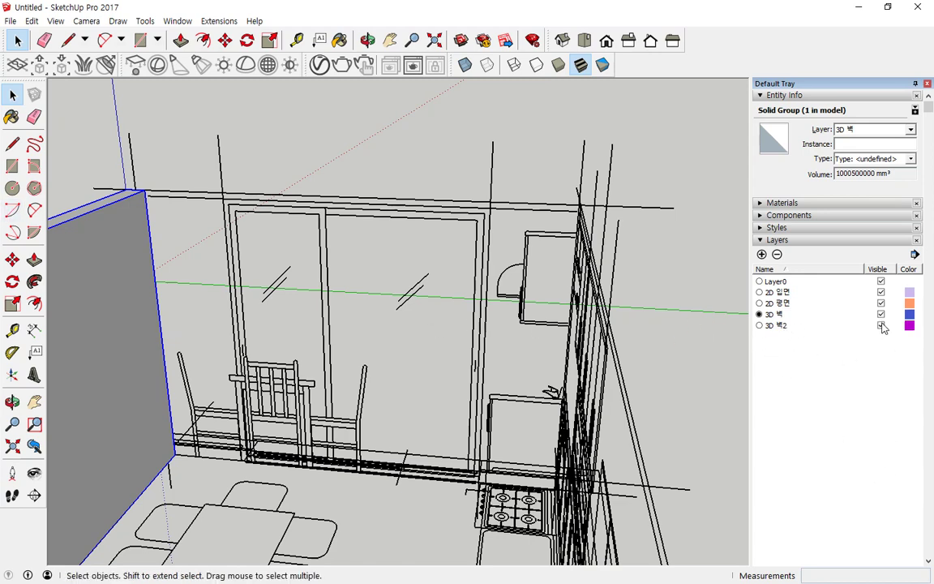
Make 3D 벽2 the current layer and hide layer 3D 벽.
left_click(760, 326)
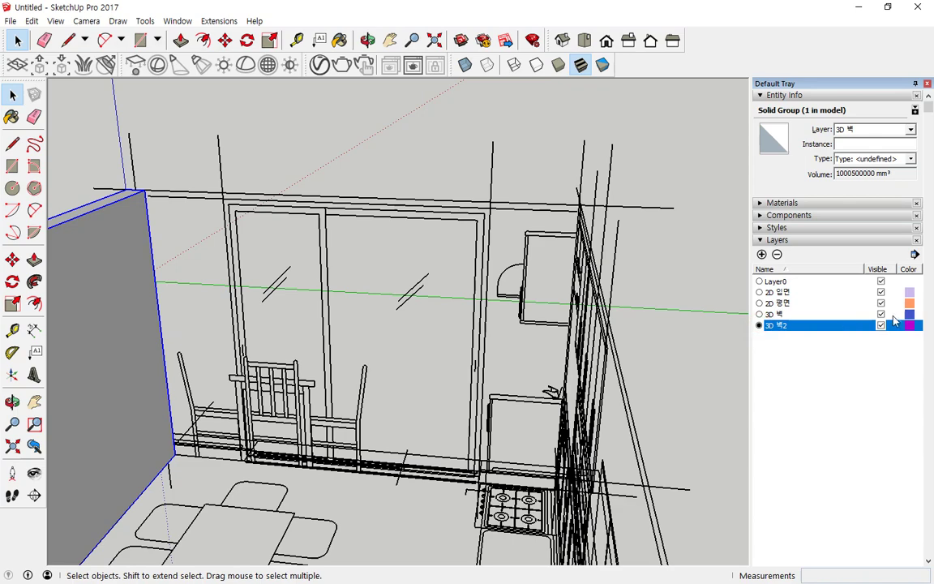
left_click(882, 314)
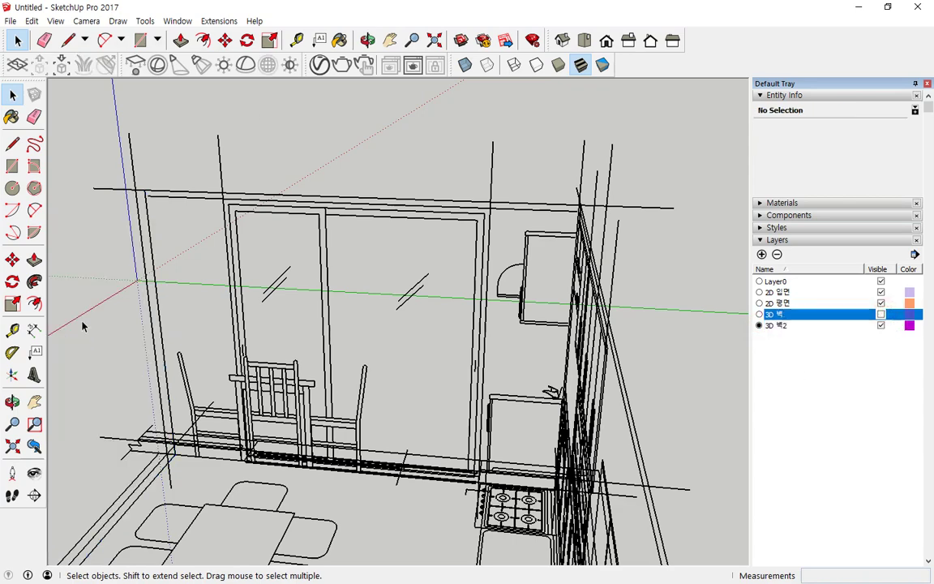
Draw a 2300 x 3250 mm wall rectangle over the sliding-door elevation.
middle_click_drag(82, 325, 321, 304)
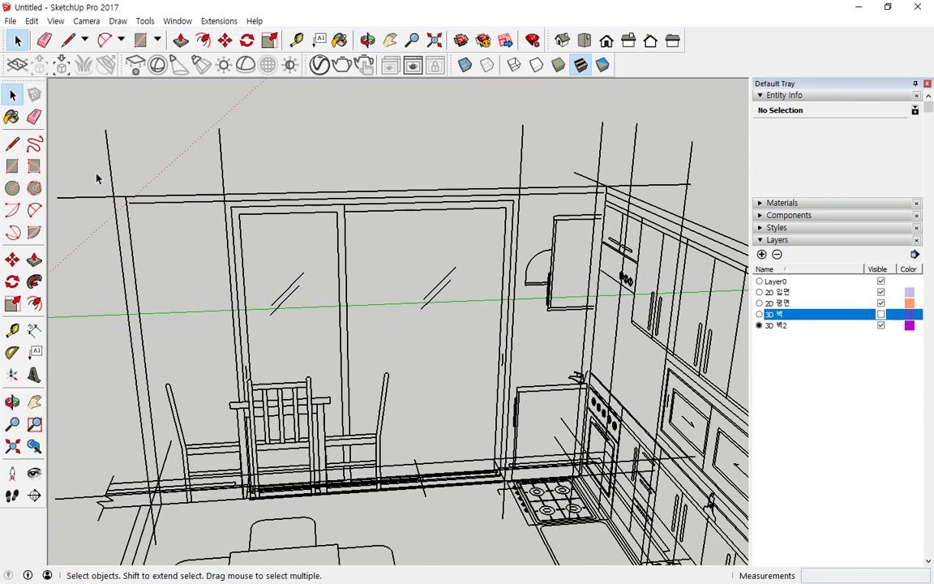
left_click(14, 167)
scroll(168, 501, "up", 2)
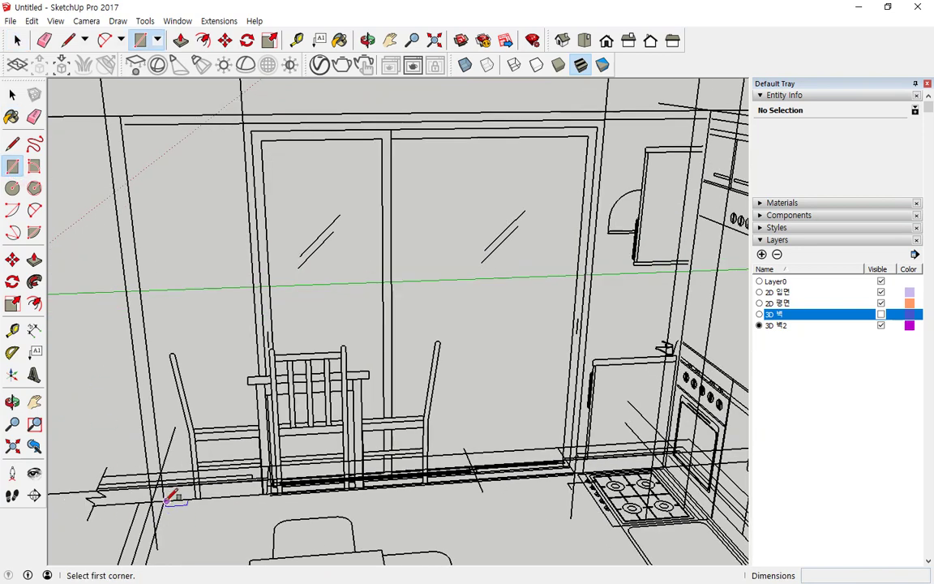
left_click(166, 498)
scroll(388, 351, "down", 3)
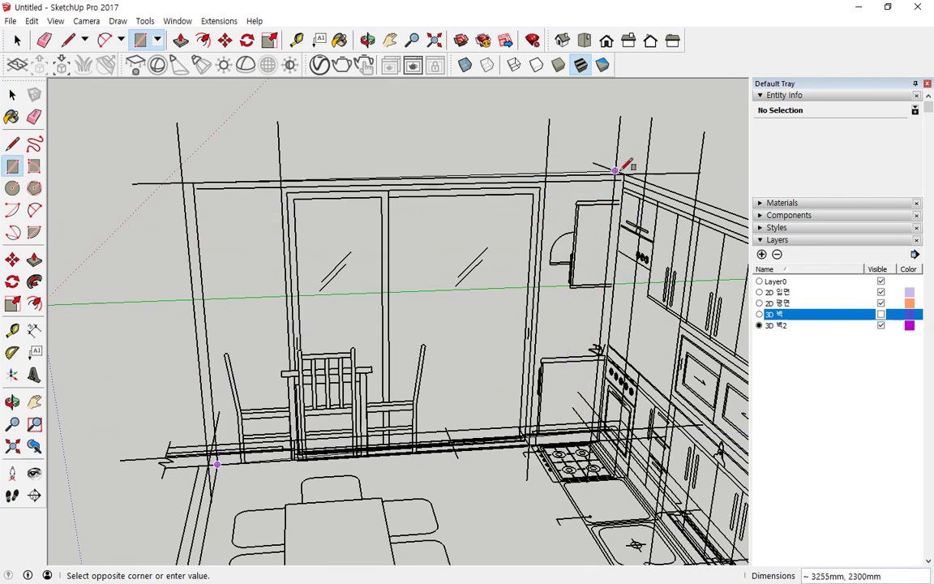
left_click(624, 173)
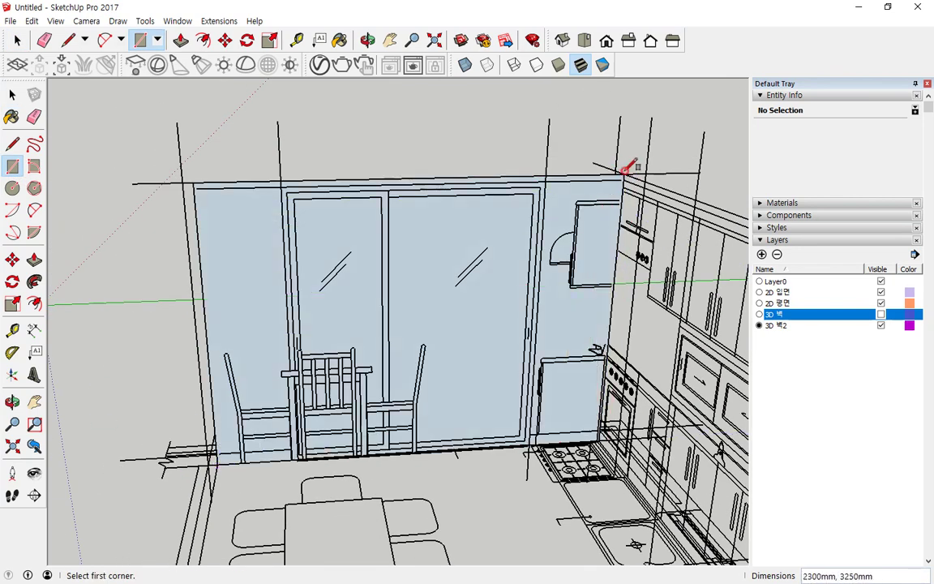
Outline the sliding-door opening with a 2250 x 2000 mm rectangle and delete its face.
scroll(179, 179, "up", 1)
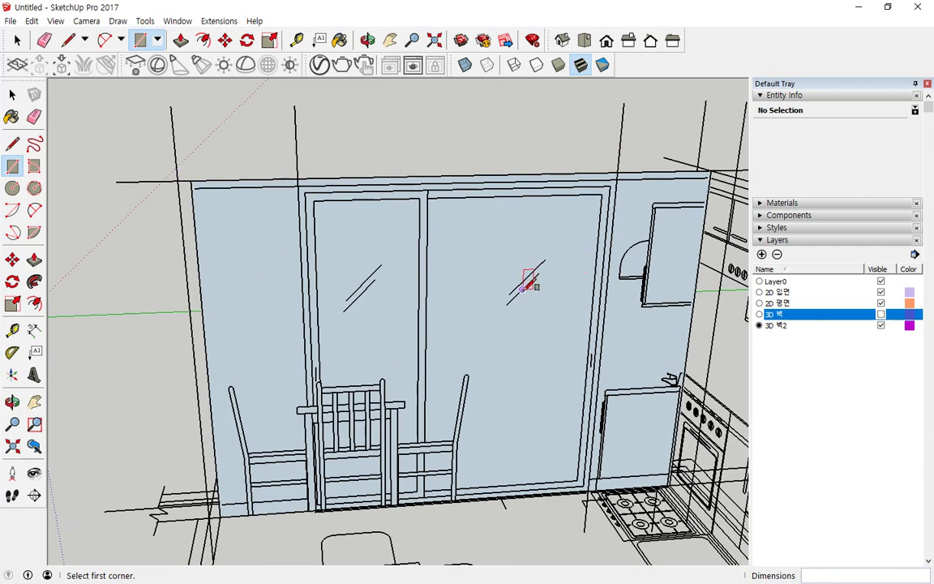
scroll(562, 401, "up", 4)
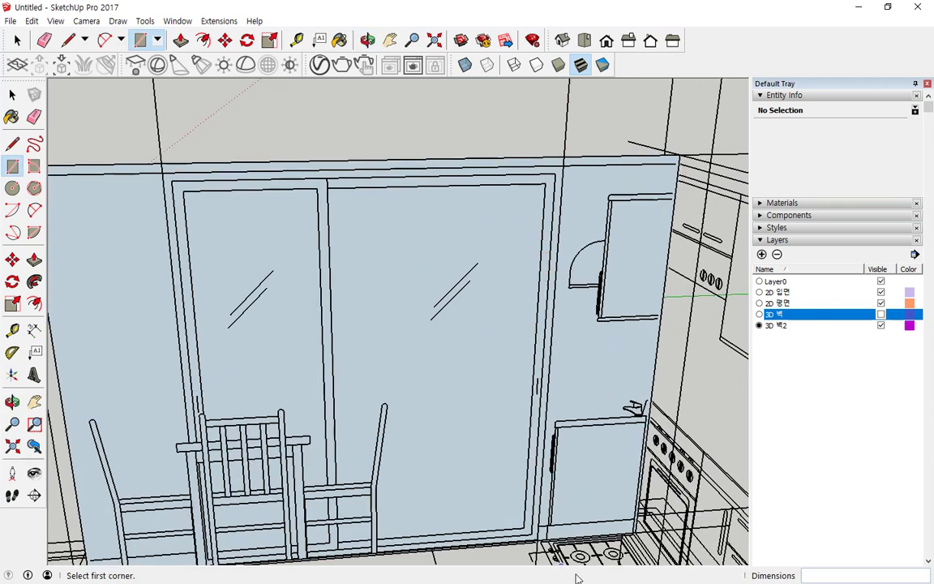
scroll(539, 542, "up", 3)
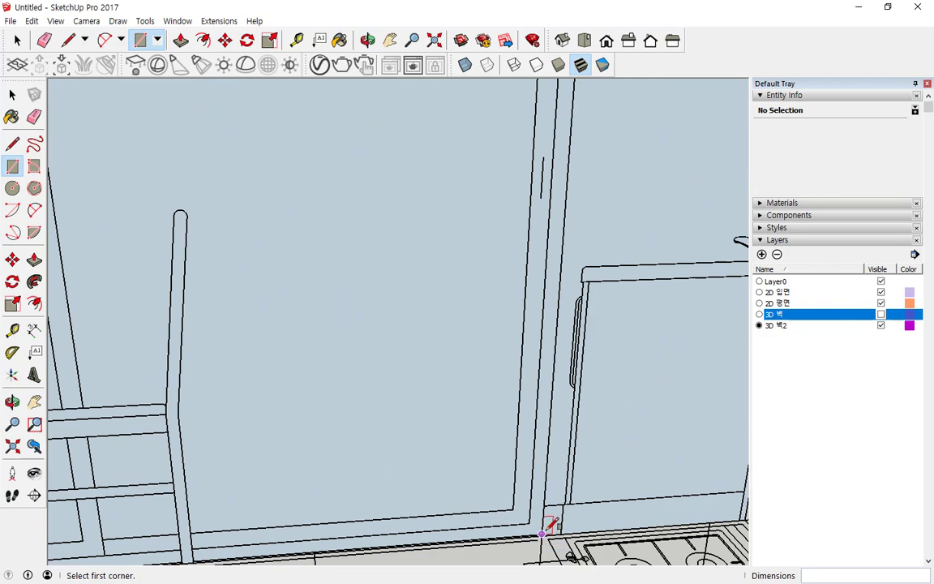
left_click(542, 534)
scroll(324, 357, "down", 3)
middle_click_drag(191, 213, 375, 418, "shift")
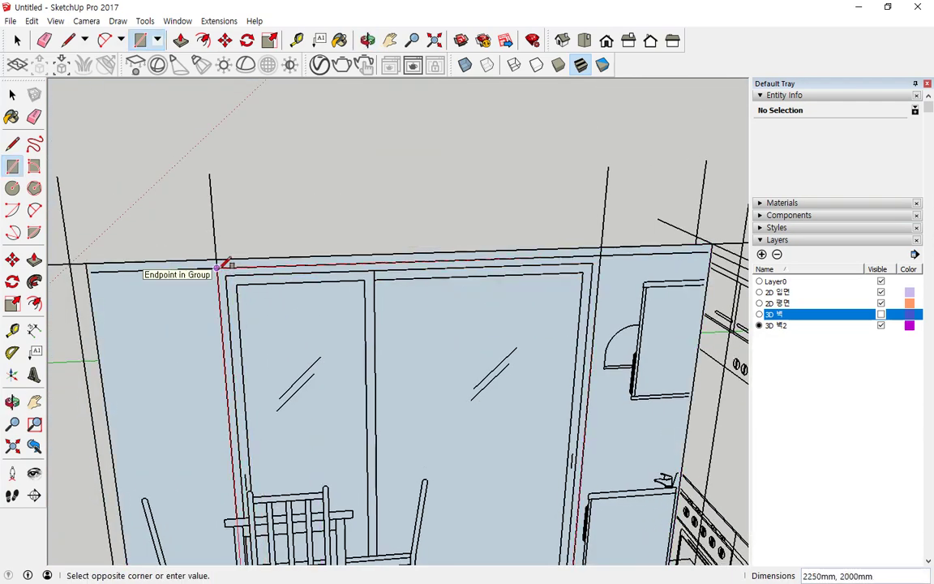
left_click(218, 268)
key("space")
left_click(434, 361)
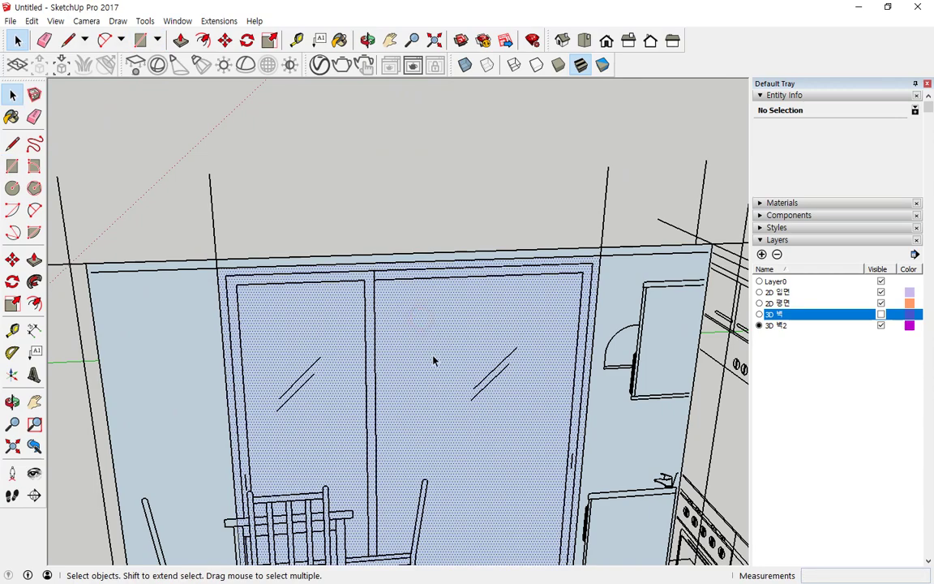
scroll(405, 368, "down", 4)
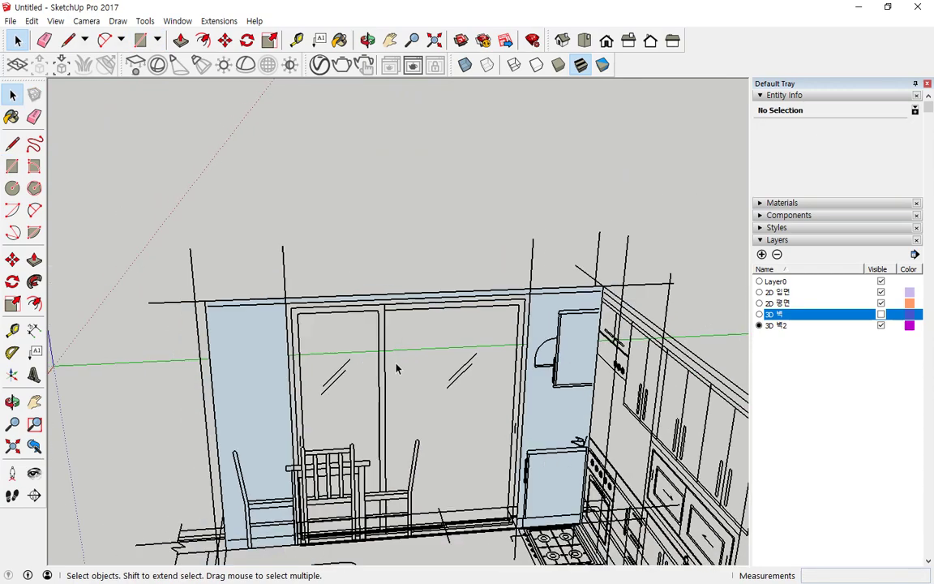
Push/Pull the sliding-door wall face outward 350 mm to give the wall its thickness.
middle_click_drag(257, 351, 811, 422)
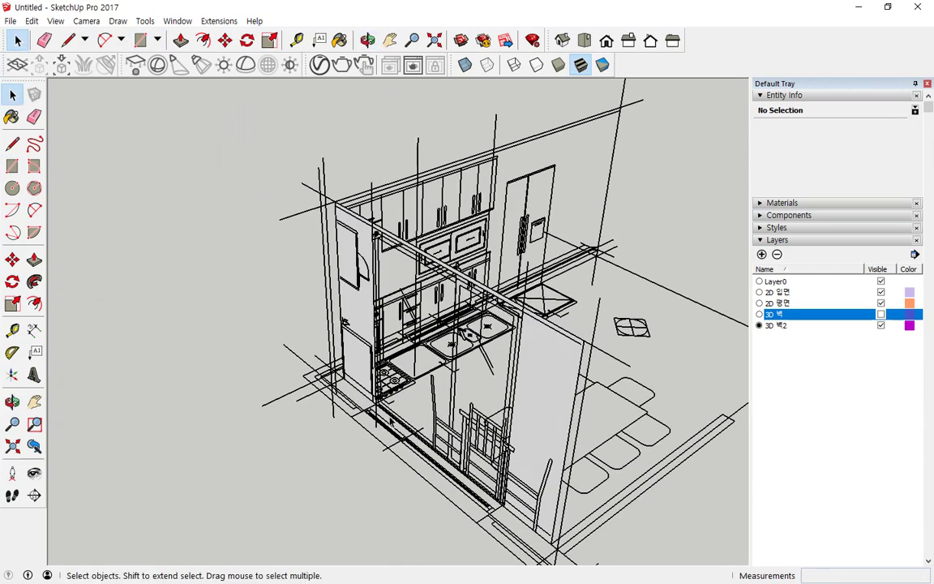
scroll(548, 396, "up", 2)
left_click(548, 397)
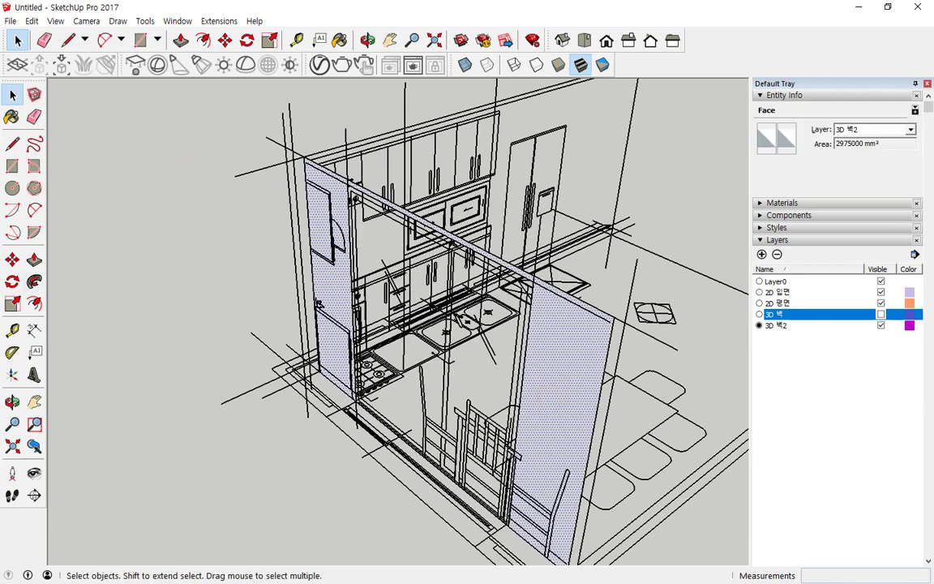
left_click(34, 258)
scroll(343, 402, "up", 5)
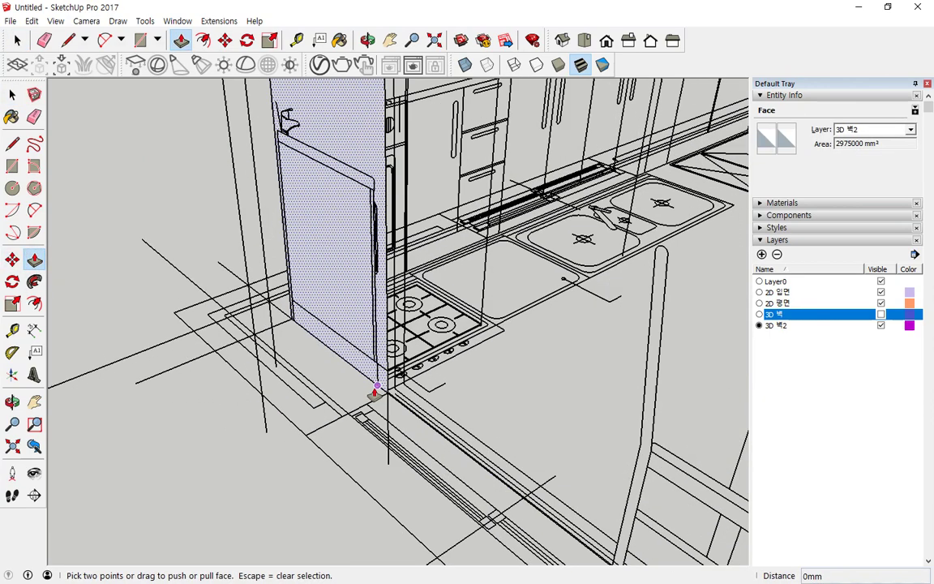
scroll(375, 392, "up", 2)
left_click_drag(373, 359, 288, 472)
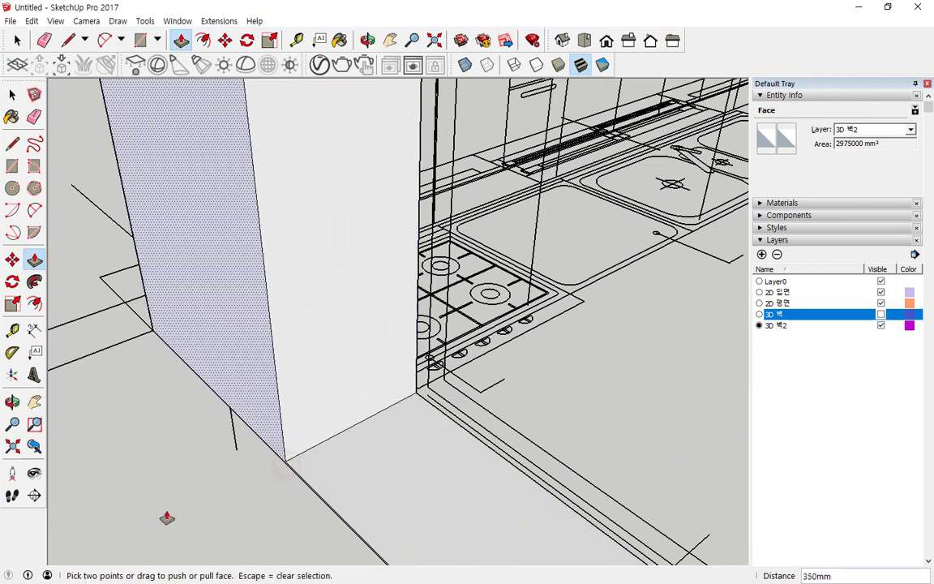
scroll(168, 493, "down", 4)
scroll(169, 482, "down", 5)
key("space")
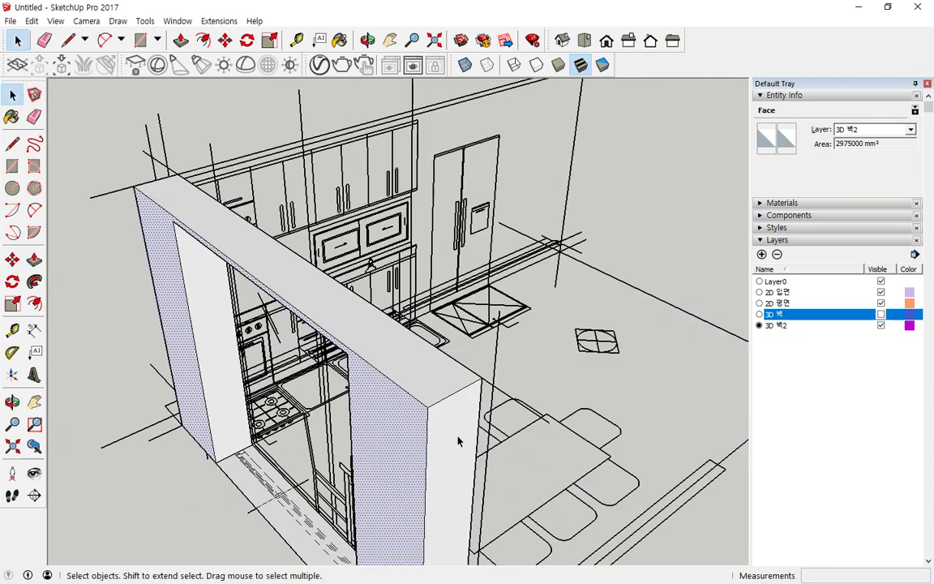
Push/Pull the sliding-door wall's end face on the dining-table side outward to the break line in the plan.
middle_click_drag(461, 441, 675, 427)
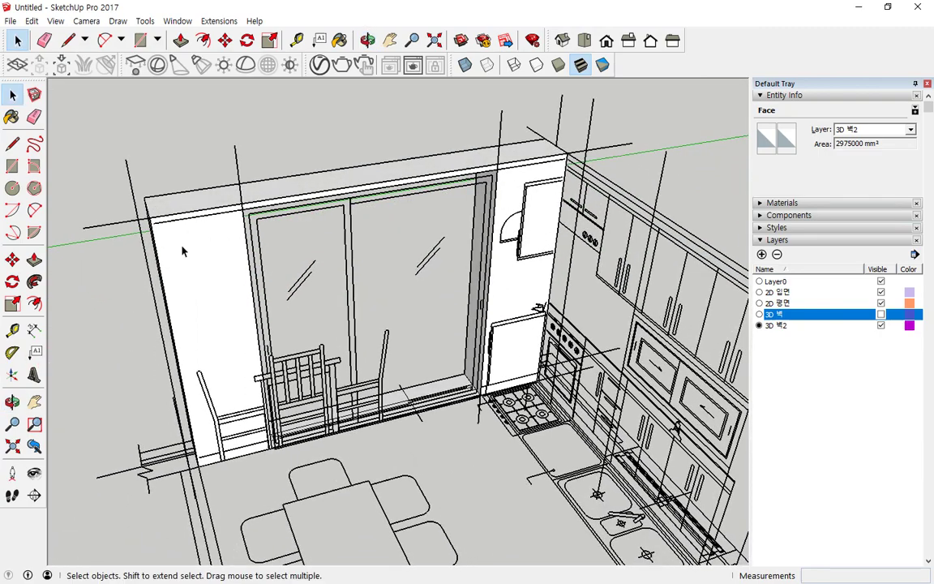
double_click(194, 249)
middle_click_drag(150, 260, 253, 377)
scroll(262, 328, "up", 5)
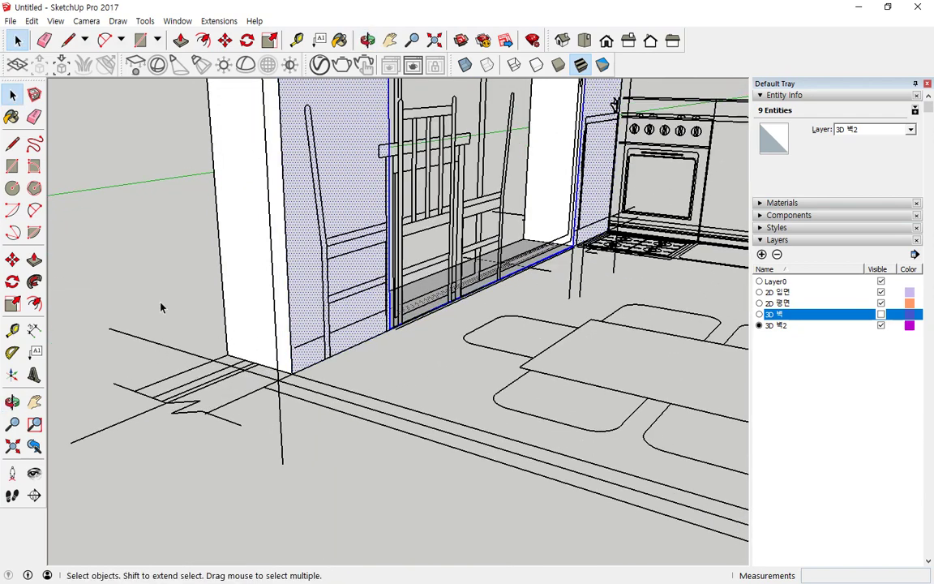
scroll(215, 332, "up", 3)
left_click(34, 260)
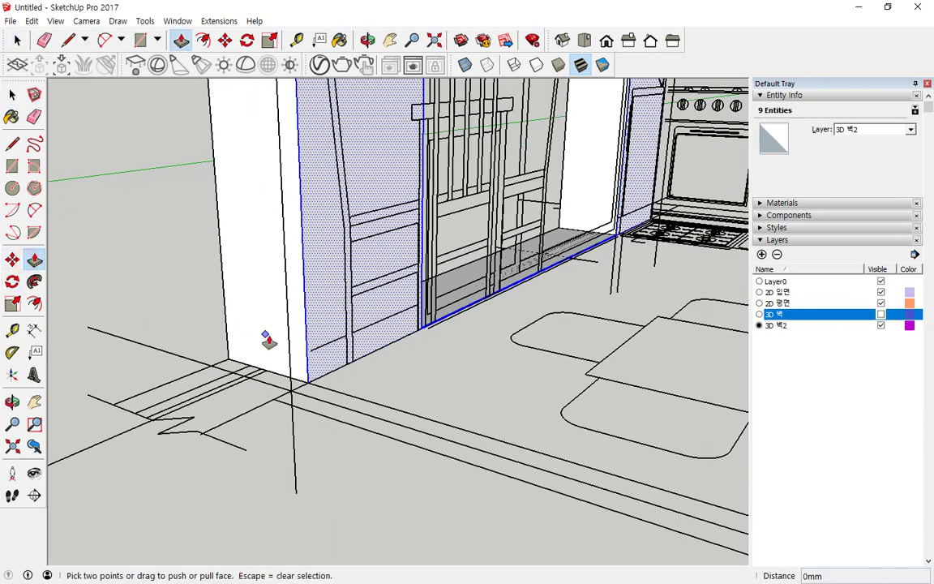
left_click_drag(269, 334, 135, 413)
key("space")
left_click(34, 260)
key("space")
Push/Pull the sliding-door wall's end face beside the stove outward 350 mm to the plan's outer wall corner.
middle_click_drag(136, 463, 378, 406)
scroll(344, 407, "up", 3)
left_click(337, 402)
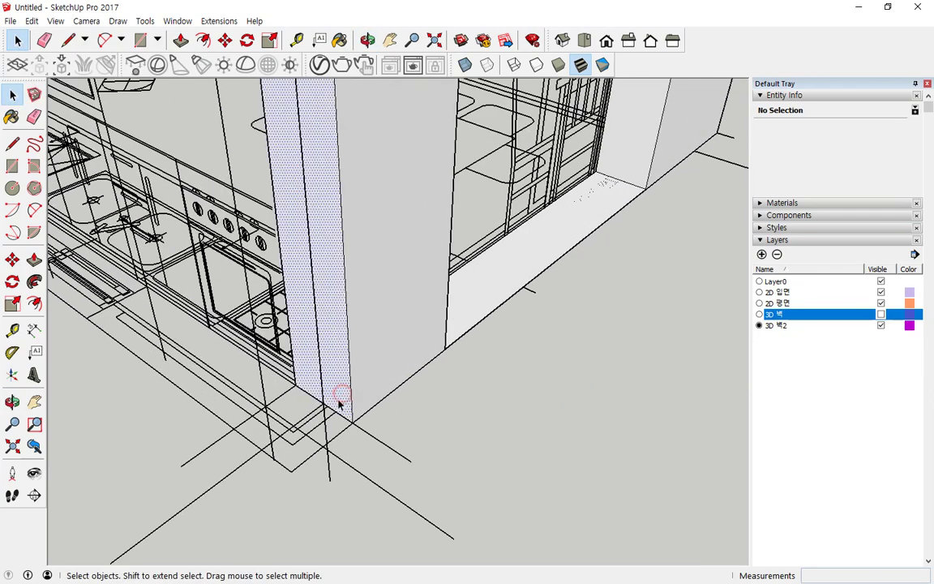
left_click(34, 260)
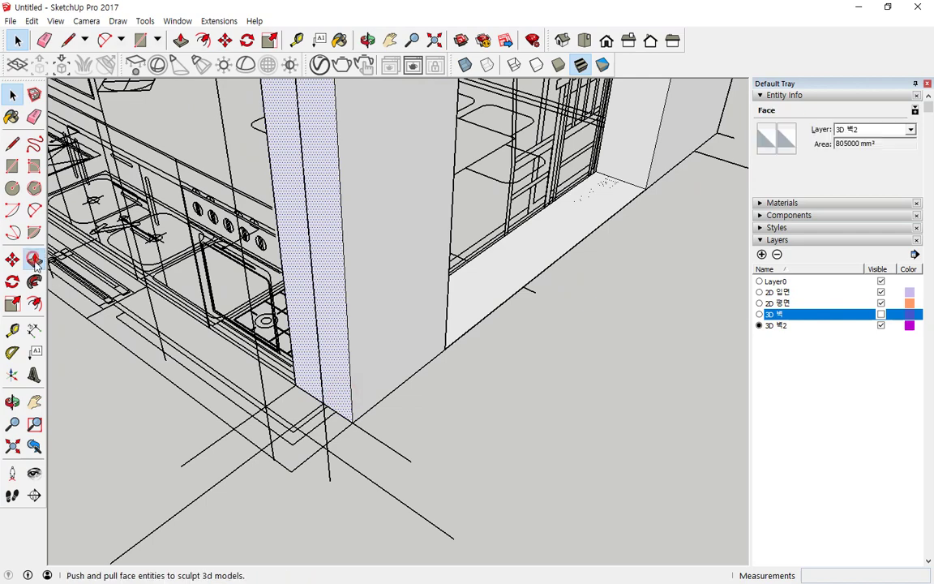
left_click(346, 404)
left_click(292, 472)
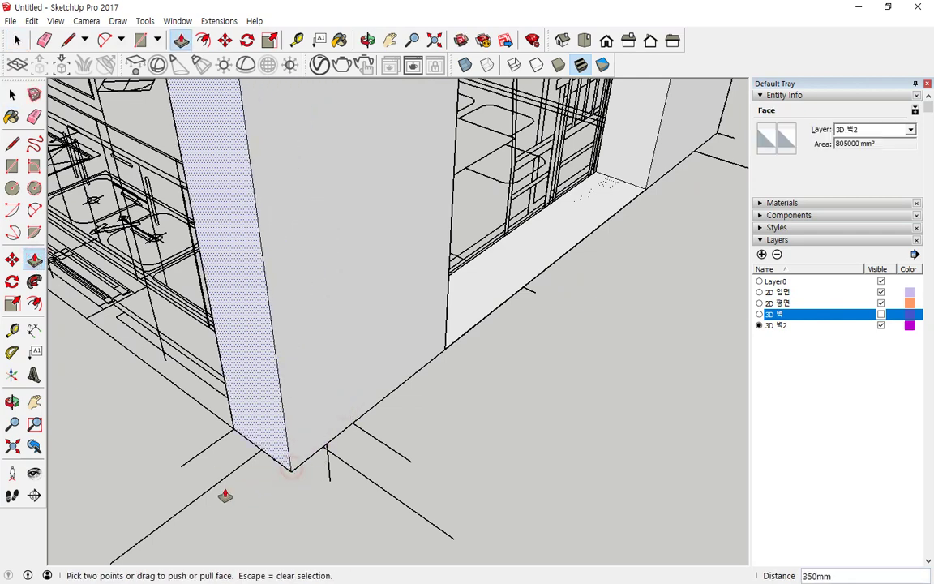
scroll(224, 491, "down", 4)
key("space")
left_click(166, 484)
Select all connected faces and edges of the sliding-door wall and make them a group.
middle_click_drag(166, 485, 520, 355)
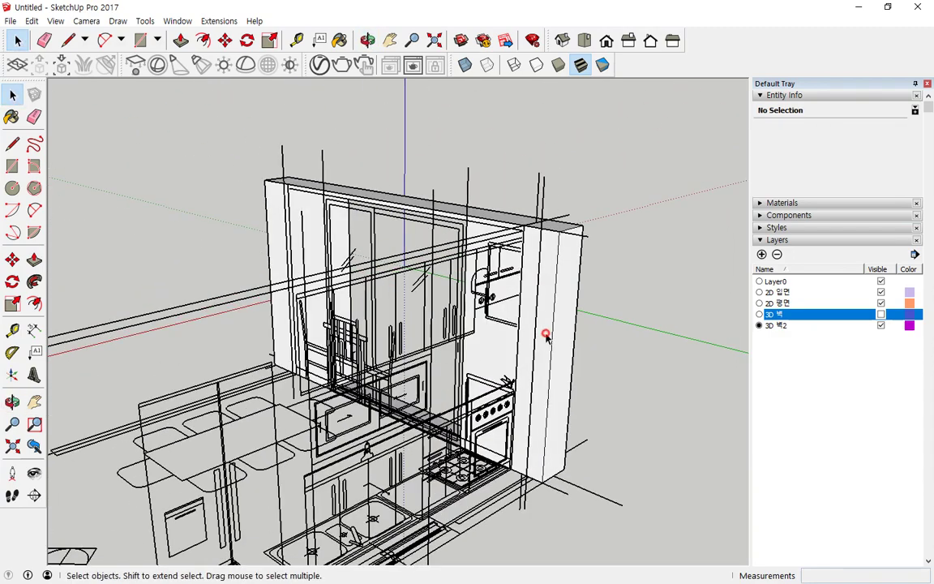
triple_click(546, 336)
right_click(568, 330)
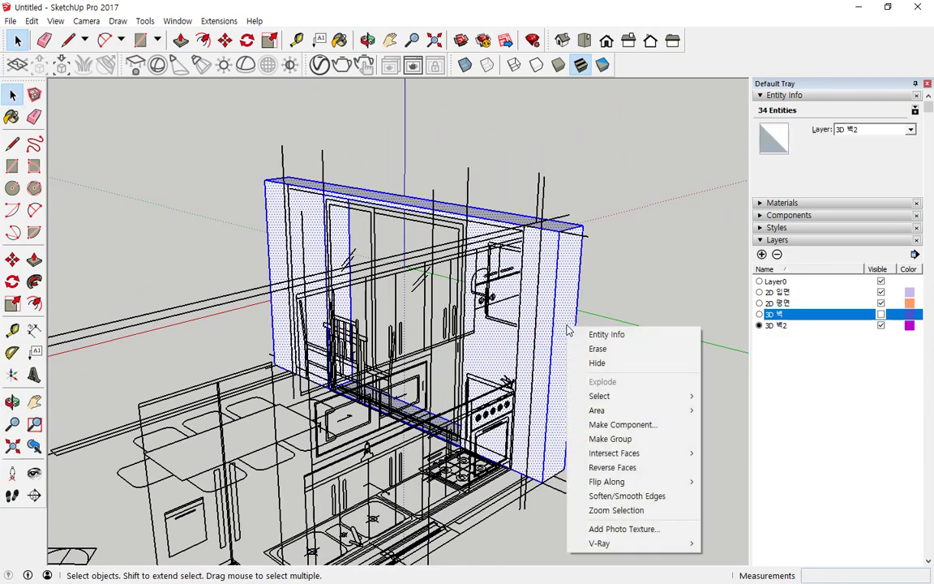
key("g")
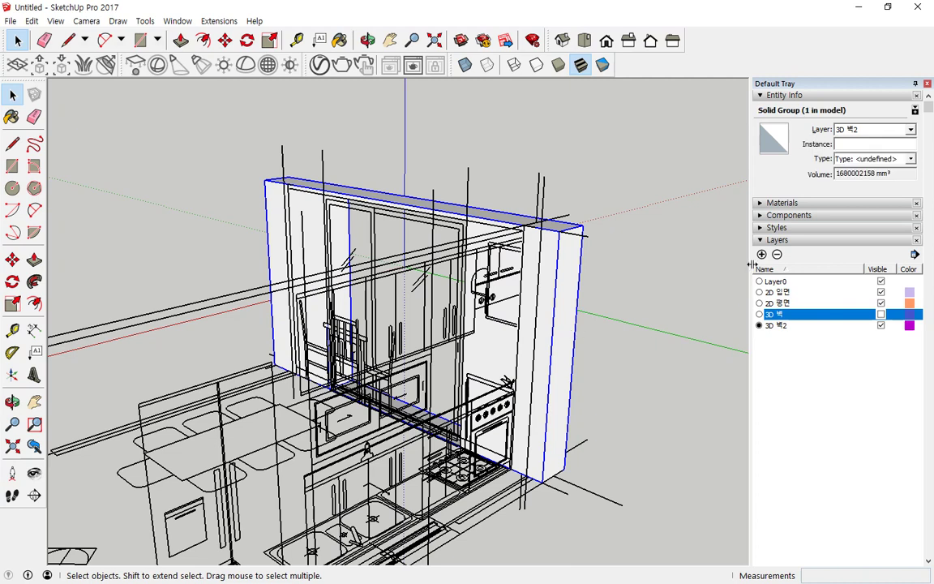
Add another layer and name it 3D 벽3.
left_click(761, 254)
type("3D")
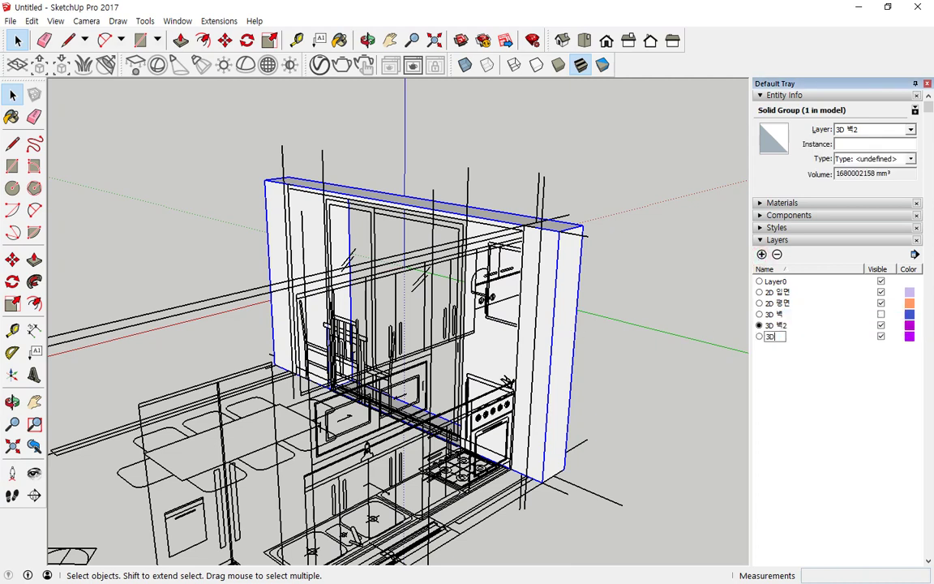
type(" 벽3")
key("Return")
Make 3D 벽3 the current layer and hide layer 3D 벽2.
scroll(396, 313, "down", 1)
middle_click_drag(277, 340, 927, 308)
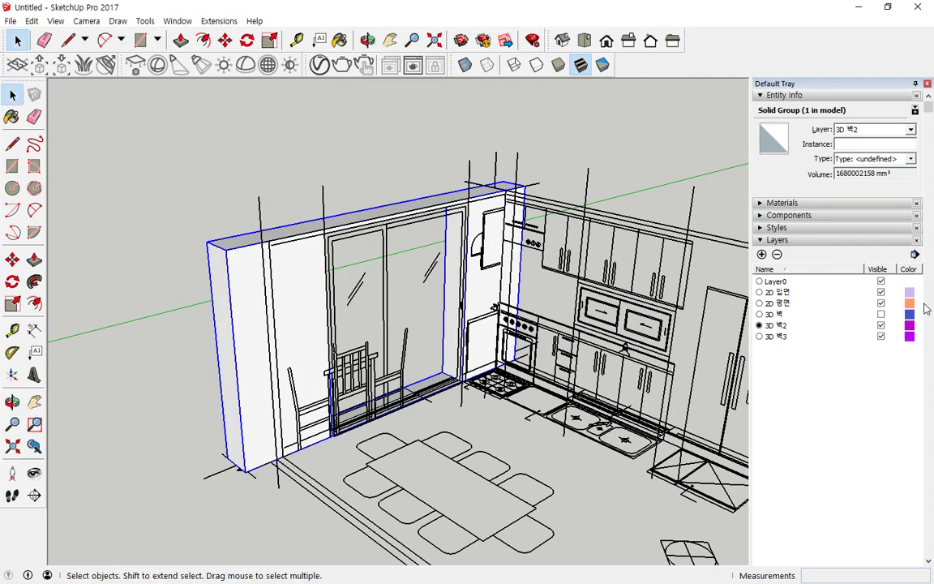
left_click(761, 337)
left_click(881, 326)
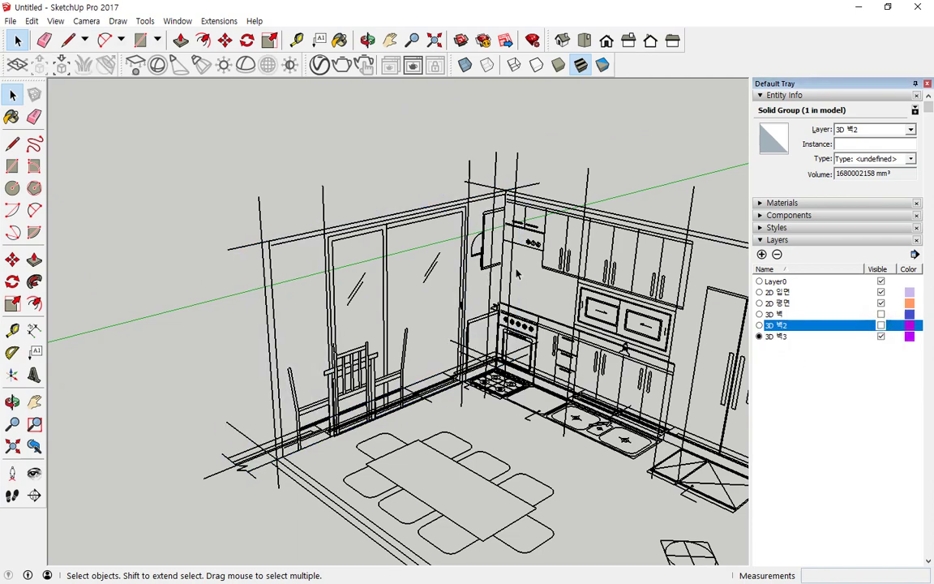
Draw a 4772 x 2300 mm wall rectangle over the kitchen cabinet and refrigerator elevation.
middle_click_drag(517, 267, 730, 325)
middle_click_drag(606, 302, 549, 307)
left_click(12, 166)
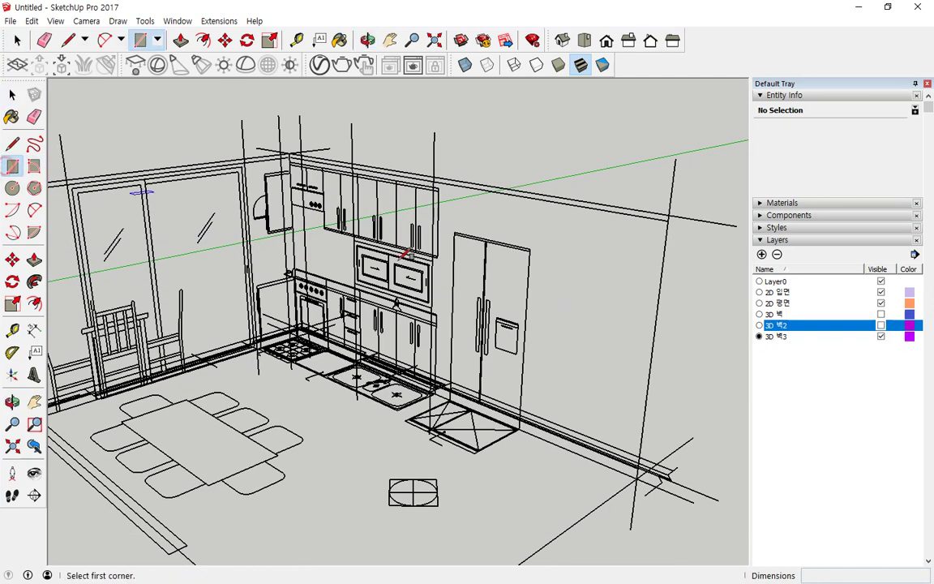
left_click(670, 214)
scroll(321, 333, "up", 5)
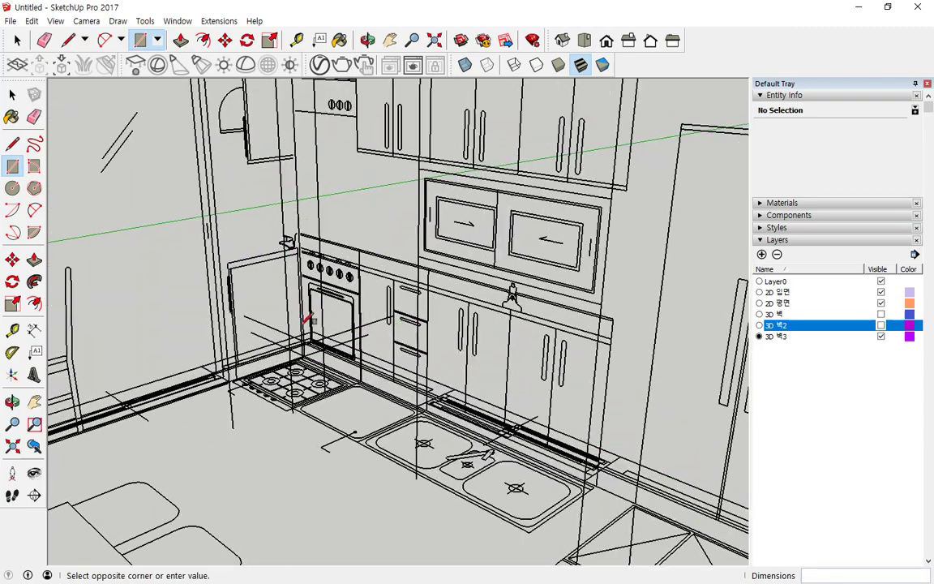
middle_click_drag(324, 338, 344, 416)
left_click(314, 415)
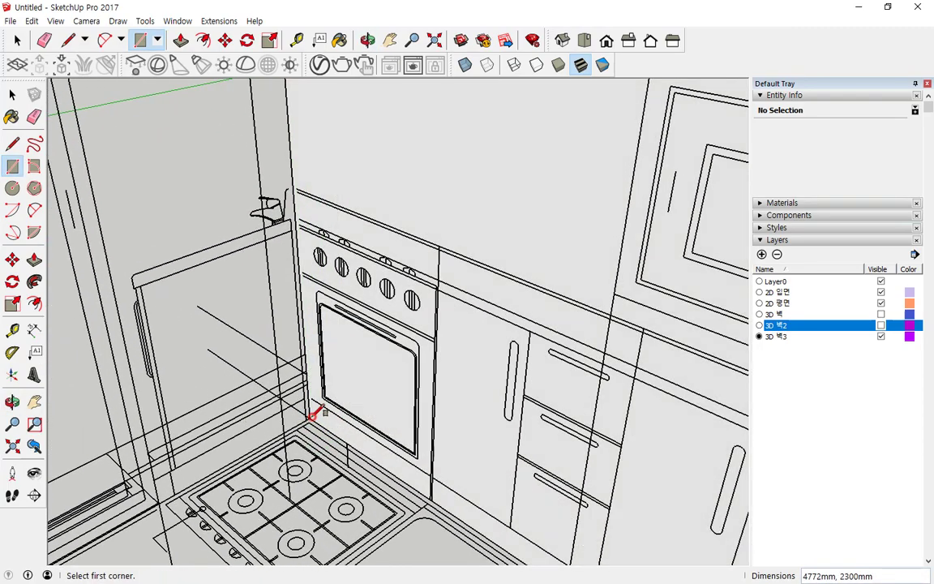
scroll(347, 410, "down", 3)
scroll(461, 357, "up", 1)
middle_click_drag(475, 349, 344, 328, "shift")
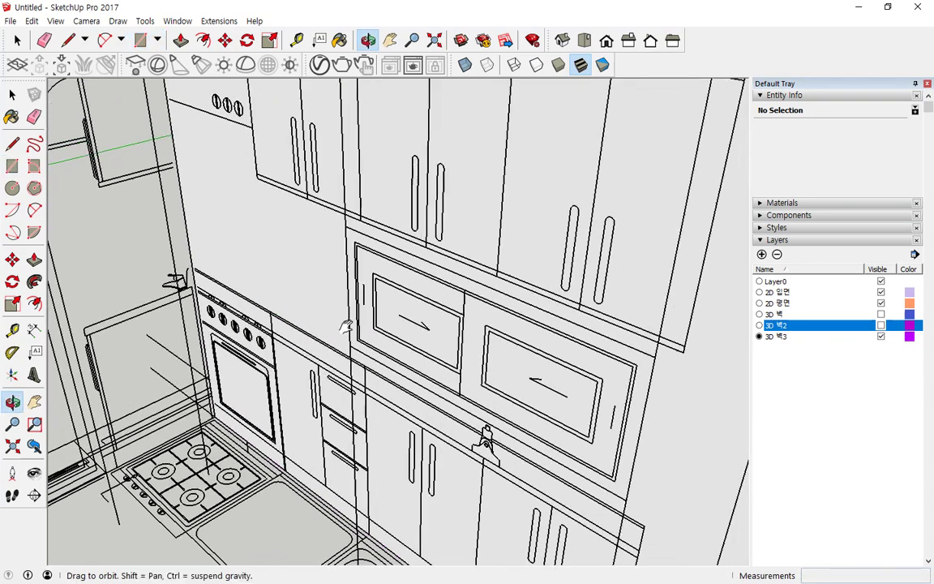
Draw a rectangle over the window outline on the kitchen wall face and delete the enclosed face to make an opening.
left_click(626, 499)
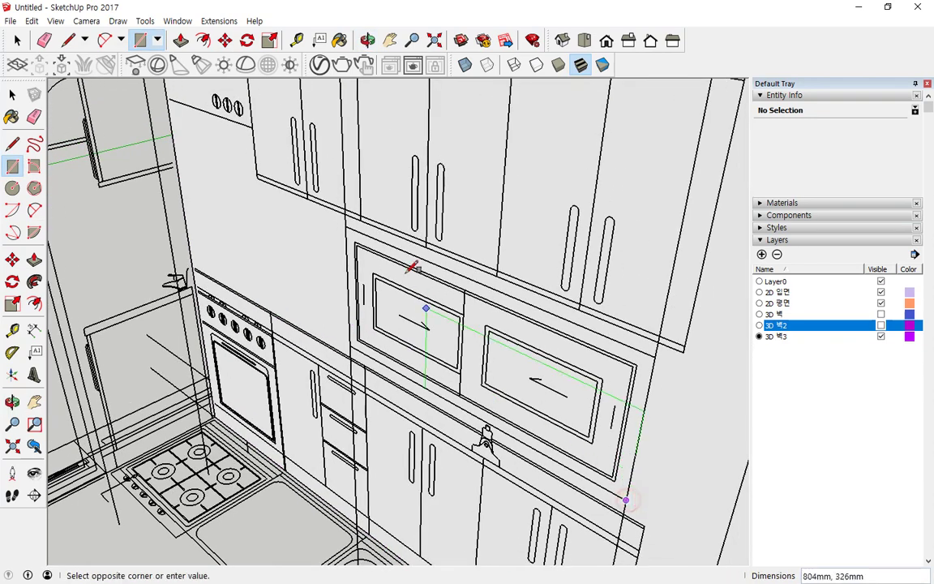
left_click(346, 228)
key("space")
left_click(426, 315)
key("Delete")
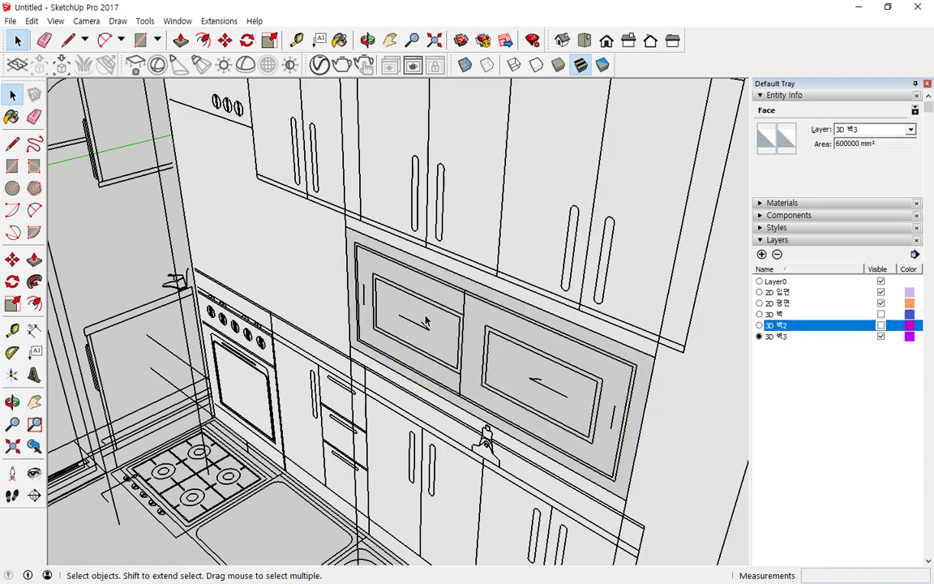
Push/Pull the kitchen wall's back face outward by 350 mm to give the wall thickness.
scroll(426, 316, "down", 4)
middle_click_drag(446, 380, 129, 277)
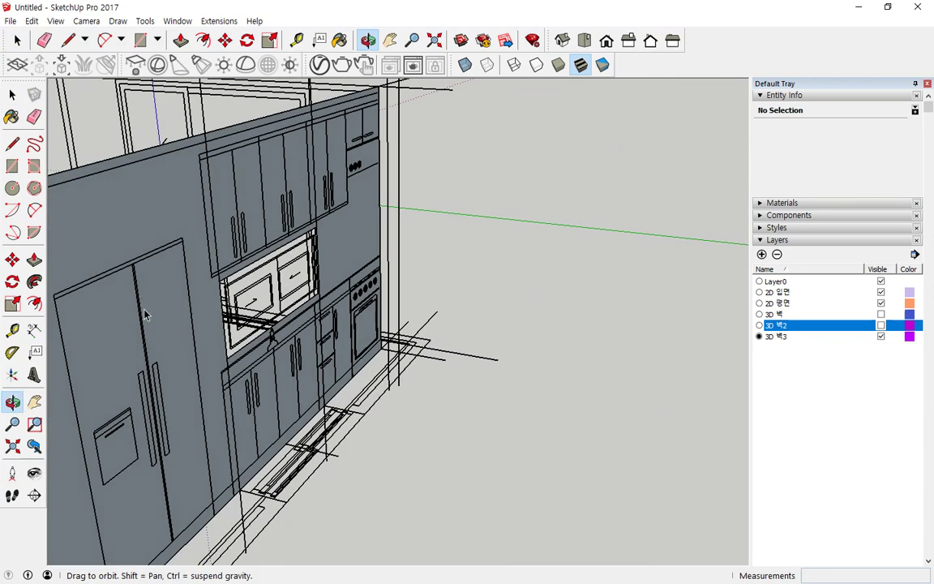
middle_click_drag(217, 411, 214, 363, "shift")
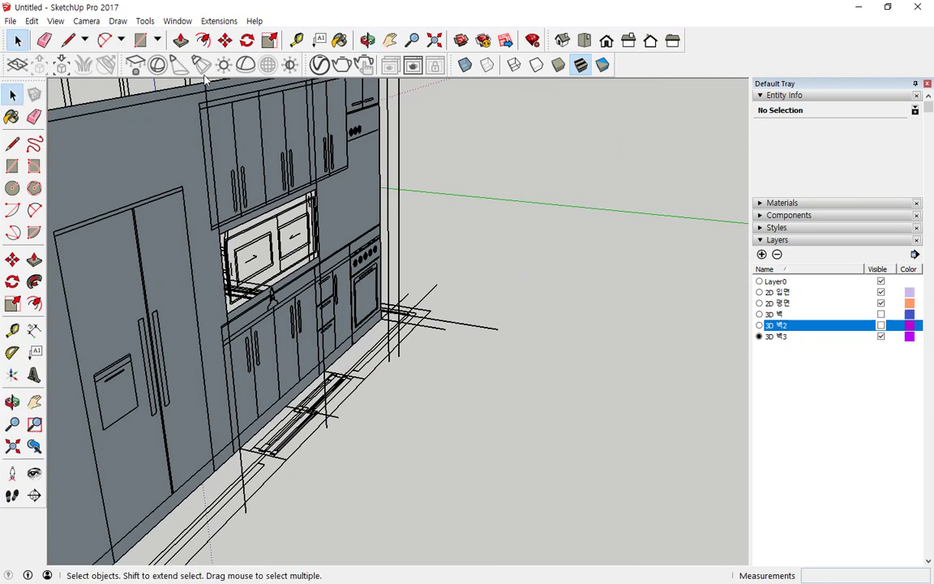
left_click(34, 260)
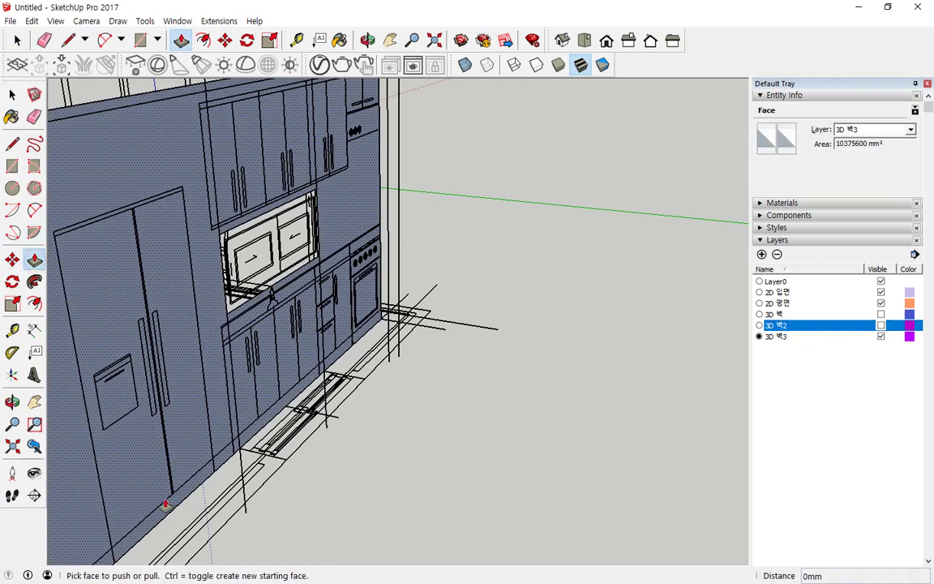
left_click_drag(164, 505, 211, 541)
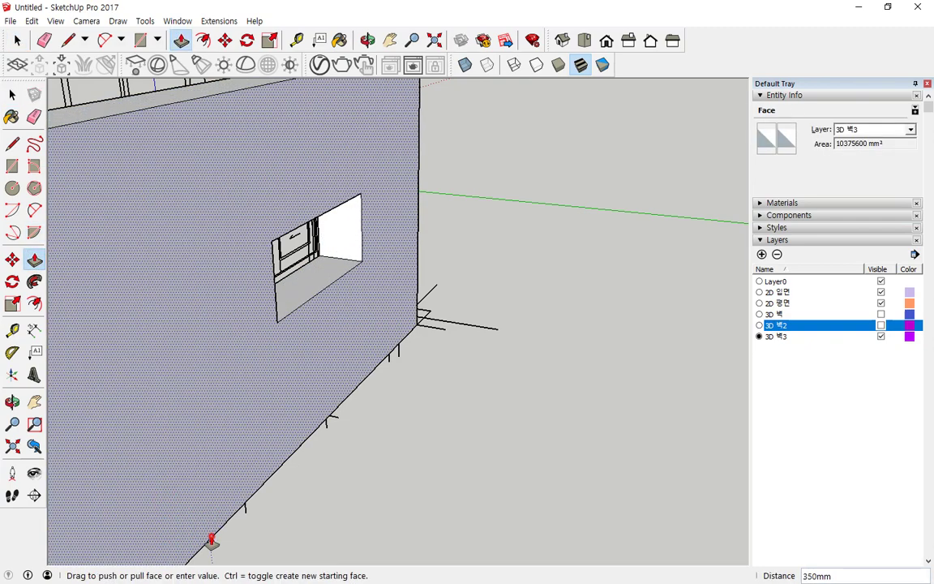
middle_click_drag(163, 429, 576, 409)
key("space")
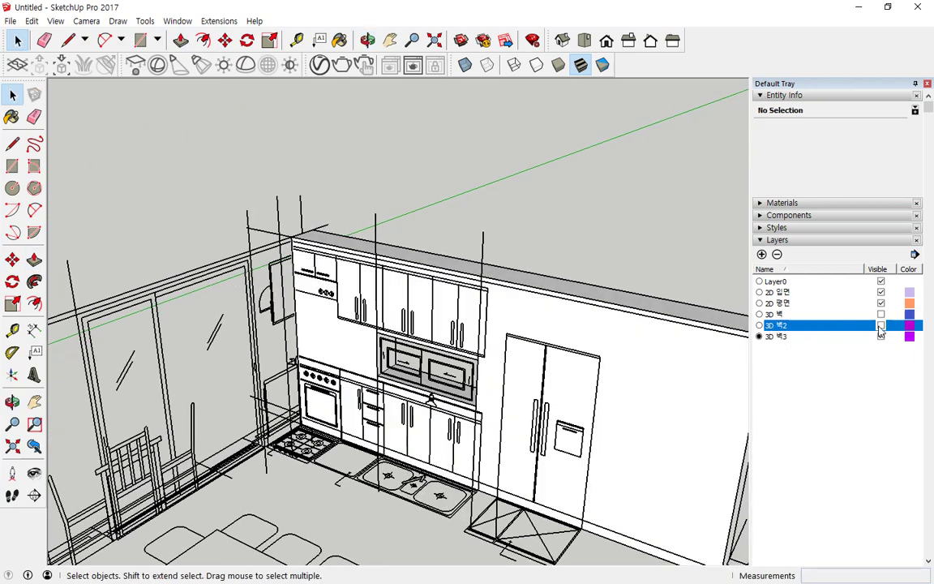
Show the 3D 벽 and 3D 벽2 layers and hide the 2D 평면, 2D 입면 and Layer0 layers.
left_click(881, 325)
left_click(882, 314)
middle_click_drag(390, 352, 650, 321)
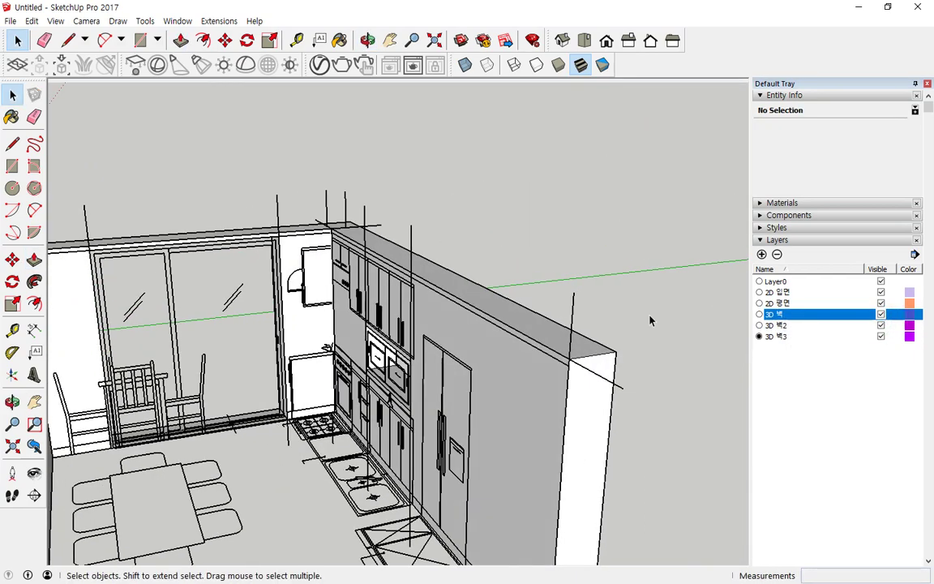
middle_click_drag(352, 308, 329, 335)
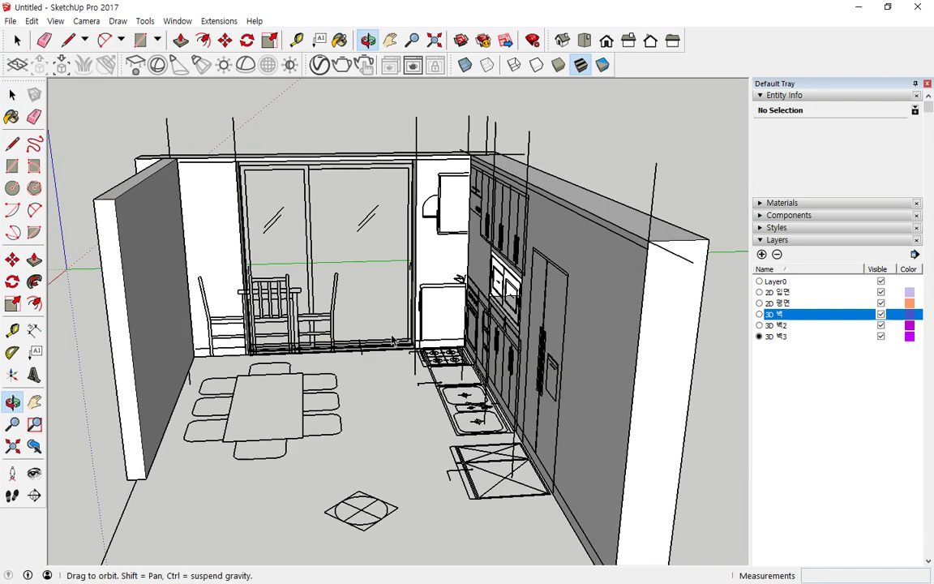
left_click(881, 304)
left_click(881, 292)
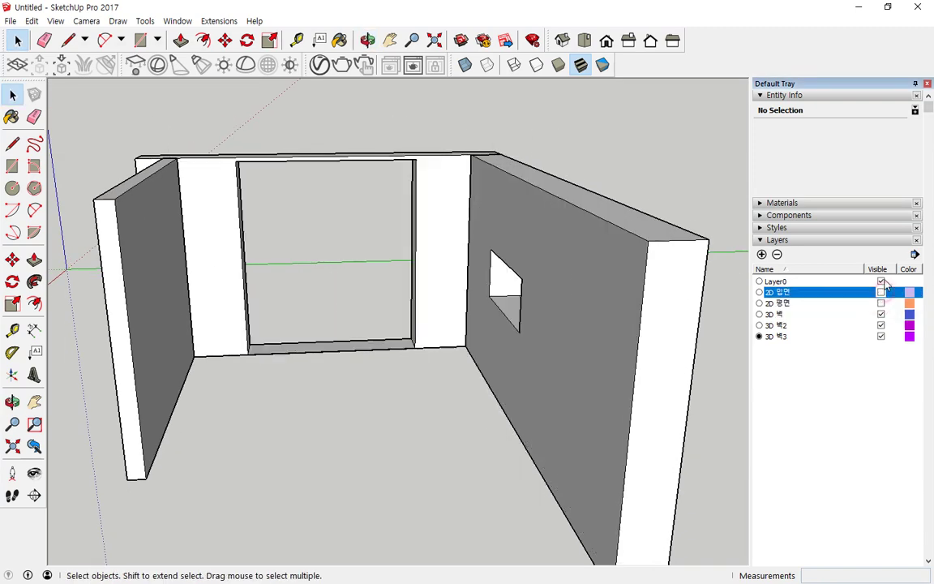
left_click(881, 281)
middle_click_drag(475, 318, 491, 406)
Add a layer named 3D 천정 and make it the current layer.
left_click(815, 380)
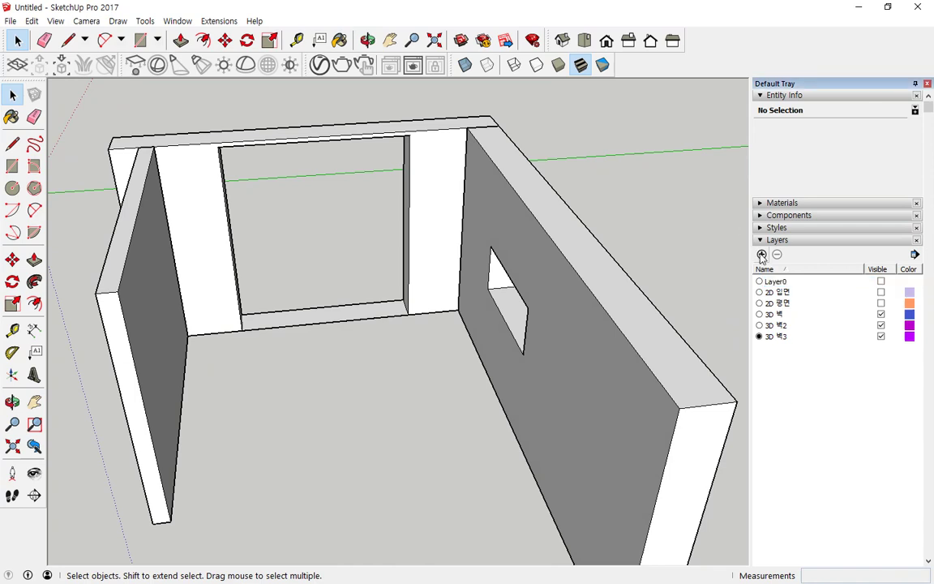
left_click(762, 255)
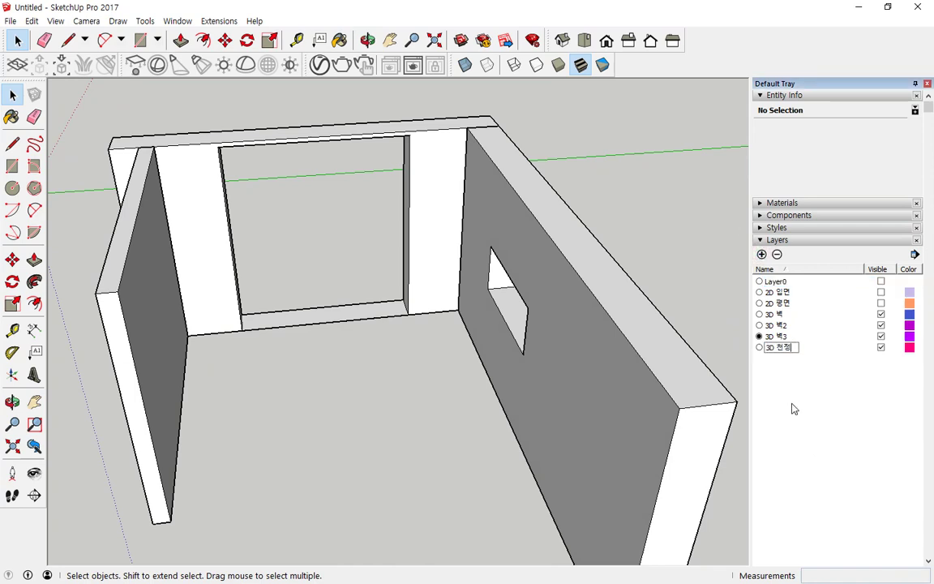
left_click(760, 348)
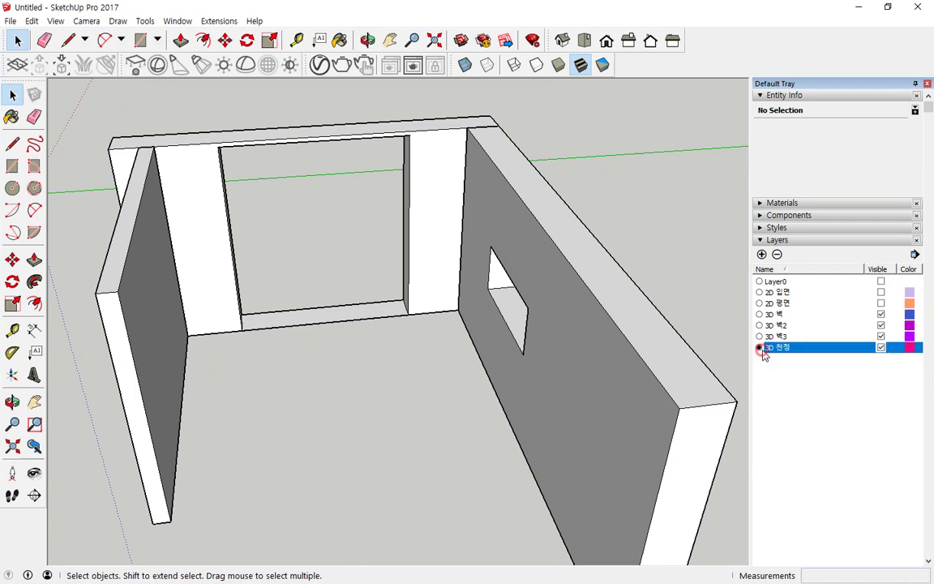
Group all geometry of the wall with the small window opening and assign the group to the 3D 벽3 layer.
triple_click(569, 244)
right_click(569, 244)
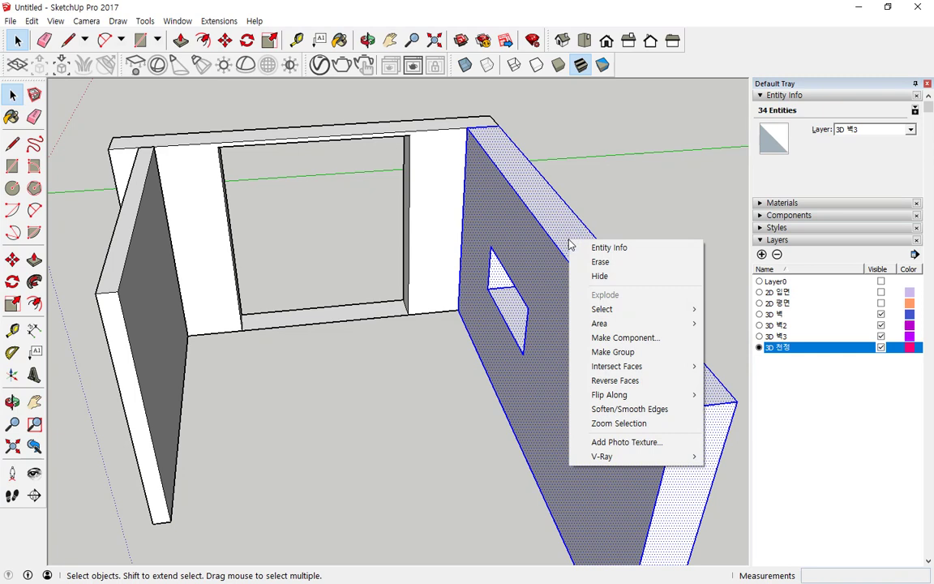
left_click(613, 352)
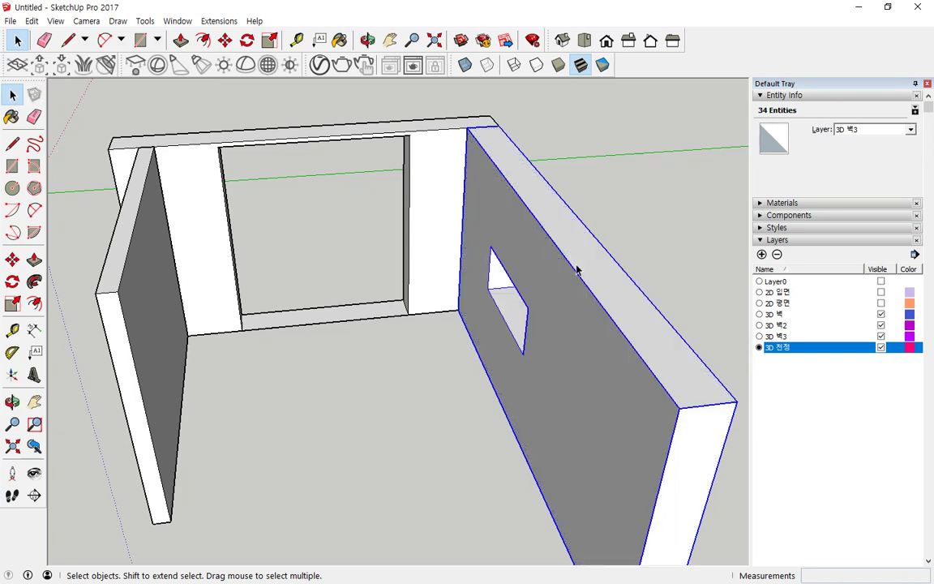
left_click(910, 130)
left_click(892, 184)
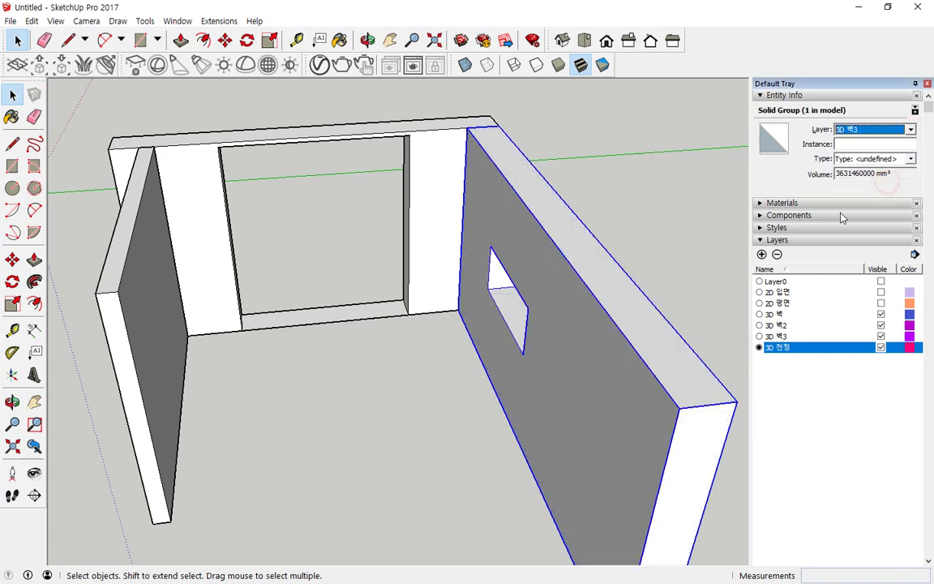
left_click(784, 396)
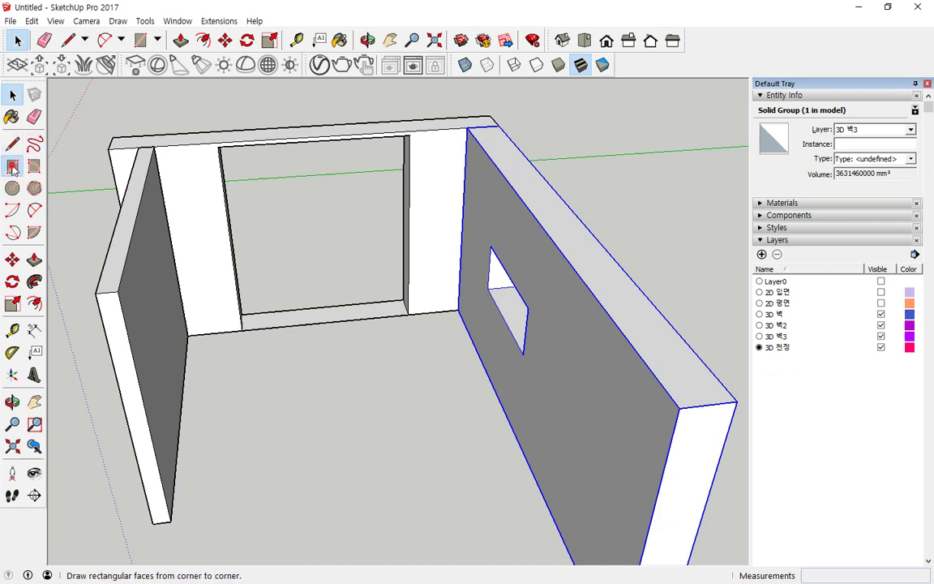
Draw a ceiling rectangle across the tops of the walls between their outer corners and make it a group.
left_click(12, 165)
left_click(113, 137)
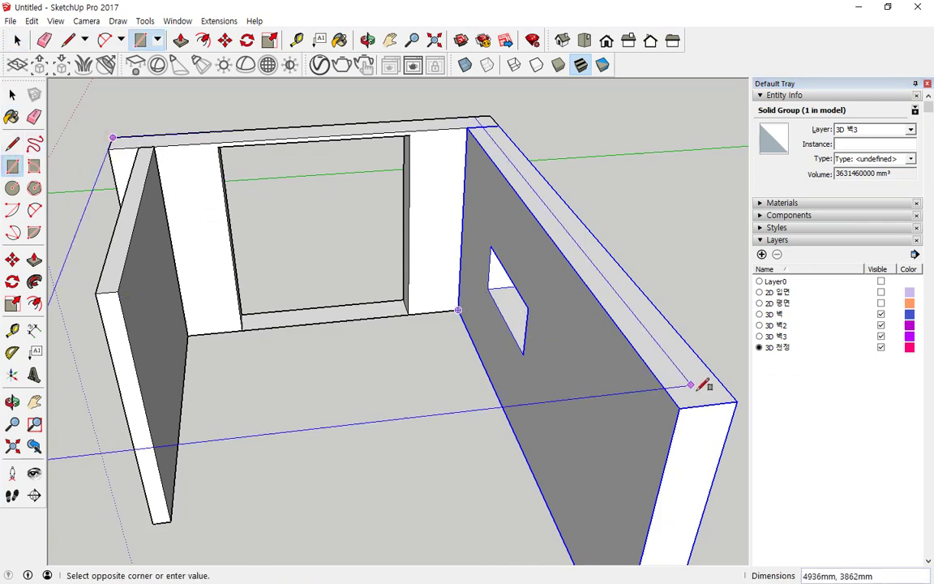
left_click(738, 399)
key("space")
left_click(353, 347)
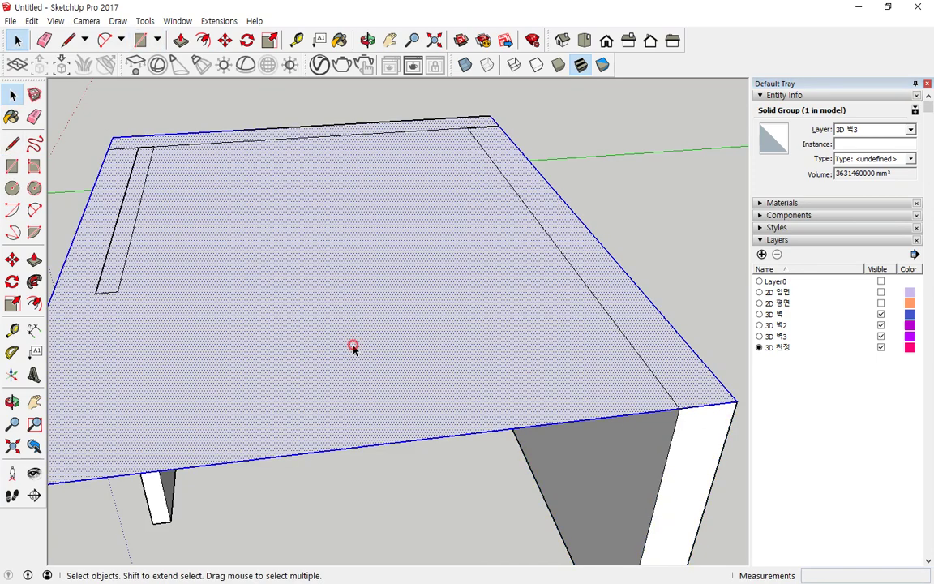
right_click(353, 346)
key("g")
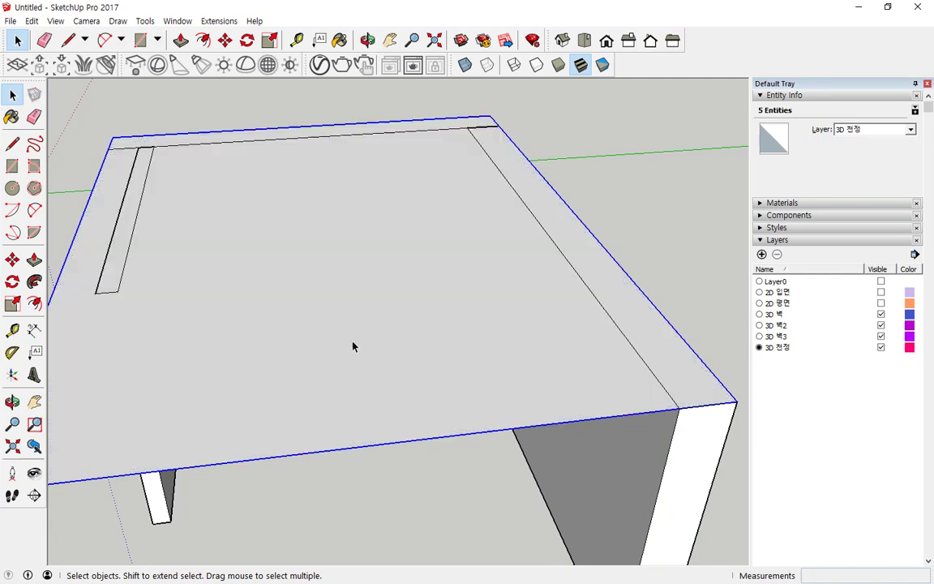
middle_click_drag(382, 438, 372, 251)
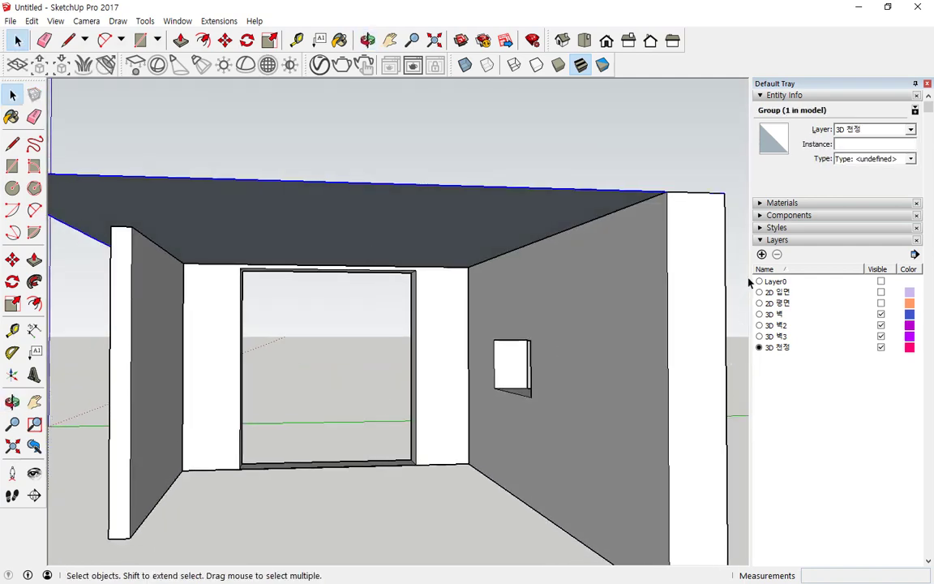
Add a layer named 3D 바닥 and make it the current layer.
left_click(762, 255)
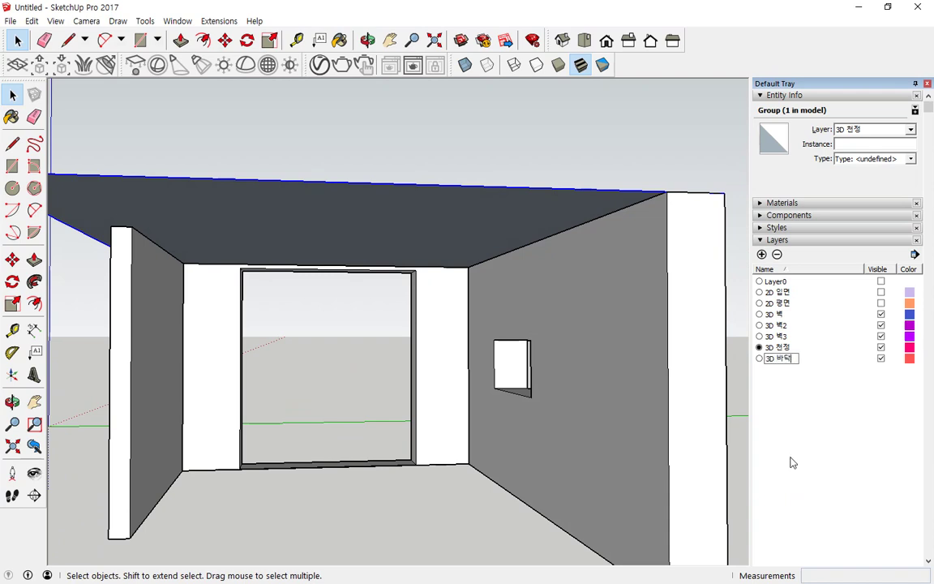
key("Return")
left_click(759, 314)
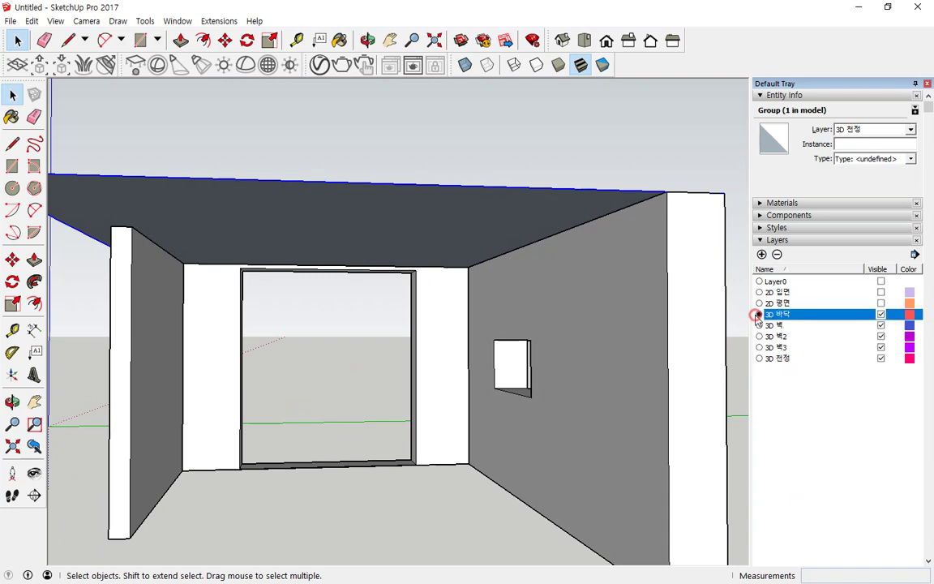
Draw a floor rectangle across the undersides of the walls between their outer corners and make it a group.
scroll(367, 298, "down", 3)
middle_click_drag(376, 350, 146, 174)
left_click(12, 166)
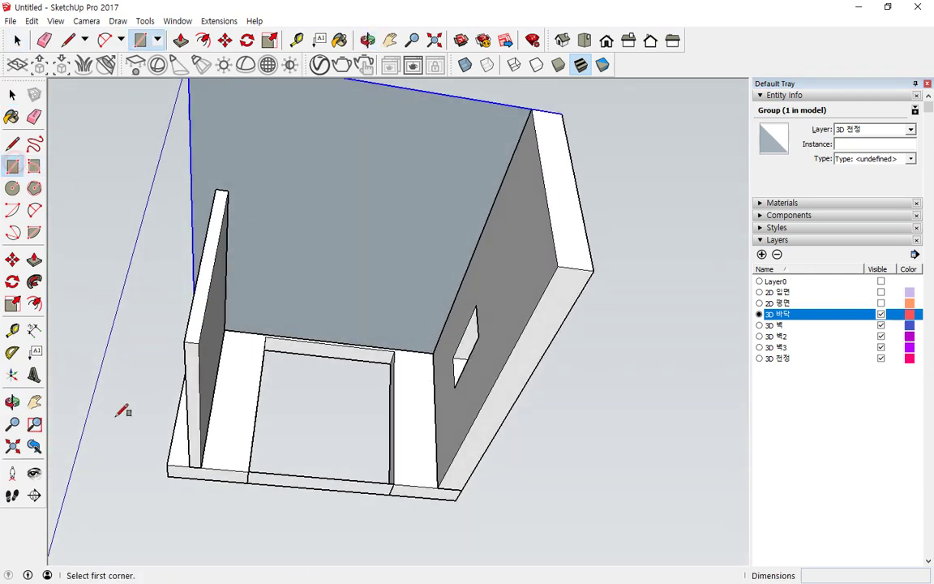
left_click(169, 475)
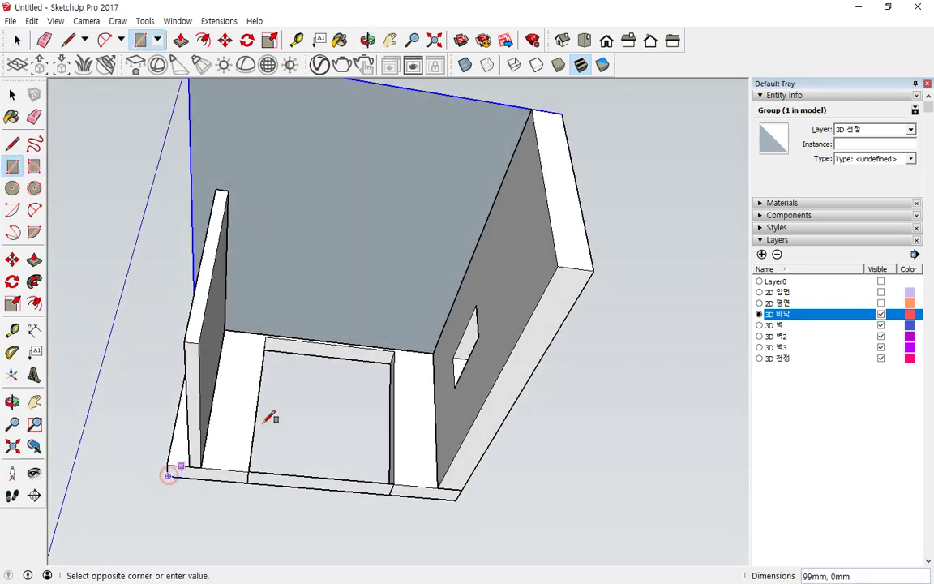
left_click(596, 270)
key("space")
double_click(397, 326)
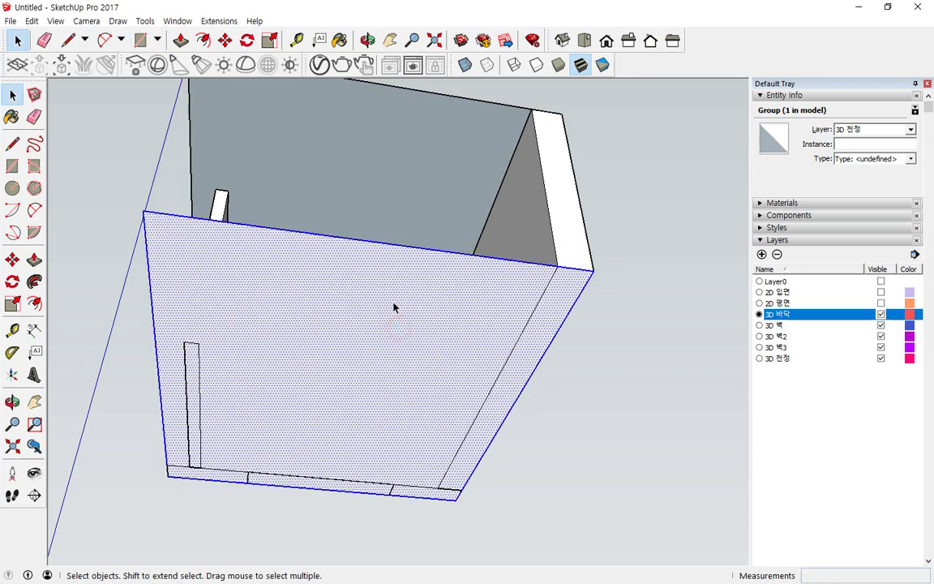
right_click(395, 304)
key("g")
middle_click_drag(395, 299, 391, 358)
scroll(465, 362, "up", 3)
middle_click_drag(466, 362, 454, 394)
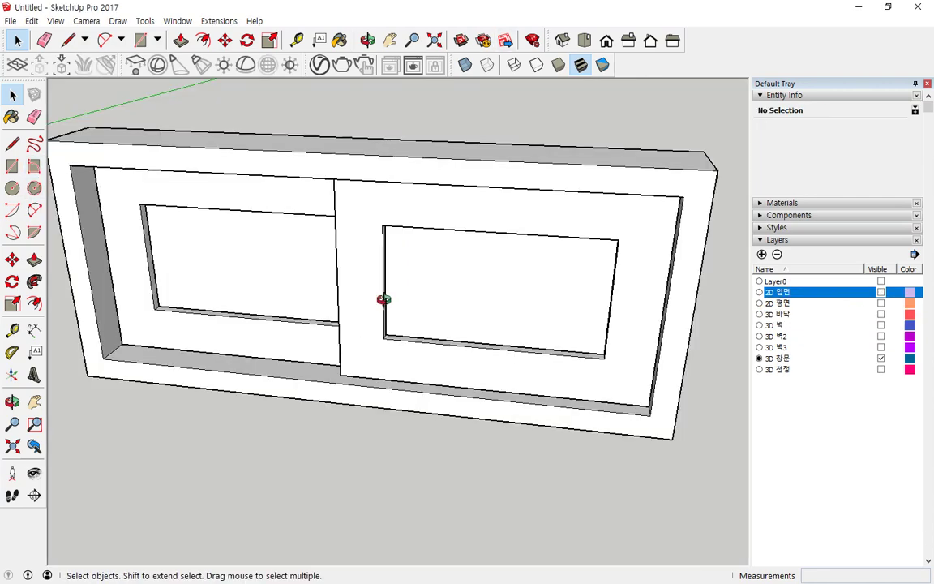
middle_click_drag(382, 299, 666, 249)
left_click_drag(666, 249, 215, 295)
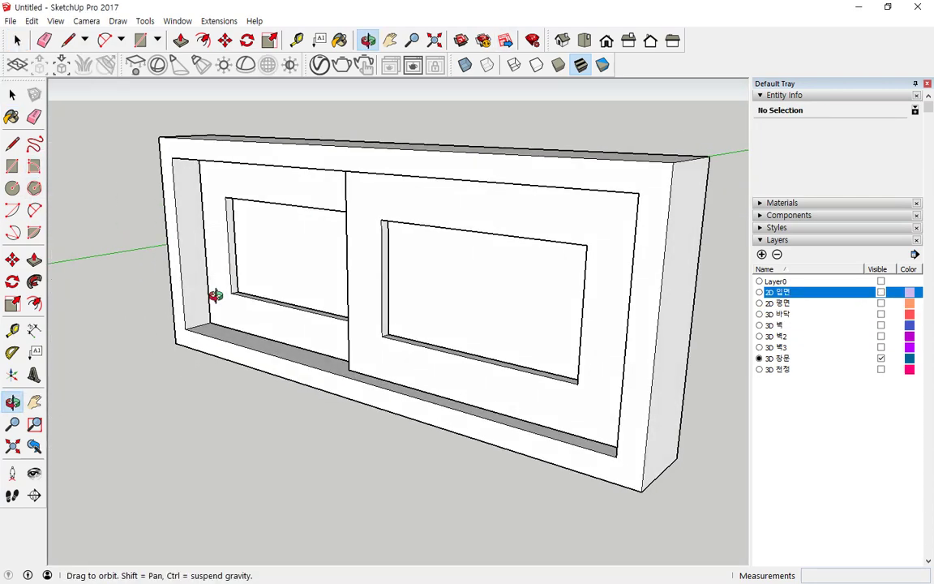
left_click(13, 95)
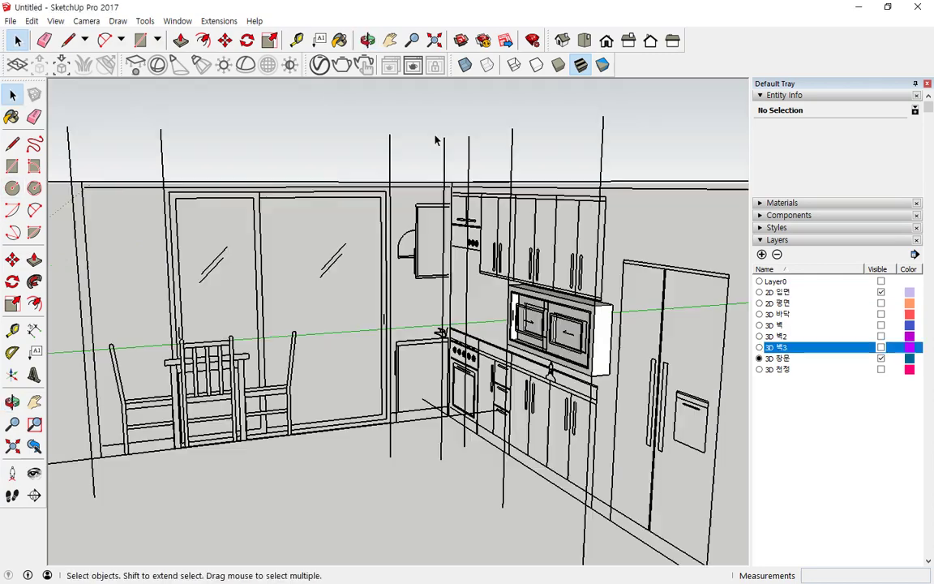
Draw a 2250 x 2000 mm rectangle around the large window's outer frame and a second rectangle along the frame's inner edge.
scroll(240, 240, "up", 5)
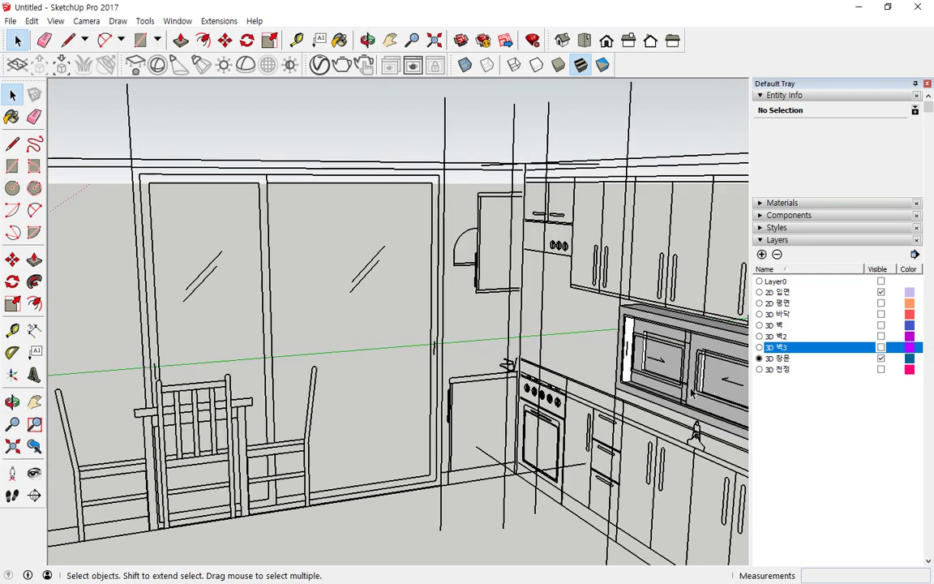
scroll(438, 493, "up", 8)
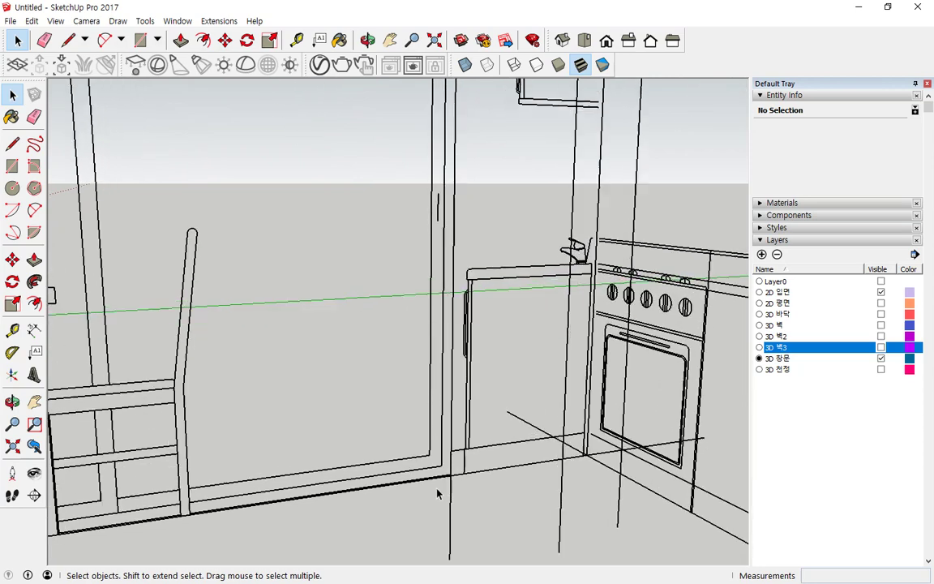
scroll(442, 493, "up", 4)
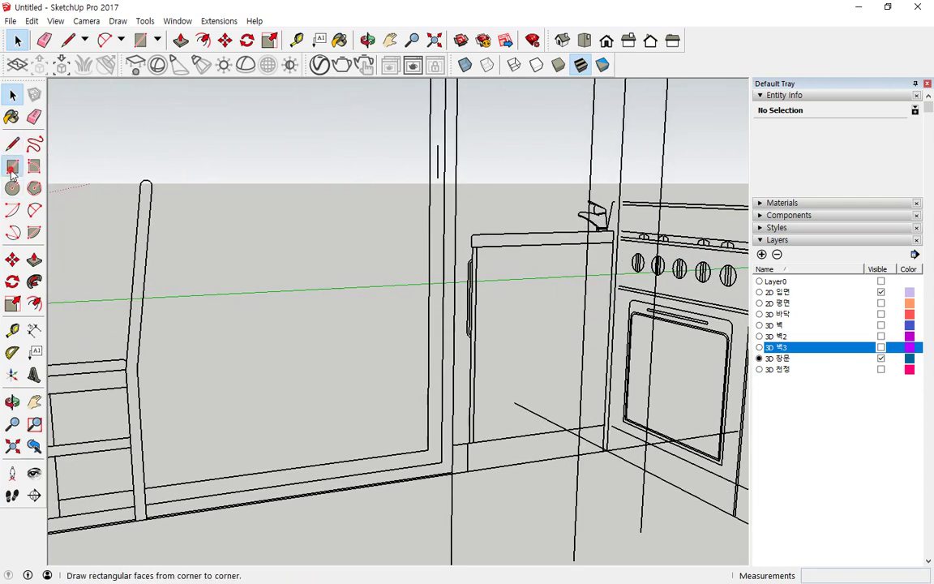
left_click(12, 167)
left_click(452, 472)
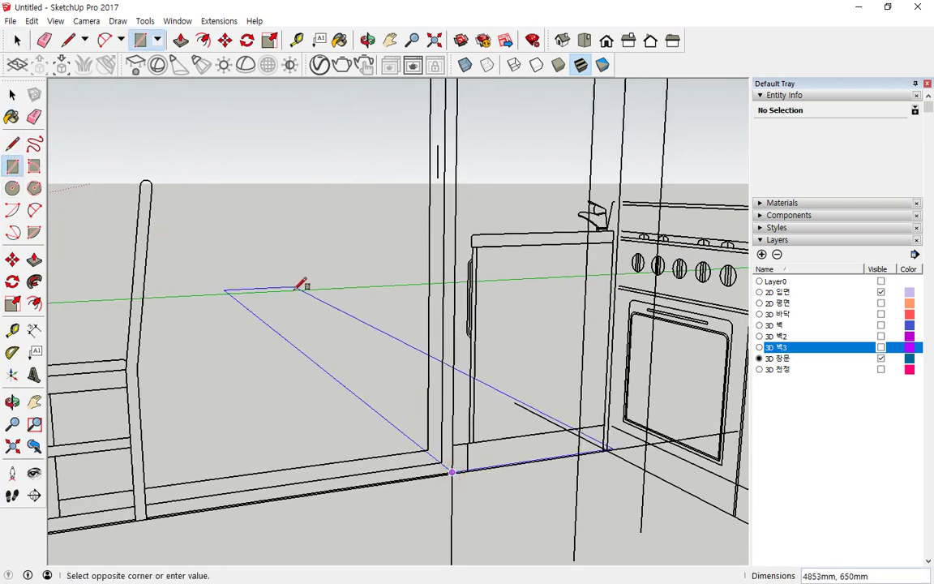
scroll(288, 271, "down", 4)
scroll(229, 242, "down", 3)
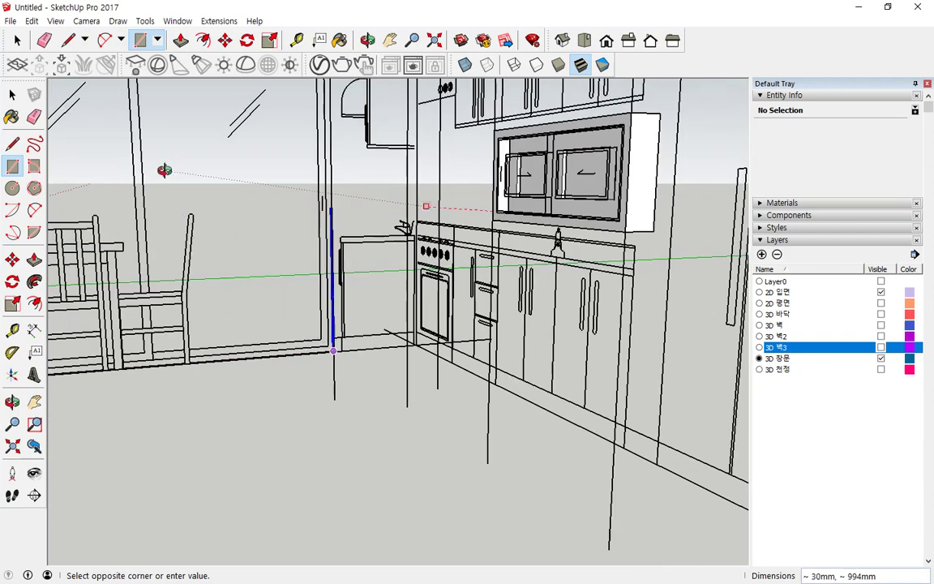
middle_click_drag(164, 169, 334, 390, "shift")
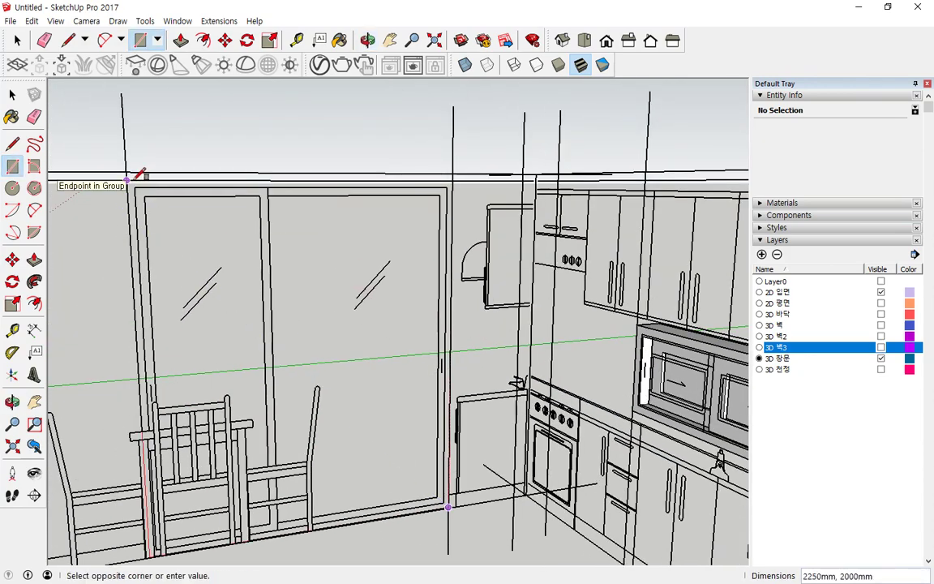
left_click(127, 180)
left_click(134, 189)
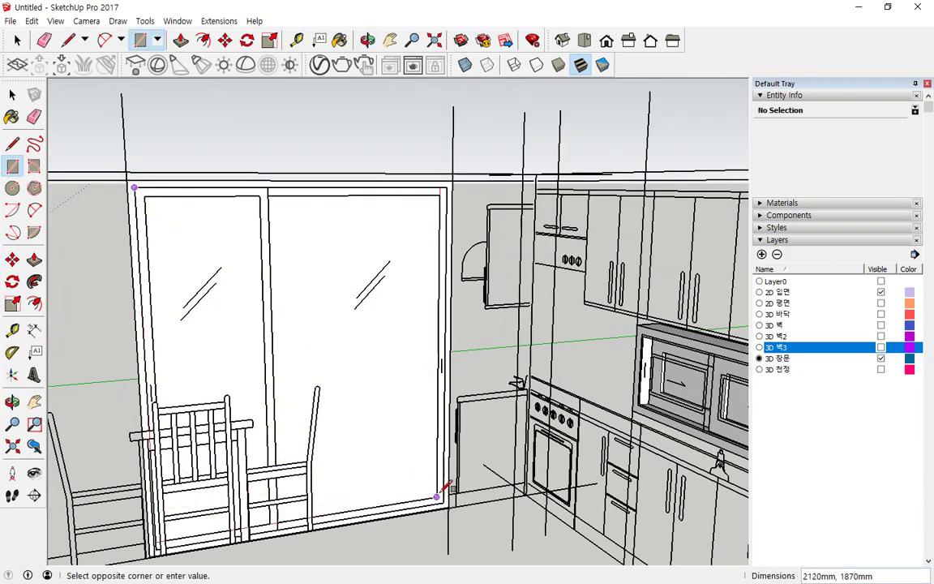
left_click(443, 502)
Delete the face inside the large window's inner rectangle, leaving only the frame border.
key("space")
left_click(340, 275)
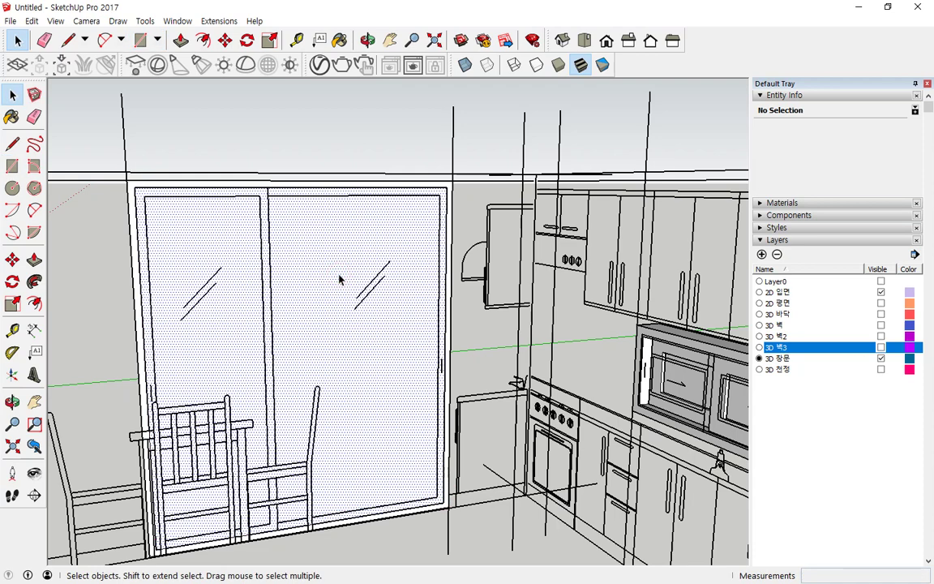
left_click(147, 235)
Extrude the large window's frame face 150 mm with Push/Pull.
scroll(130, 237, "up", 3)
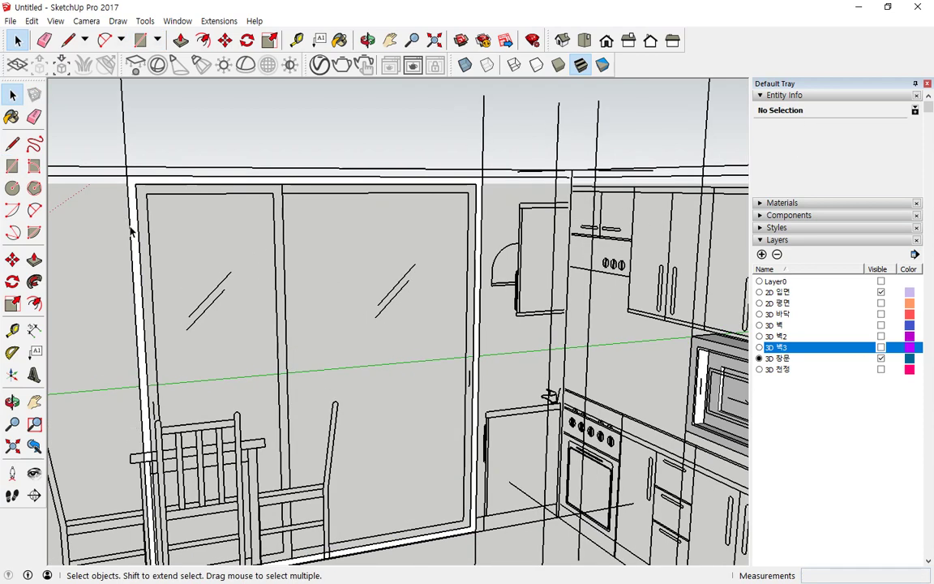
left_click(35, 260)
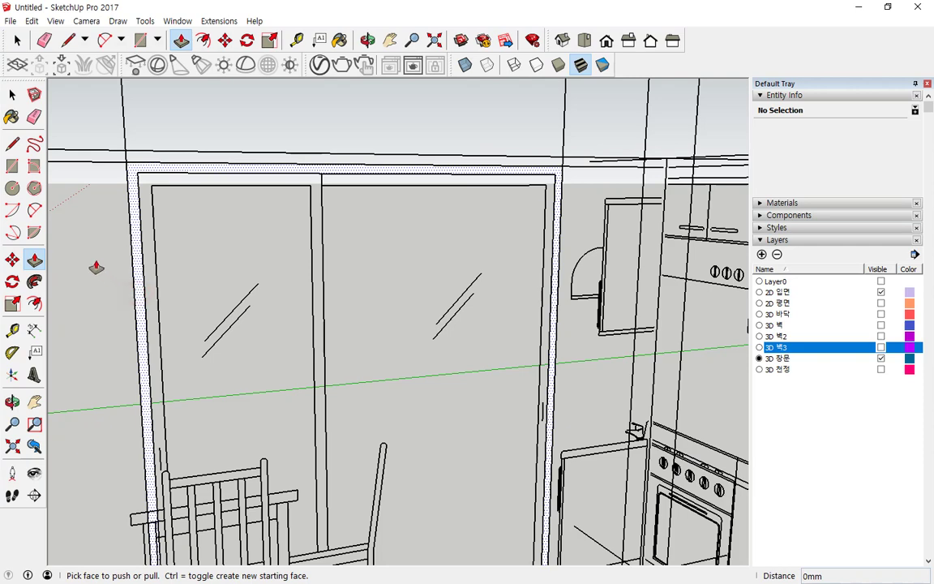
double_click(138, 249)
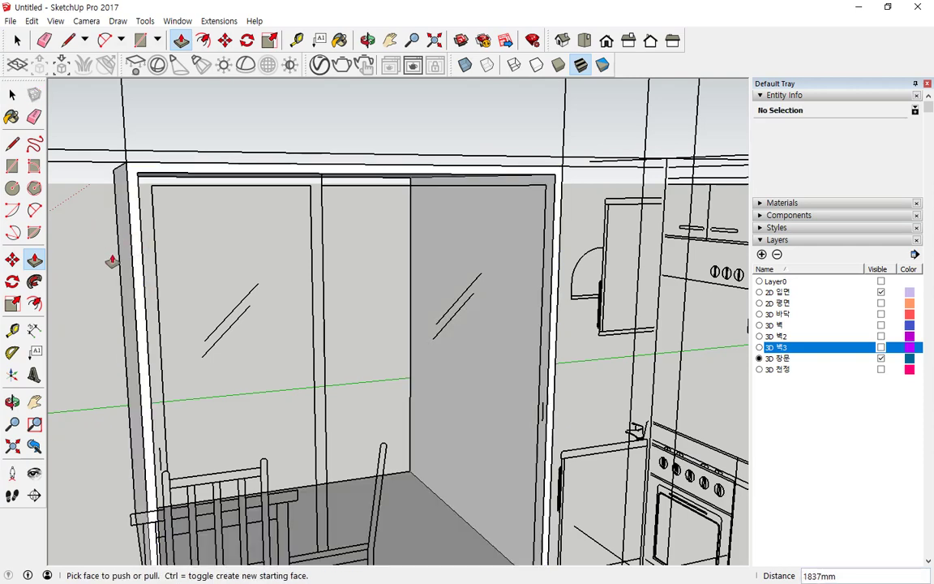
key("ctrl+z")
left_click(140, 290)
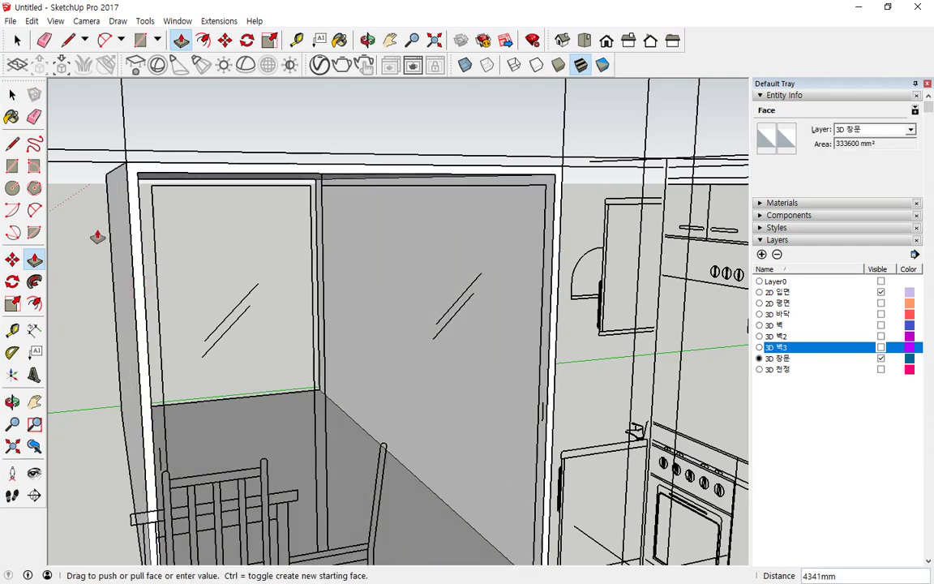
type("150")
key("Return")
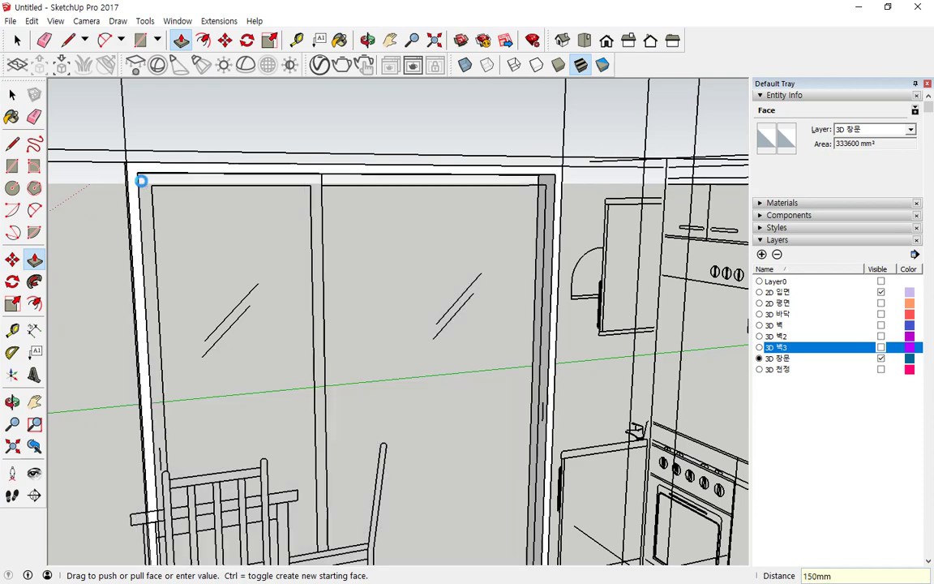
Select all connected geometry of the extruded large window frame and make it a group.
middle_click_drag(334, 309, 187, 392)
key("space")
triple_click(194, 394)
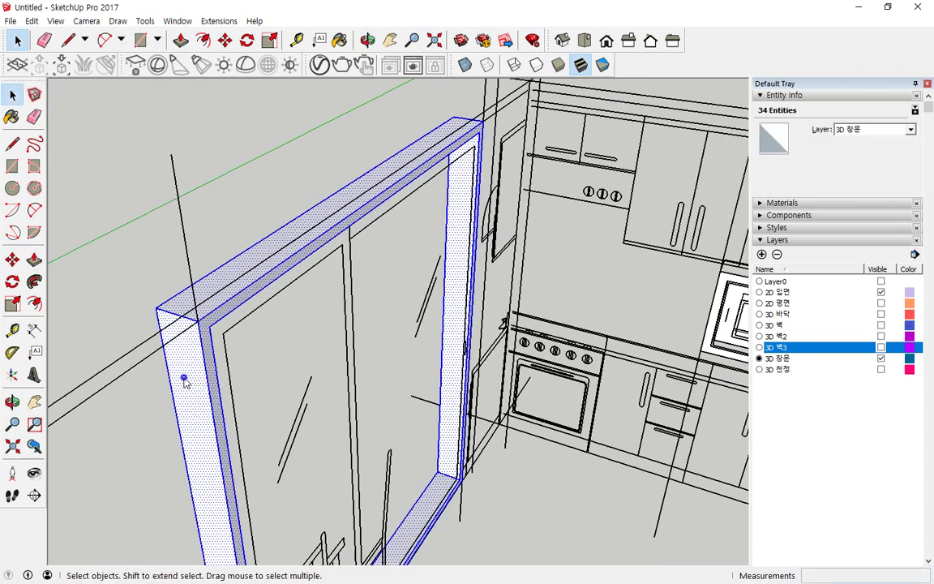
right_click(183, 379)
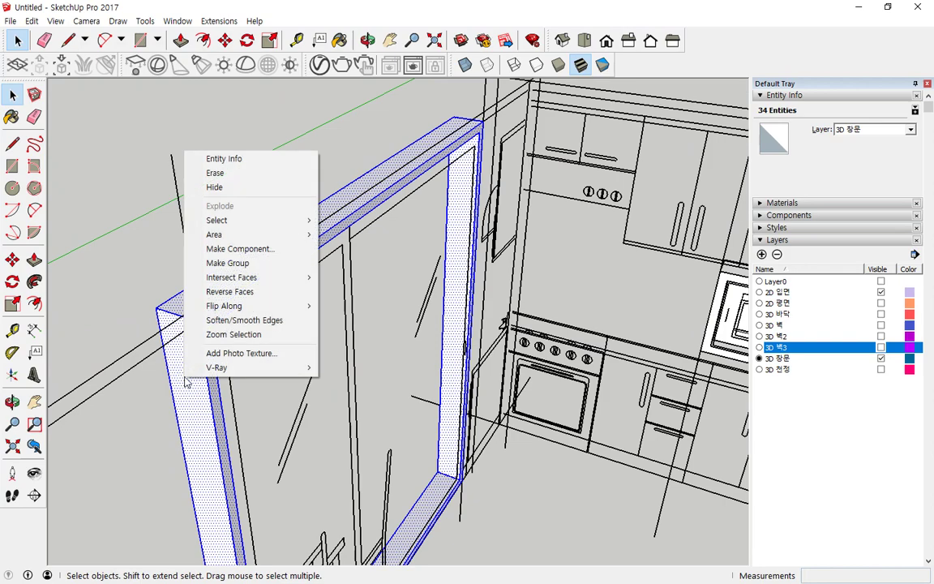
key("g")
middle_click_drag(349, 412, 227, 366)
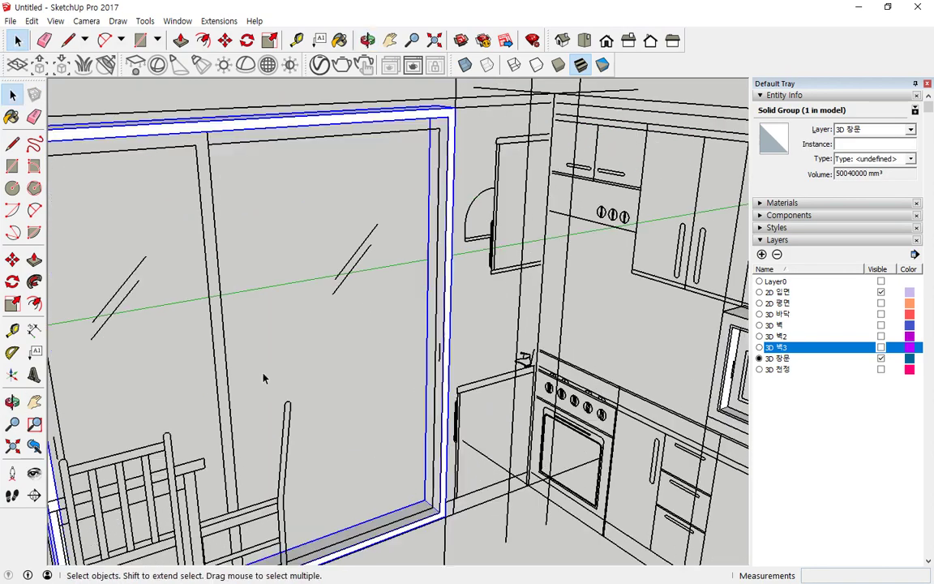
scroll(267, 374, "down", 2)
left_click_drag(144, 241, 97, 193)
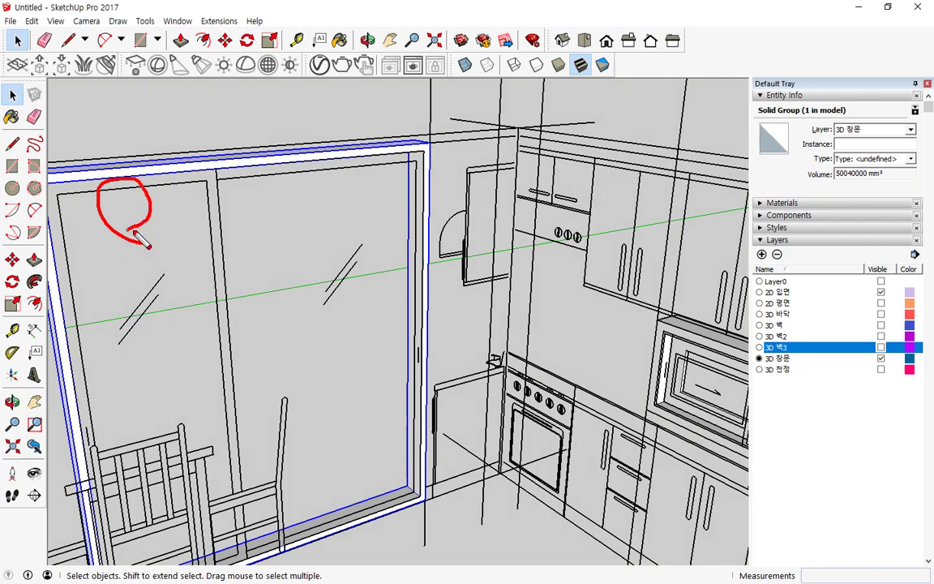
left_click_drag(347, 285, 338, 283)
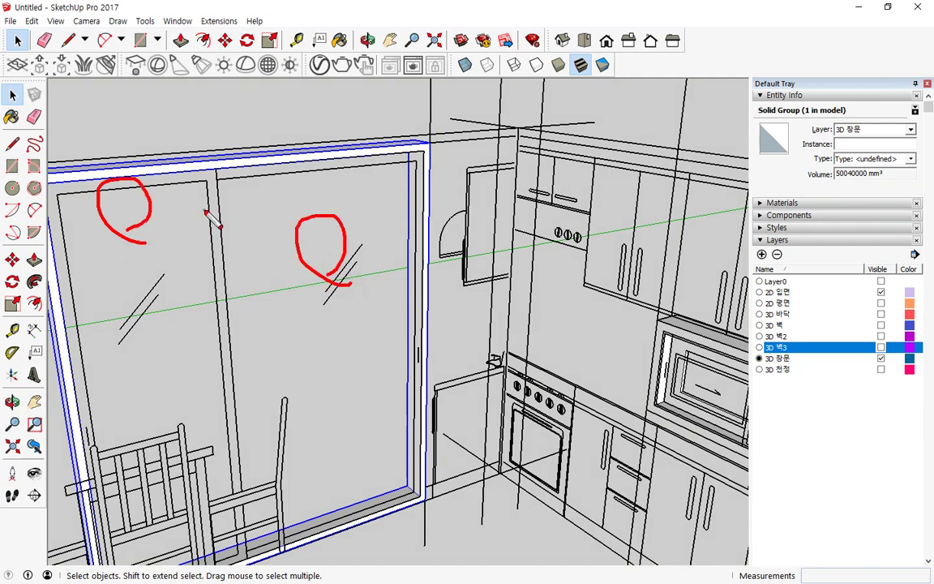
key("Escape")
scroll(386, 321, "down", 1)
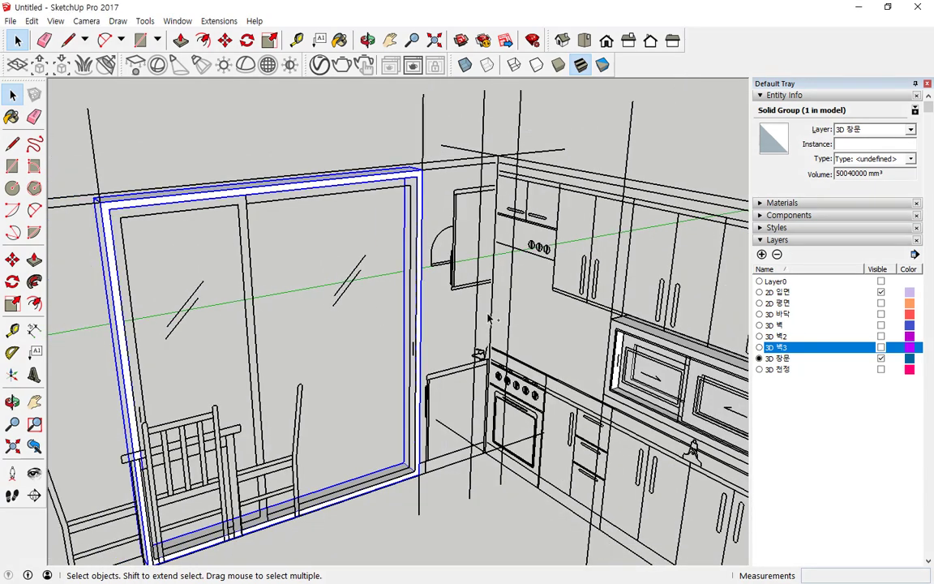
middle_click_drag(421, 285, 417, 286)
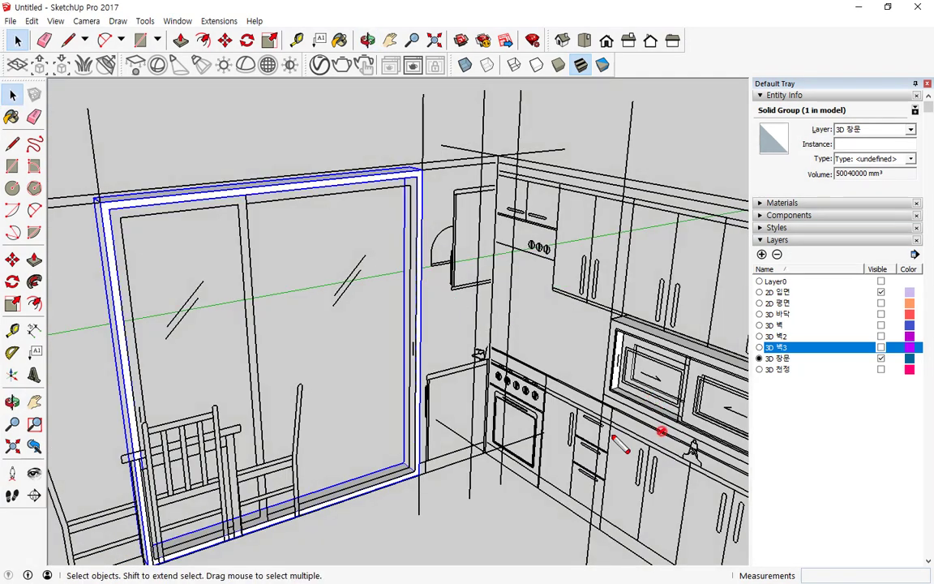
mouse_move(662, 432)
left_mouse_down()
mouse_move(717, 338)
mouse_move(673, 455)
left_mouse_up()
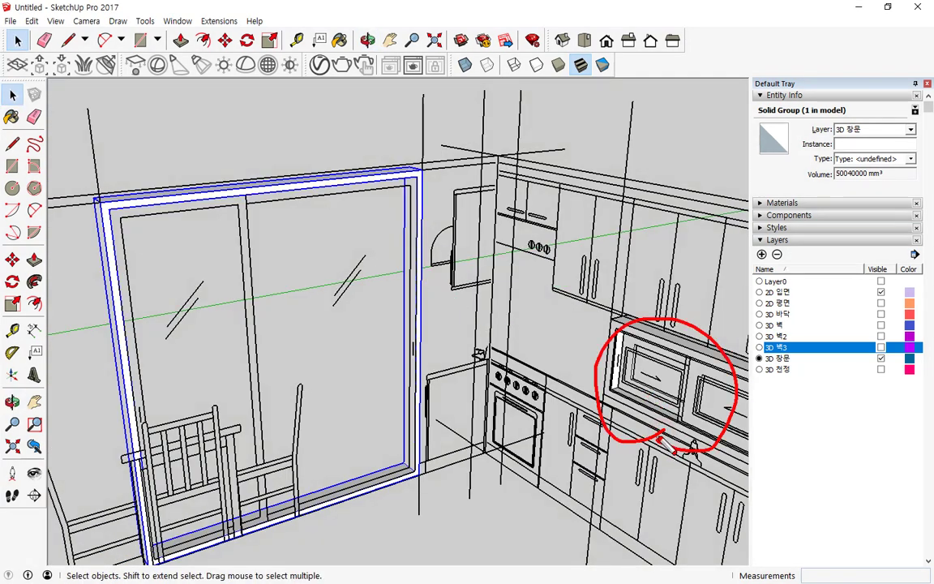
left_click_drag(204, 282, 218, 307)
left_click_drag(357, 328, 369, 342)
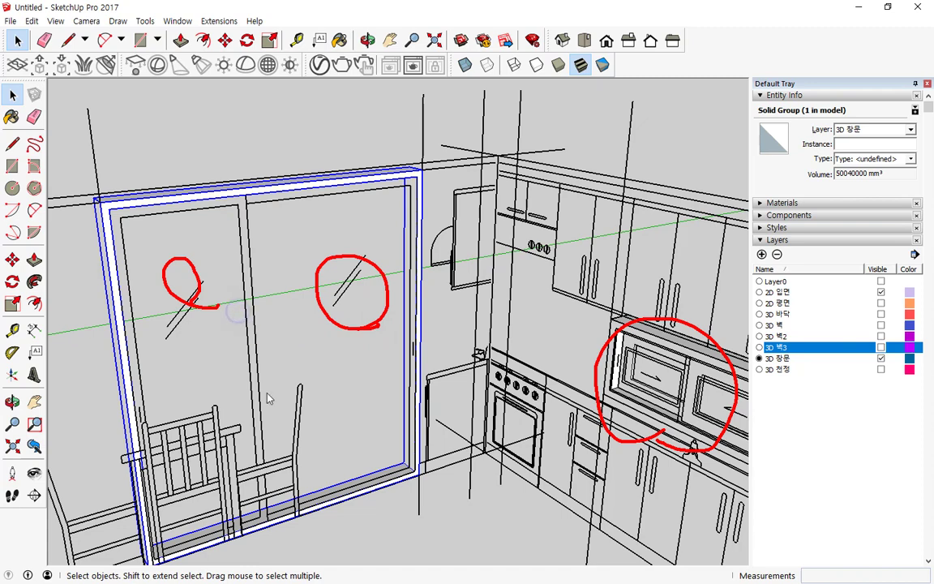
right_click(237, 312)
left_click(284, 302)
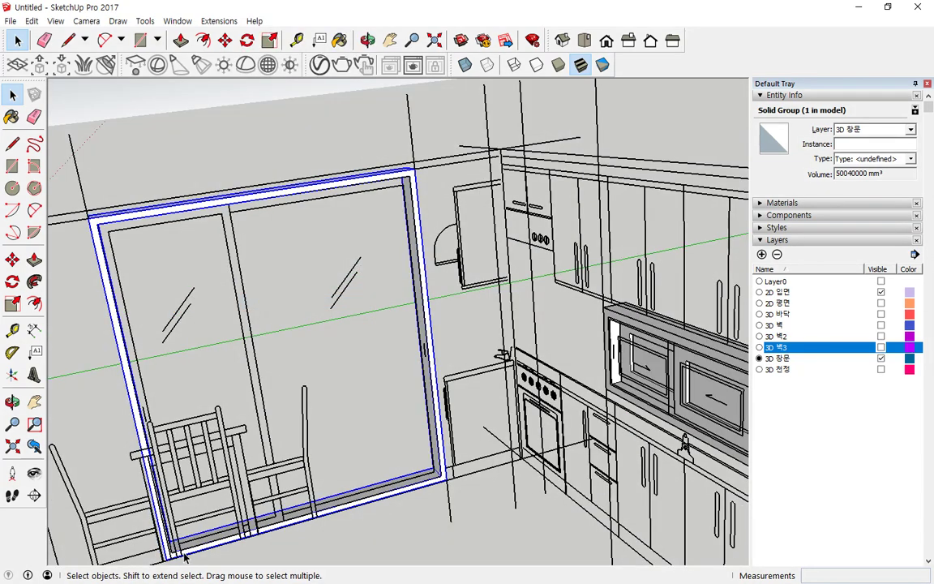
Draw a 2170 x 750 mm rectangle over the left sliding sash and a 2070 x 650 mm rectangle along its glass opening.
scroll(185, 558, "up", 3)
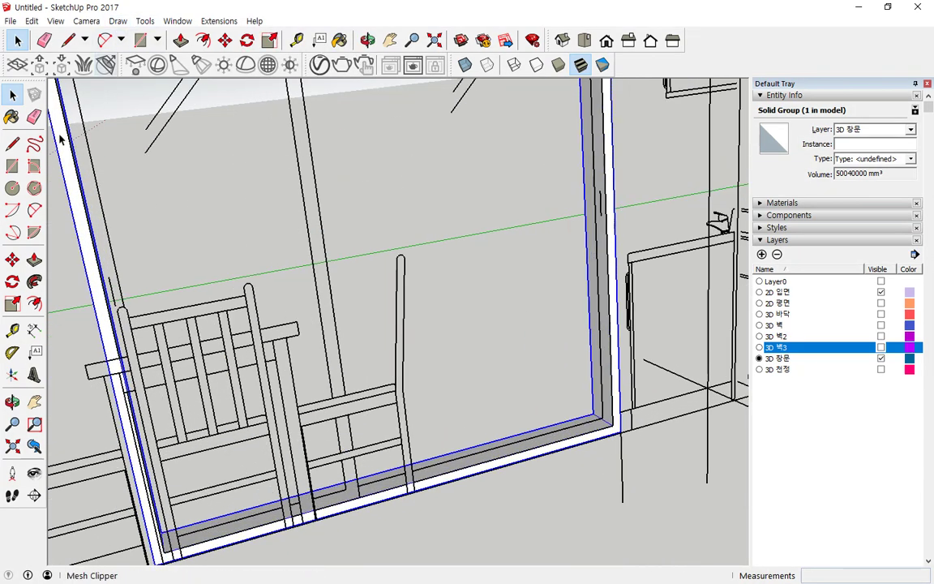
left_click(28, 174)
scroll(159, 545, "up", 3)
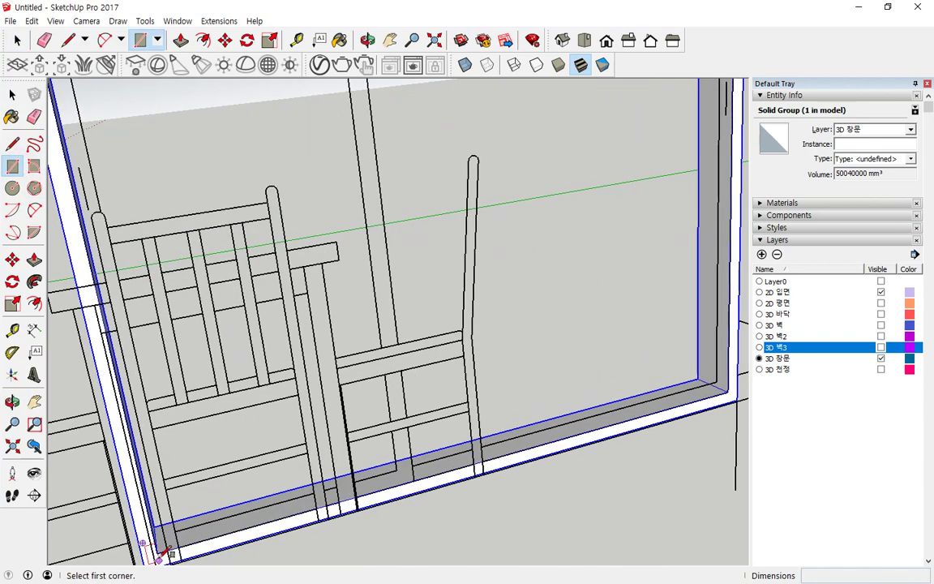
left_click(157, 552)
middle_click_drag(317, 379, 376, 278)
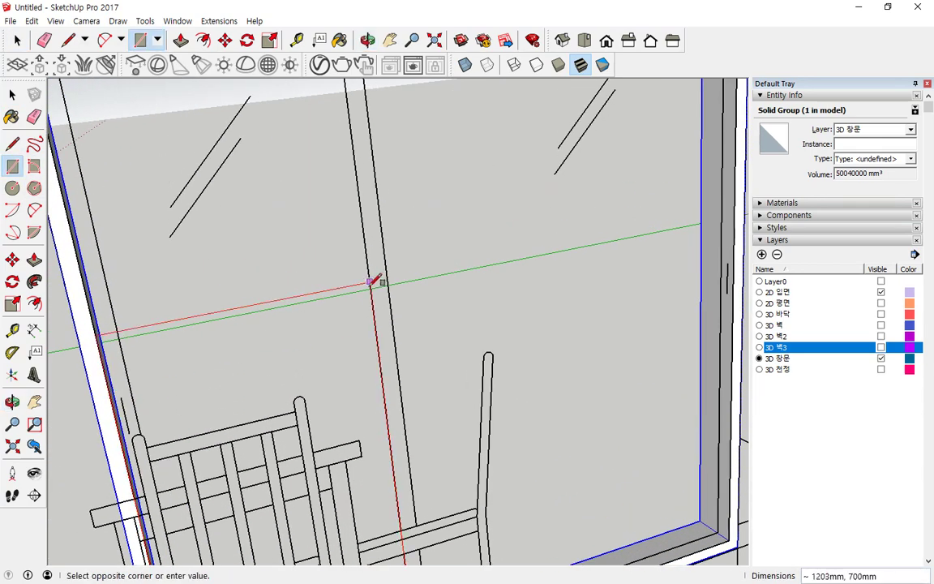
scroll(333, 158, "down", 3)
scroll(341, 178, "up", 2)
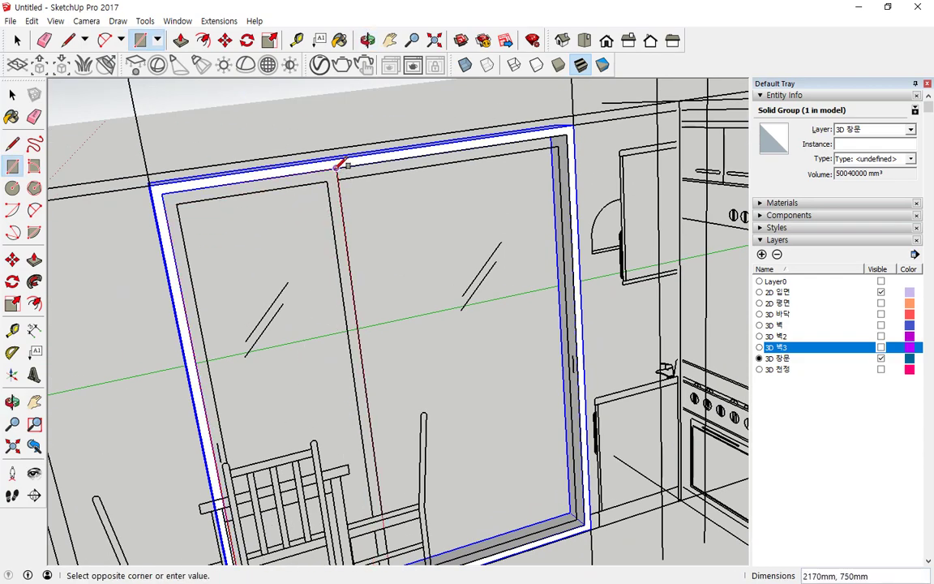
left_click(338, 167)
middle_click_drag(358, 304, 329, 152)
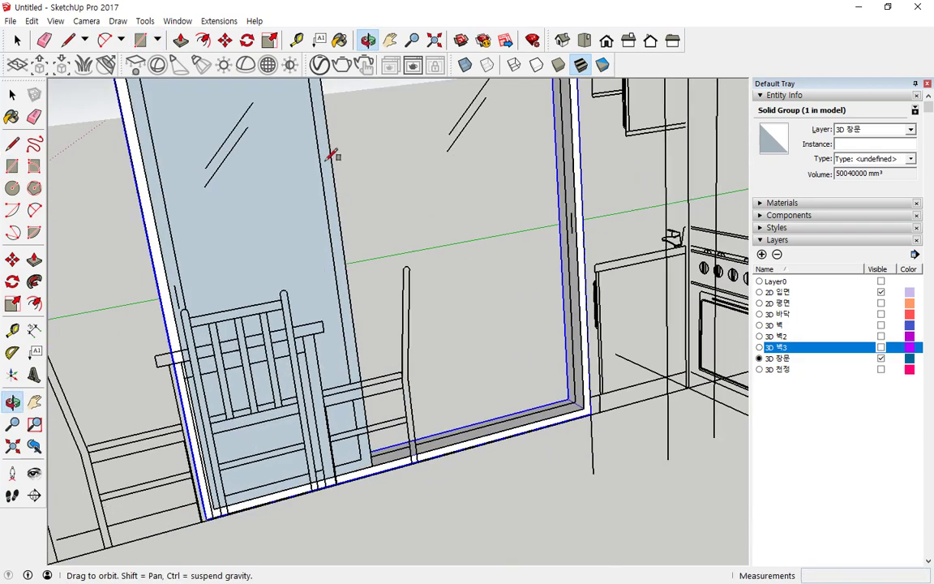
left_click(363, 457)
scroll(199, 162, "down", 3)
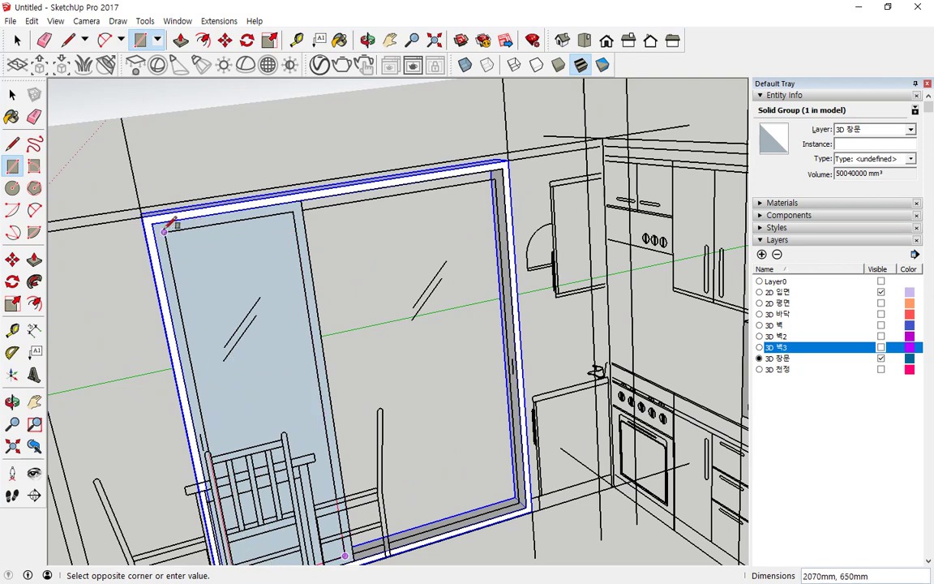
Delete the glass-opening face inside the left sash, leaving only the sash border.
key("space")
key("ctrl+z")
left_click(303, 317)
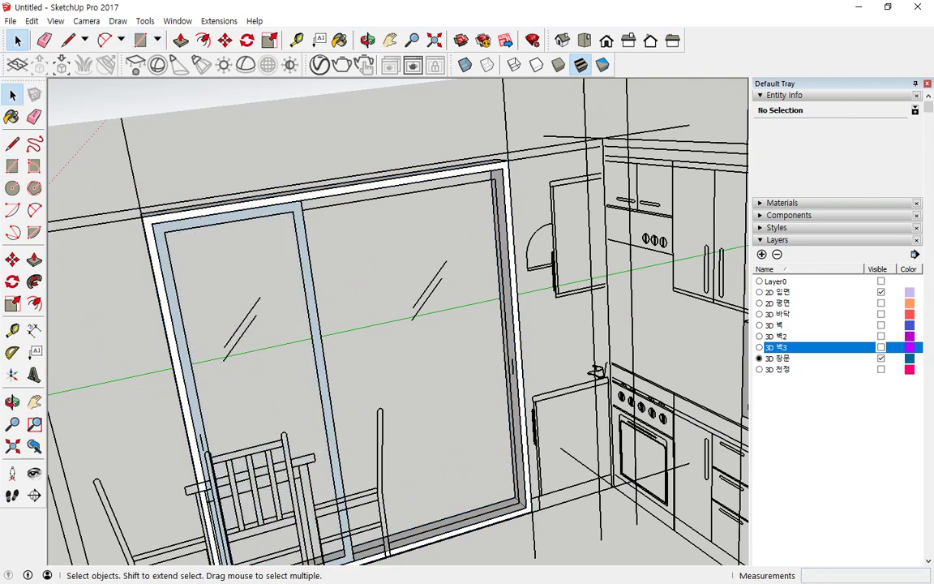
Extrude the left sash's border face 40 mm with Push/Pull.
left_click(35, 260)
left_click(173, 315)
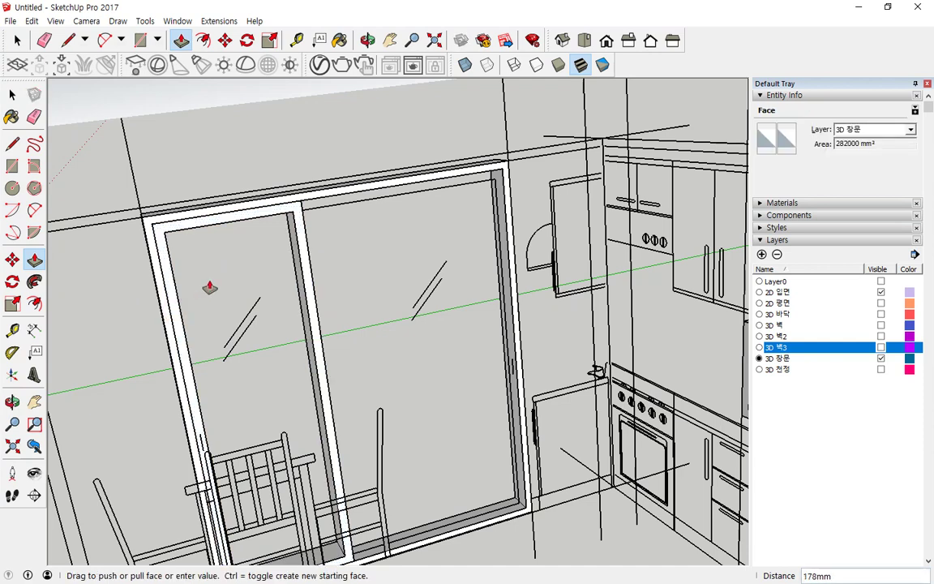
type("40")
key("Return")
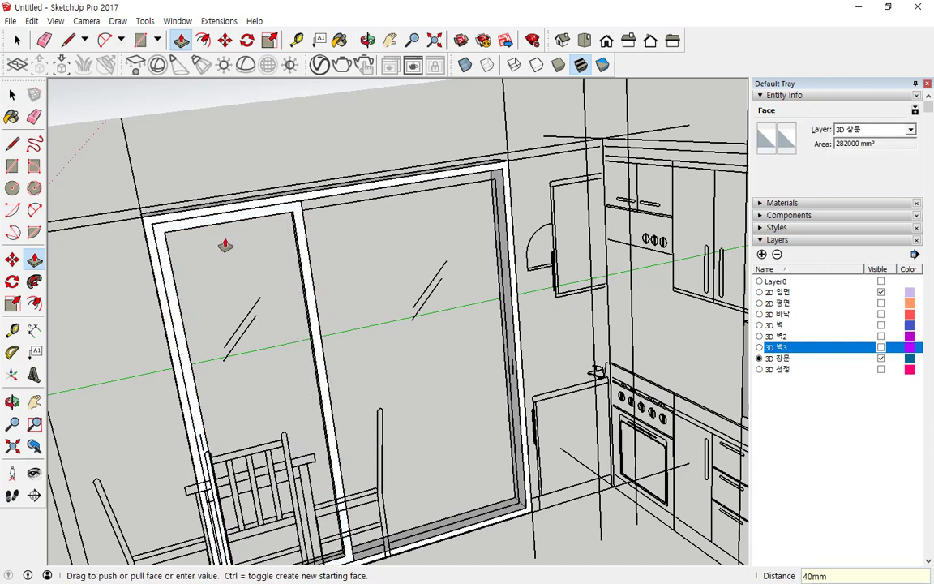
Select all connected geometry of the left sash and make it a group.
key("space")
double_click(224, 221)
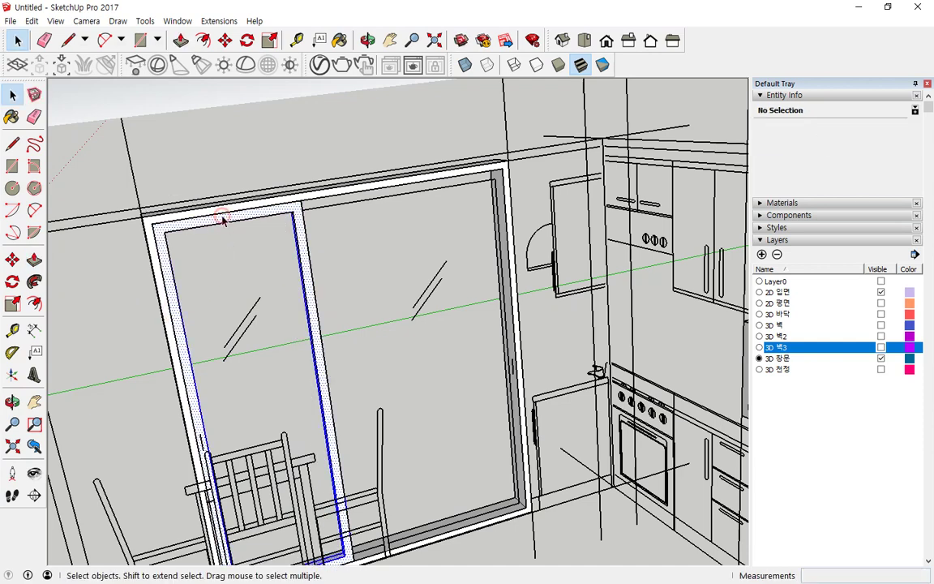
right_click(224, 219)
key("Escape")
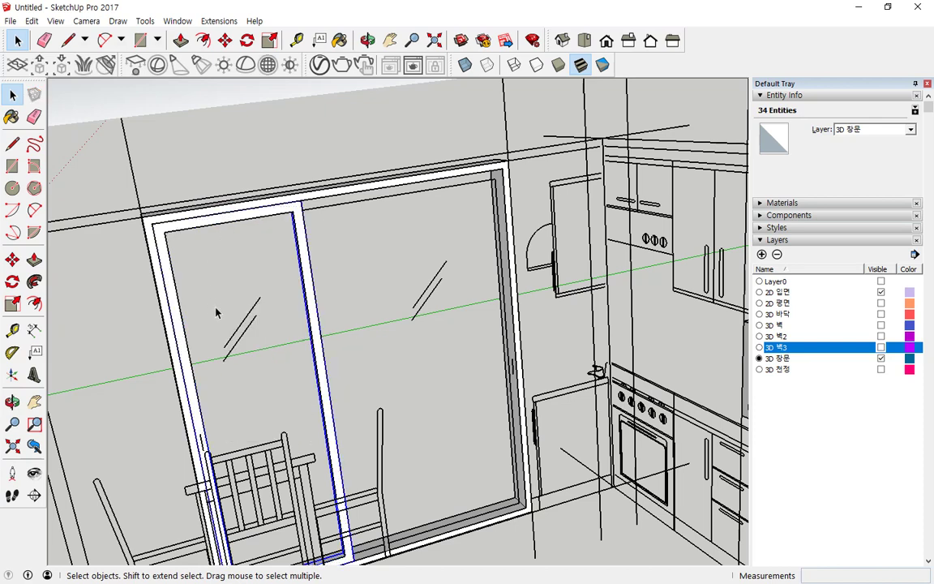
middle_click_drag(217, 313, 107, 273)
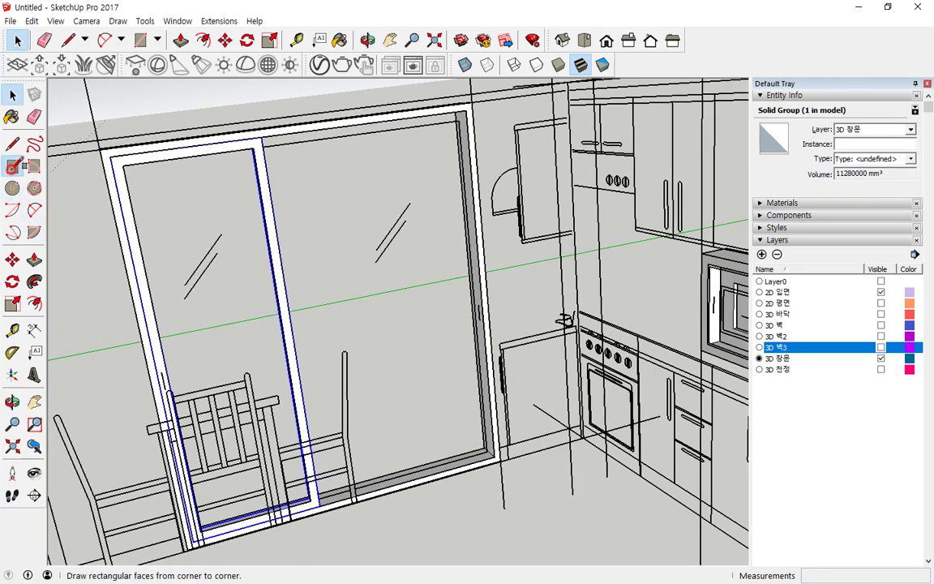
Draw a 2070 x 650 mm rectangle inside the left sash's opening for the glass pane.
left_click(12, 166)
scroll(278, 455, "up", 5)
left_click(277, 455)
scroll(278, 455, "down", 2)
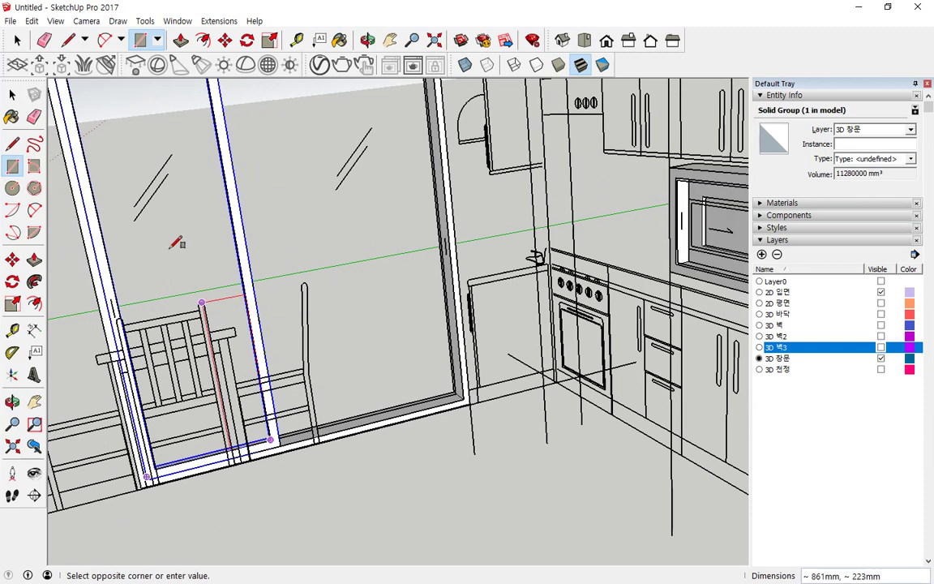
mouse_move(177, 243)
middle_mouse_down()
mouse_move(201, 273)
mouse_move(167, 231)
middle_mouse_up()
left_click(149, 215)
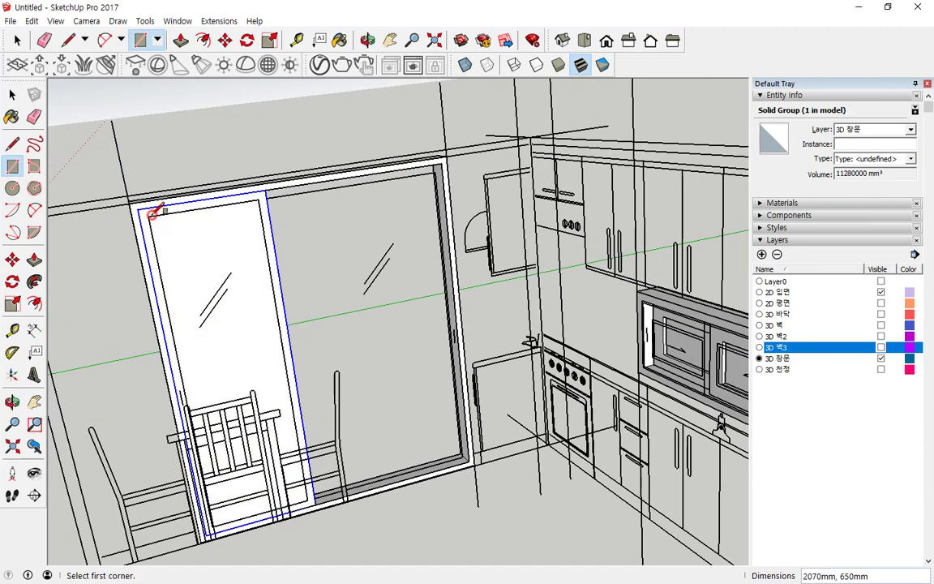
Select the left sash's glass rectangle with its edges and make it a group.
key("space")
left_click(197, 248)
right_click(196, 248)
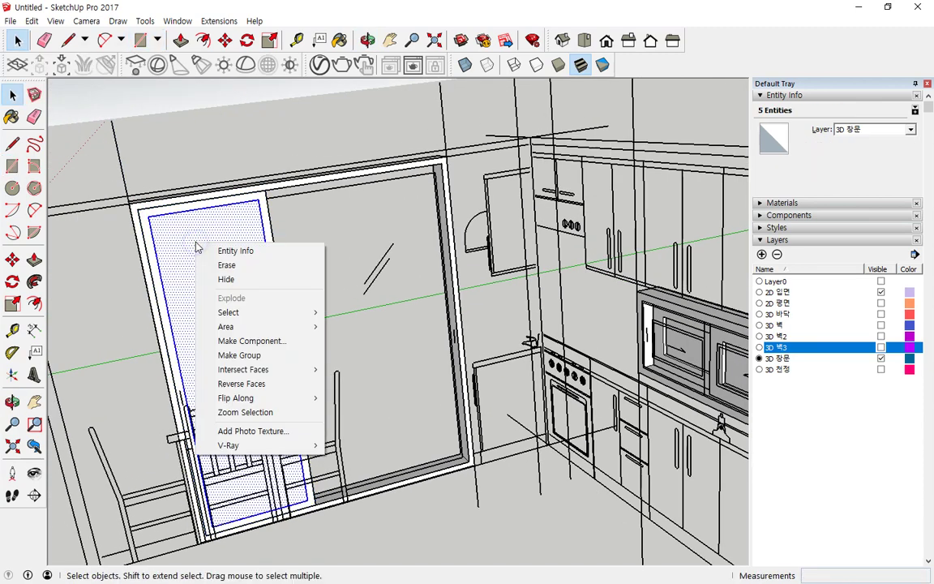
left_click(240, 355)
Move the left glass pane inward to the middle of the sash's thickness.
middle_click_drag(156, 382, 536, 554)
scroll(333, 382, "up", 10)
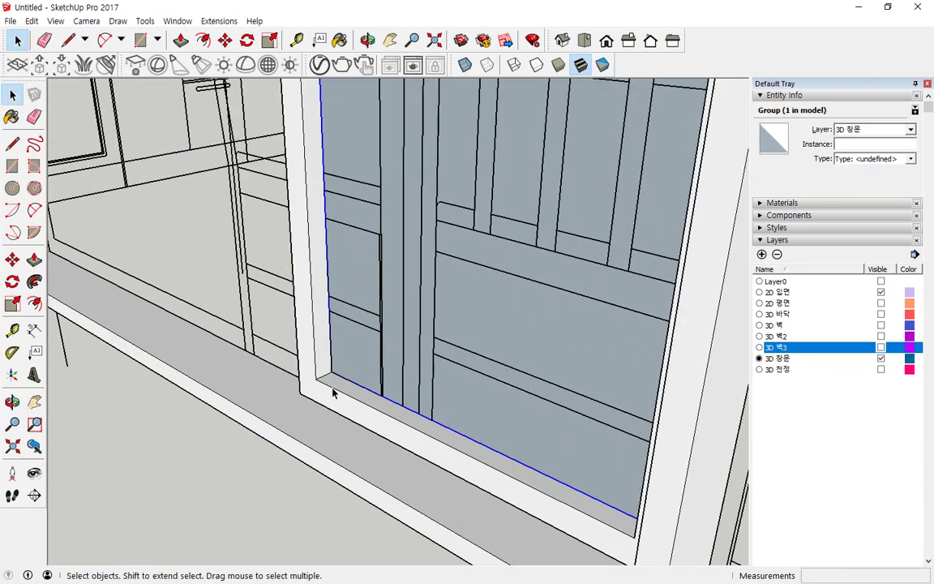
left_click(12, 259)
scroll(324, 365, "up", 2)
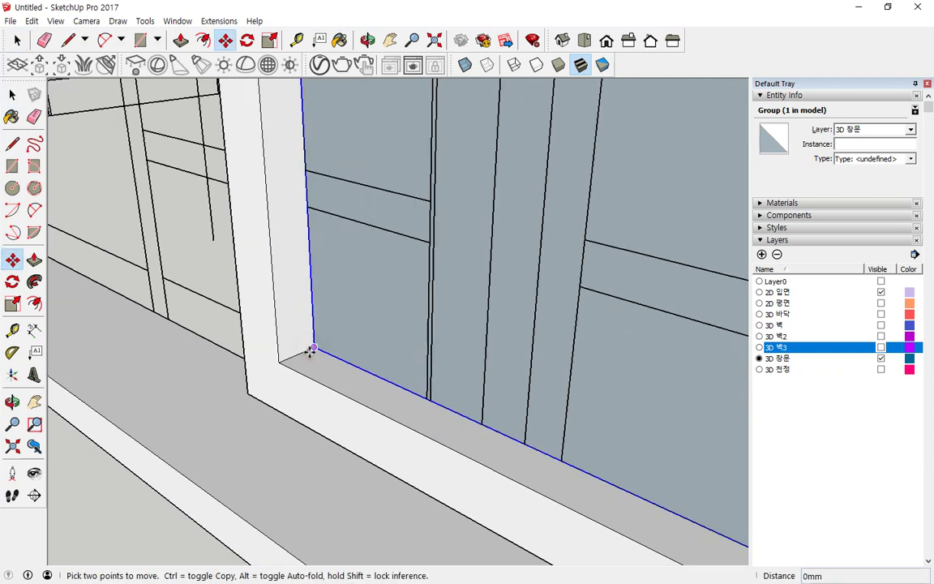
left_click(311, 350)
Combine the left glass pane and its sash frame into one group.
key("space")
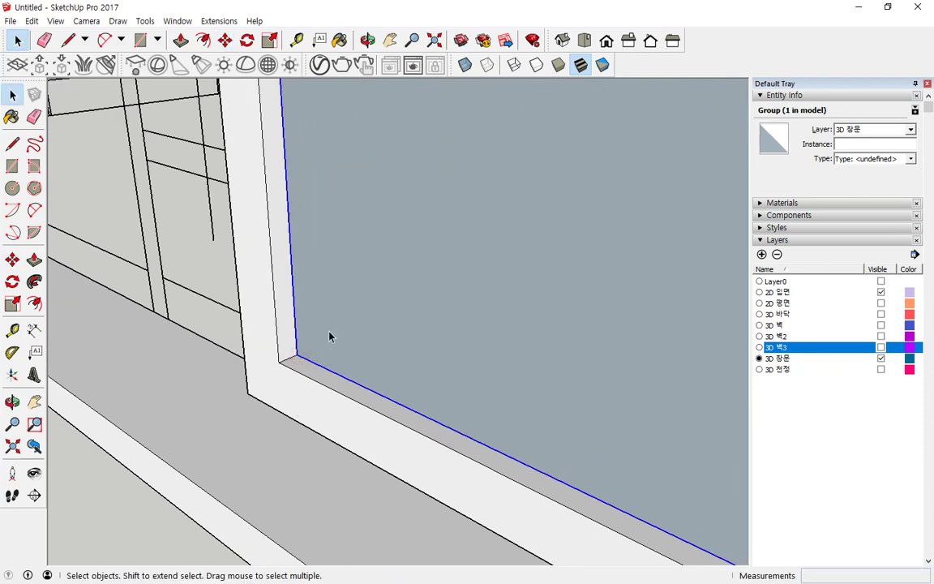
left_click(254, 341)
right_click(264, 342)
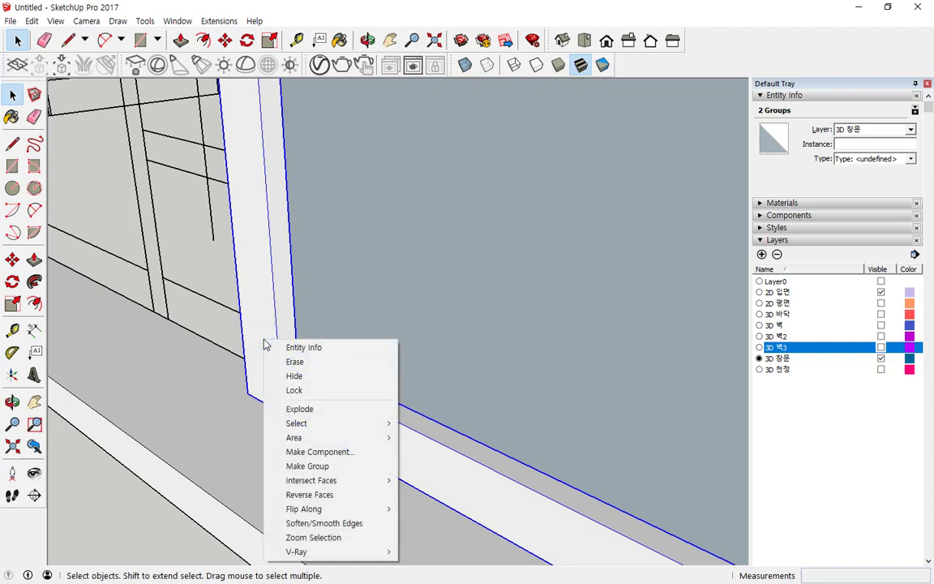
left_click(267, 348)
scroll(252, 356, "down", 5)
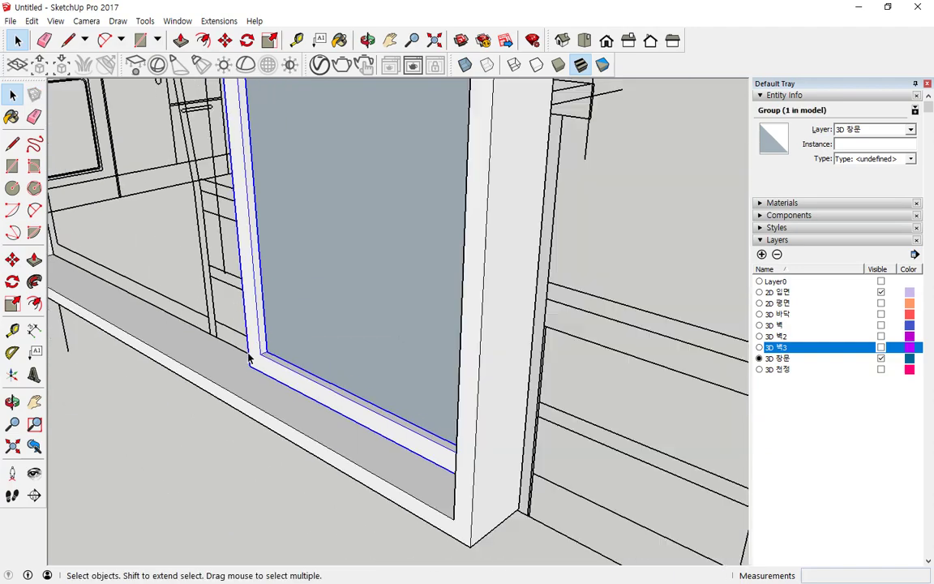
Move the left sash group about 54 mm along the depth of the outer window frame.
middle_click_drag(306, 417, 609, 466)
middle_click_drag(402, 410, 484, 446)
scroll(688, 294, "down", 1)
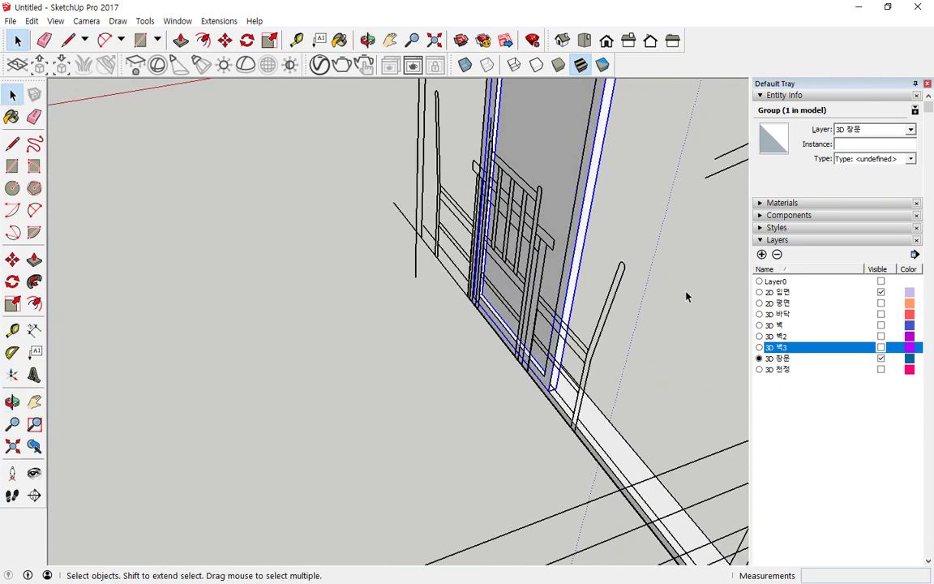
middle_click_drag(622, 313, 403, 347)
scroll(412, 312, "up", 4)
scroll(418, 300, "up", 2)
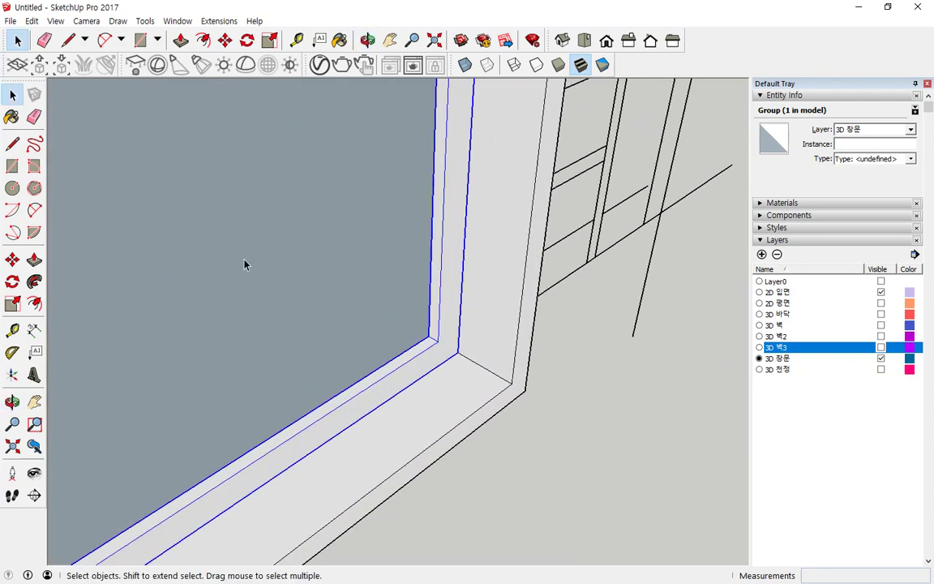
left_click(12, 260)
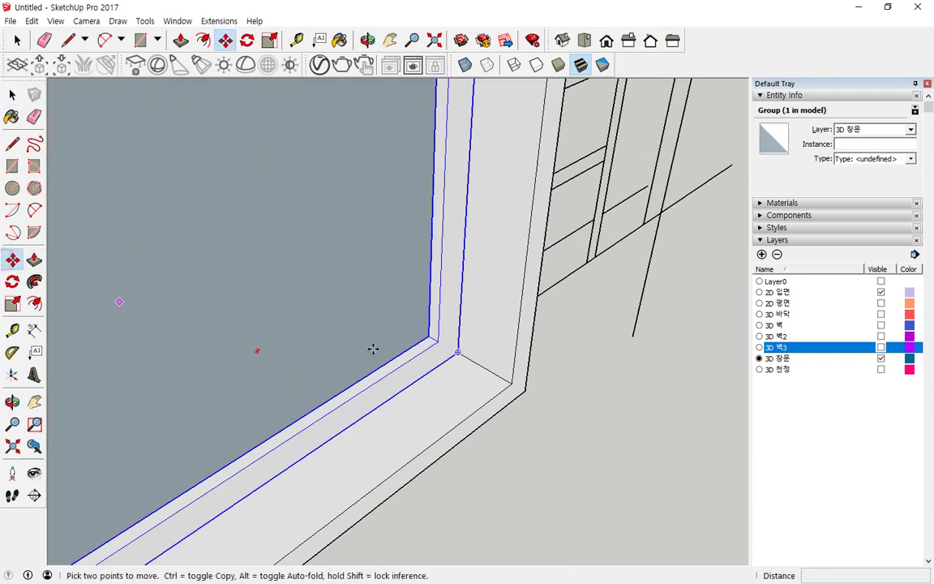
left_click(456, 354)
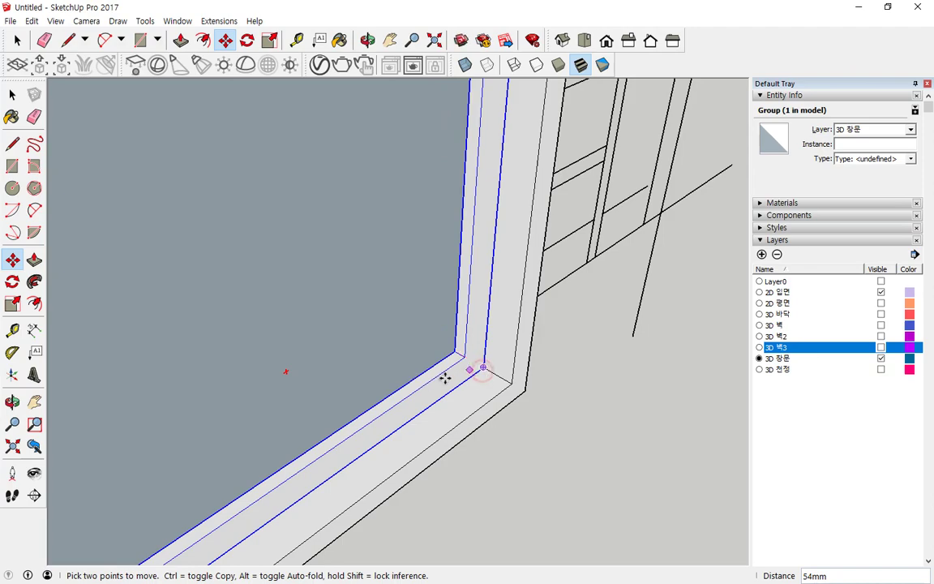
Draw a 50 mm vertical edge from the left glass opening's upper inner corner up to the outer frame's edge.
scroll(493, 374, "down", 5)
middle_click_drag(194, 386, 682, 389)
scroll(619, 391, "up", 4)
middle_click_drag(620, 392, 400, 357)
scroll(397, 162, "up", 6)
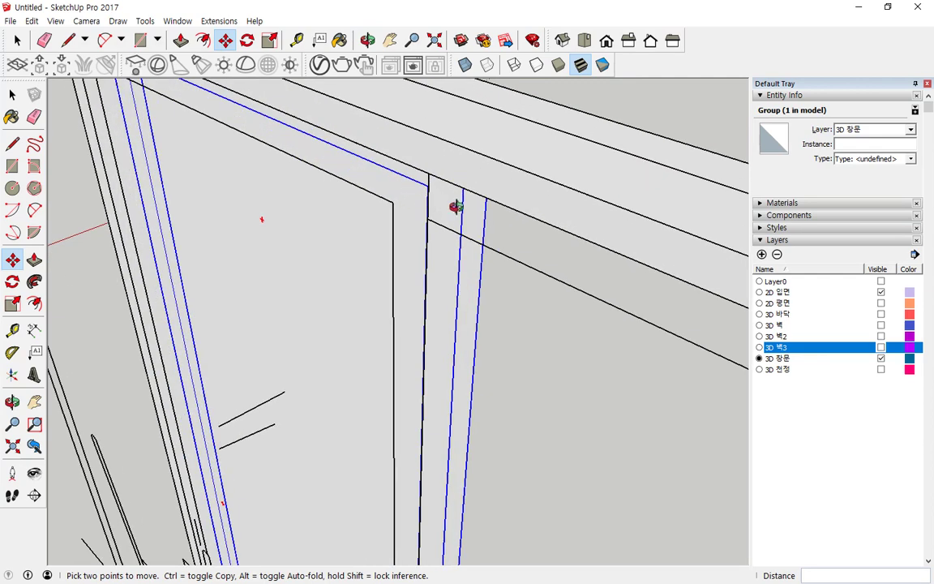
middle_click_drag(455, 204, 577, 172)
left_click(12, 143)
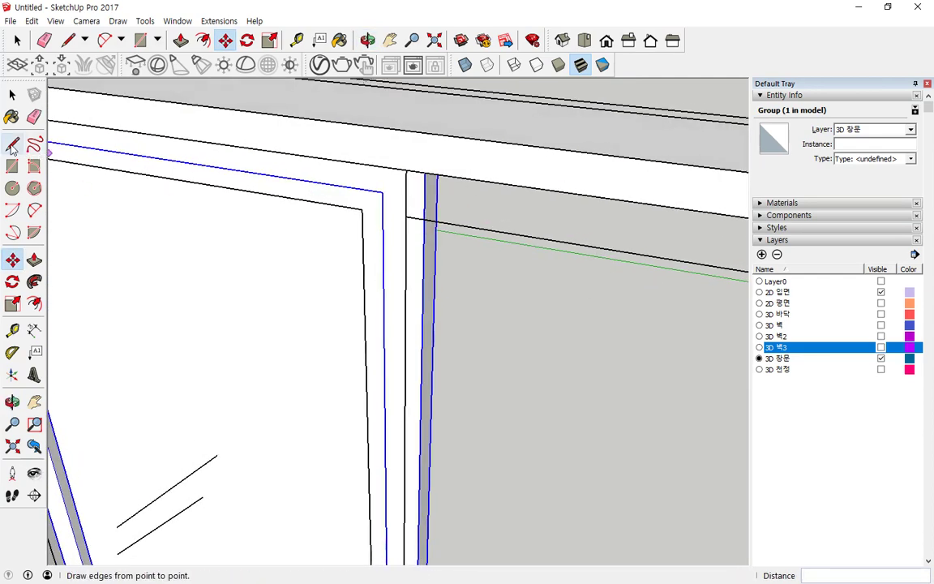
left_click(361, 209)
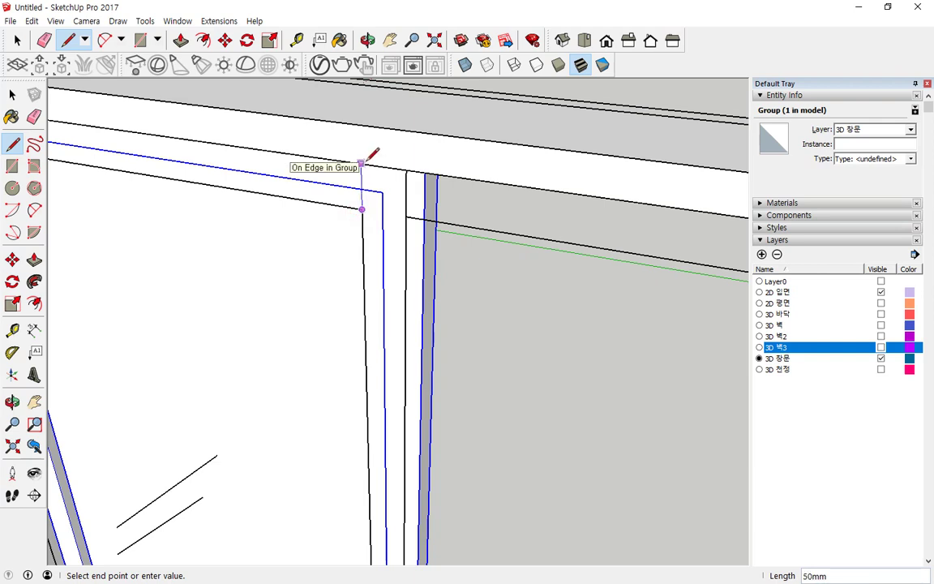
Draw a 2170 x 1220 mm rectangle over the right sash and a 2070 x 1120 mm rectangle along its glass opening.
left_click(13, 166)
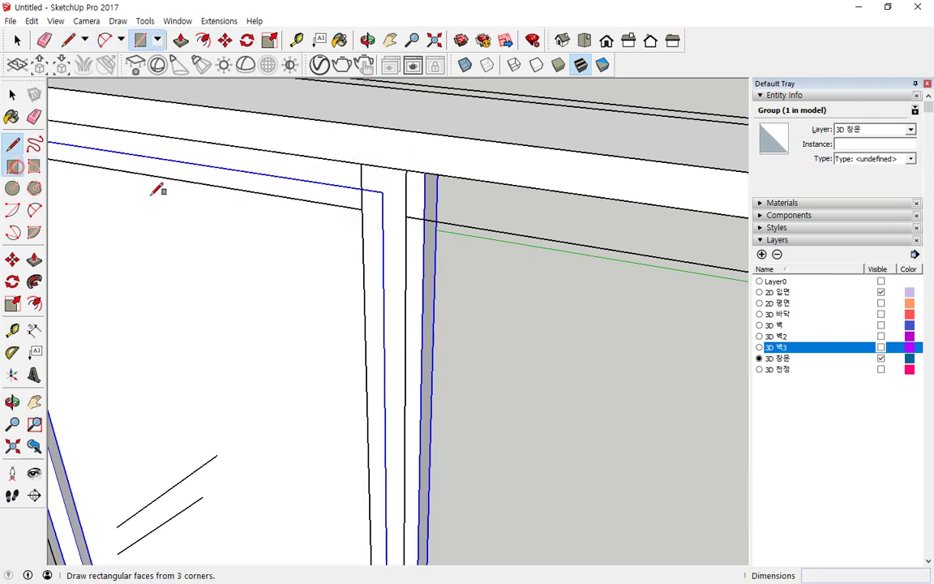
left_click(361, 163)
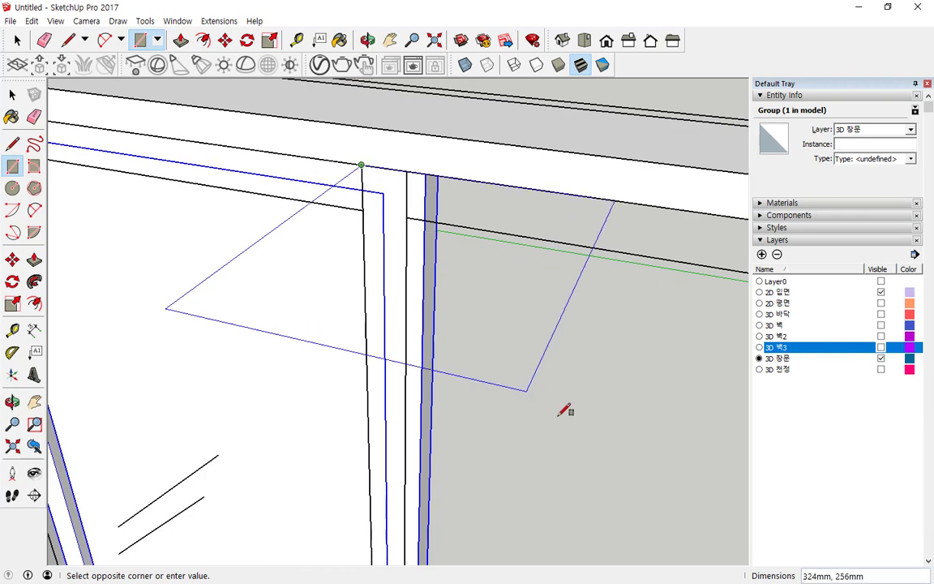
middle_click_drag(565, 407, 545, 375)
scroll(563, 424, "down", 7)
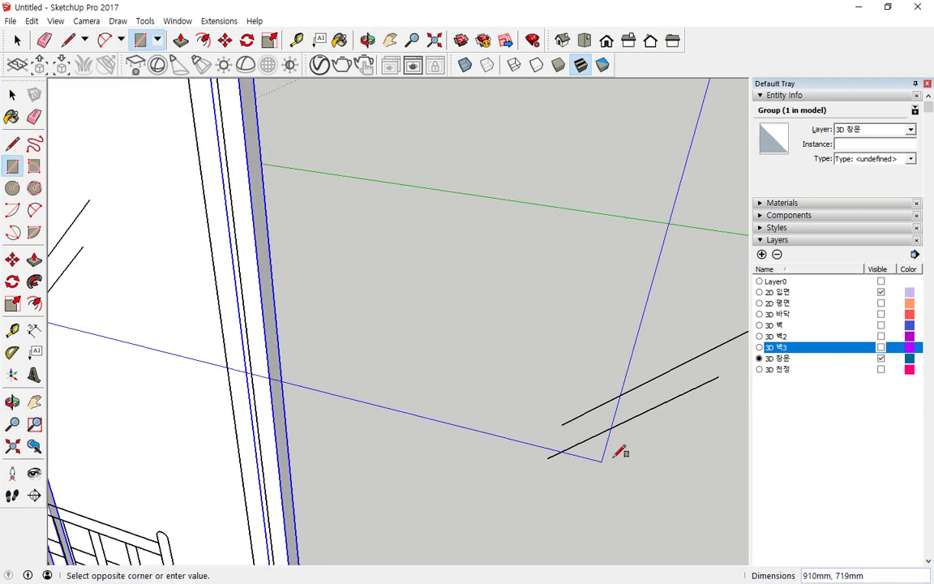
scroll(629, 446, "down", 8)
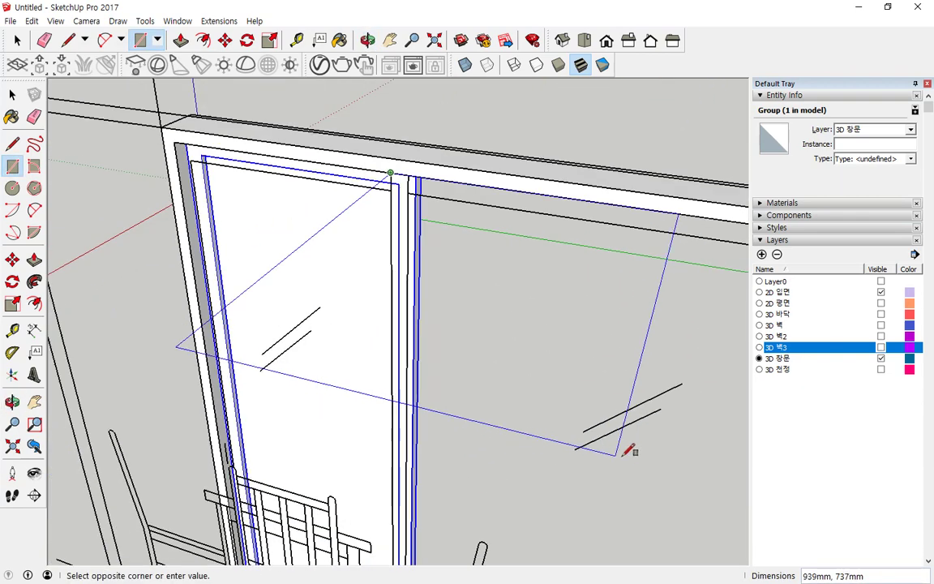
middle_click_drag(630, 450, 448, 238)
scroll(486, 389, "up", 10)
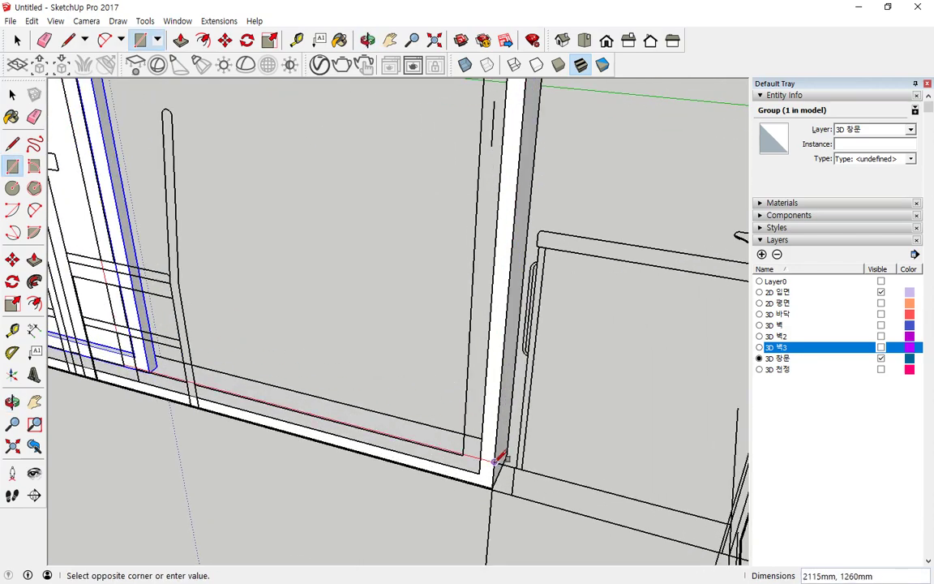
left_click(479, 471)
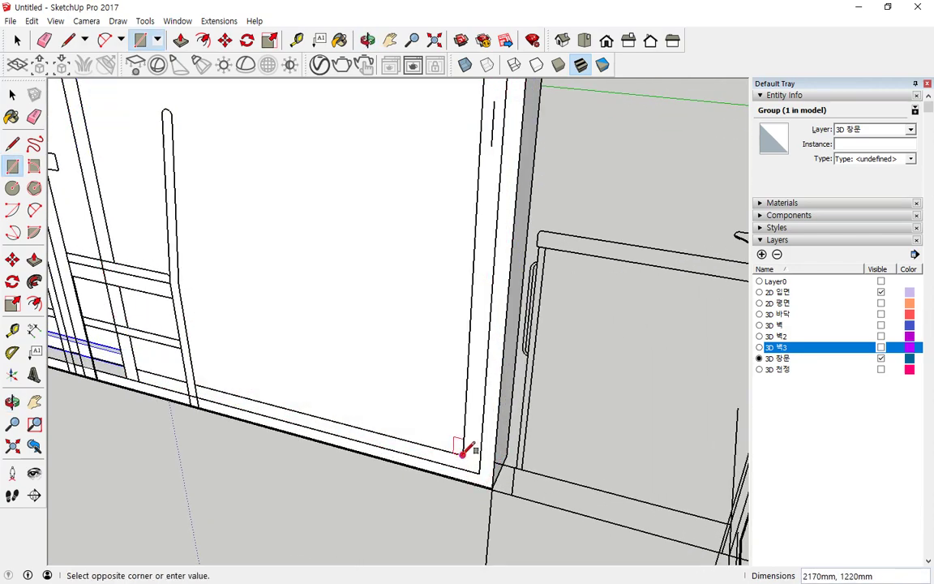
scroll(288, 282, "down", 6)
scroll(254, 202, "up", 6)
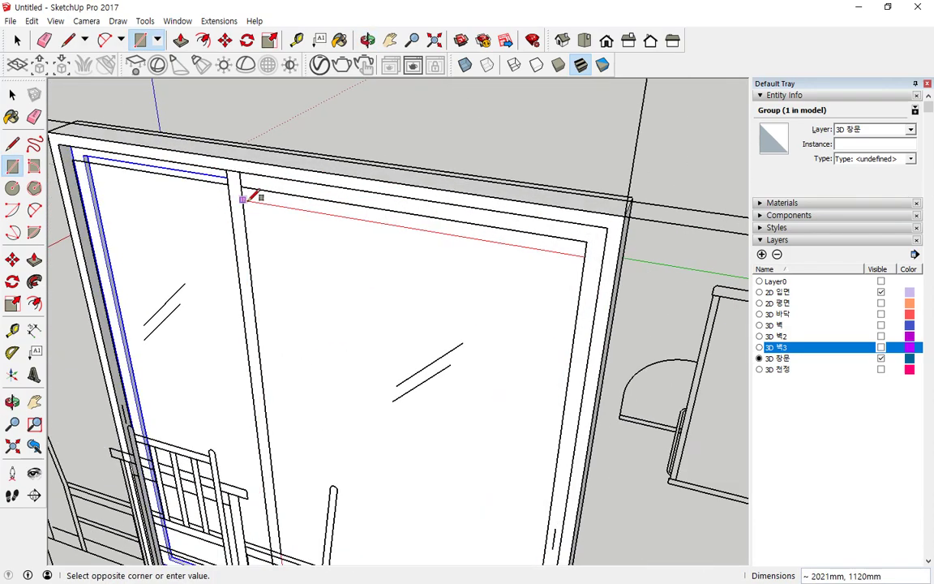
Delete the glass-opening face inside the right sash, leaving only the sash border.
key("space")
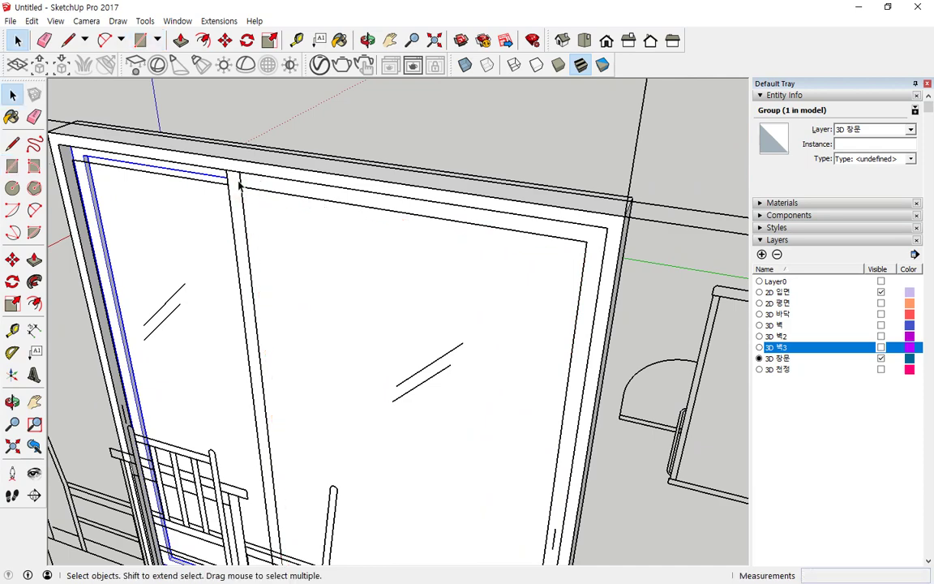
left_click(245, 197)
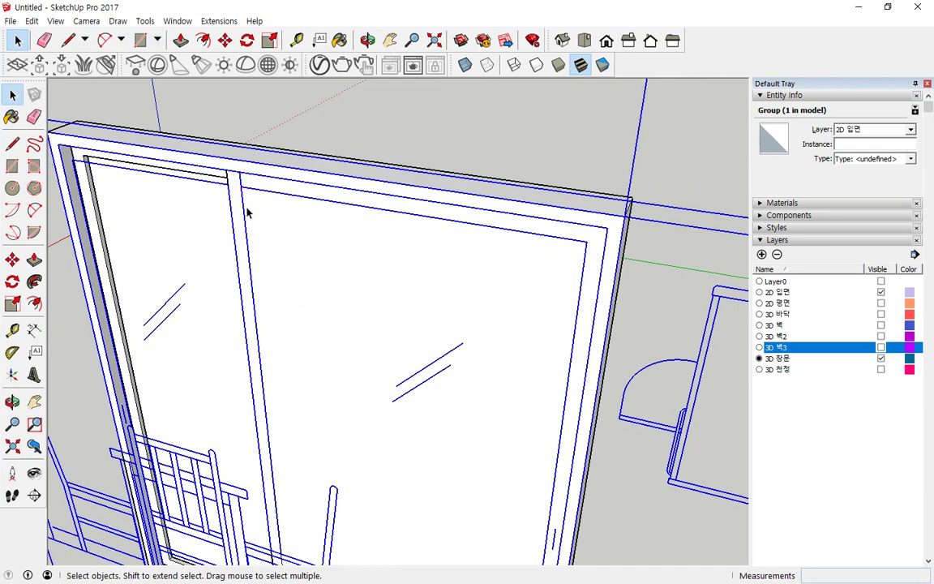
left_click(238, 188)
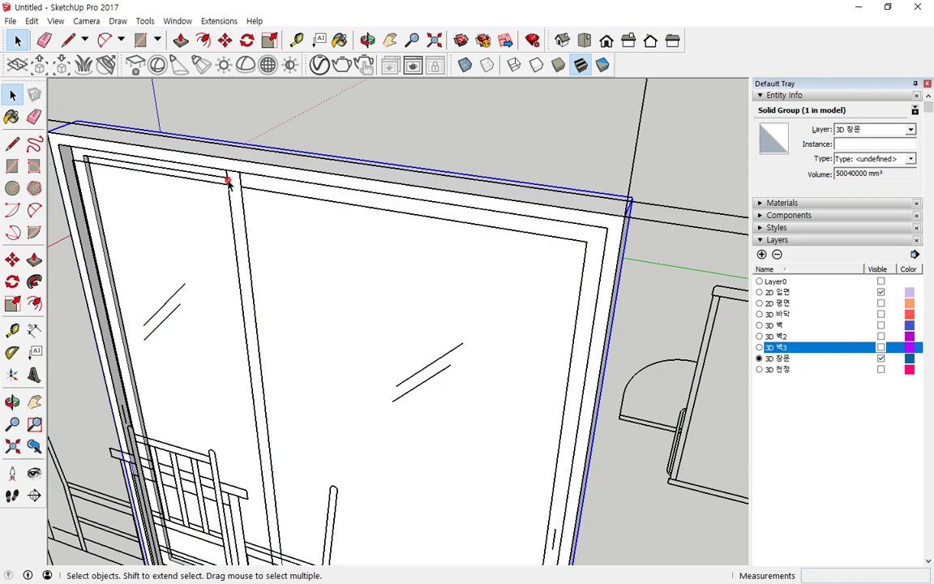
left_click(318, 258)
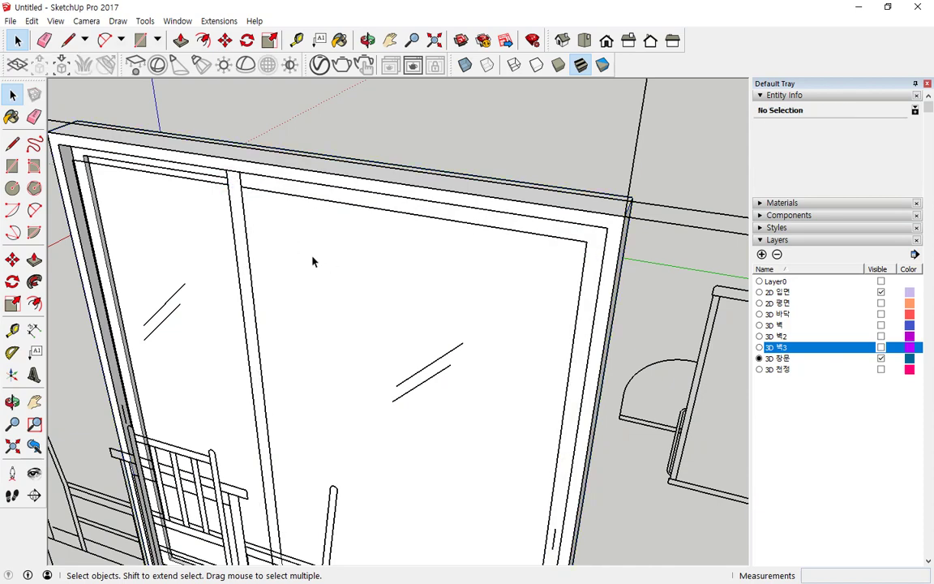
left_click(324, 308)
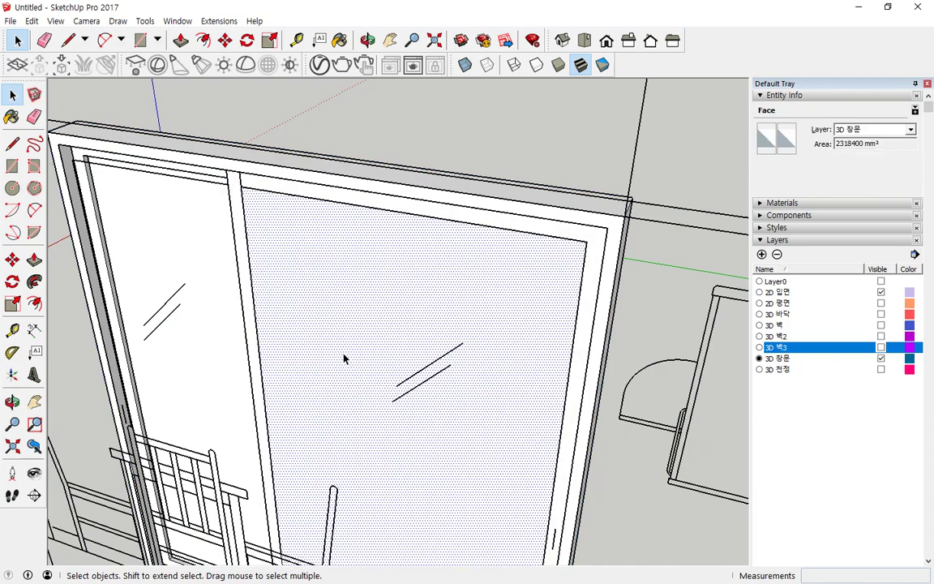
key("Delete")
Extrude the right sash's border face 40 mm with Push/Pull.
left_click(352, 191)
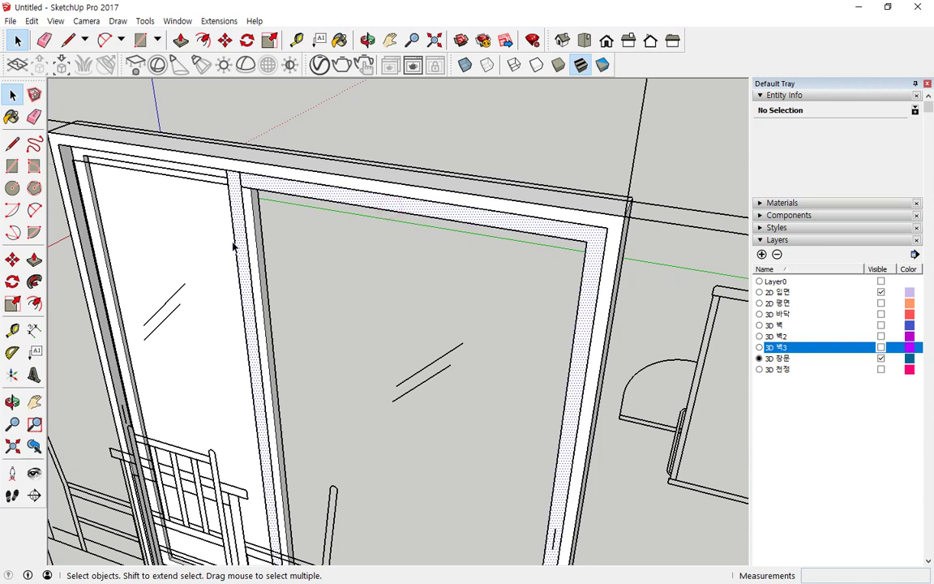
left_click(34, 260)
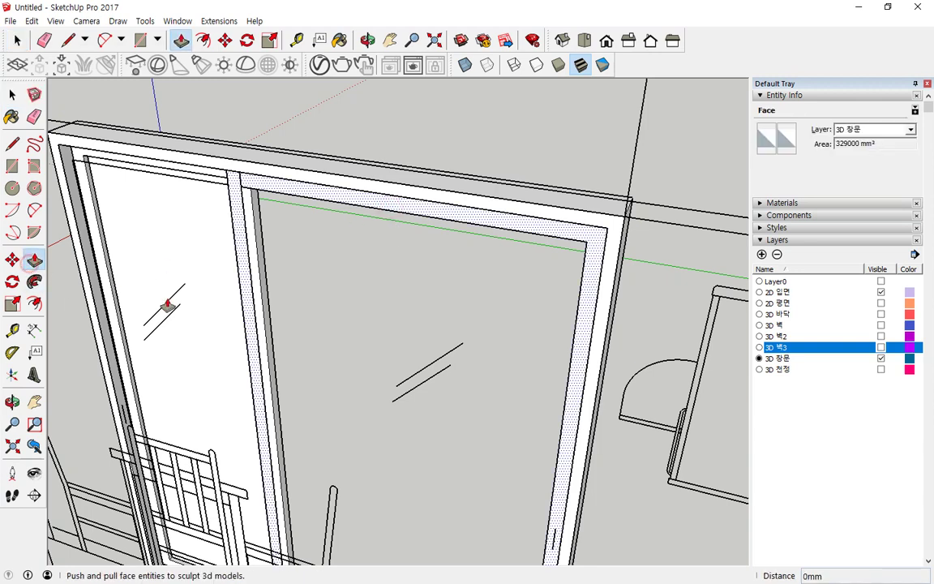
left_click(251, 318)
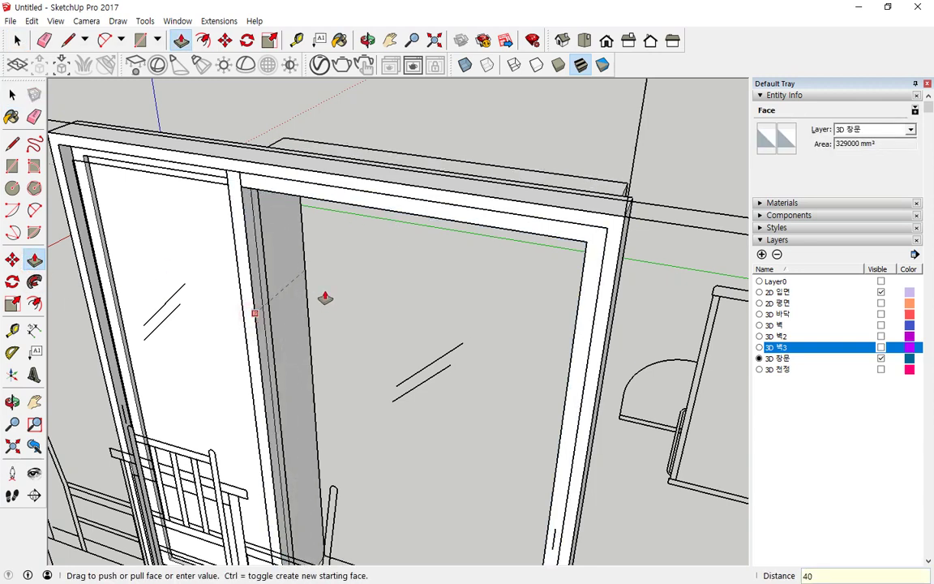
key("Return")
Select all connected geometry of the right sash and make it a group.
key("space")
left_click(317, 192)
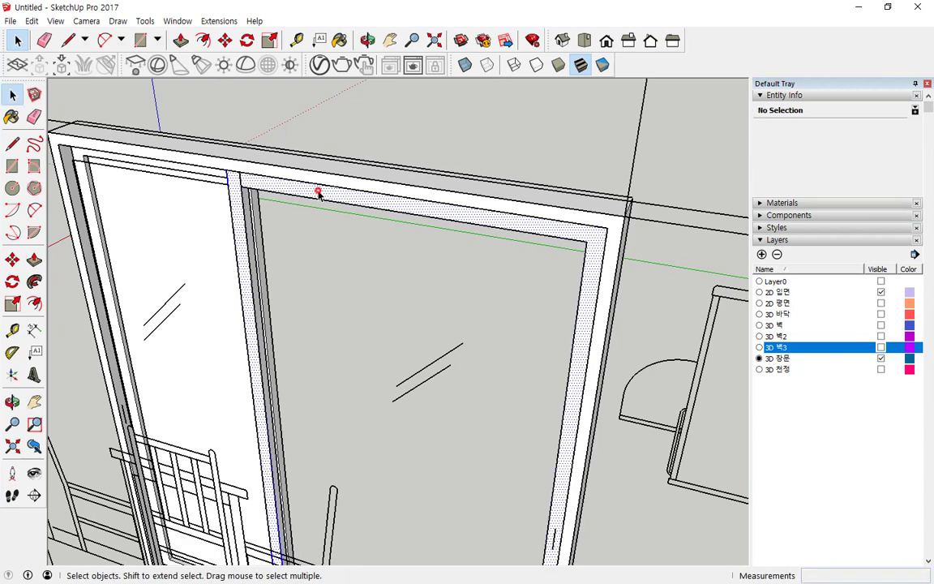
right_click(319, 193)
left_click(362, 303)
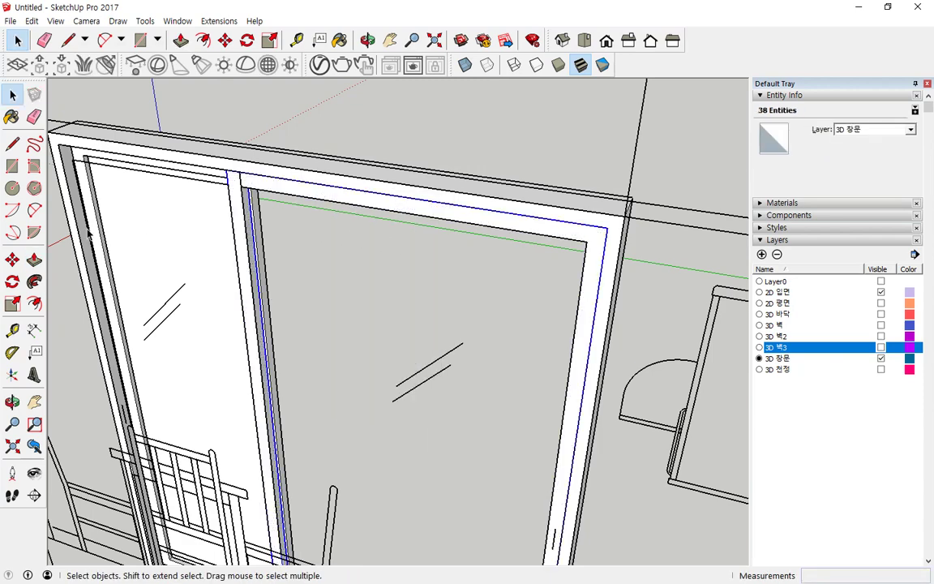
Draw a 2070 x 1120 mm rectangle across the right sash's glass opening, between its opposite inner corners.
left_click(12, 167)
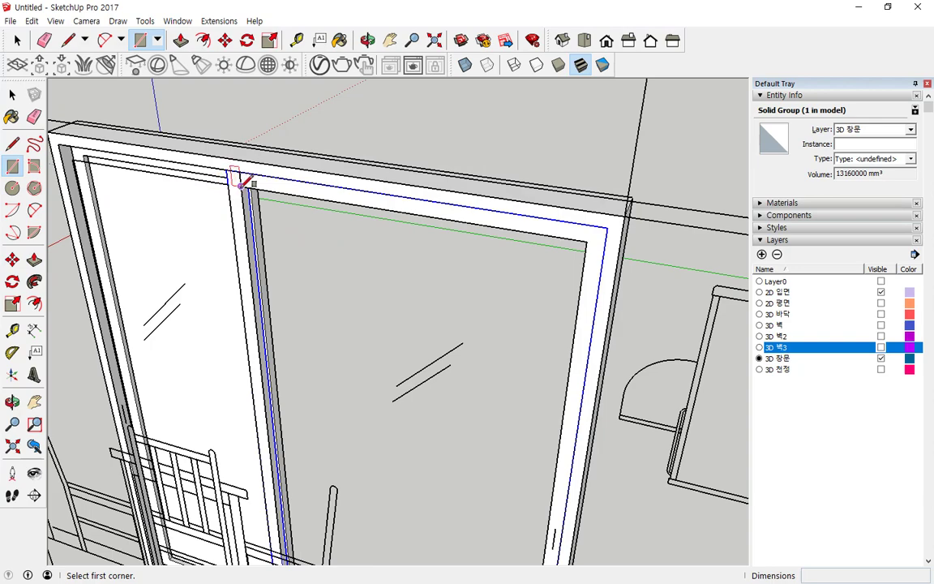
left_click(242, 185)
middle_click_drag(319, 306, 486, 486)
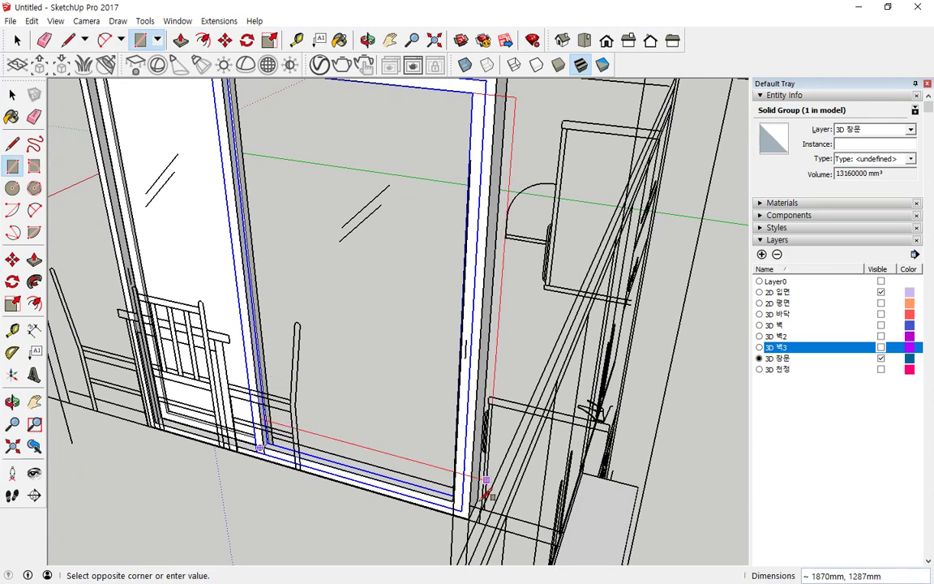
scroll(487, 485, "up", 3)
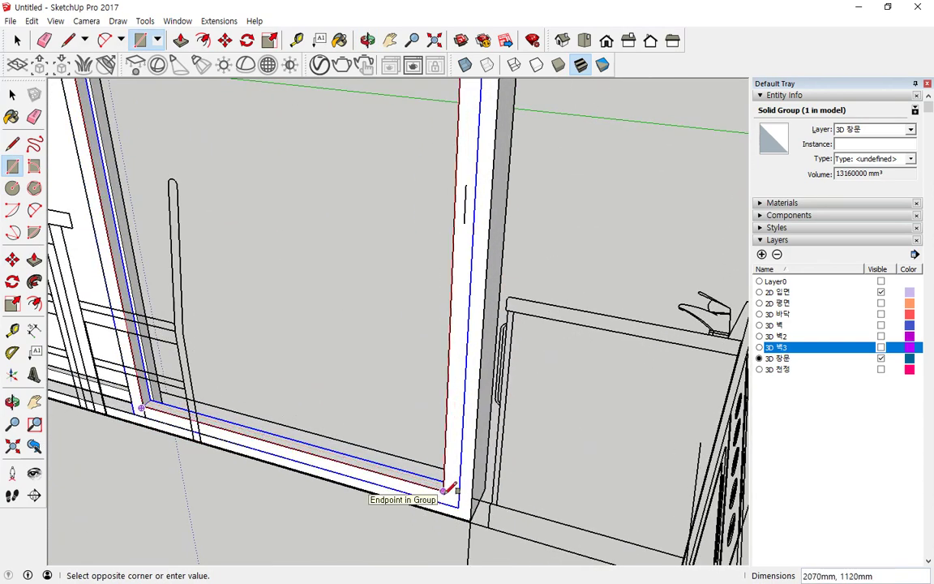
left_click(444, 490)
Select the new glass rectangle with its edges and make it a group.
key("space")
double_click(299, 383)
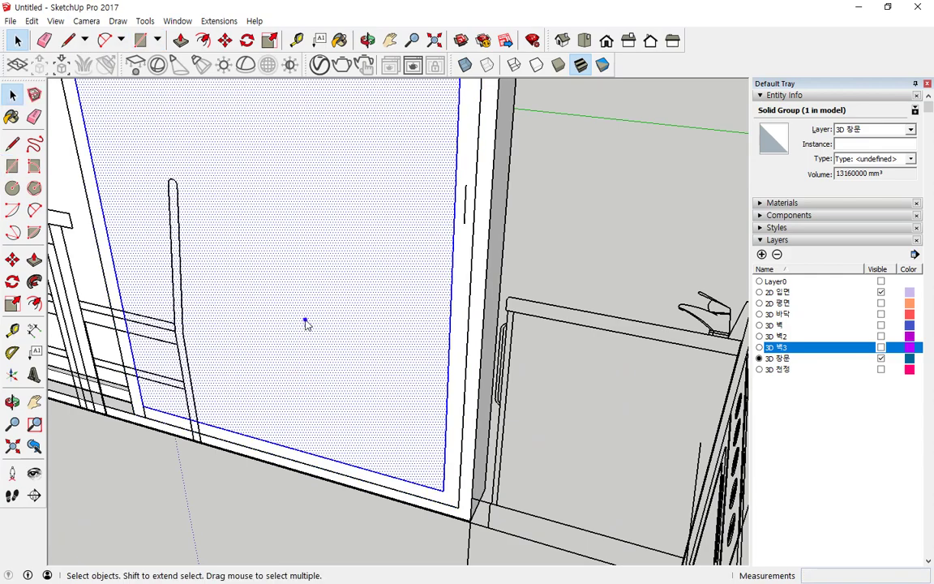
right_click(306, 319)
key("g")
Move the right sash's glass pane inward from its bottom corner to the middle of the sash's thickness.
middle_click_drag(403, 403, 249, 294)
scroll(249, 295, "up", 5)
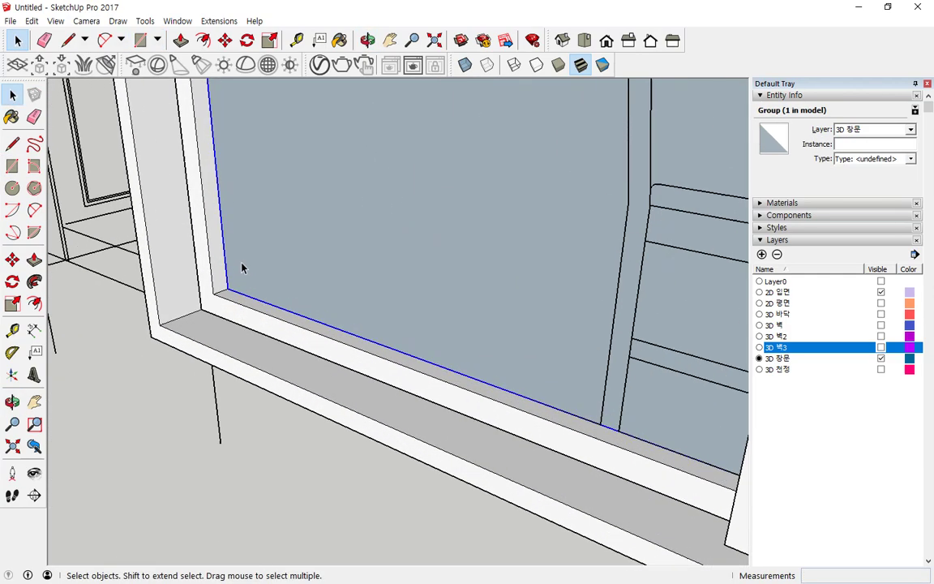
left_click(12, 259)
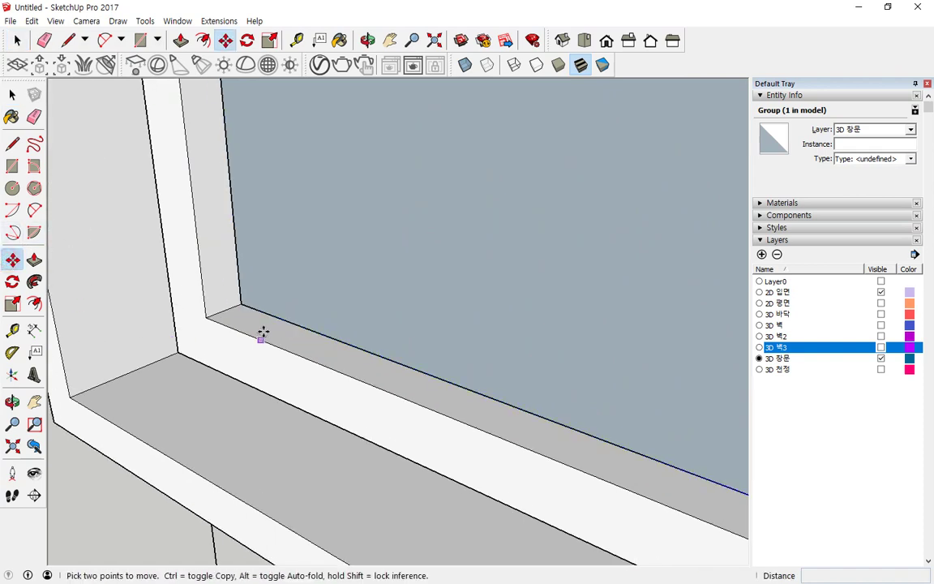
left_click(240, 306)
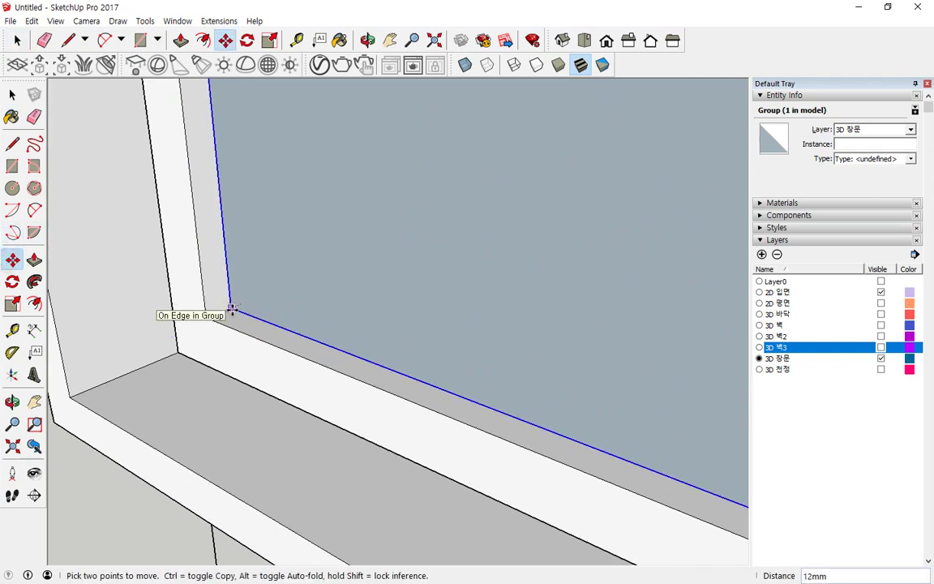
left_click(222, 350)
Select the right sash's border and glass pane groups and combine them into one group.
key("space")
right_click(214, 341)
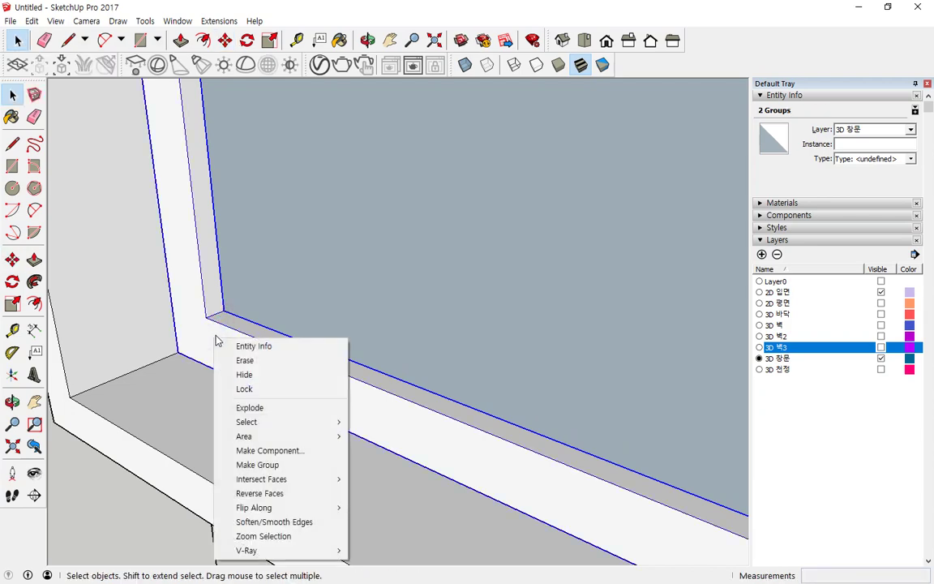
key("Escape")
Move the right sash group from its bottom corner back along the red axis to the midpoint of the outer frame's depth.
middle_click_drag(140, 339, 576, 377)
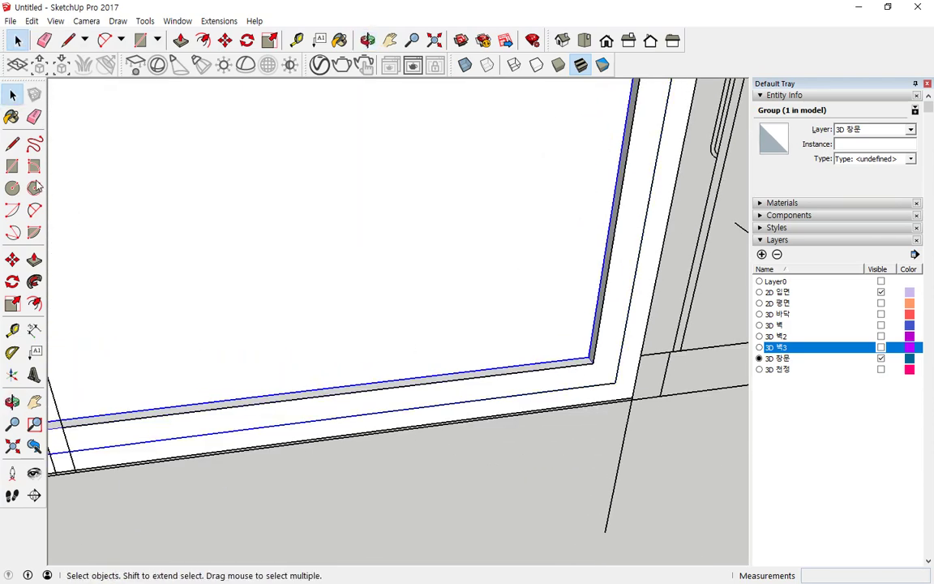
left_click(12, 259)
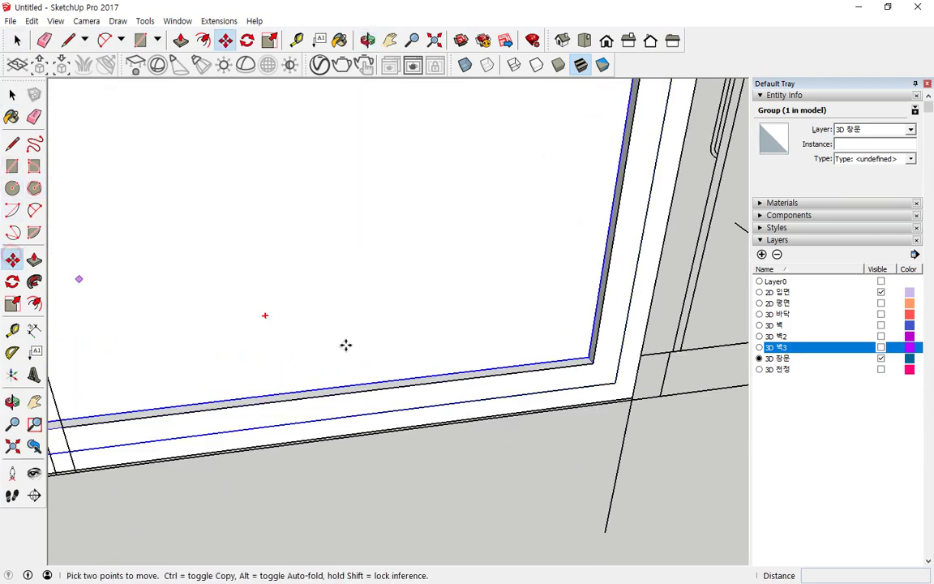
left_click(614, 382)
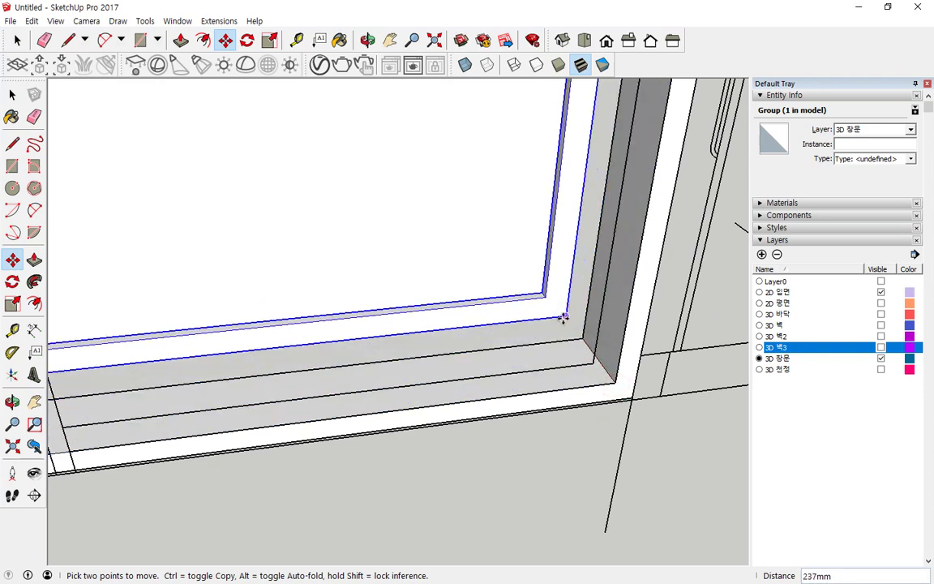
scroll(564, 318, "up", 5)
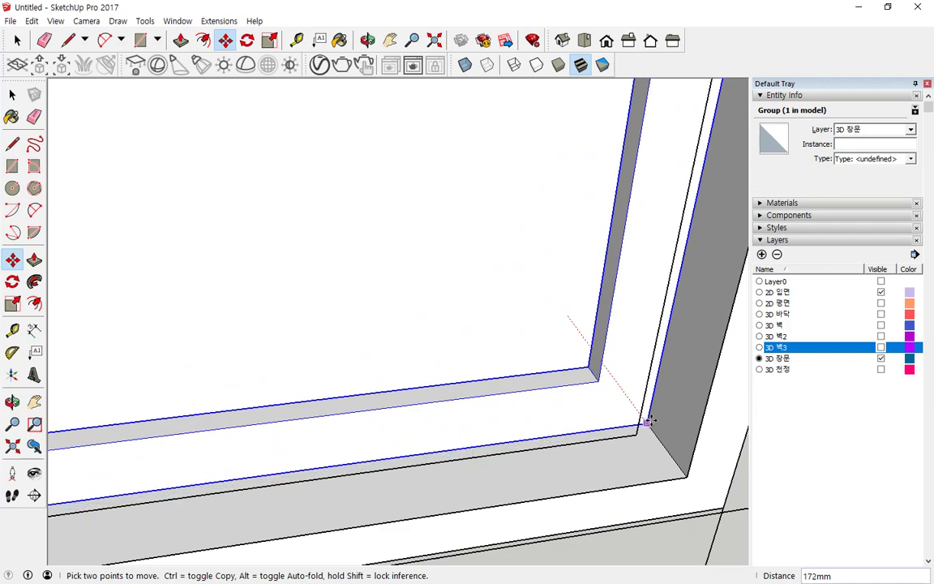
middle_click_drag(649, 421, 615, 431)
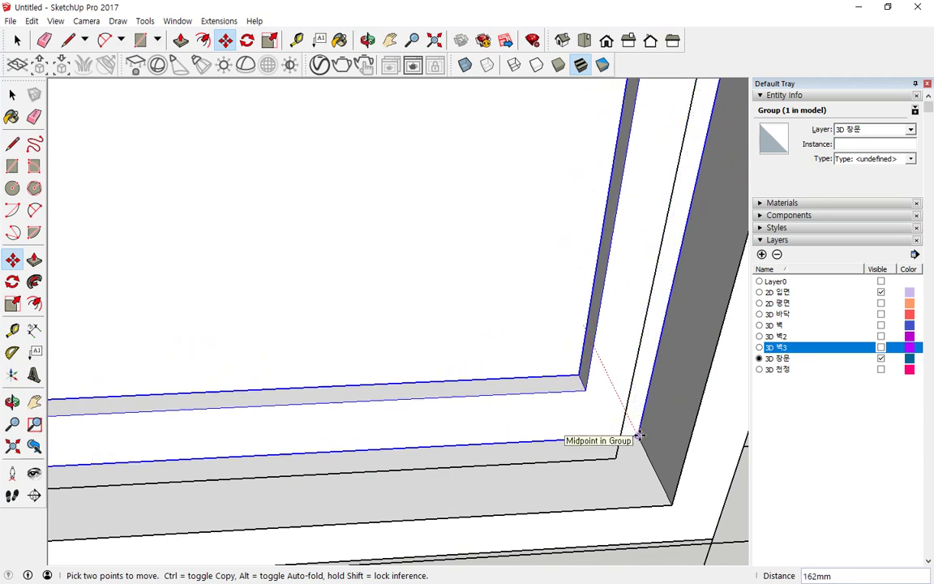
scroll(487, 478, "down", 6)
key("space")
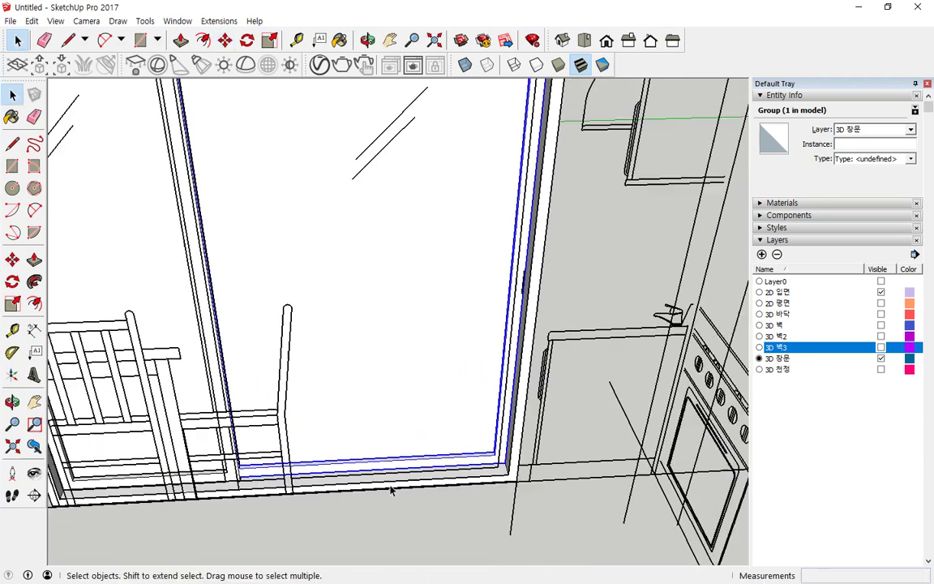
Show the 3D 벽3, 3D 벽2, 3D 벽, 3D 바닥 and 3D 천정 layers, hide 2D 입면, and view the room interior.
scroll(390, 490, "down", 4)
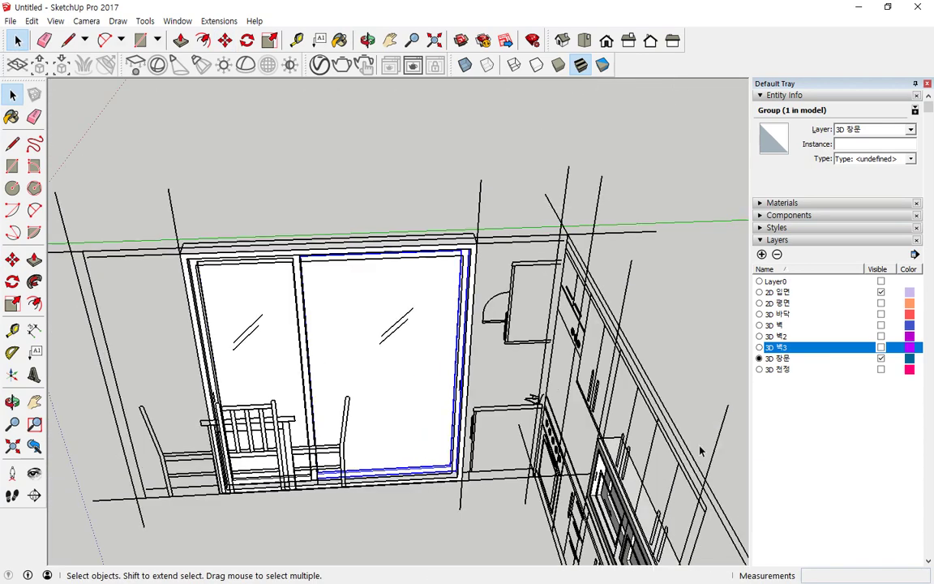
left_click(880, 347)
left_click(881, 336)
left_click(881, 325)
left_click(881, 314)
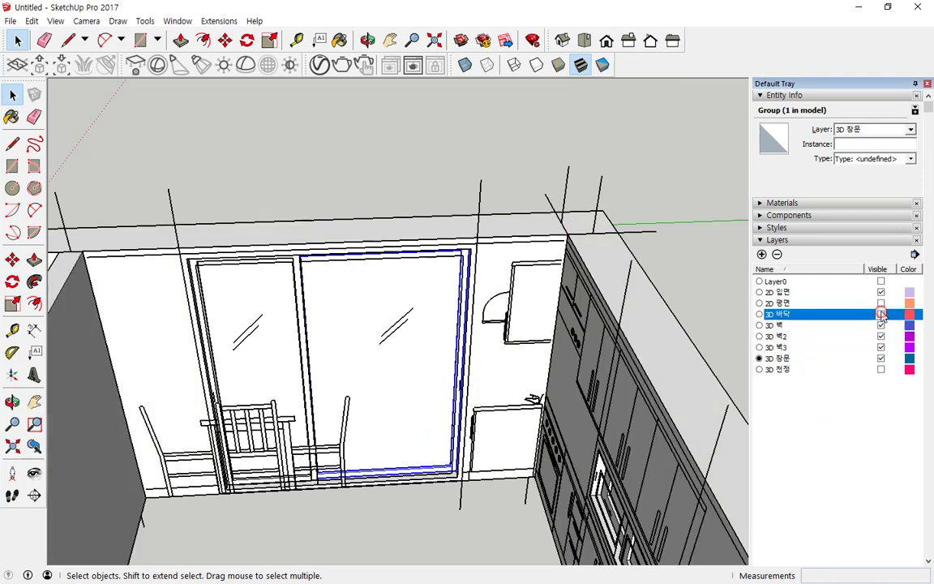
left_click(882, 293)
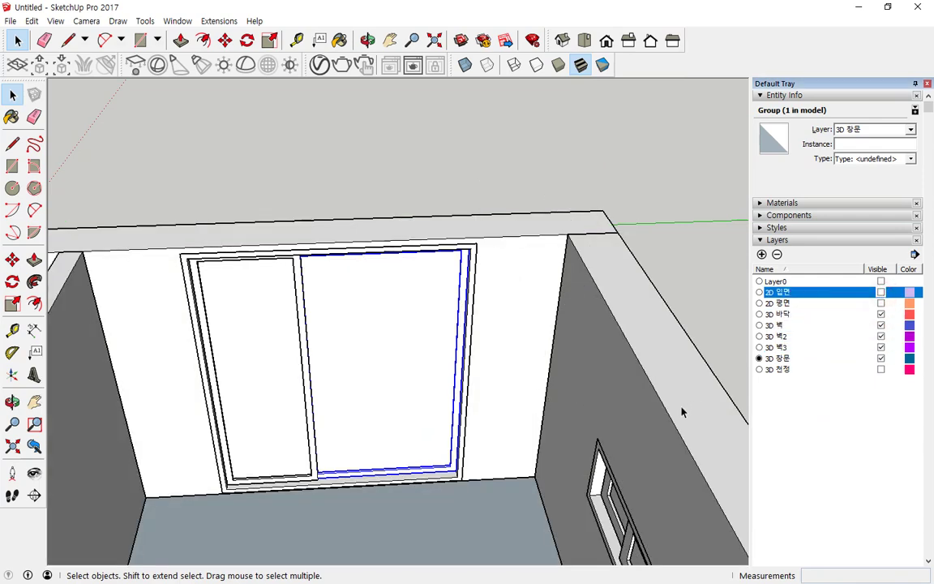
left_click(880, 369)
middle_click_drag(388, 439, 363, 270)
scroll(377, 407, "down", 3)
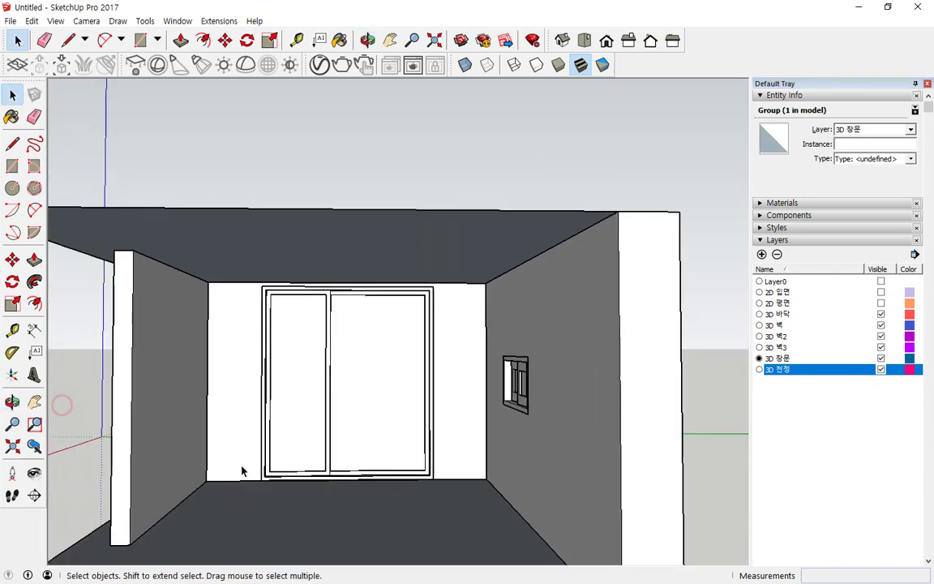
middle_click_drag(241, 470, 560, 487)
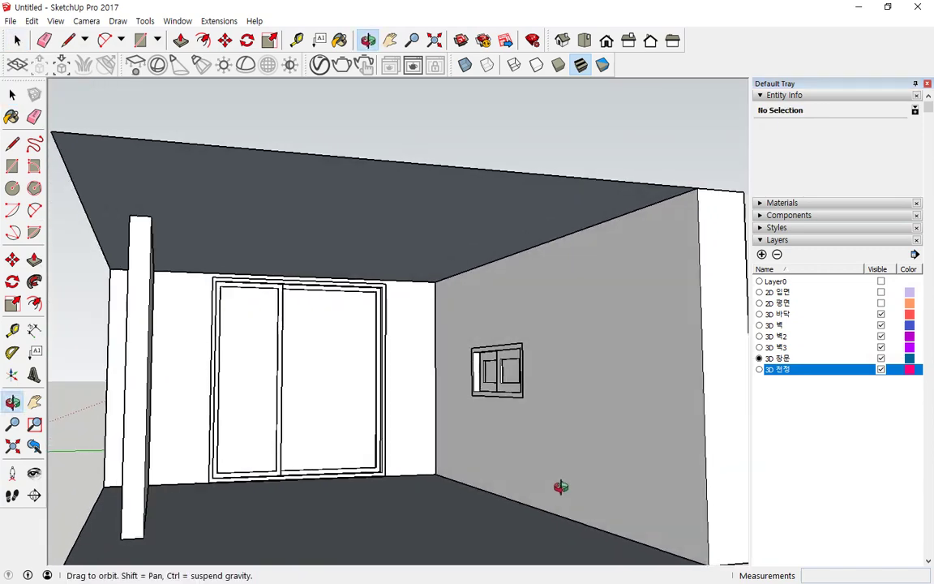
scroll(572, 490, "up", 2)
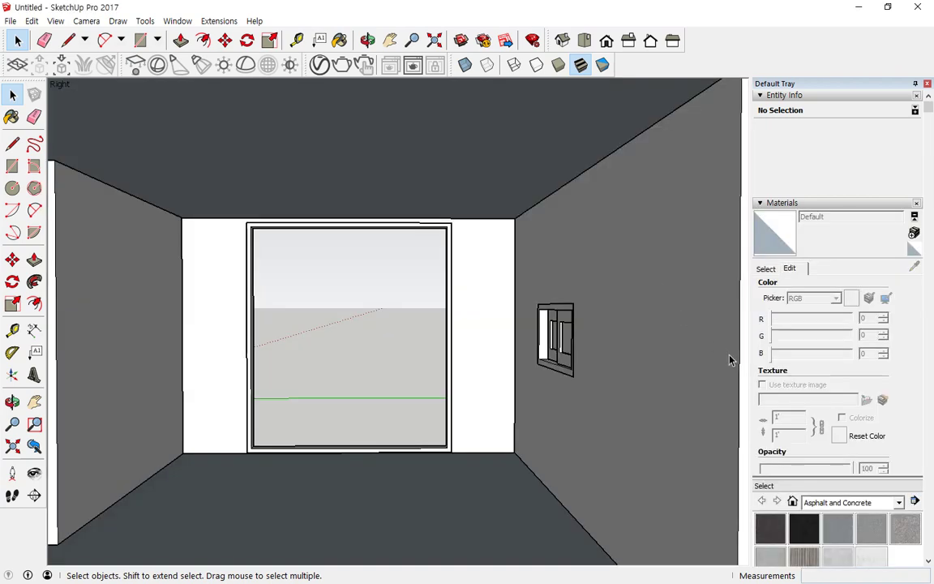
Browse the Asphalt and Concrete, Brick, Cladding and Siding, Carpet and Fabrics, and Colors material collections.
left_click(765, 269)
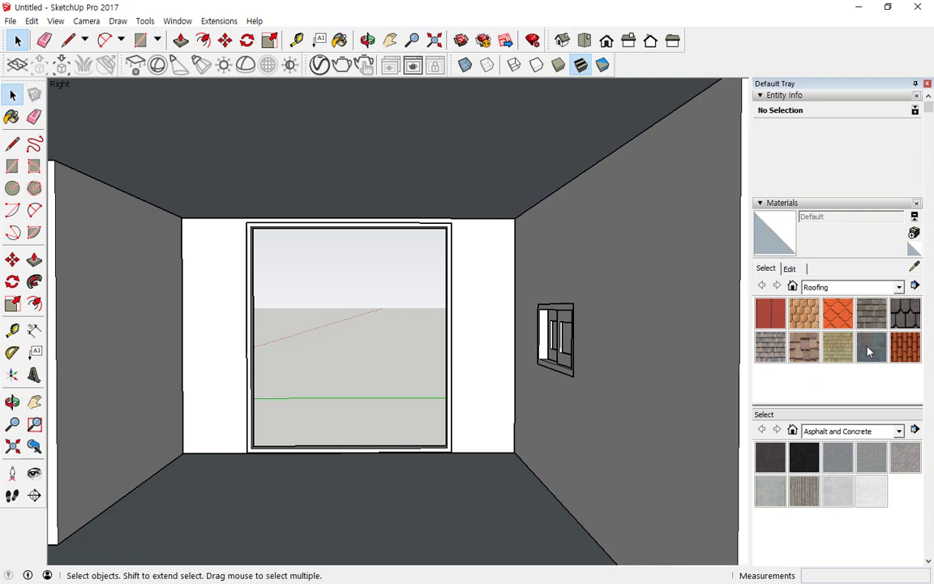
left_click(898, 288)
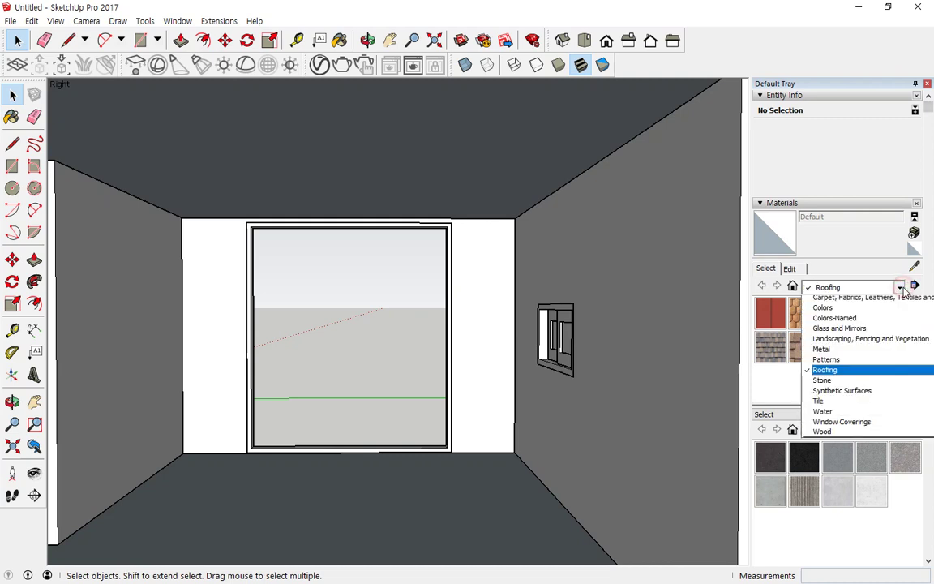
scroll(831, 434, "up", 3)
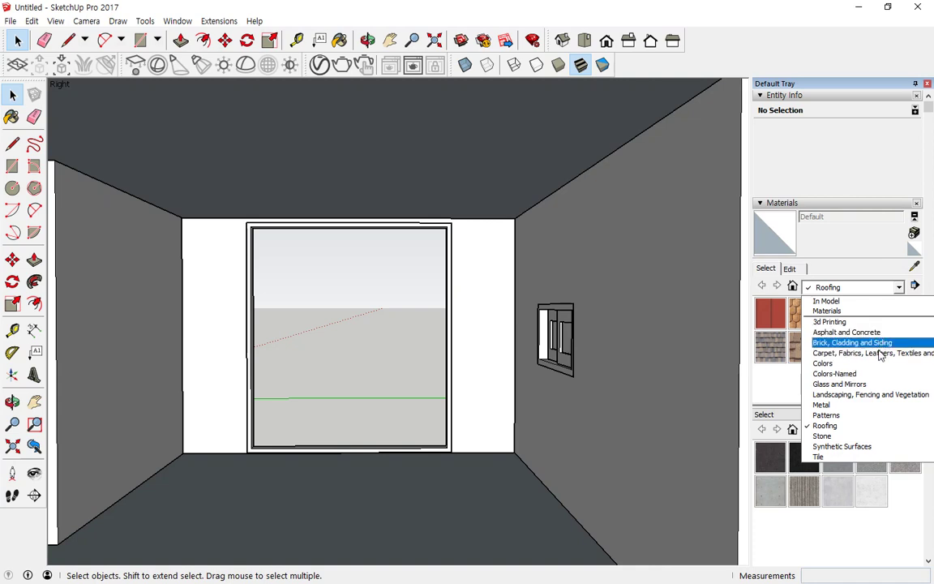
left_click(843, 332)
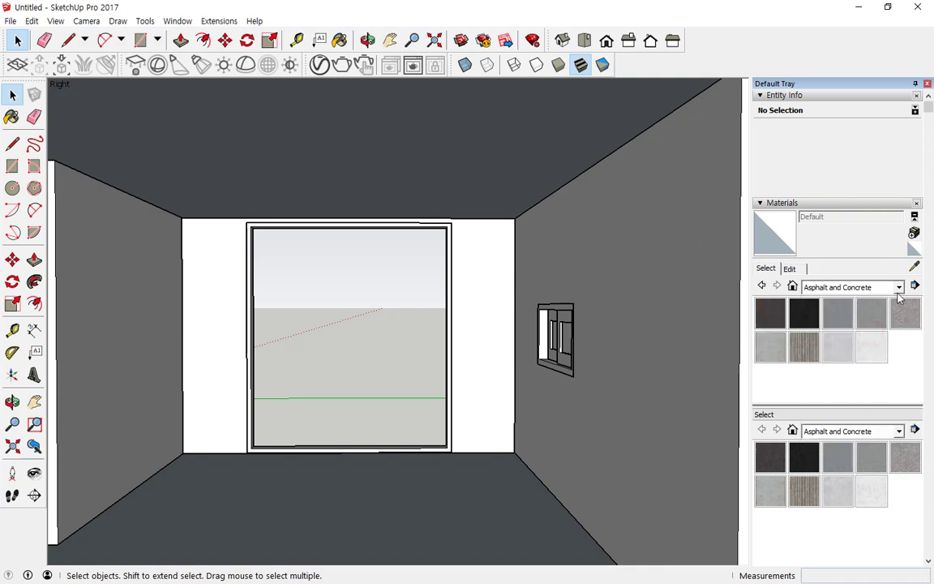
left_click(860, 292)
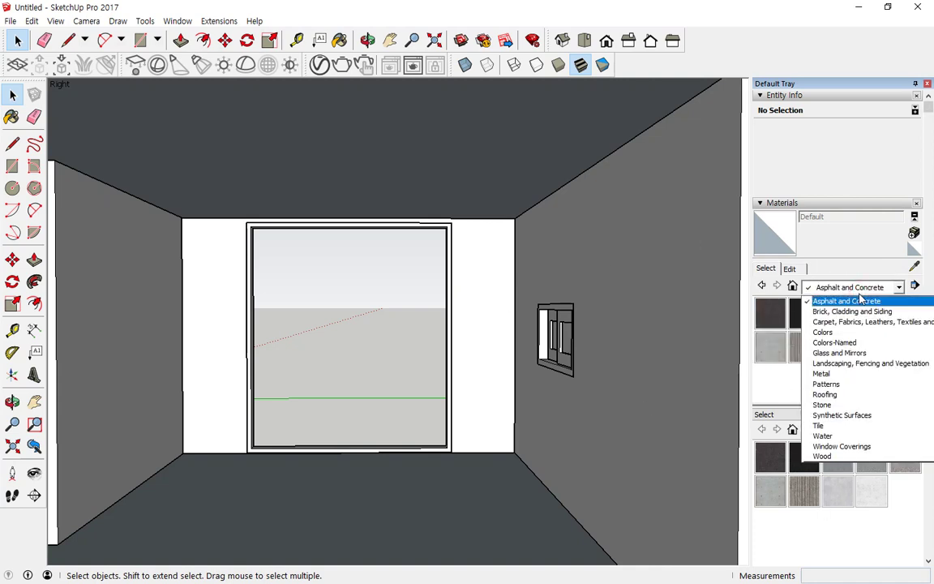
left_click(860, 311)
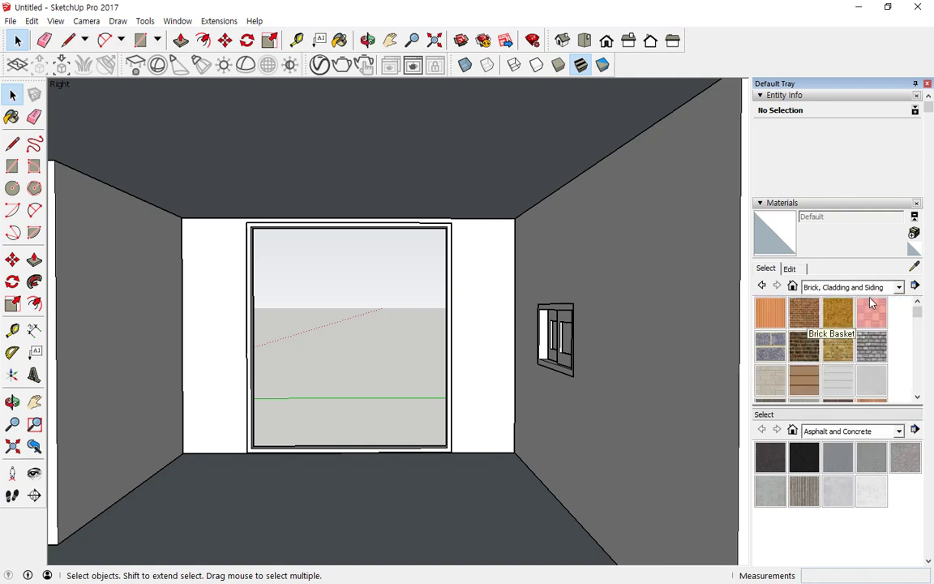
left_click(881, 288)
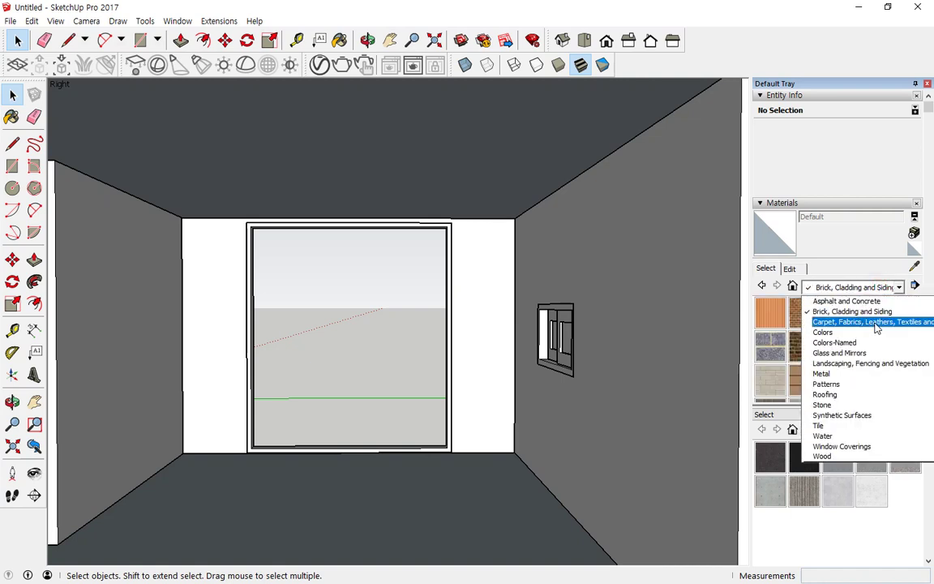
left_click(875, 322)
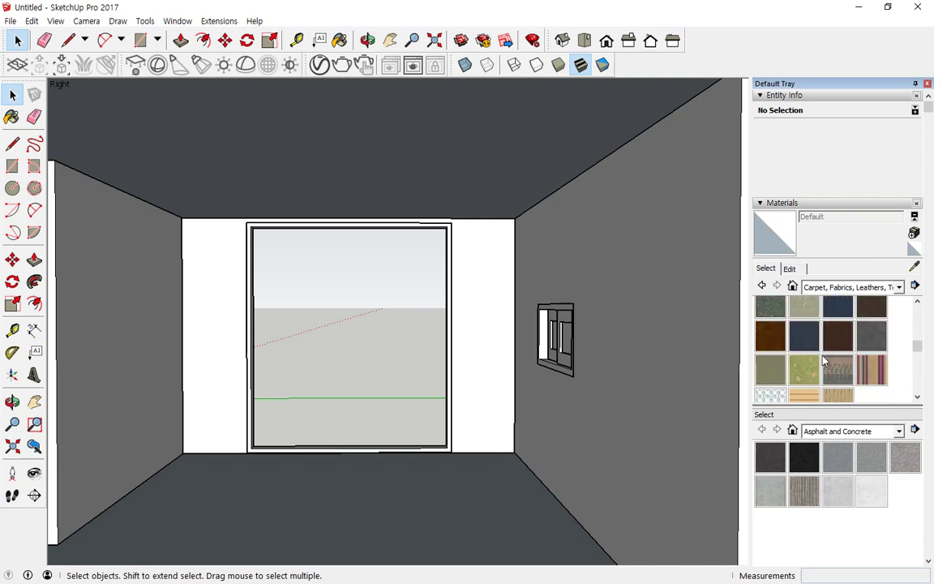
left_click(852, 288)
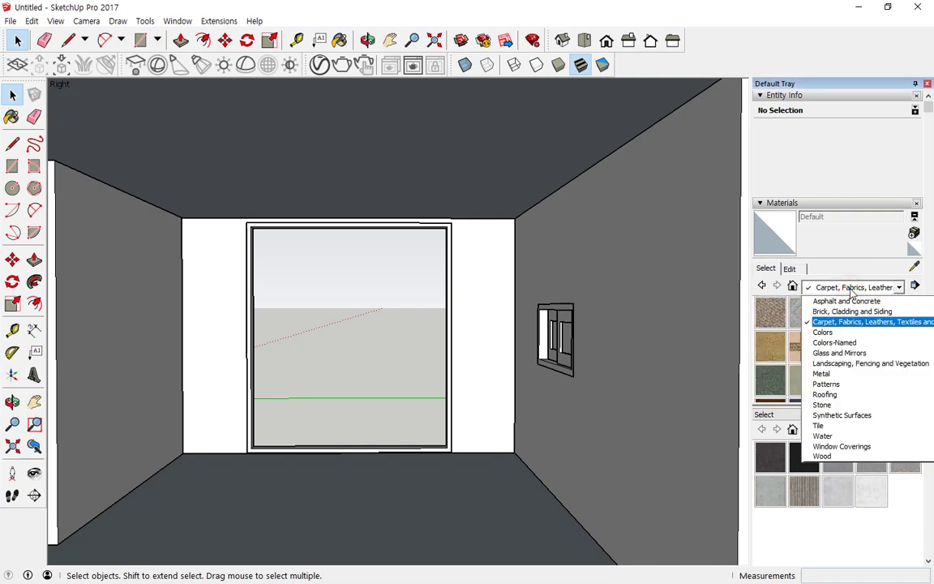
left_click(850, 332)
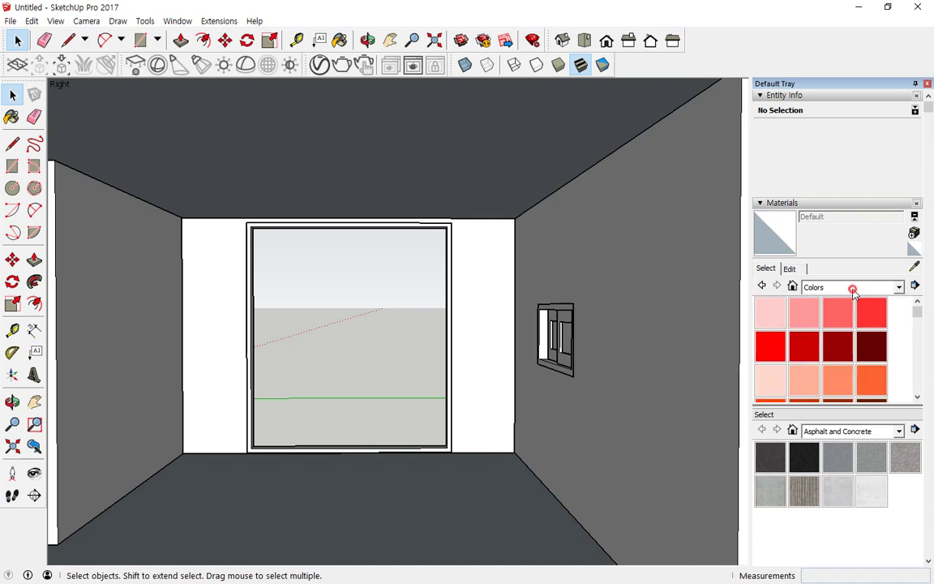
Browse the Glass and Mirrors, Landscaping, Metal, Patterns, Roofing and Stone material collections.
left_click(854, 290)
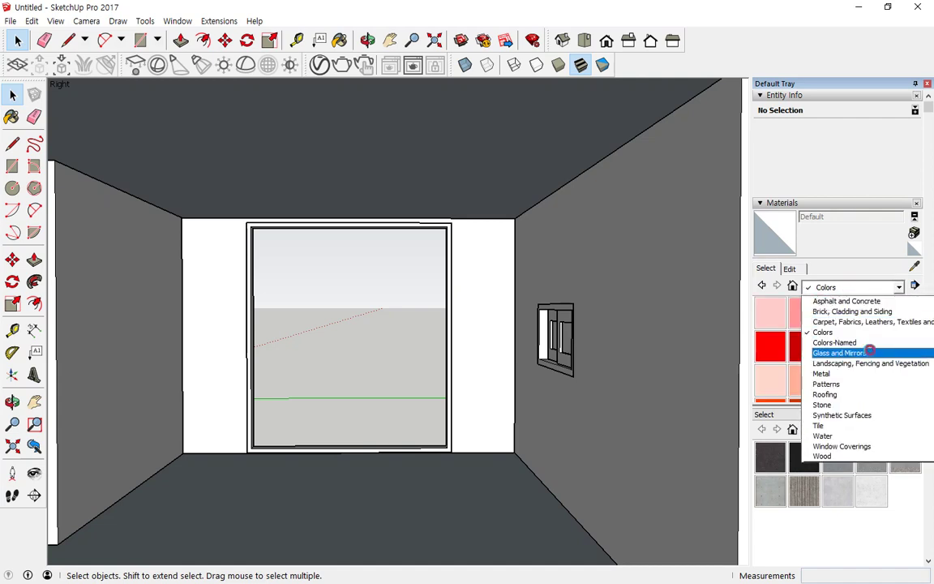
left_click(870, 352)
left_click(900, 288)
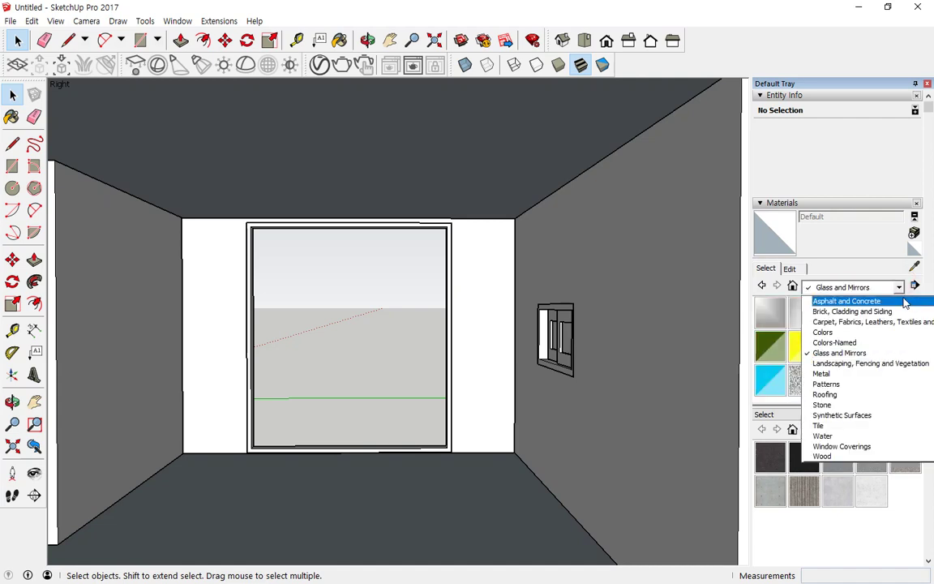
left_click(886, 365)
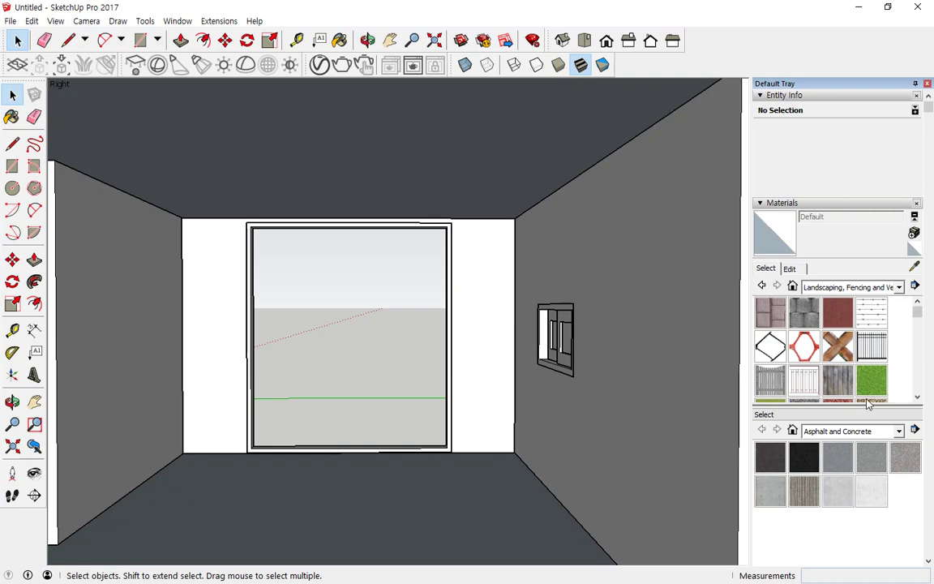
left_click(900, 288)
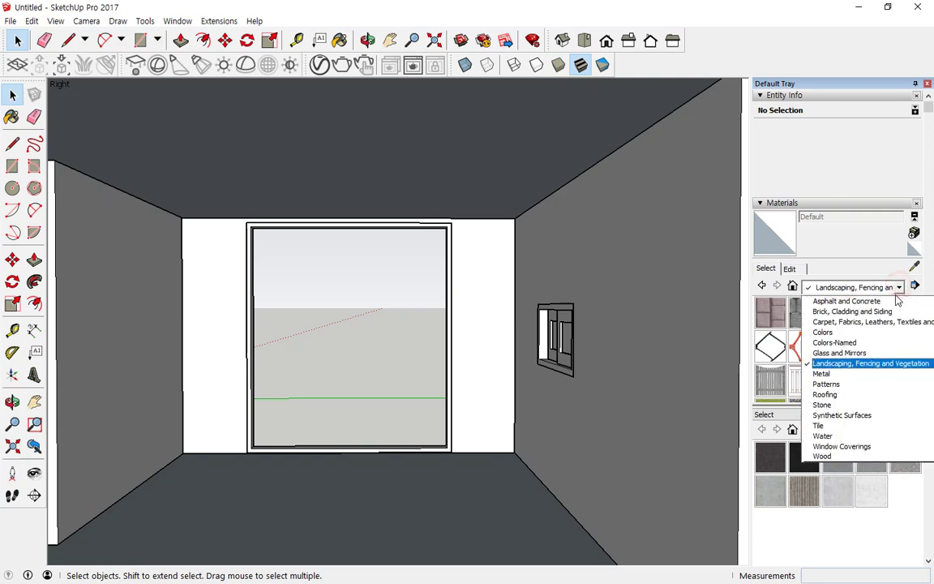
left_click(886, 375)
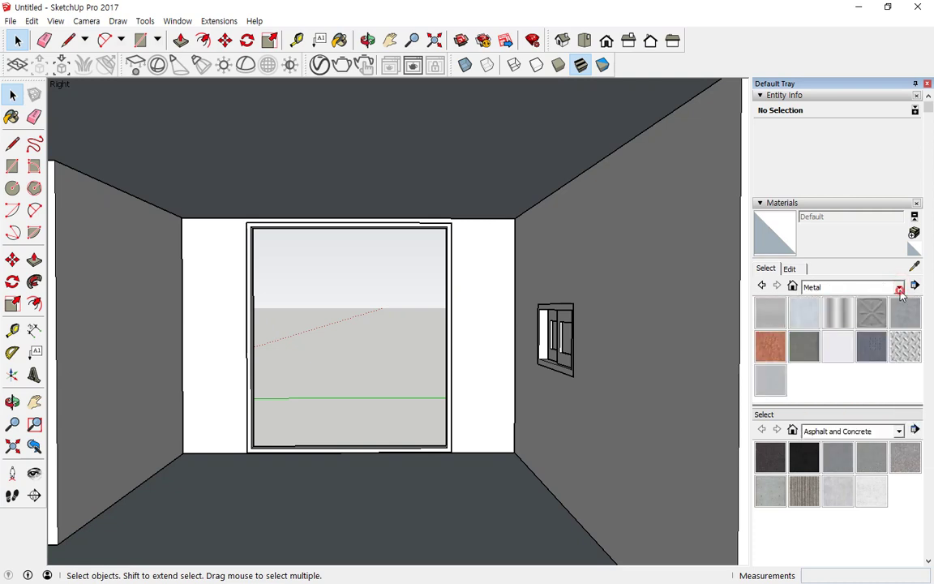
left_click(899, 289)
left_click(888, 386)
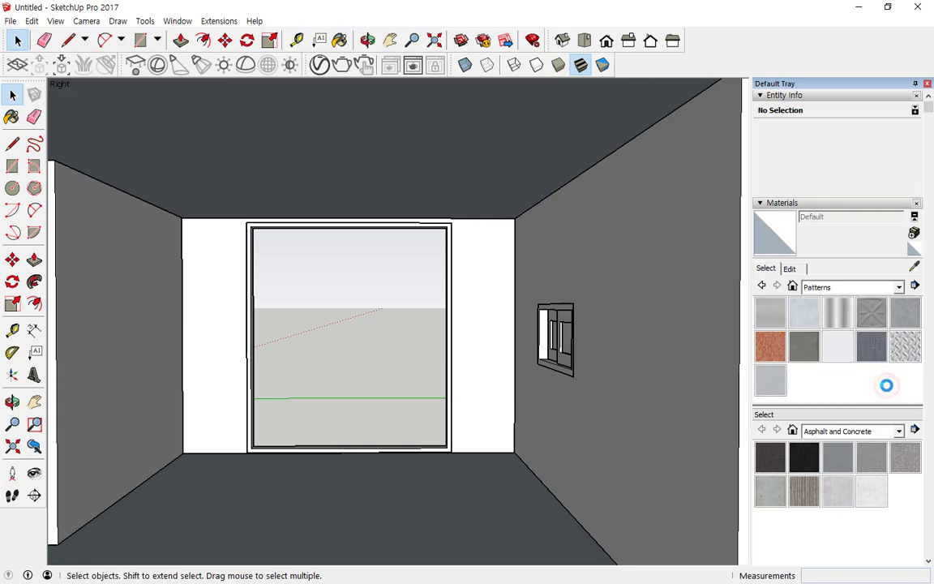
left_click(892, 289)
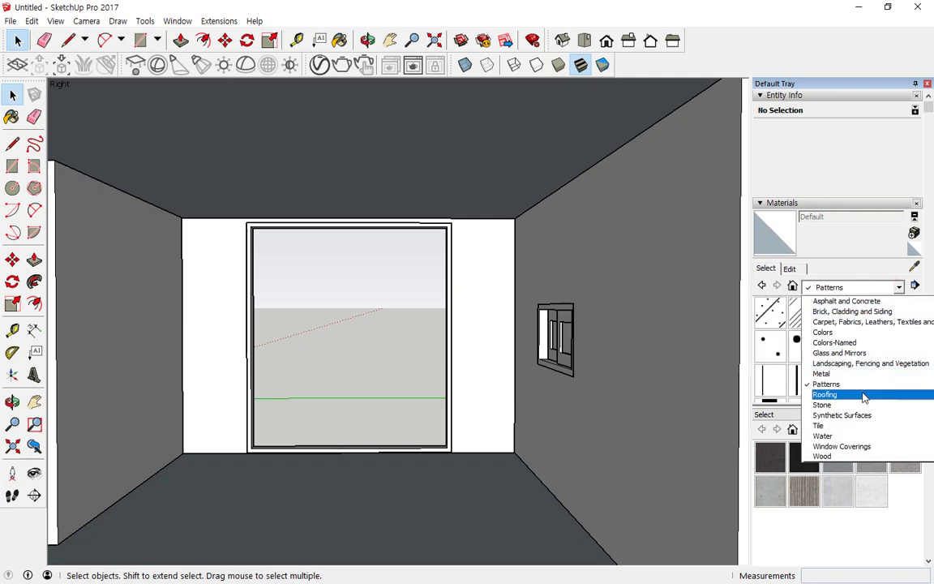
left_click(864, 396)
left_click(897, 291)
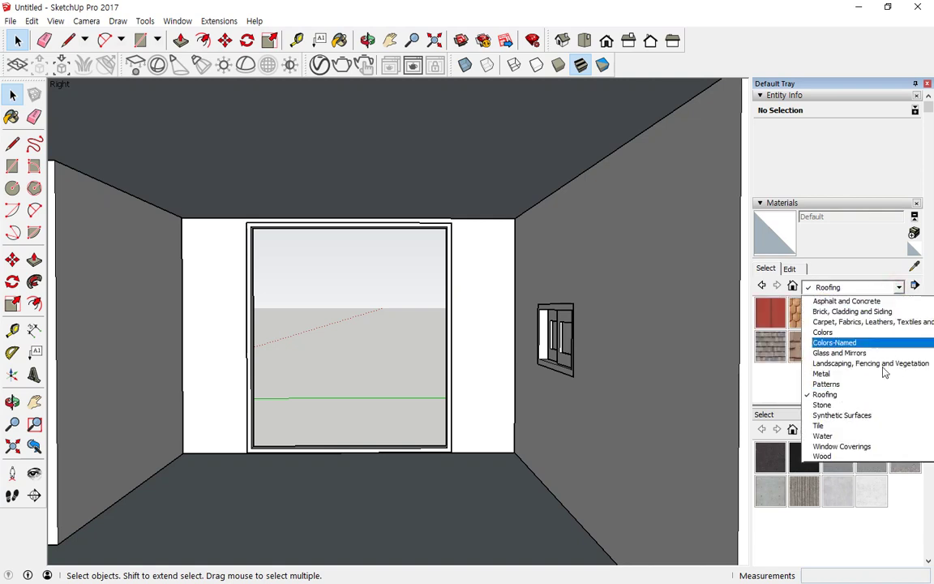
left_click(869, 404)
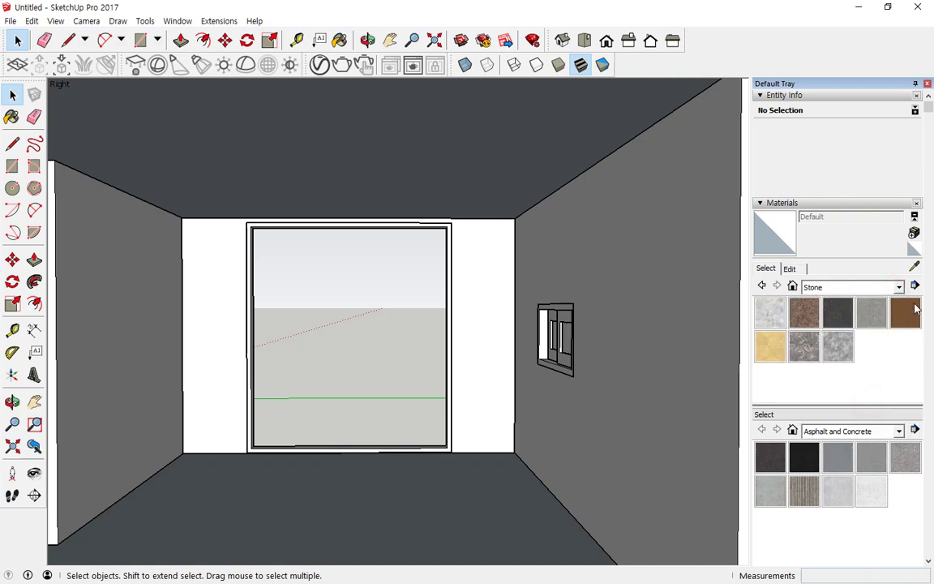
Paint the room's floor with the Wood Floor Dark material from the Wood collection.
left_click(897, 289)
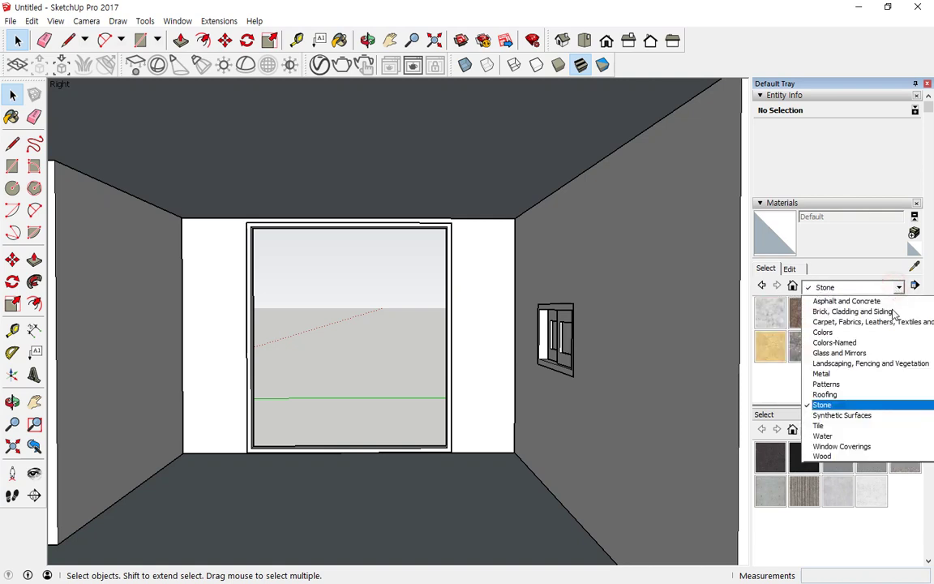
left_click(876, 455)
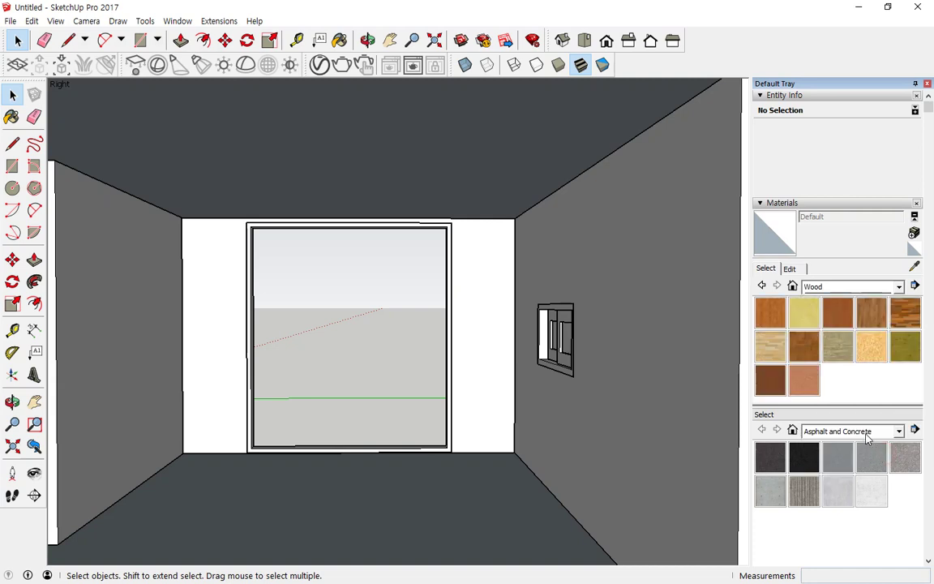
left_click(906, 313)
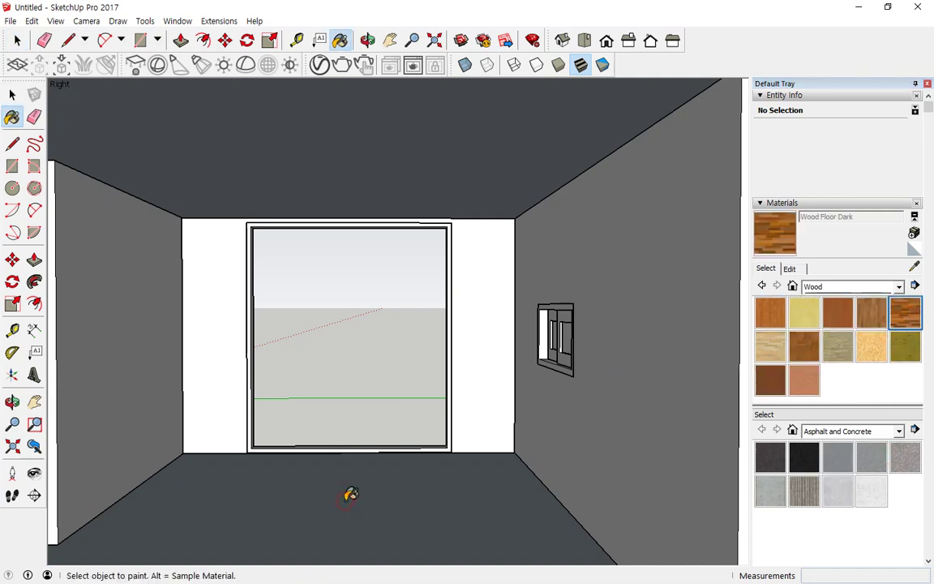
left_click(349, 495)
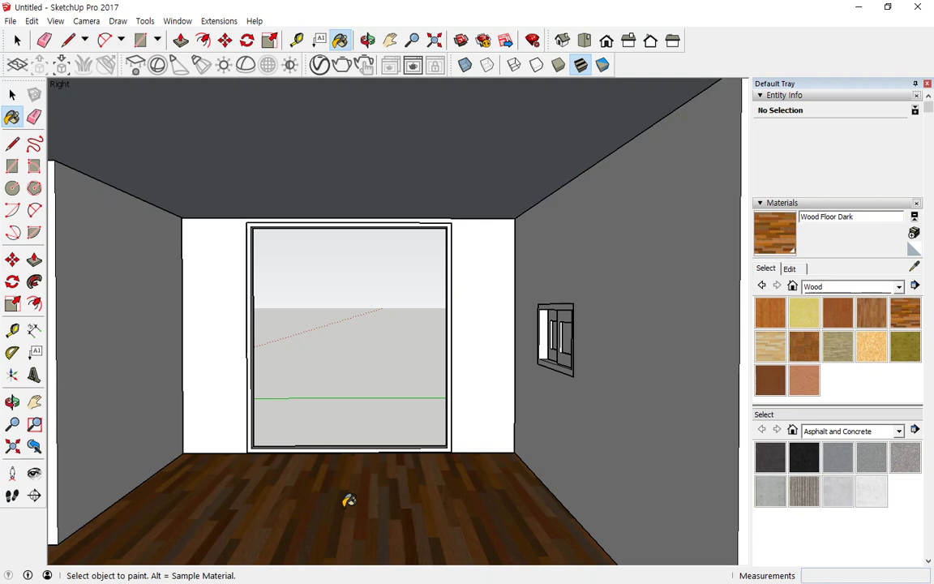
key("ctrl+2")
mouse_move(358, 527)
left_mouse_down()
mouse_move(396, 483)
mouse_move(339, 532)
mouse_move(406, 523)
mouse_move(356, 515)
left_mouse_up()
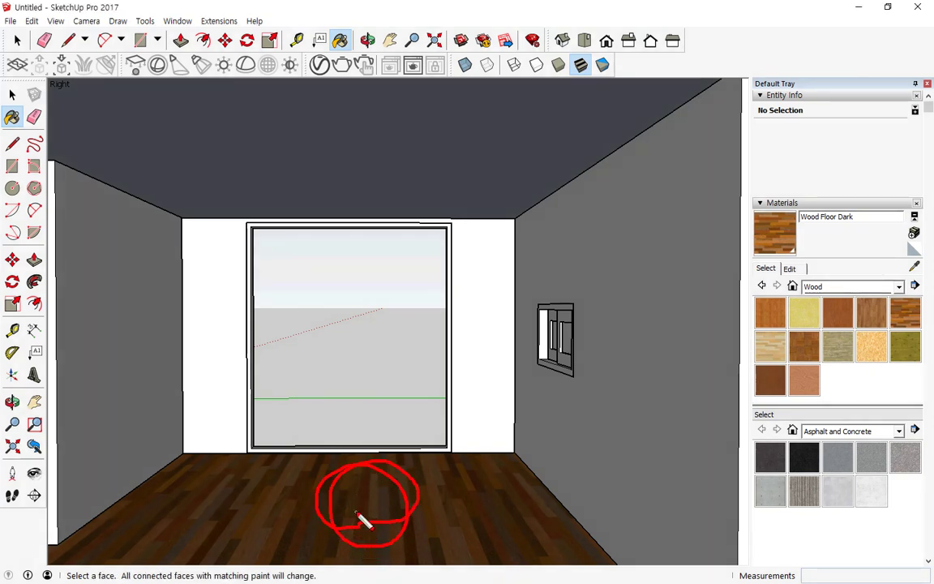
key("Escape")
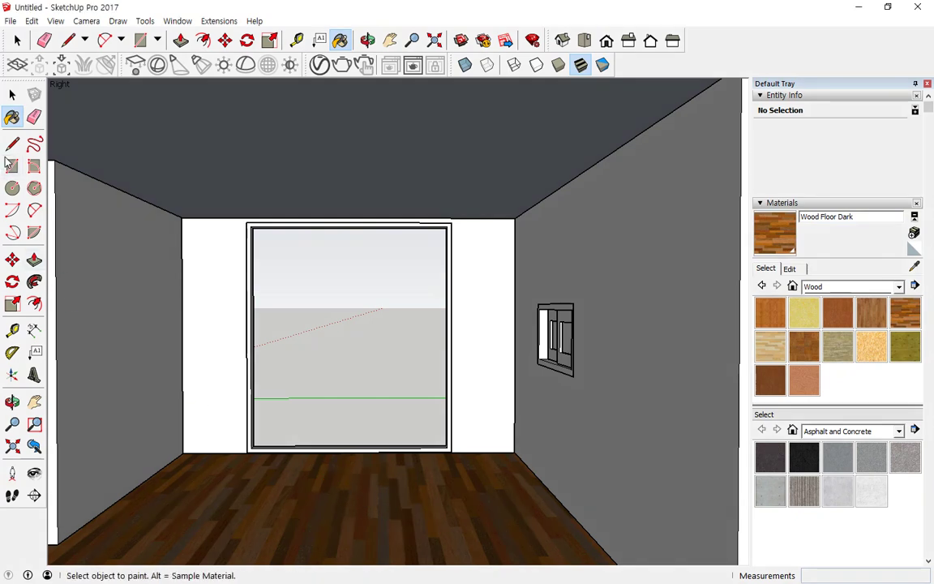
key("space")
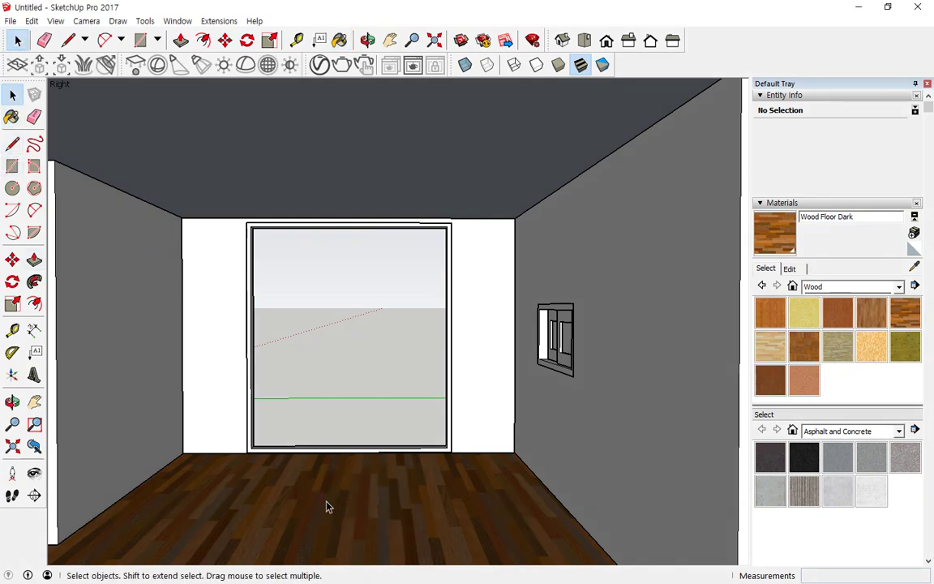
Select the painted floor group and examine its material and the available material tools.
left_click(331, 504)
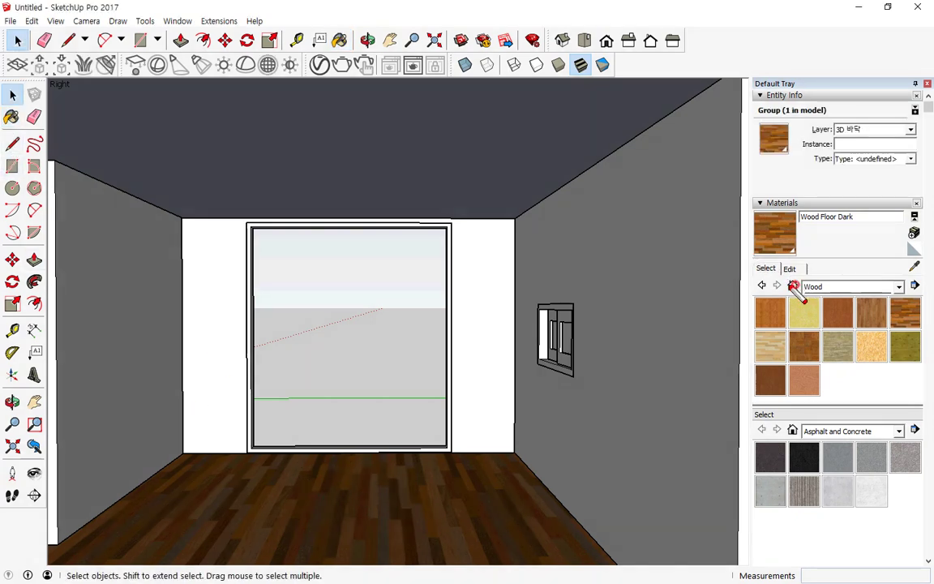
mouse_move(797, 298)
left_mouse_down()
mouse_move(814, 274)
mouse_move(807, 297)
left_mouse_up()
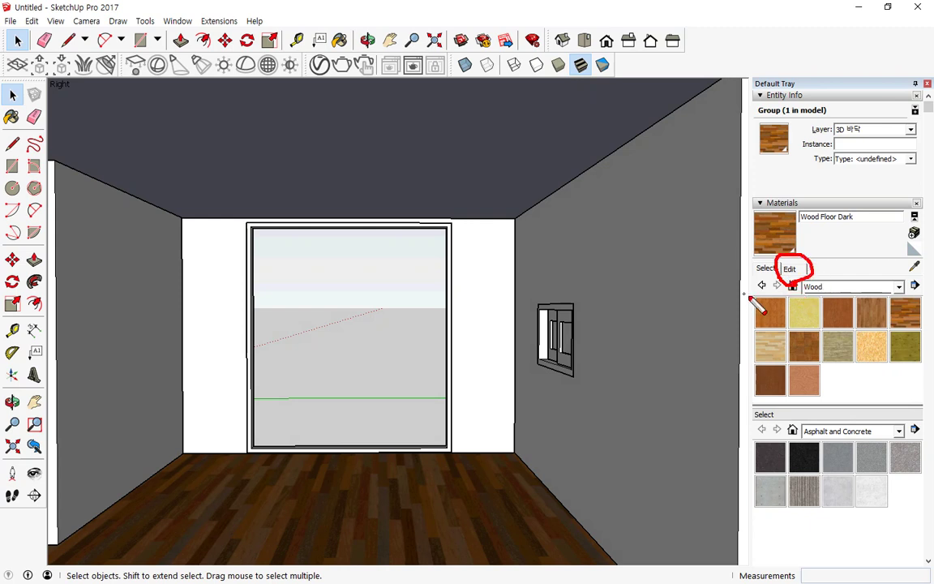
key("Escape")
left_click(769, 270)
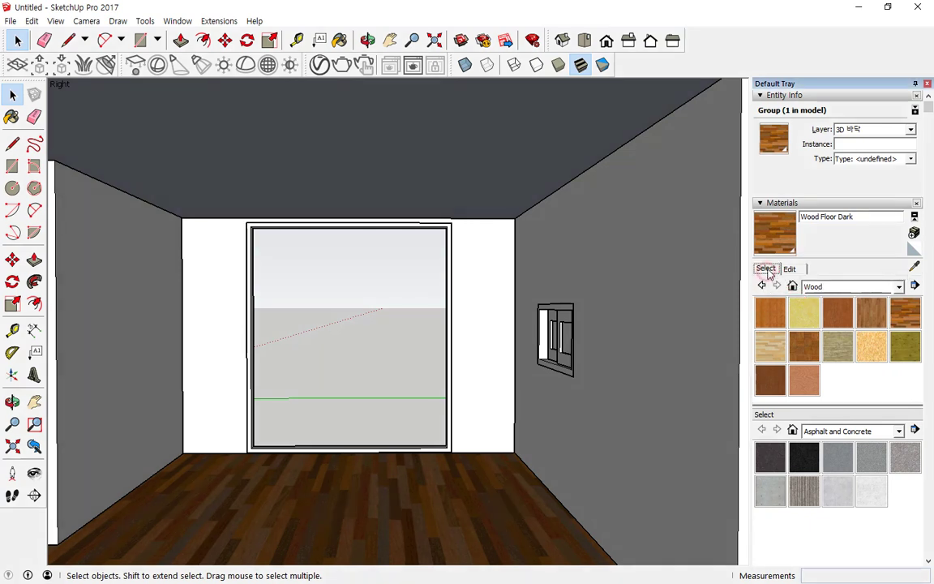
key("ctrl+alt+d")
mouse_move(913, 278)
left_mouse_down()
mouse_move(903, 266)
mouse_move(925, 257)
mouse_move(917, 281)
left_mouse_up()
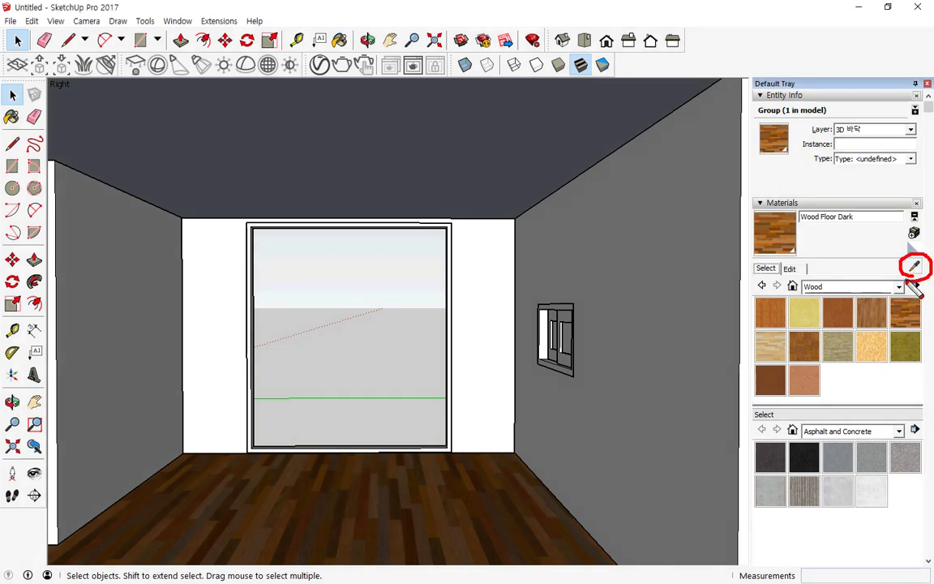
key("Escape")
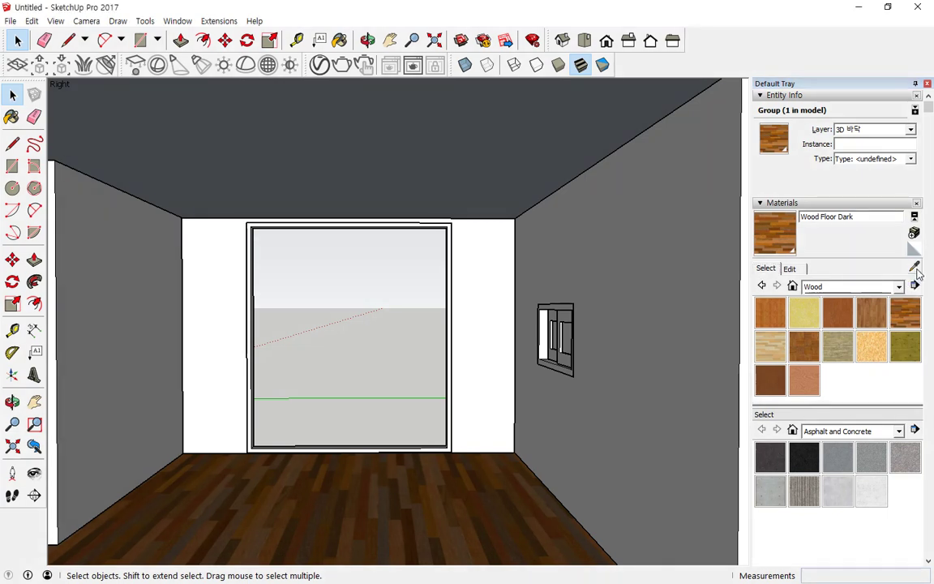
Sample the material from the floor and open its color, texture image and texture size settings.
left_click(916, 268)
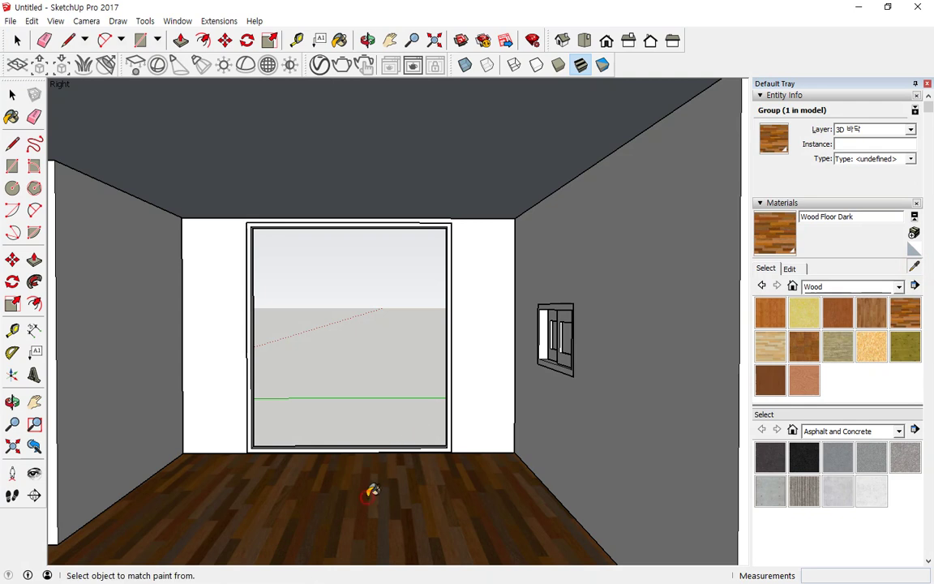
left_click(372, 490)
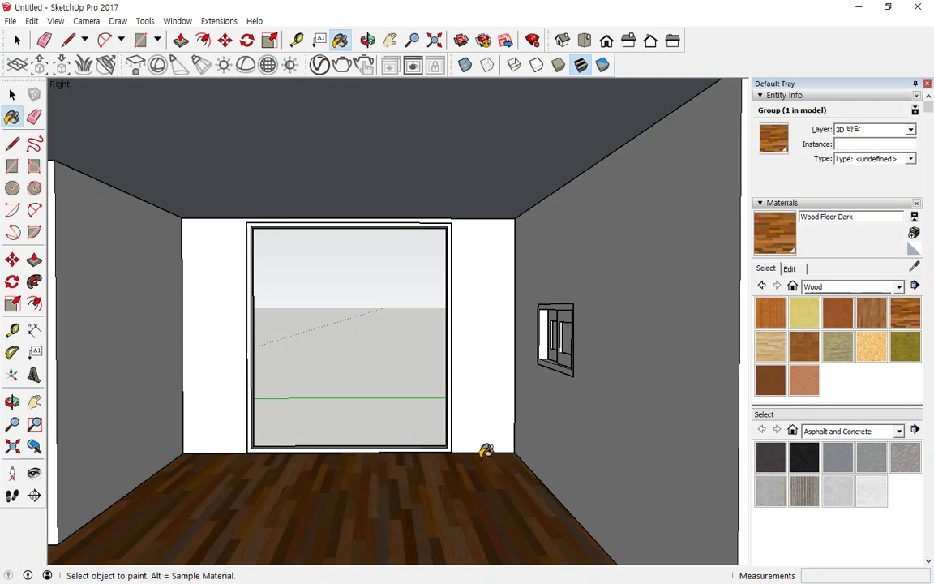
left_click(791, 269)
key("ctrl+2")
mouse_move(772, 373)
left_mouse_down()
mouse_move(763, 315)
mouse_move(835, 301)
mouse_move(821, 378)
mouse_move(775, 374)
left_mouse_up()
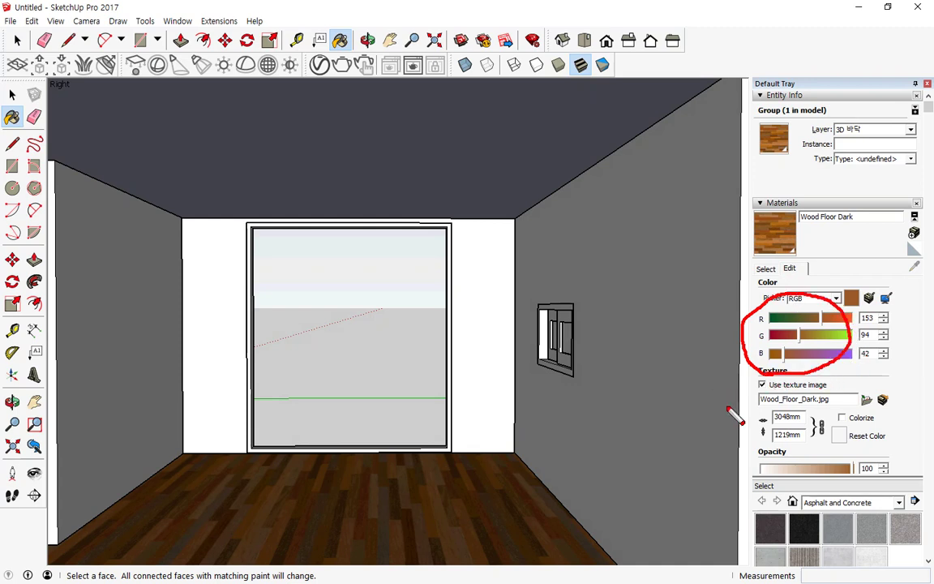
mouse_move(734, 409)
left_mouse_down()
mouse_move(771, 410)
mouse_move(855, 383)
mouse_move(761, 397)
mouse_move(754, 407)
left_mouse_up()
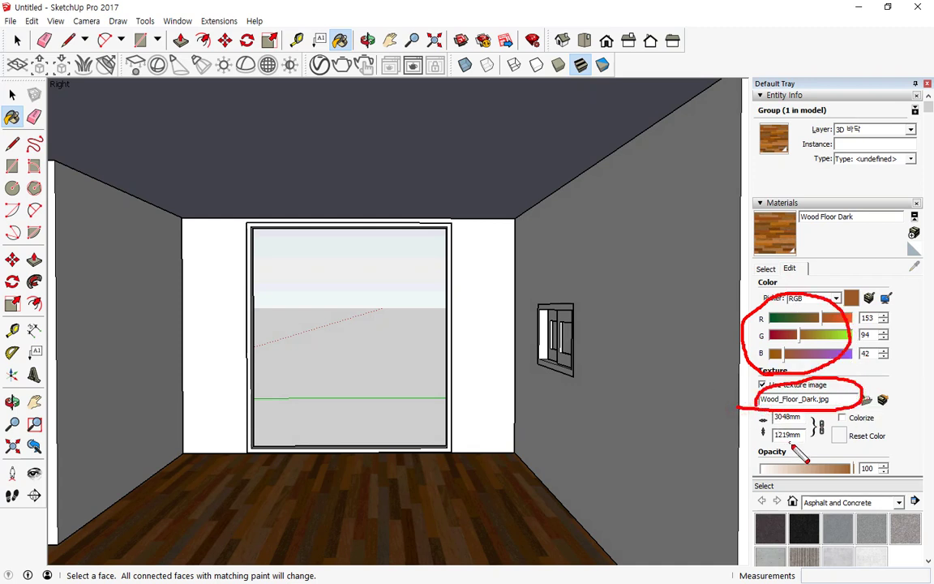
Recolor the Wood Floor Dark material to RGB 206, 115, 0.
mouse_move(792, 446)
left_mouse_down()
mouse_move(810, 412)
mouse_move(785, 481)
mouse_move(819, 456)
mouse_move(845, 476)
mouse_move(785, 485)
left_mouse_up()
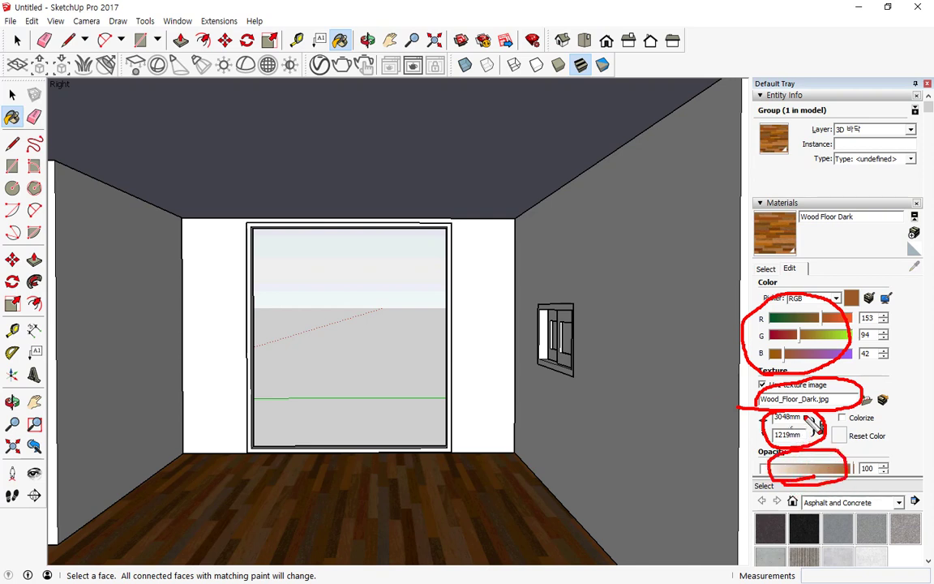
key("Escape")
left_click_drag(826, 324, 823, 354)
left_click_drag(839, 318, 761, 363)
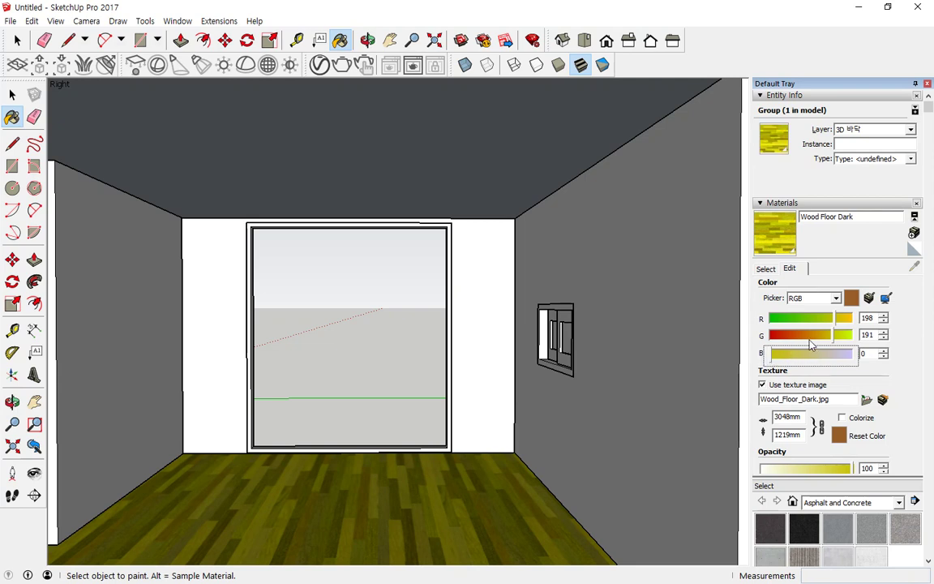
left_click_drag(811, 337, 846, 321)
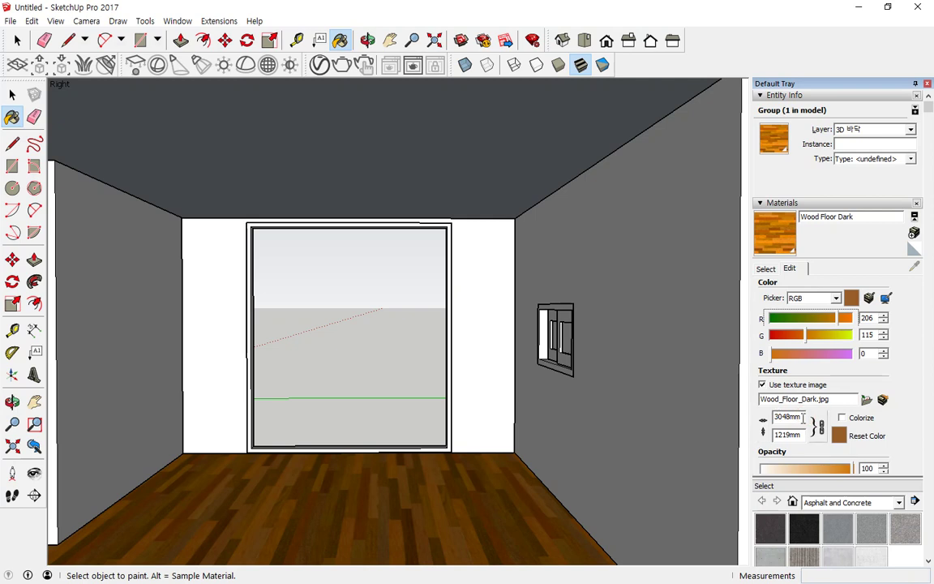
Try a 5000 mm texture width on the floor material, and set the width to 3000 mm.
left_click(770, 416)
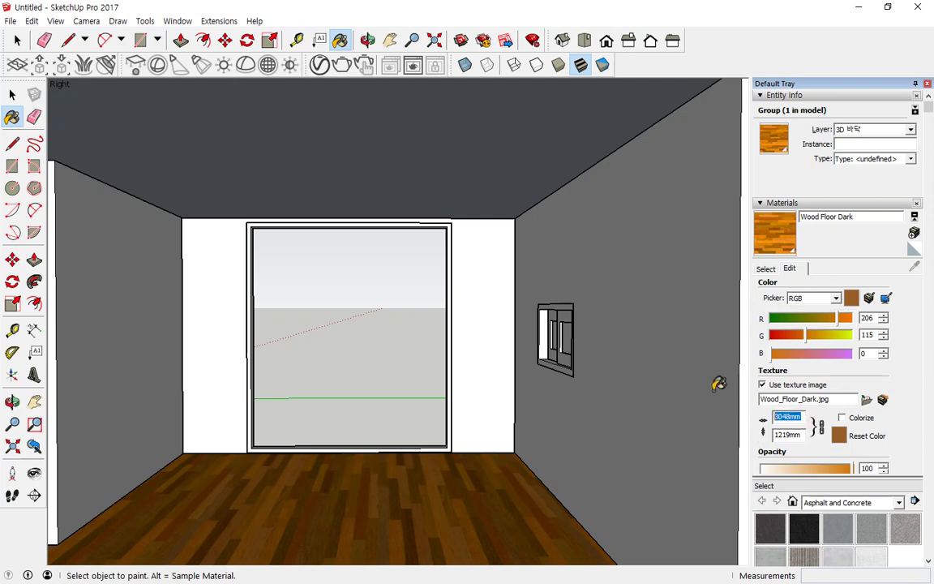
type("5000")
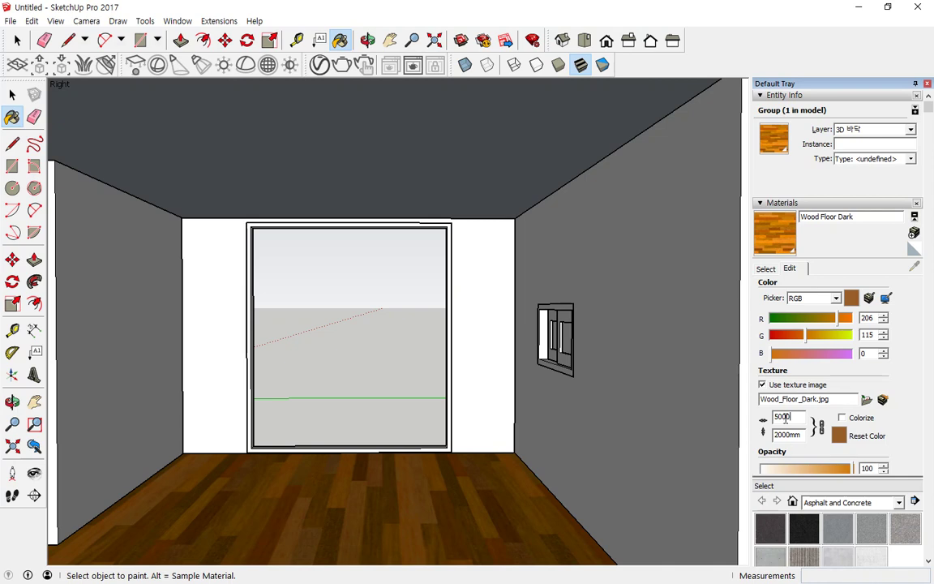
type("3")
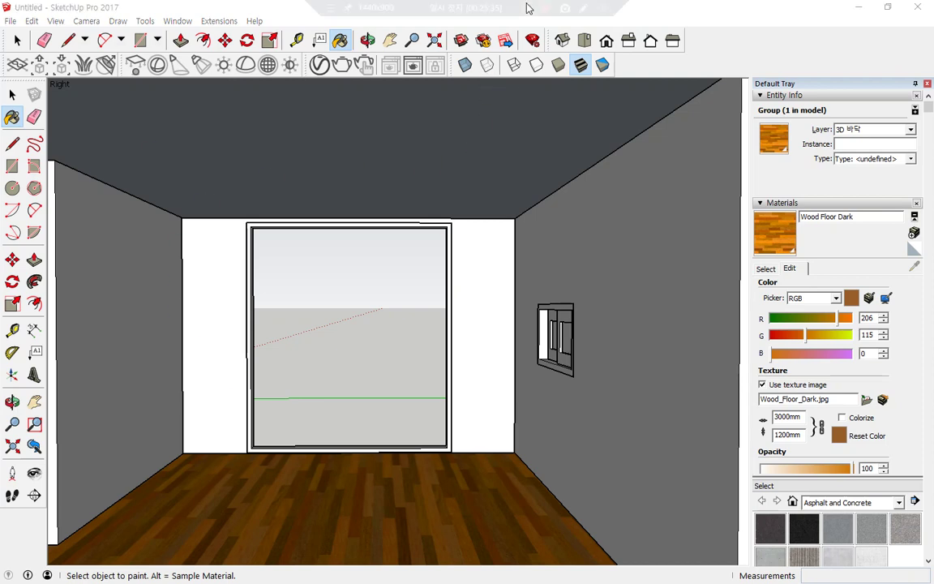
Open the V-Ray Asset Editor.
mouse_move(324, 93)
left_mouse_down("ctrl")
mouse_move(305, 65)
mouse_move(322, 57)
mouse_move(333, 77)
mouse_move(315, 92)
mouse_move(300, 81)
left_mouse_up("ctrl")
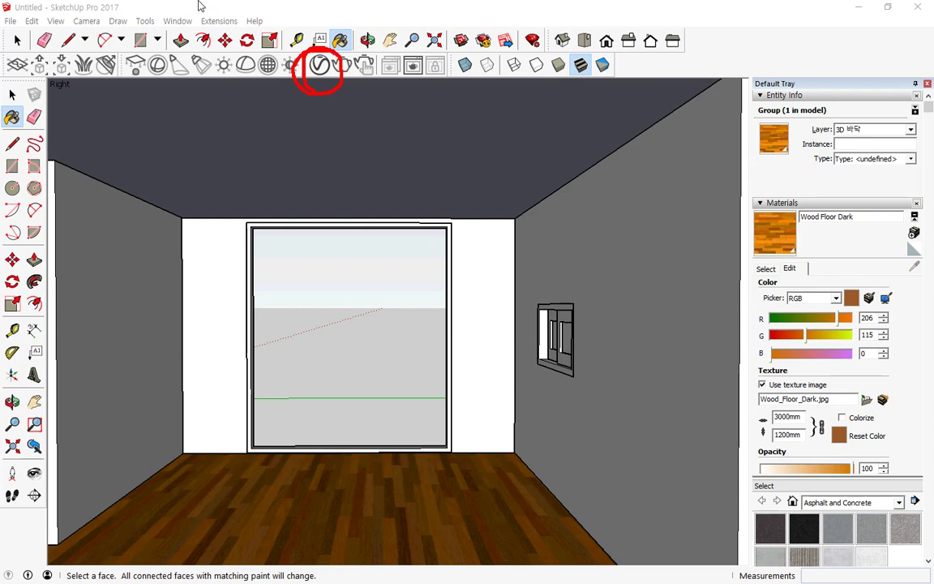
key("Escape")
left_click(177, 21)
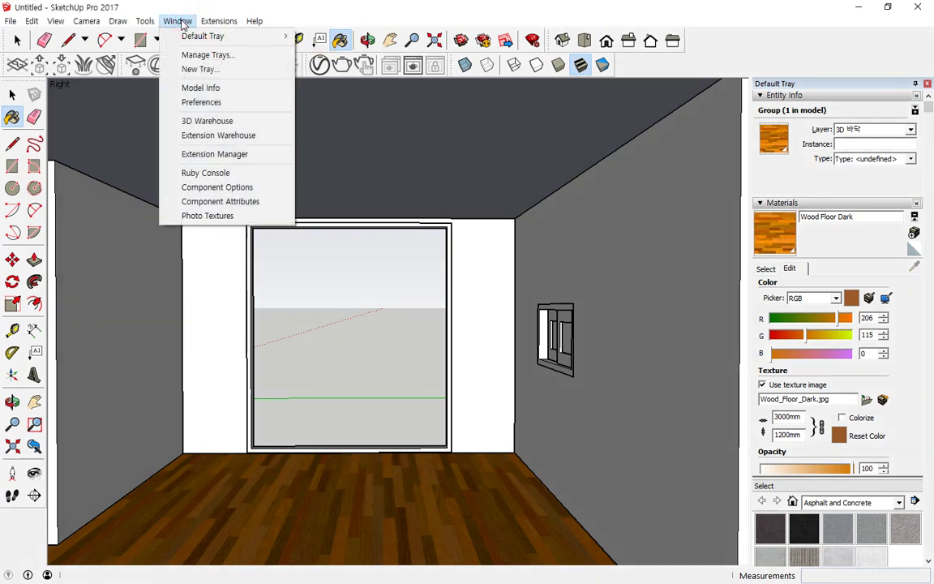
mouse_move(227, 25)
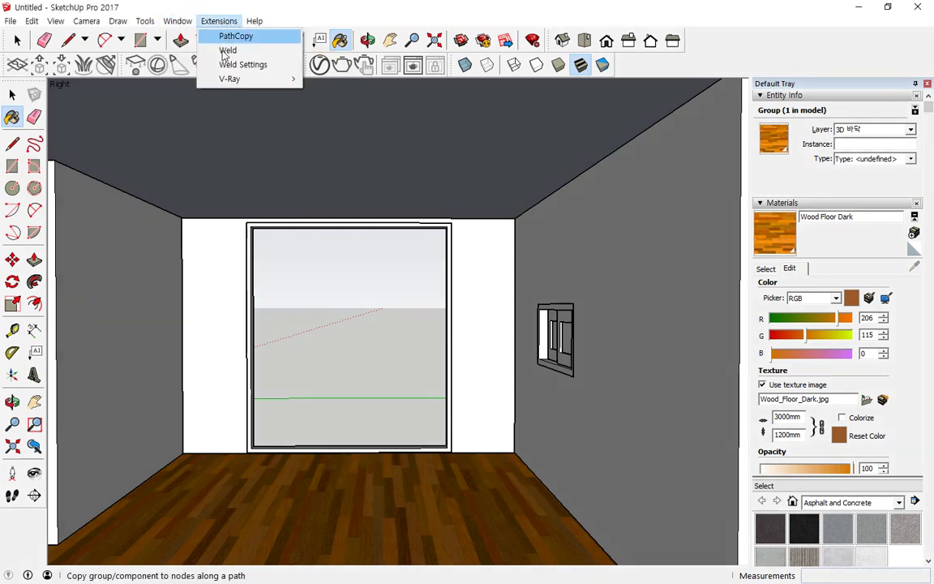
mouse_move(257, 80)
mouse_move(396, 80)
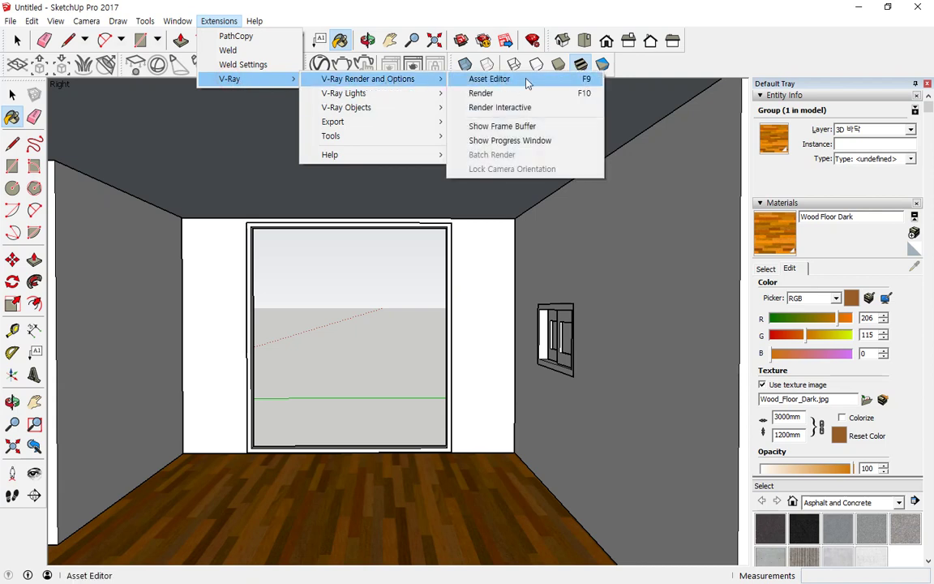
left_click(528, 82)
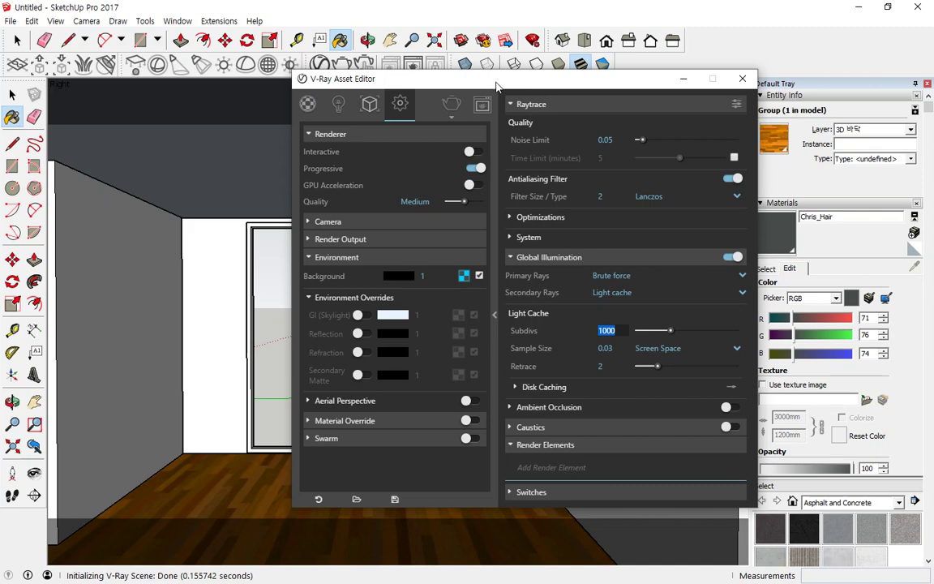
Look through the Asset Editor's materials, lights, geometry and render settings, and expand the V-Ray material library.
left_click(308, 103)
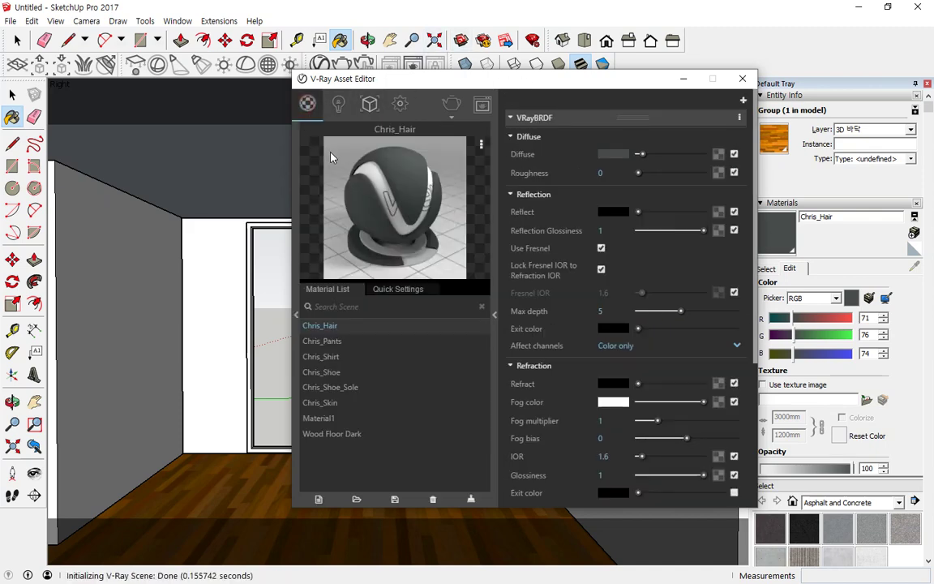
left_click(338, 105)
left_click(369, 104)
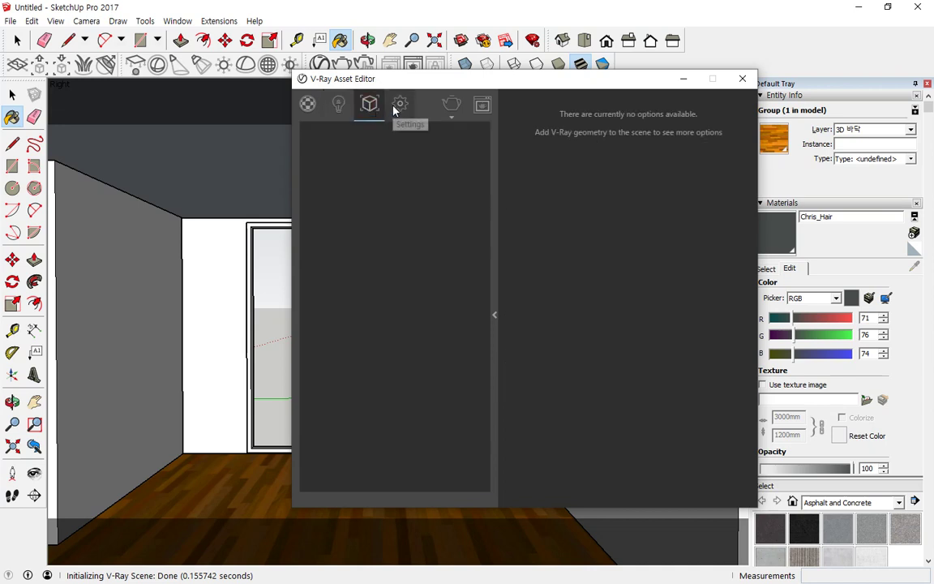
left_click(401, 104)
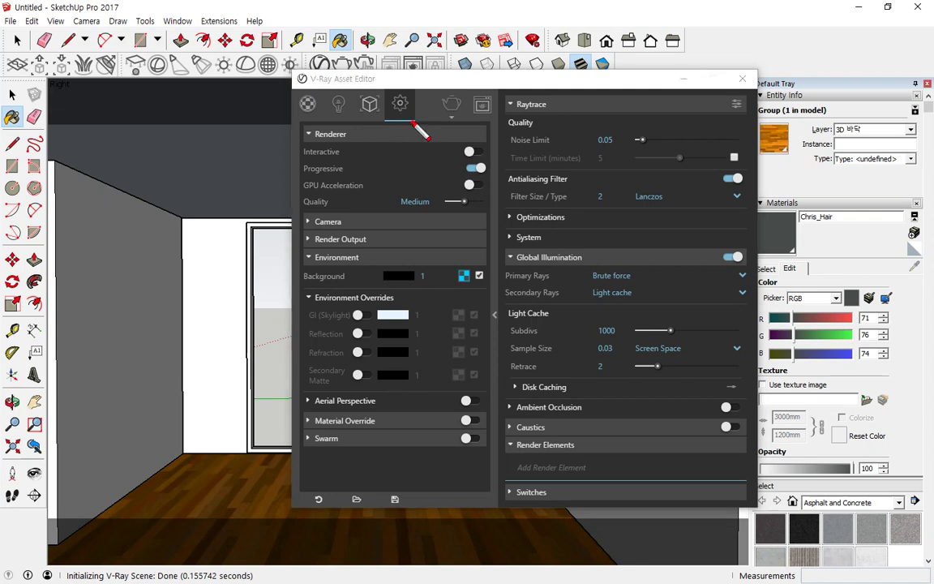
mouse_move(414, 123)
left_mouse_down()
mouse_move(270, 107)
mouse_move(381, 86)
mouse_move(391, 123)
left_mouse_up()
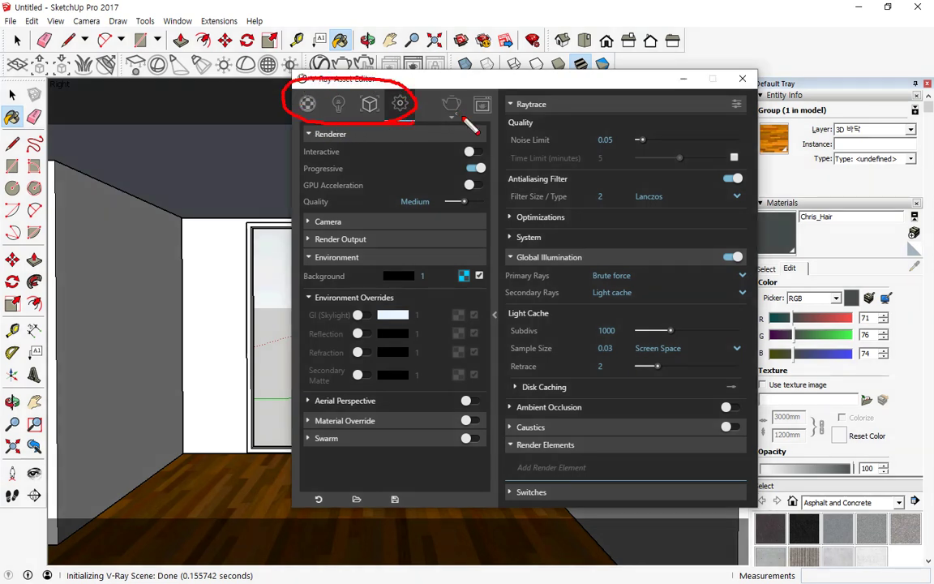
mouse_move(464, 119)
left_mouse_down()
mouse_move(439, 77)
mouse_move(463, 122)
left_mouse_up()
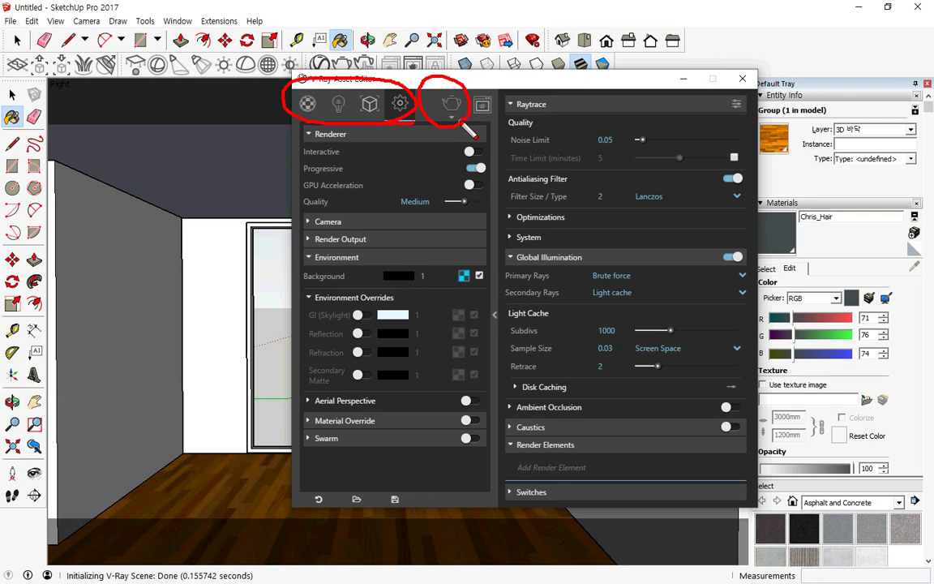
left_click(307, 103)
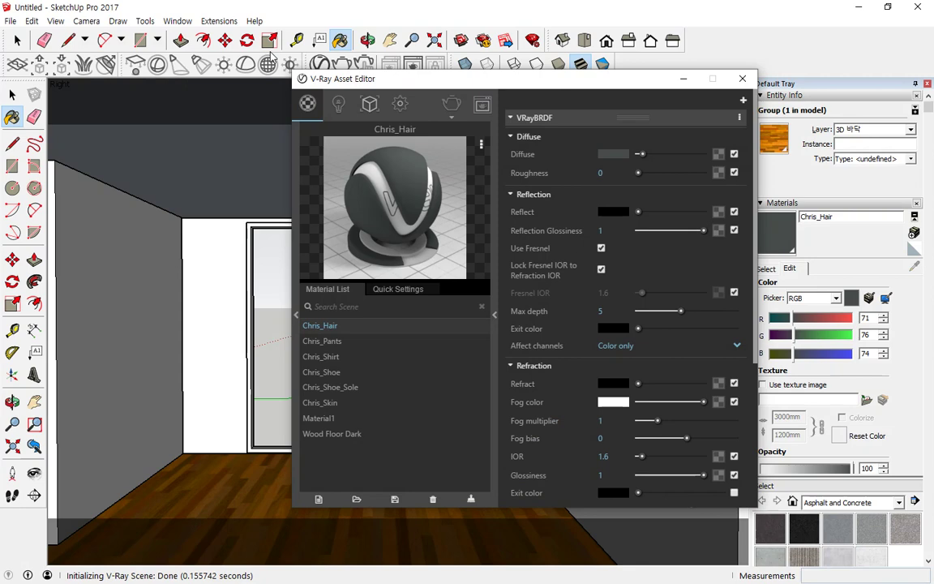
left_click(295, 326)
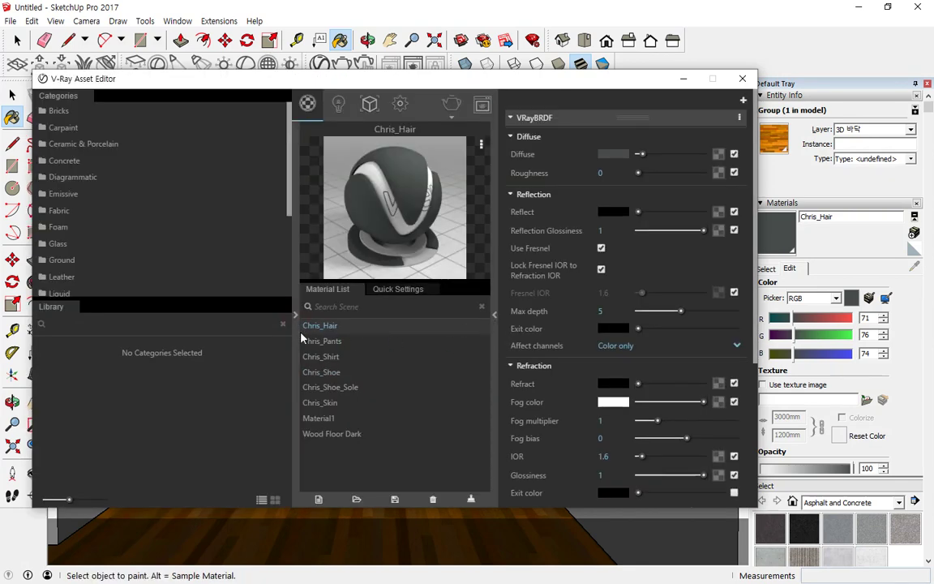
mouse_move(287, 289)
left_mouse_down()
mouse_move(245, 288)
mouse_move(267, 301)
left_mouse_up()
mouse_move(498, 290)
left_mouse_down()
mouse_move(520, 290)
mouse_move(558, 315)
mouse_move(531, 326)
left_mouse_up()
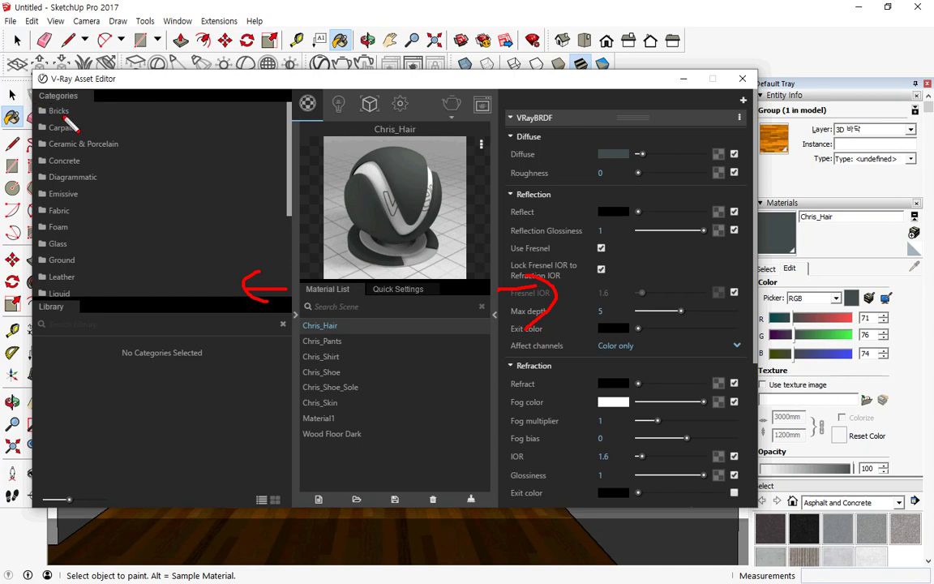
mouse_move(100, 260)
left_mouse_down()
mouse_move(122, 136)
mouse_move(91, 264)
left_mouse_up()
mouse_move(859, 440)
left_mouse_down()
mouse_move(835, 438)
mouse_move(892, 410)
mouse_move(884, 410)
left_mouse_up()
mouse_move(172, 102)
left_mouse_down()
mouse_move(223, 190)
mouse_move(157, 342)
left_mouse_up()
key("Escape")
Browse the Paper materials in the V-Ray material library.
scroll(109, 235, "down", 5)
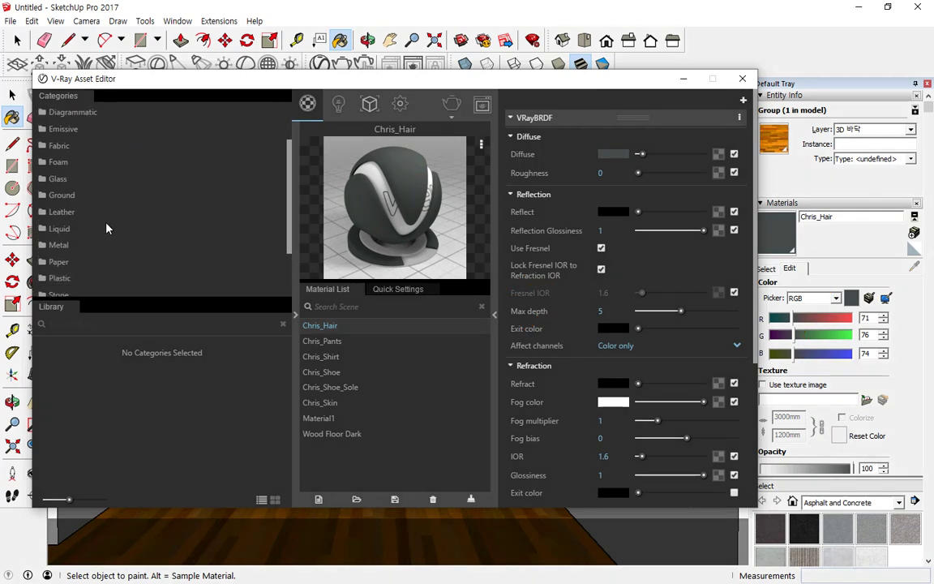
left_click(54, 197)
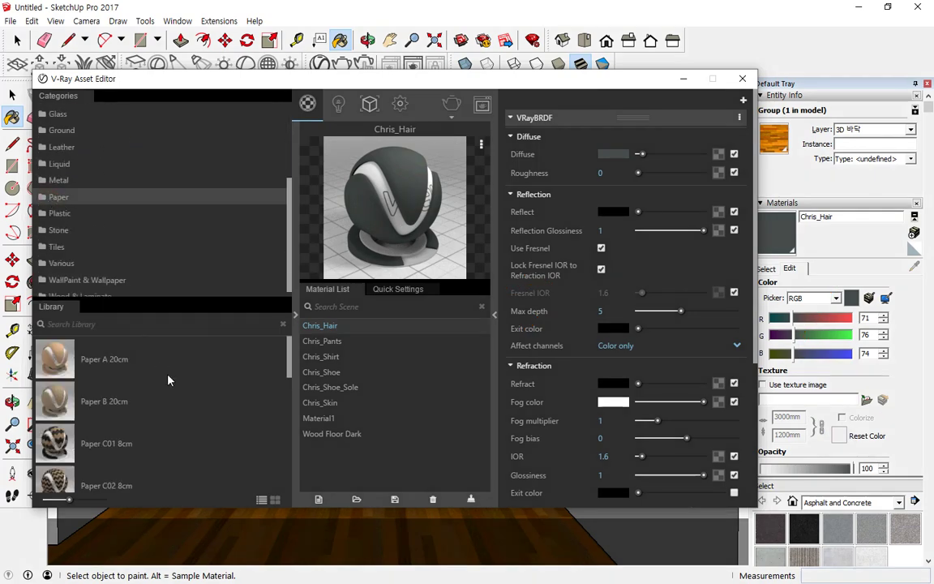
mouse_move(162, 346)
left_mouse_down()
mouse_move(182, 423)
mouse_move(136, 480)
left_mouse_up()
key("Escape")
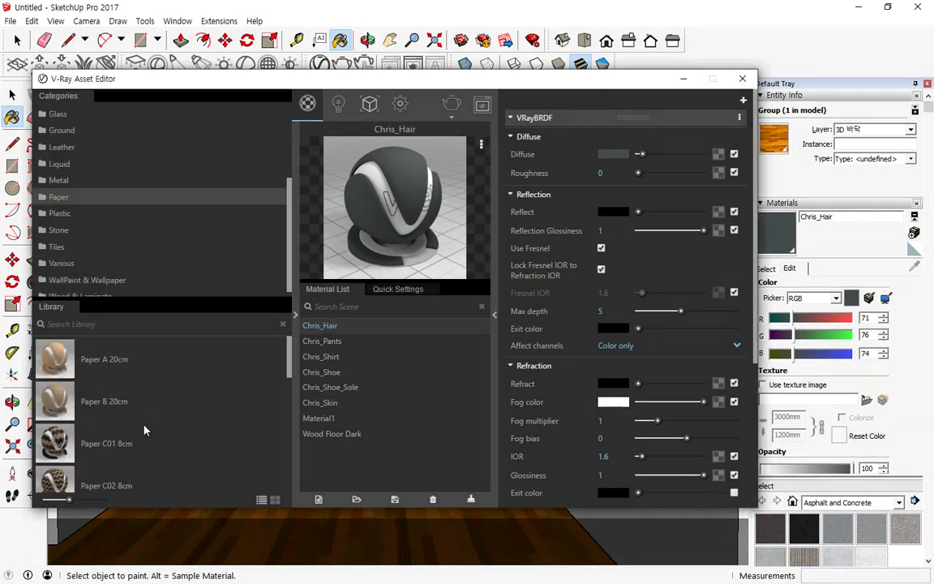
scroll(153, 427, "down", 3)
scroll(155, 429, "down", 6)
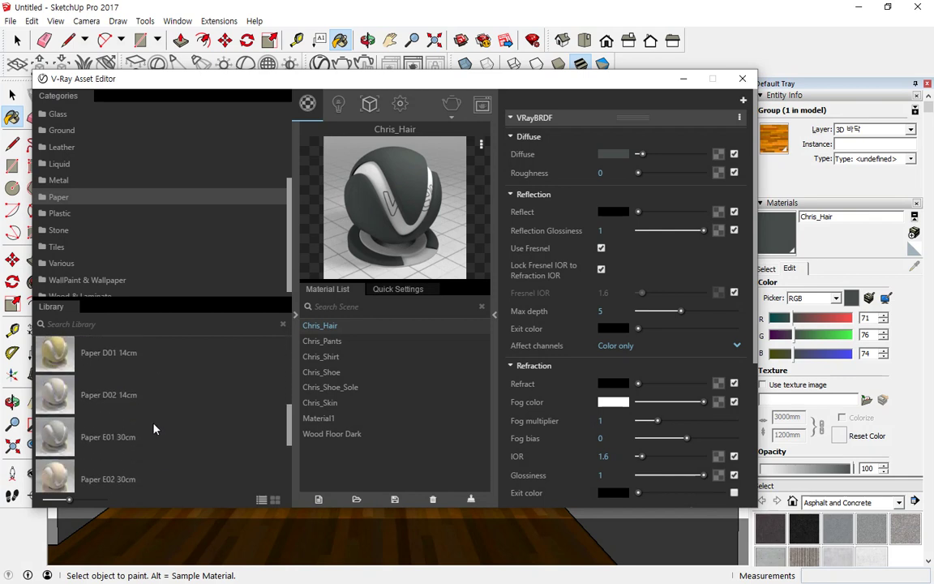
scroll(183, 435, "down", 1)
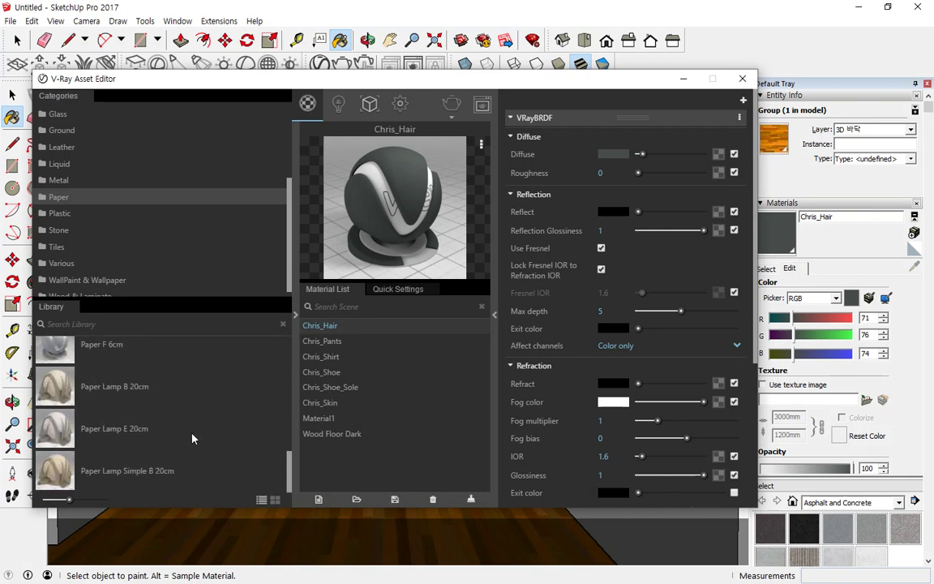
Browse the Stone, Tiles and Foam categories of the V-Ray material library.
left_click(86, 233)
scroll(162, 416, "down", 1)
scroll(166, 410, "down", 3)
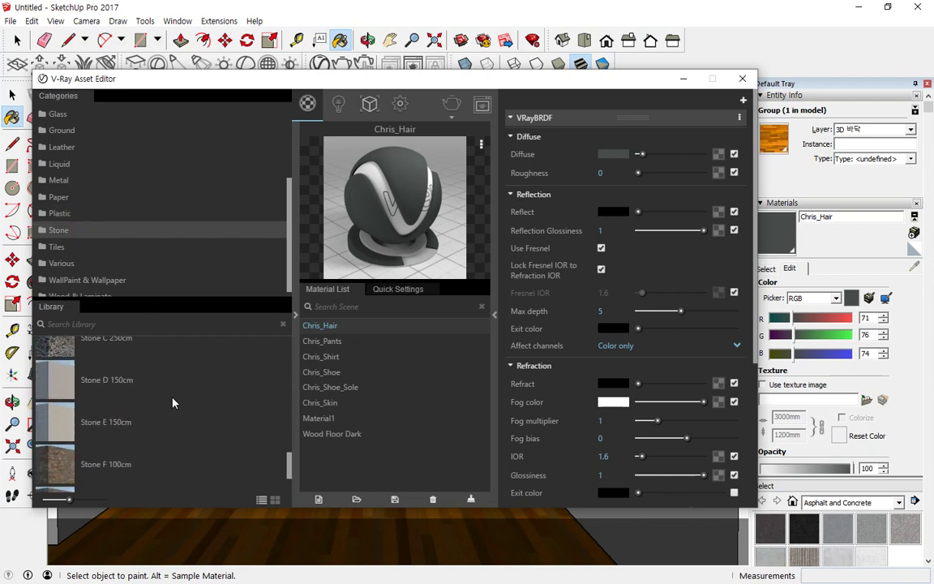
scroll(106, 231, "down", 1)
left_click(73, 240)
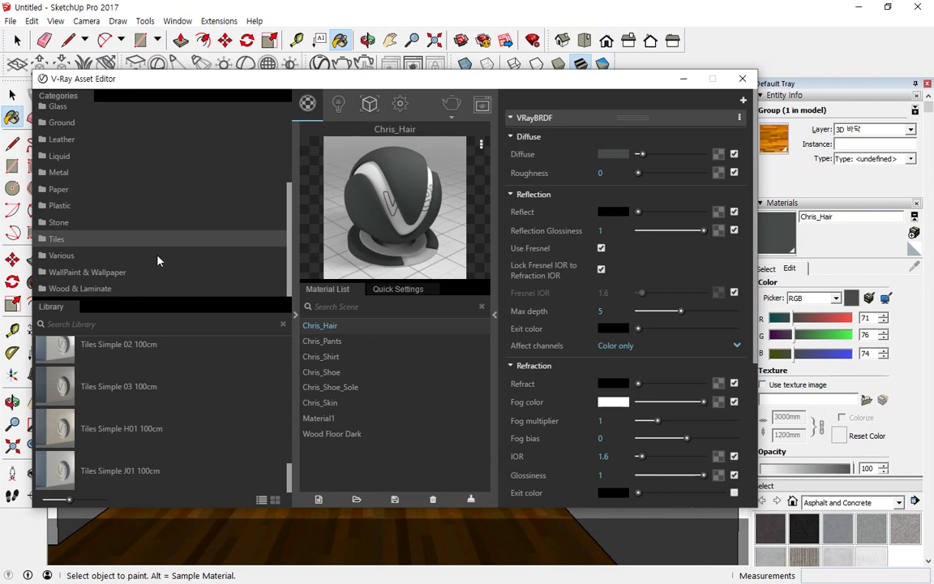
scroll(156, 258, "up", 3)
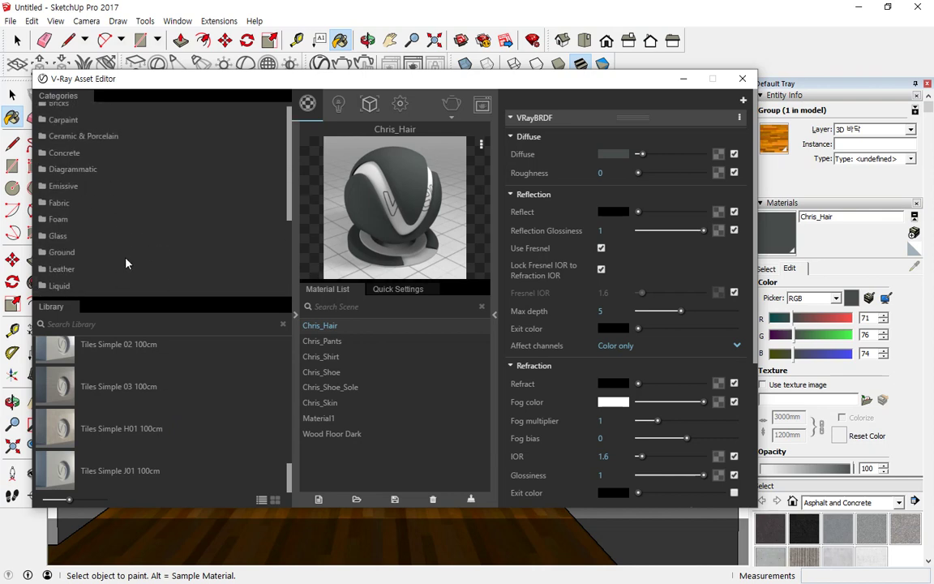
scroll(158, 232, "up", 1)
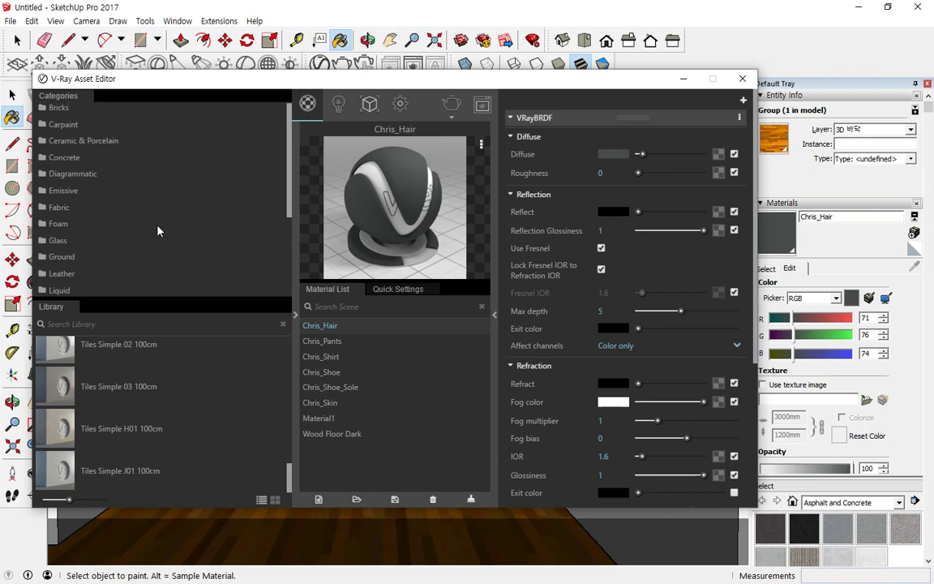
left_click(159, 228)
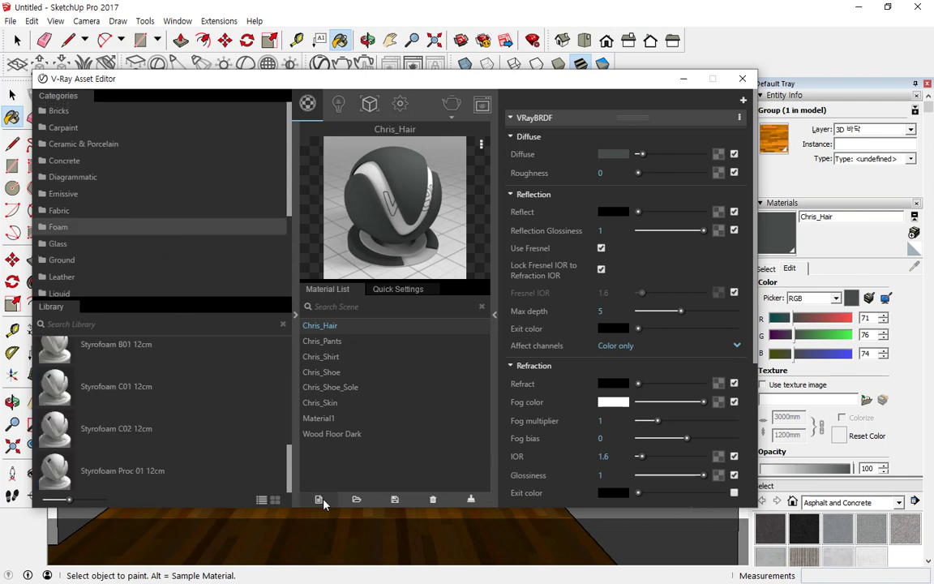
key("ctrl+2")
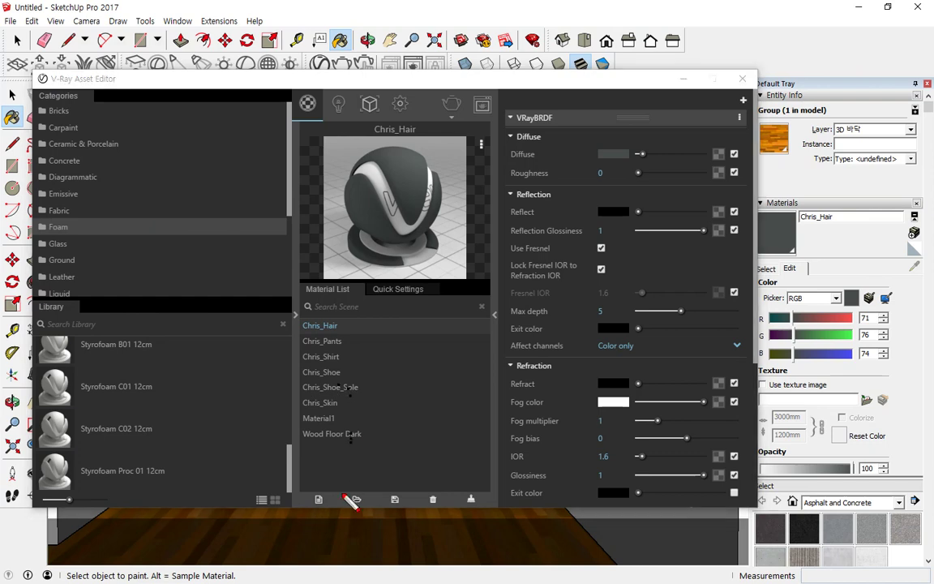
mouse_move(308, 519)
left_mouse_down()
mouse_move(332, 496)
mouse_move(294, 518)
mouse_move(330, 496)
mouse_move(293, 509)
mouse_move(332, 495)
mouse_move(285, 500)
mouse_move(312, 507)
mouse_move(297, 496)
mouse_move(317, 522)
mouse_move(320, 480)
left_mouse_up()
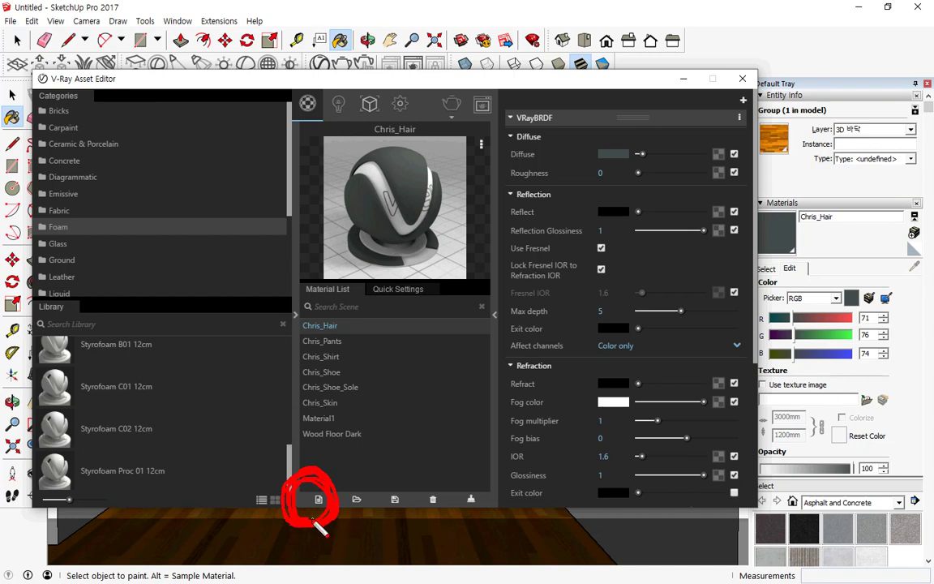
key("Escape")
key("ctrl+2")
mouse_move(312, 491)
left_mouse_down()
mouse_move(303, 512)
mouse_move(349, 519)
mouse_move(309, 523)
mouse_move(324, 499)
mouse_move(313, 501)
mouse_move(340, 515)
mouse_move(340, 542)
left_mouse_up()
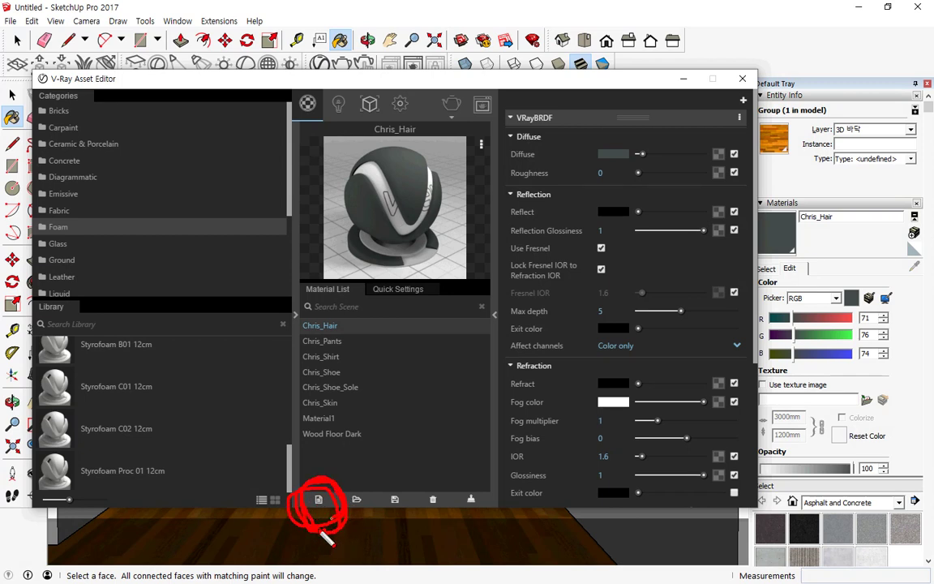
key("e")
mouse_move(360, 522)
left_mouse_down()
mouse_move(341, 508)
mouse_move(371, 485)
mouse_move(342, 498)
mouse_move(409, 528)
mouse_move(426, 499)
mouse_move(469, 526)
left_mouse_up()
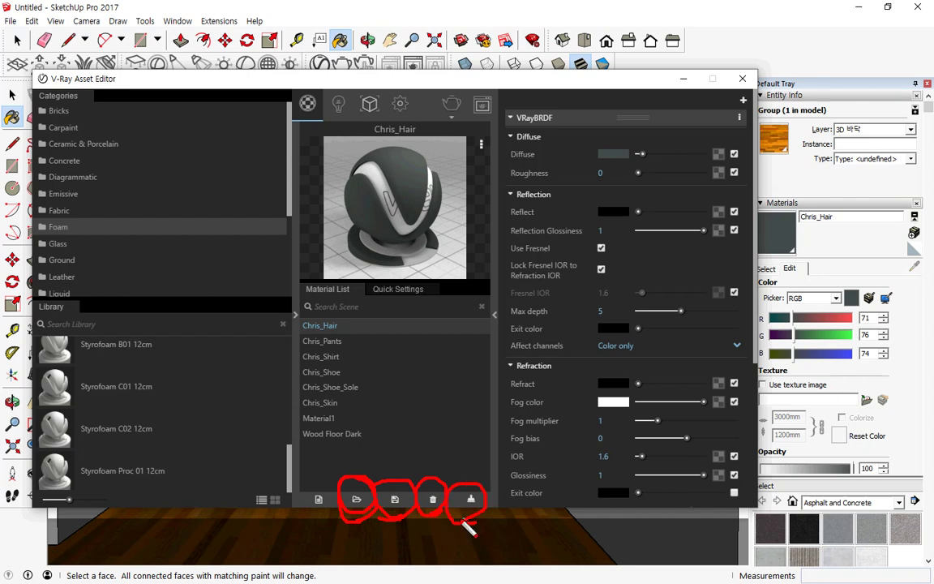
key("Escape")
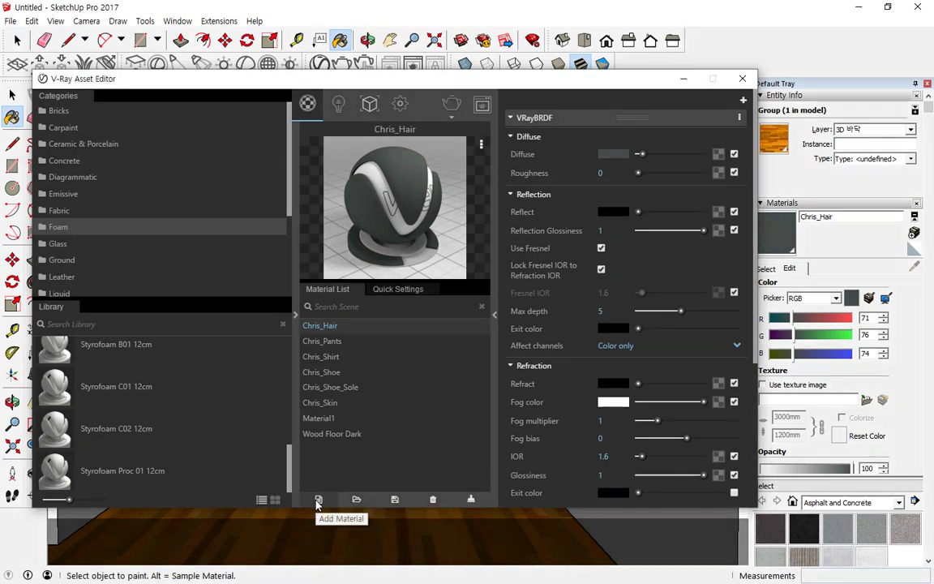
Add a new Generic material to the V-Ray scene material list.
left_click(318, 500)
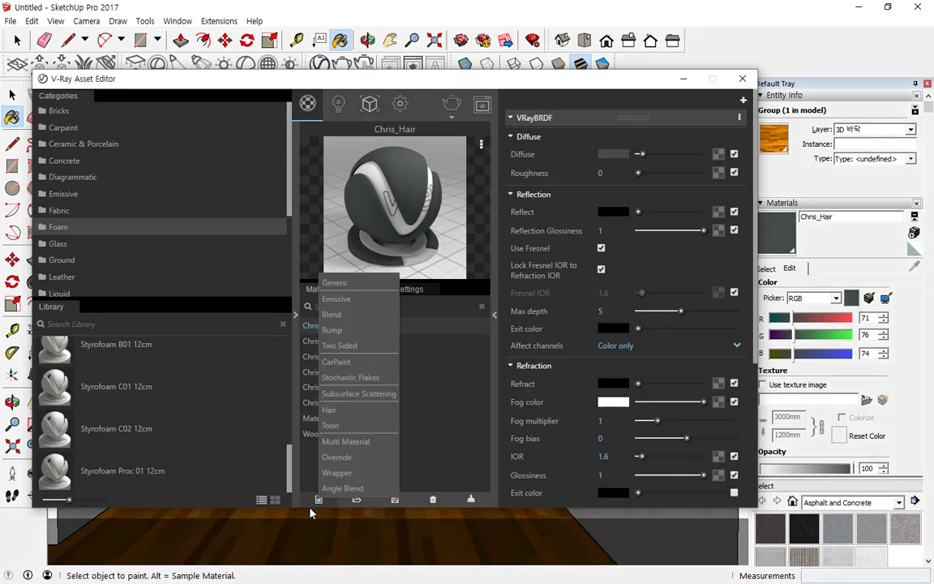
key("ctrl+alt+d")
left_click(315, 267)
mouse_move(323, 305)
left_mouse_down()
mouse_move(312, 292)
mouse_move(308, 389)
mouse_move(321, 490)
left_mouse_up()
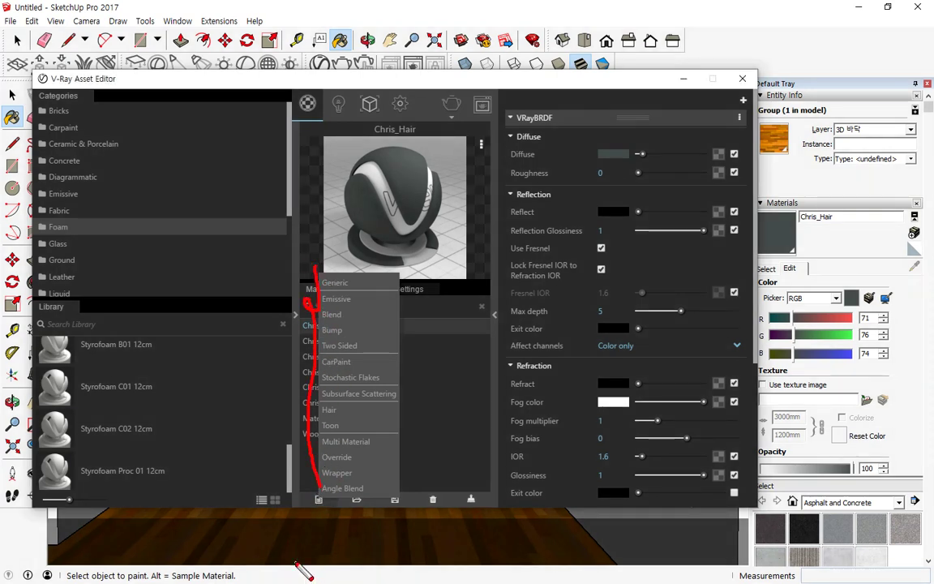
key("ctrl+z")
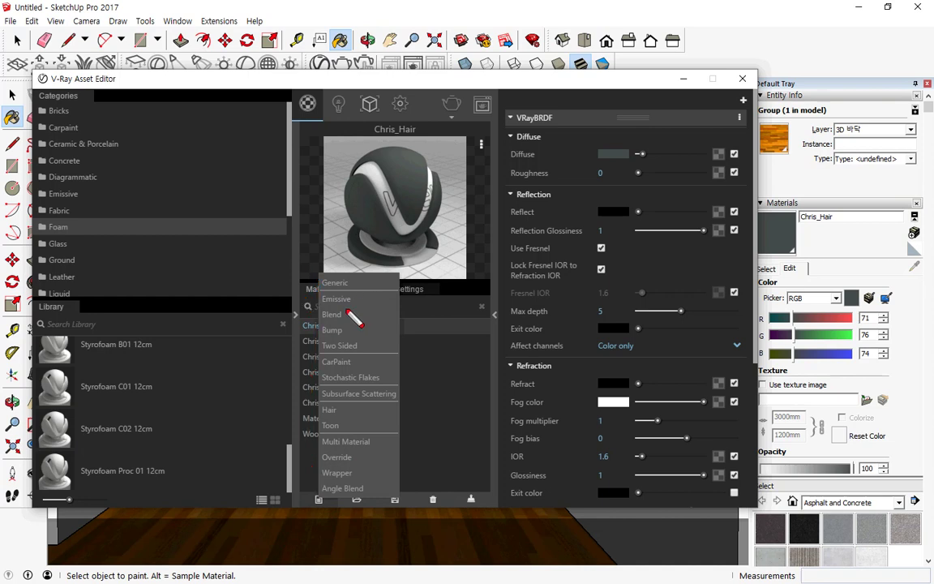
left_click(346, 307)
mouse_move(317, 305)
left_mouse_down()
mouse_move(314, 265)
mouse_move(373, 281)
mouse_move(341, 307)
left_mouse_up()
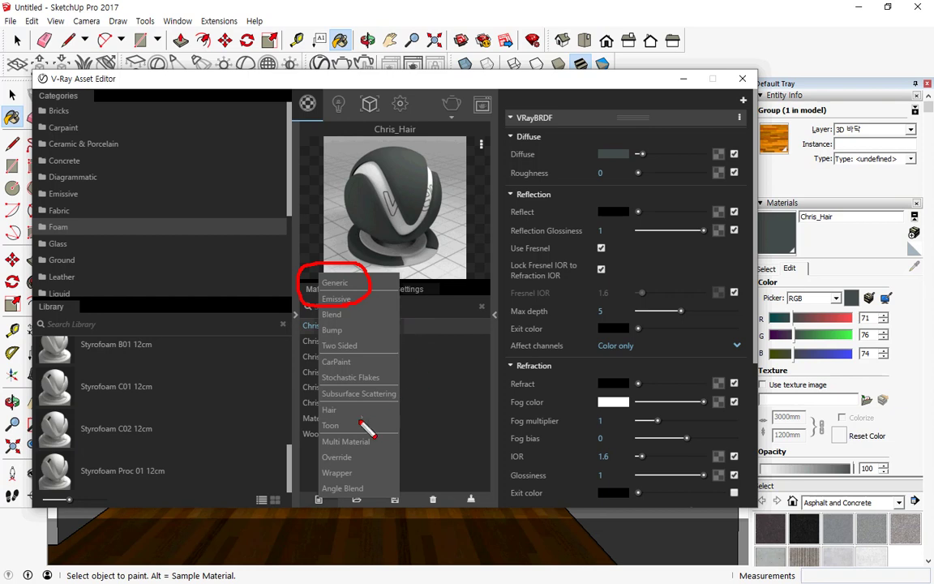
mouse_move(324, 436)
left_mouse_down()
mouse_move(307, 415)
mouse_move(362, 429)
mouse_move(320, 416)
left_mouse_up()
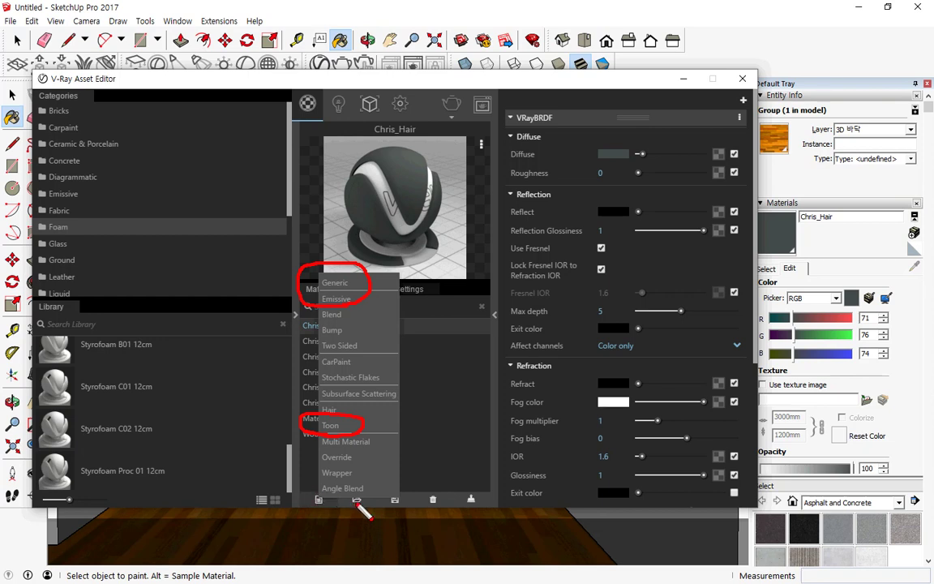
left_click_drag(355, 436, 301, 436)
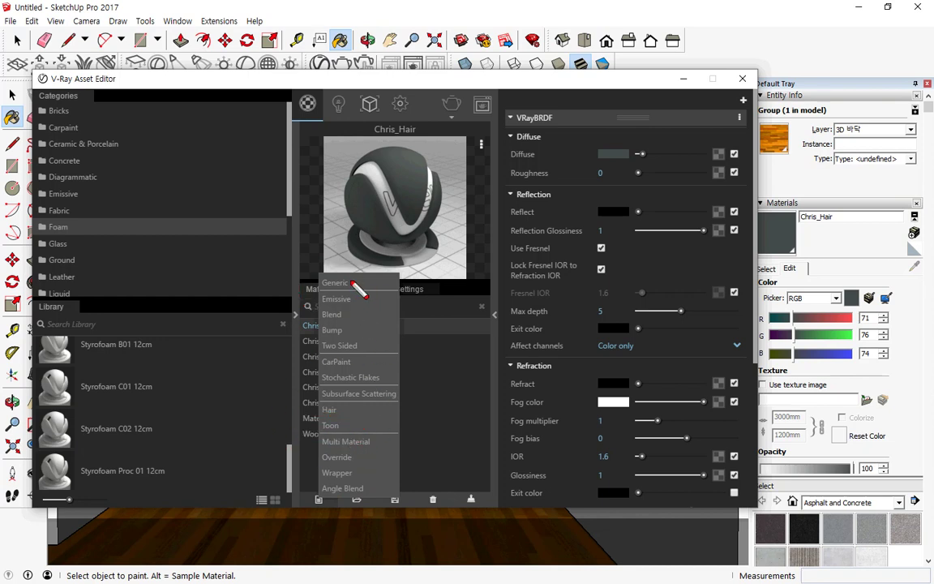
mouse_move(357, 280)
left_mouse_down()
mouse_move(310, 271)
mouse_move(312, 289)
mouse_move(349, 289)
left_mouse_up()
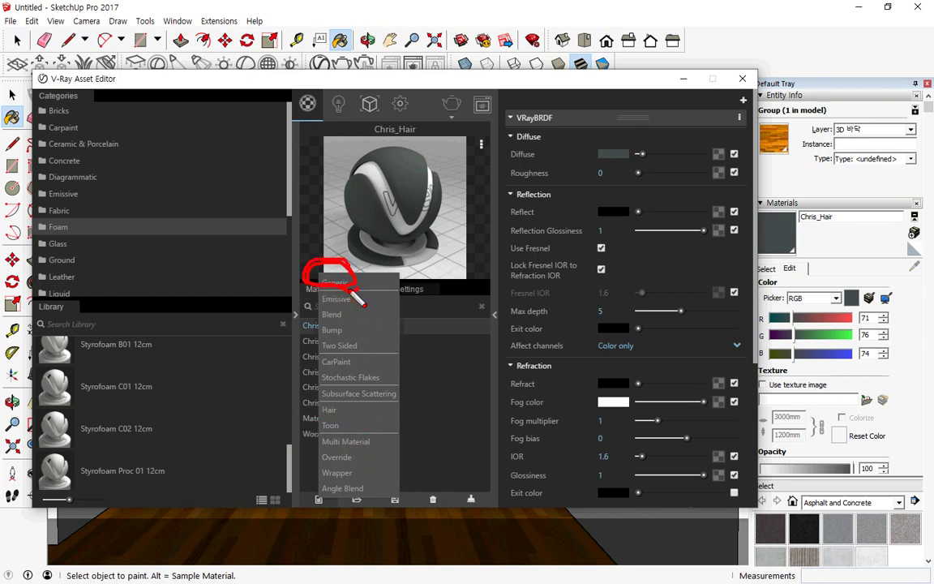
key("Escape")
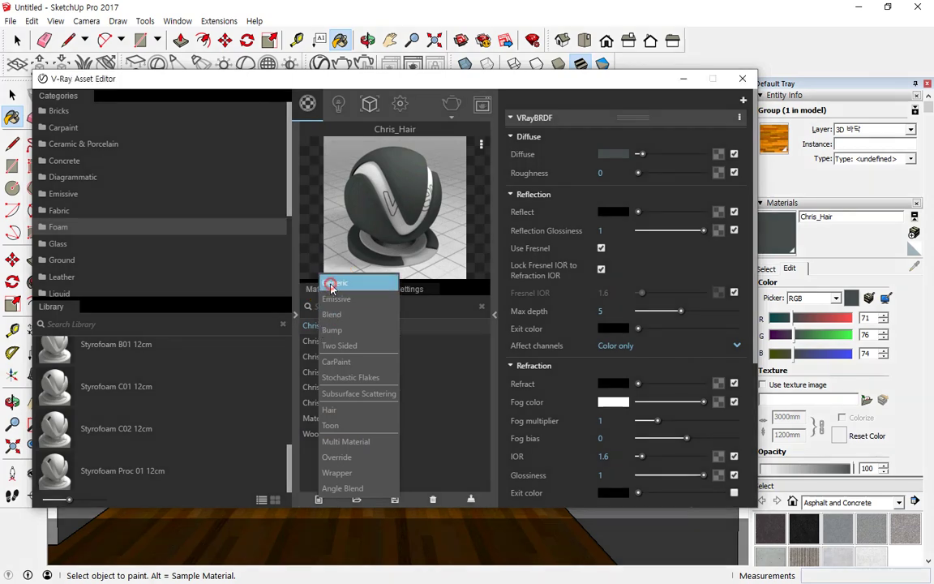
left_click(334, 283)
key("ctrl+2")
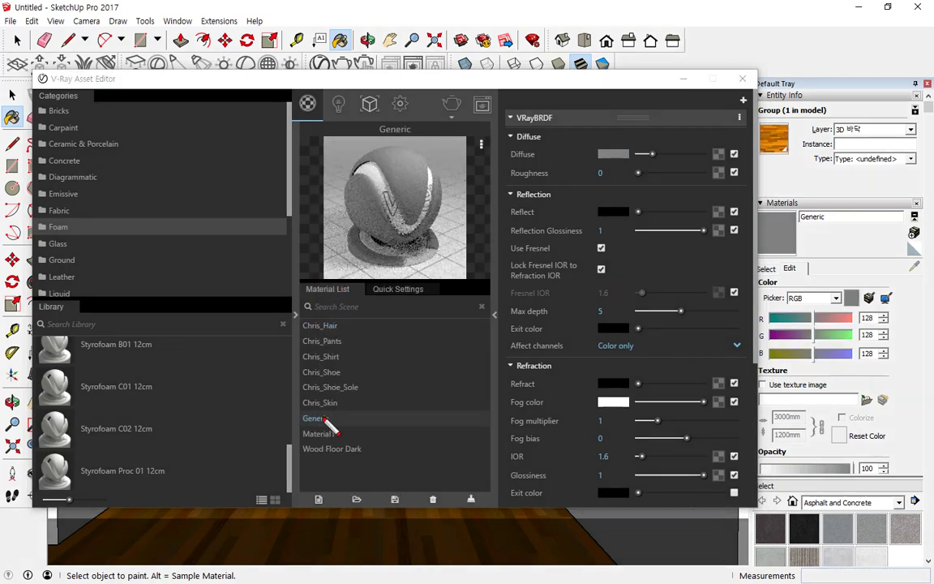
mouse_move(328, 426)
left_mouse_down()
mouse_move(326, 409)
mouse_move(324, 429)
left_mouse_up()
mouse_move(507, 122)
left_mouse_down()
mouse_move(491, 229)
mouse_move(507, 542)
left_mouse_up()
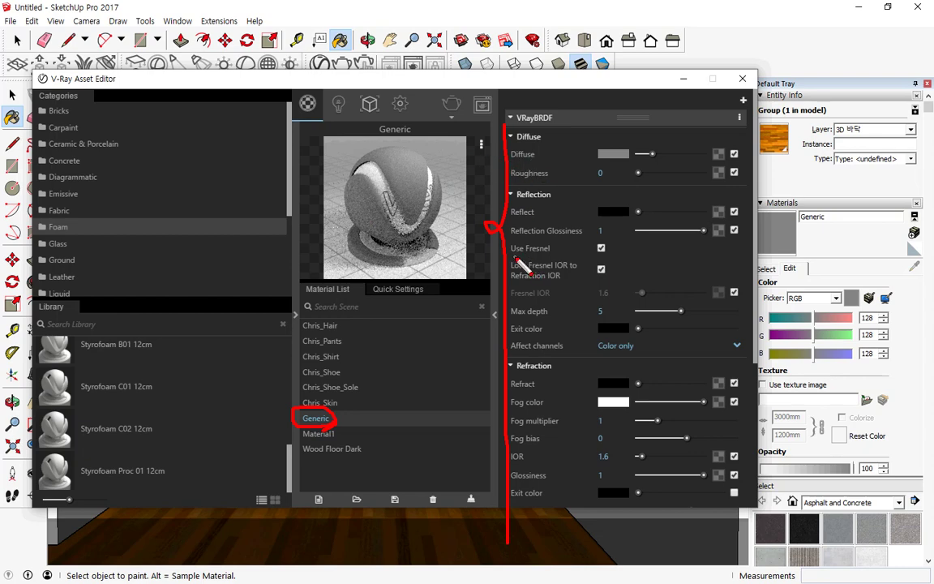
key("Escape")
key("ctrl+2")
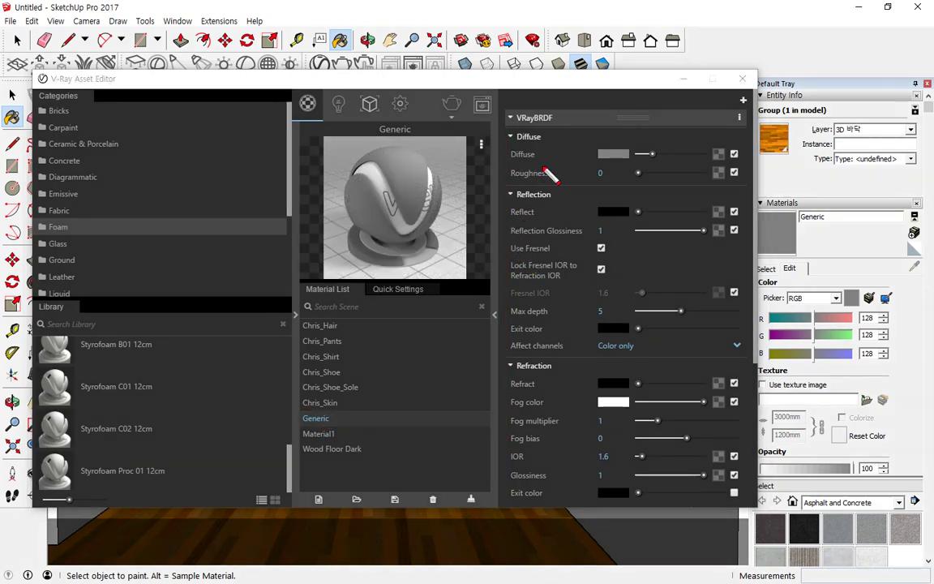
mouse_move(512, 184)
left_mouse_down()
mouse_move(552, 109)
mouse_move(734, 158)
mouse_move(649, 177)
mouse_move(495, 178)
left_mouse_up()
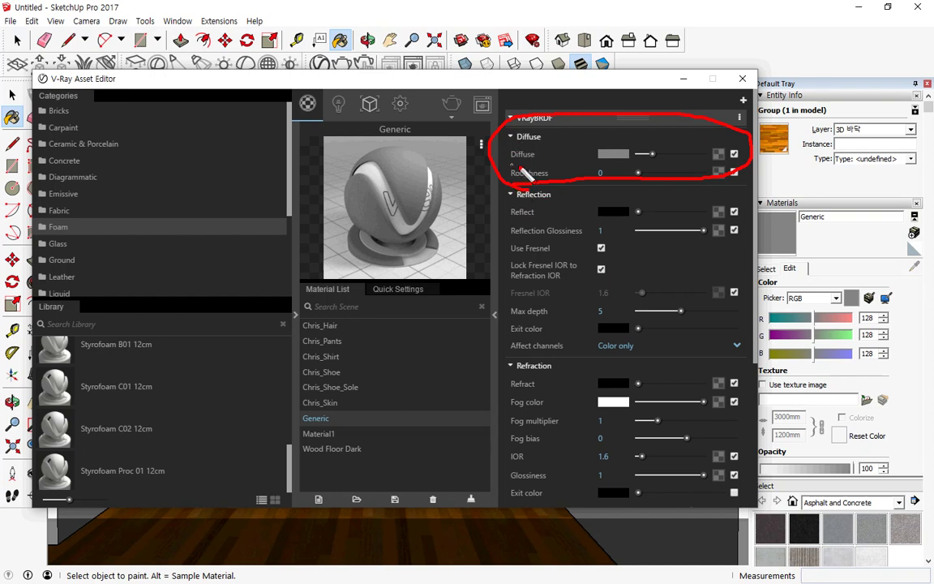
key("Escape")
Set the Generic material's Diffuse color to blue, RGB 54, 14, 243.
left_click(621, 158)
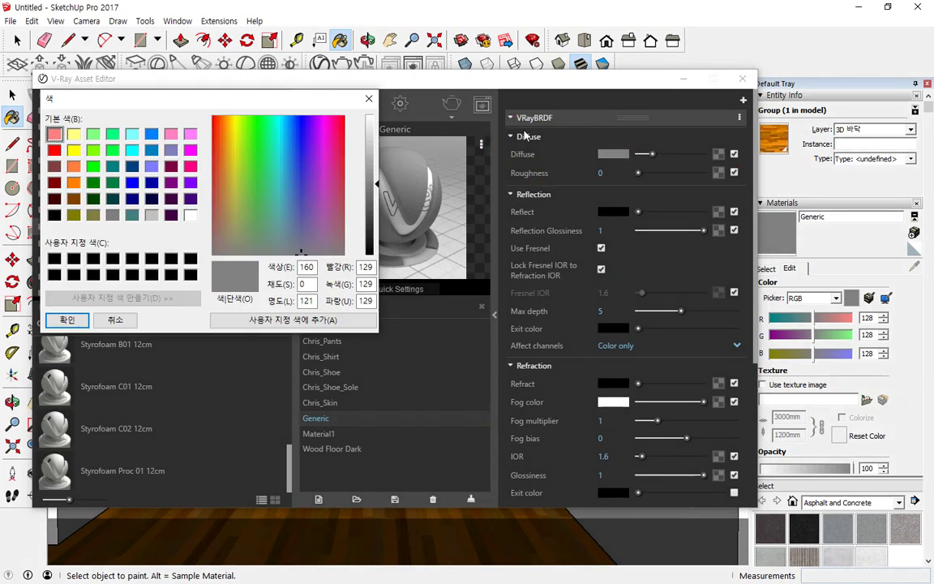
left_click_drag(309, 166, 306, 134)
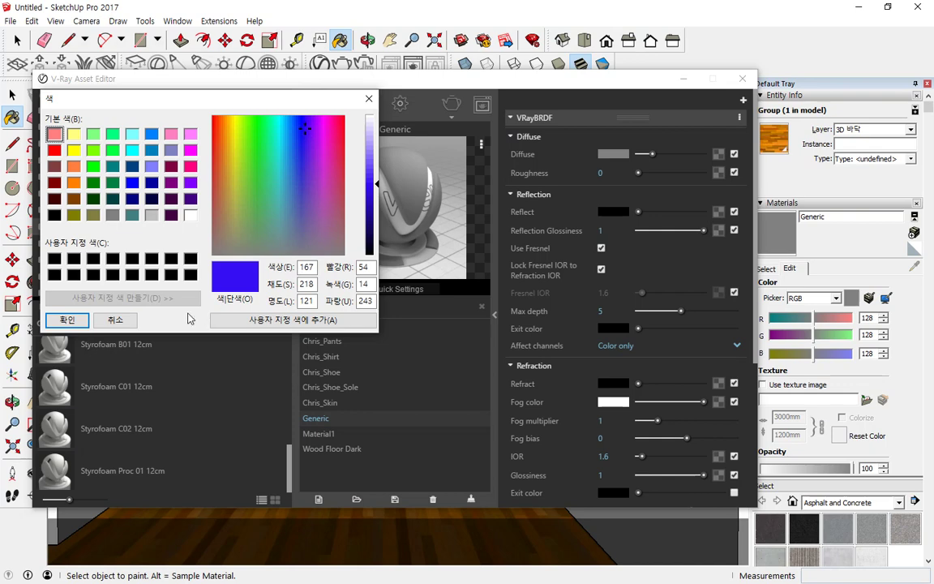
left_click(66, 320)
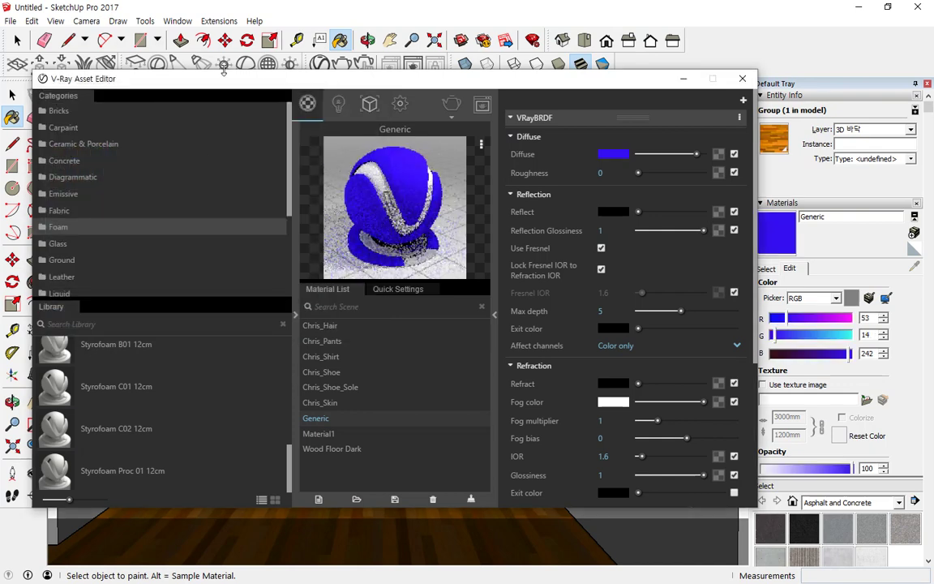
Select the room's wood floor group and apply the Generic material to the selection.
left_click_drag(225, 79, 323, 40)
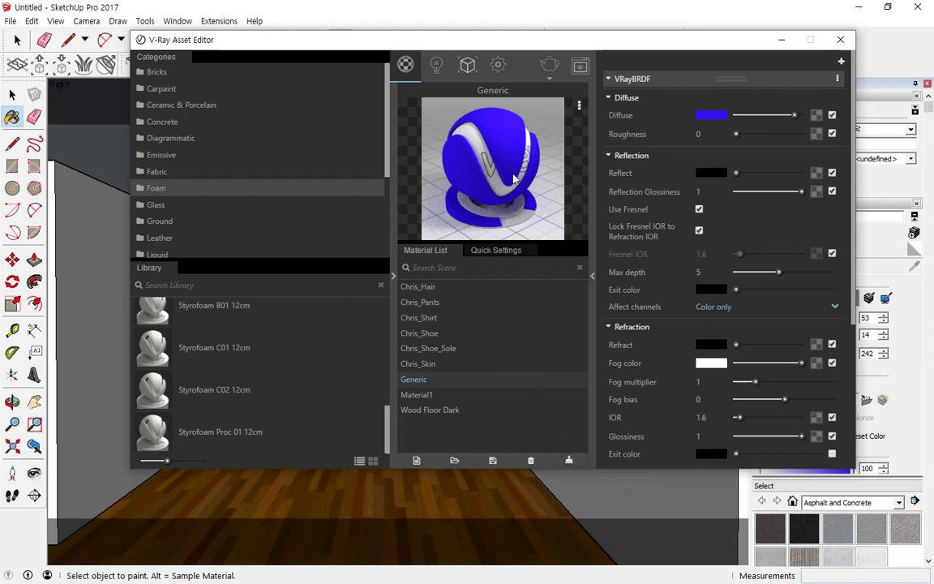
left_click(12, 94)
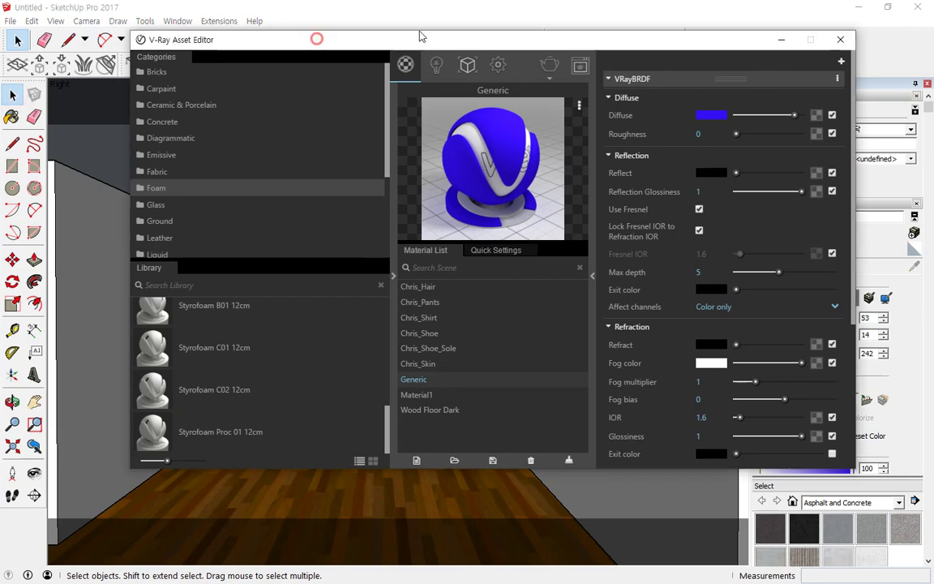
left_click_drag(421, 36, 573, 40)
left_click(616, 283)
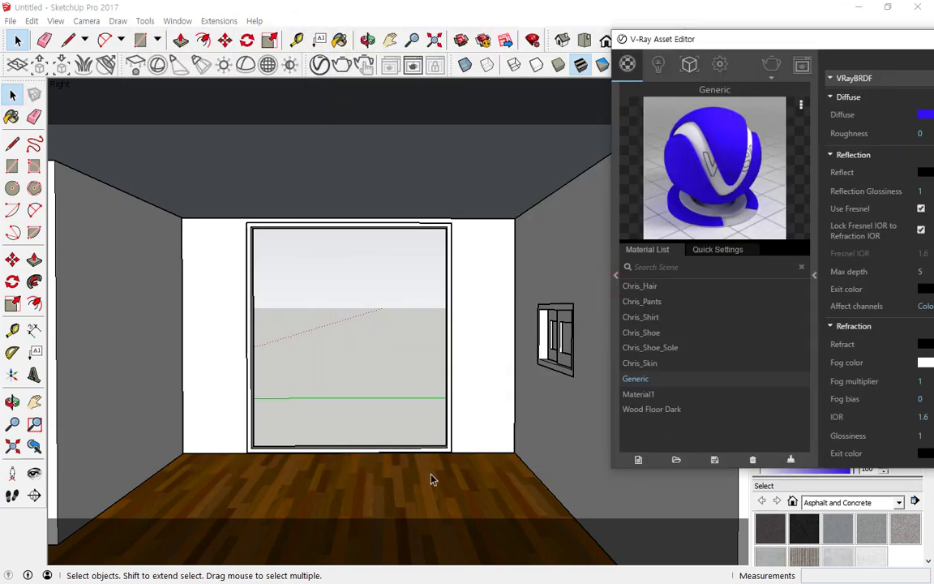
left_click_drag(758, 47, 538, 41)
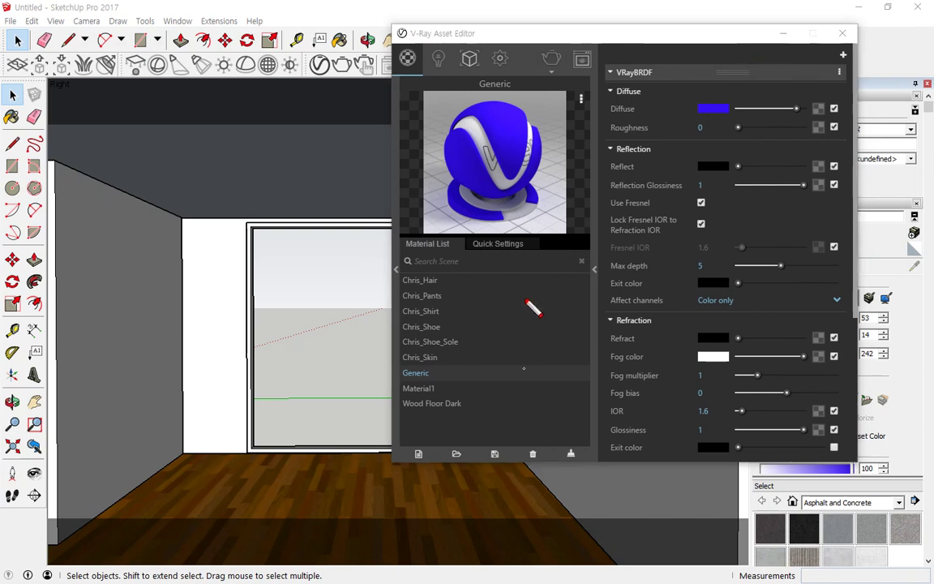
left_click_drag(531, 188, 576, 172)
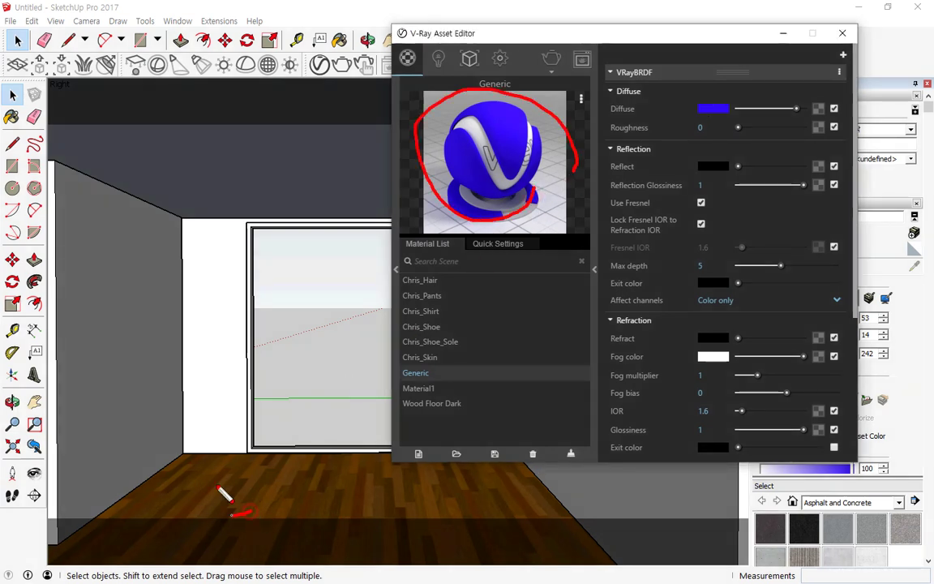
left_click_drag(223, 494, 247, 520)
key("Escape")
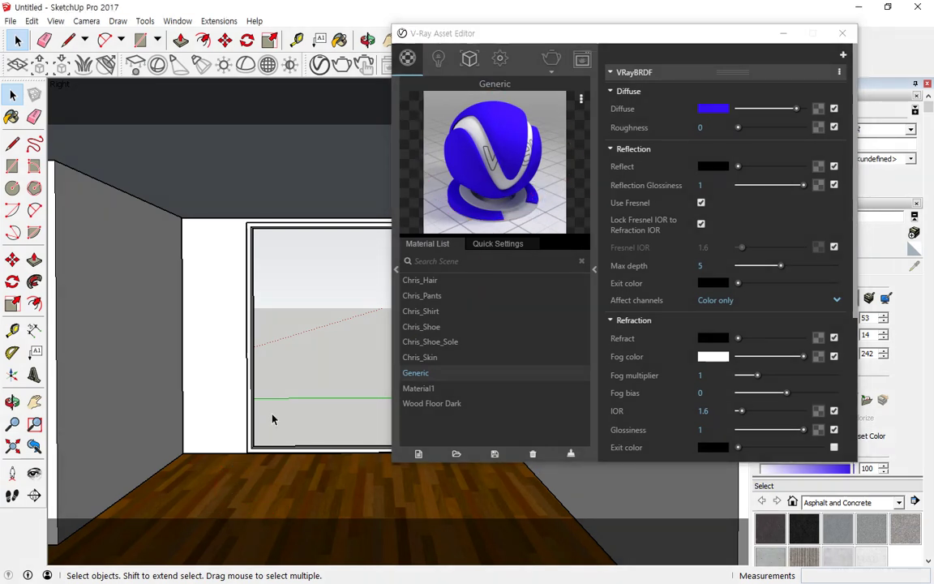
left_click(239, 383)
left_click(243, 489)
left_click(498, 141)
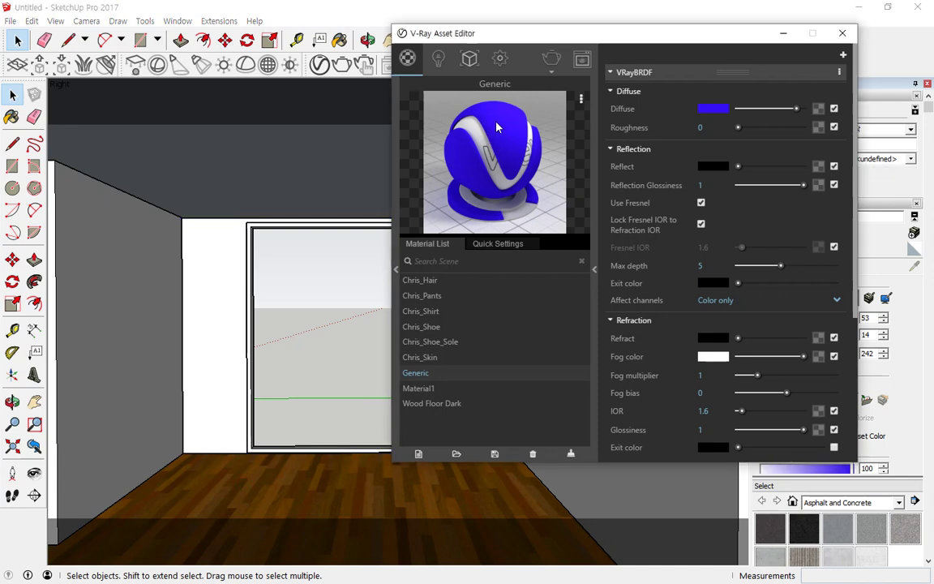
right_click(497, 128)
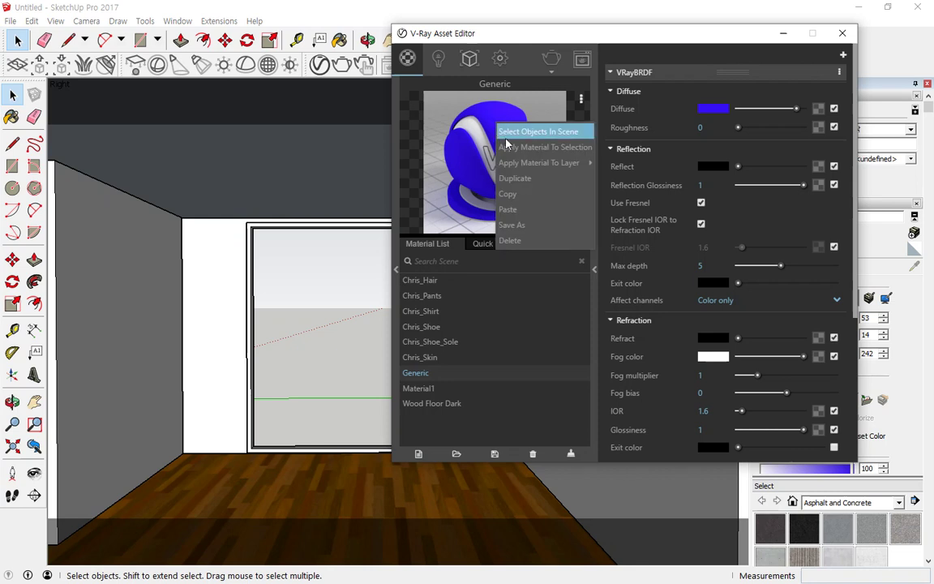
left_click(556, 155)
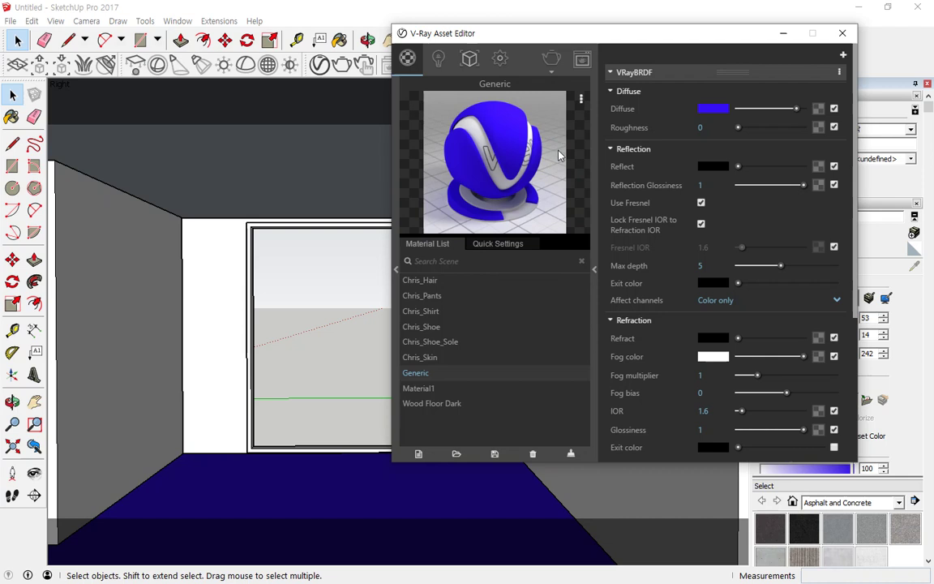
Lighten the Generic material's Diffuse color to pale lavender, RGB 235, 231, 254.
left_click(720, 108)
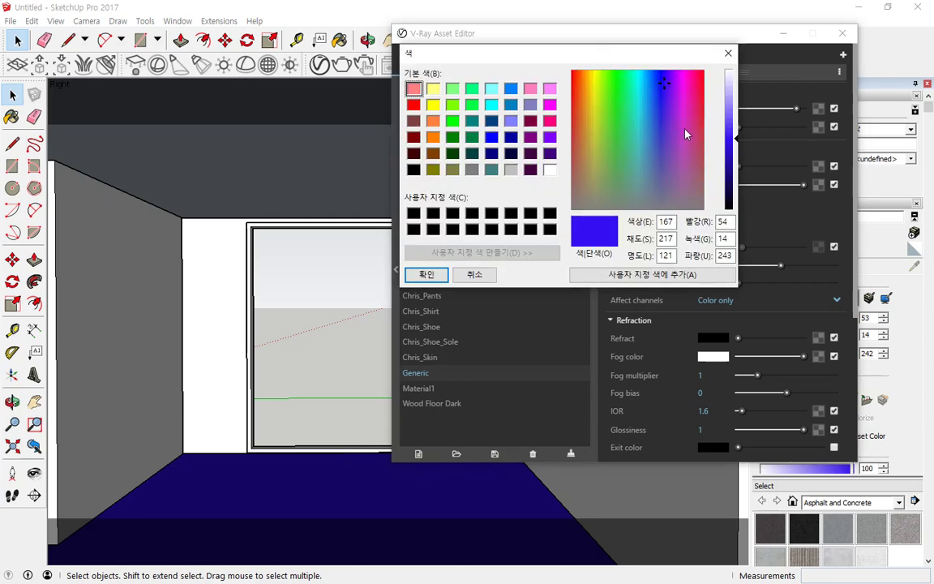
left_click(734, 77)
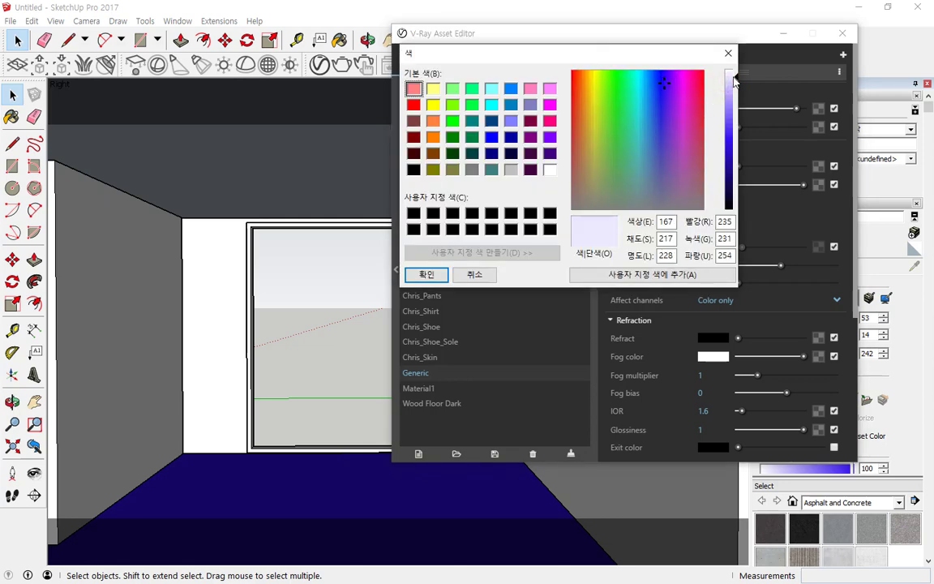
left_click(426, 274)
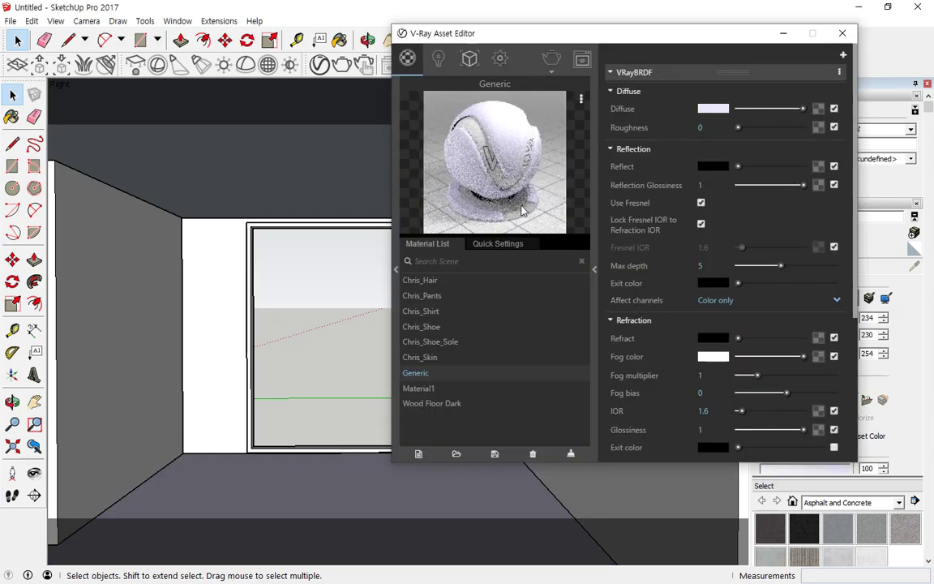
key("ctrl+alt+d")
mouse_move(529, 189)
left_mouse_down()
mouse_move(443, 123)
mouse_move(521, 167)
mouse_move(285, 367)
mouse_move(264, 492)
mouse_move(261, 464)
left_mouse_up()
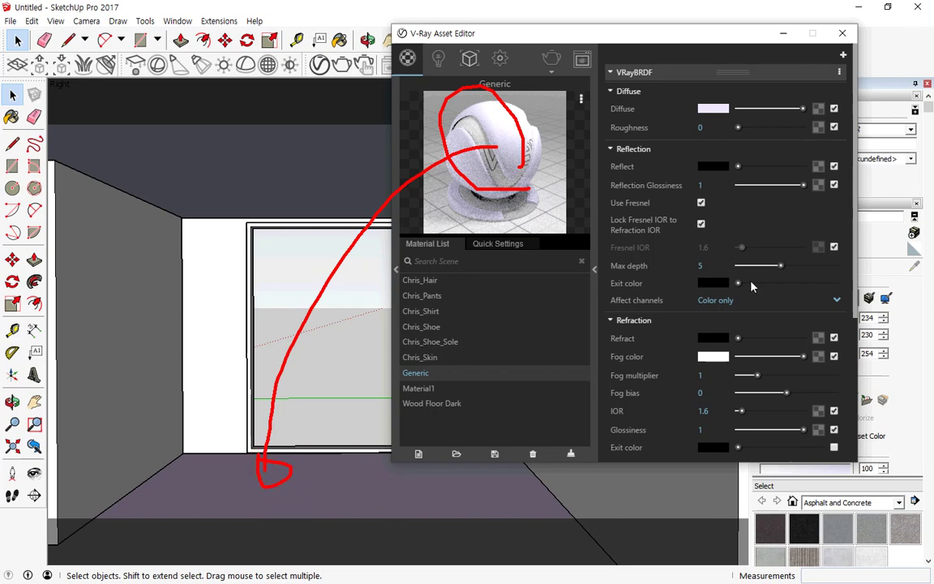
Change the Generic material's Diffuse color to yellow, about RGB 248, 254, 110.
left_click(714, 109)
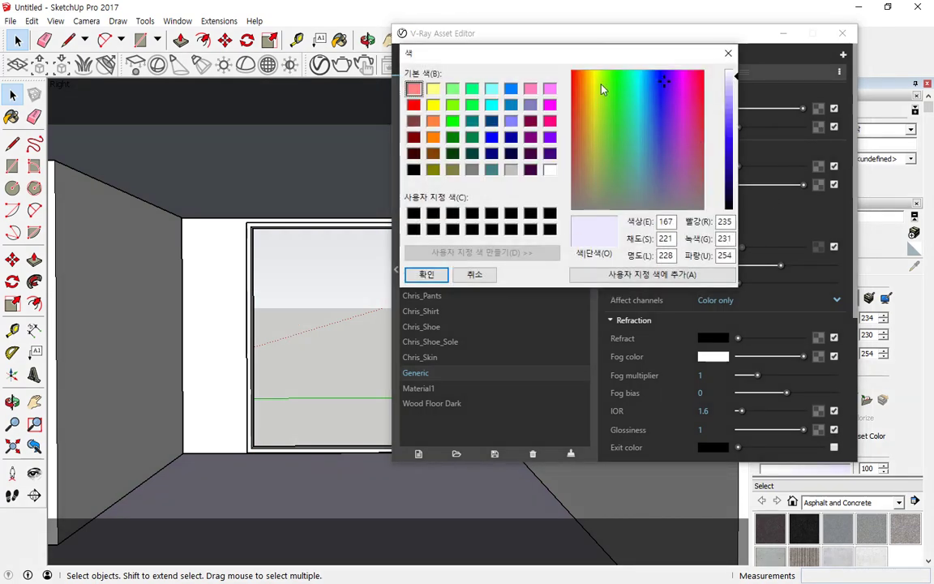
left_click_drag(602, 89, 595, 71)
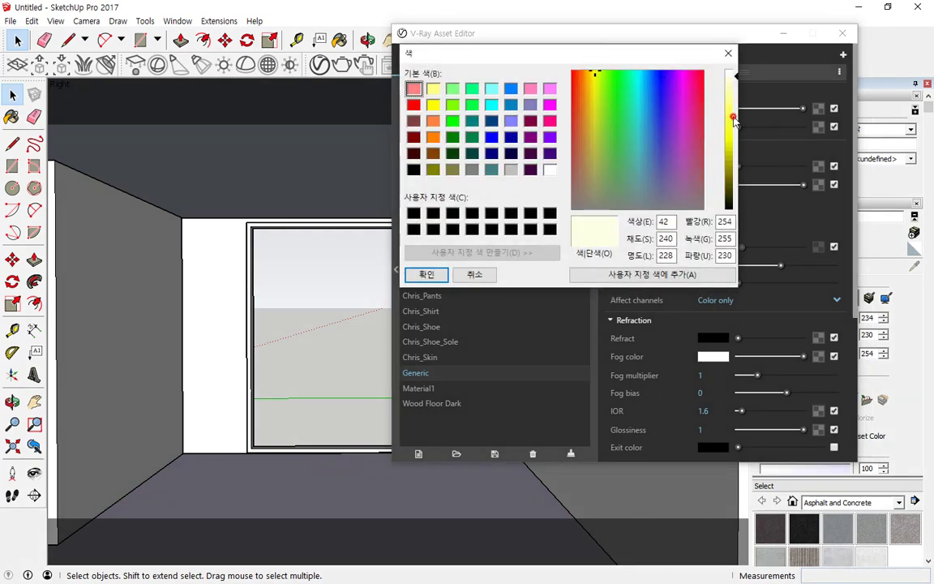
left_click_drag(734, 119, 734, 139)
left_click(426, 274)
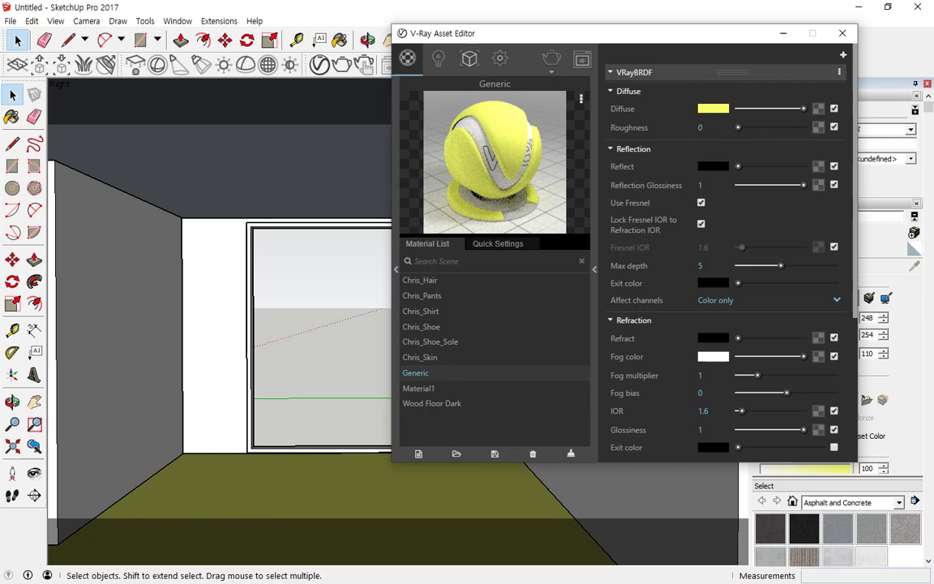
left_click_drag(705, 35, 514, 29)
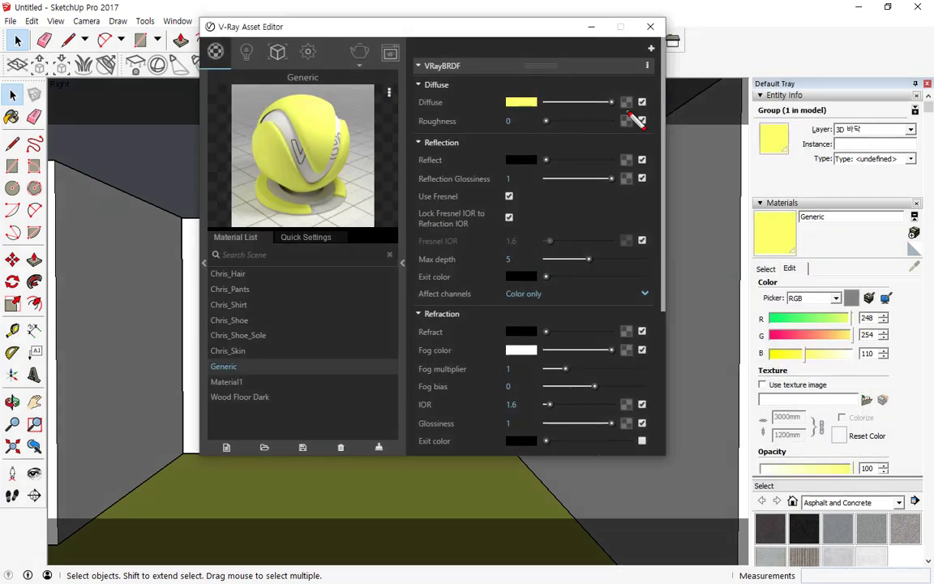
left_click_drag(627, 113, 639, 100)
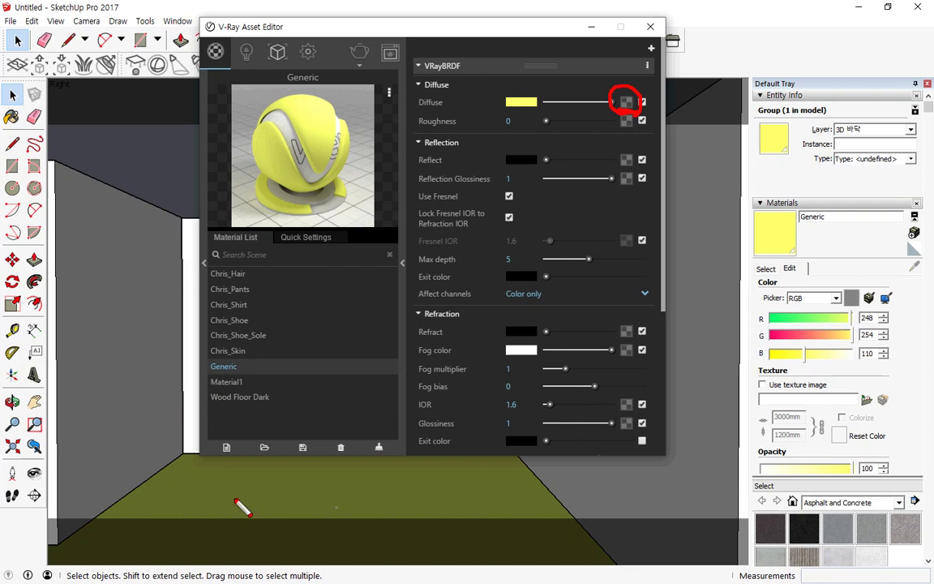
mouse_move(175, 451)
left_mouse_down()
mouse_move(221, 486)
mouse_move(211, 496)
mouse_move(231, 474)
left_mouse_up()
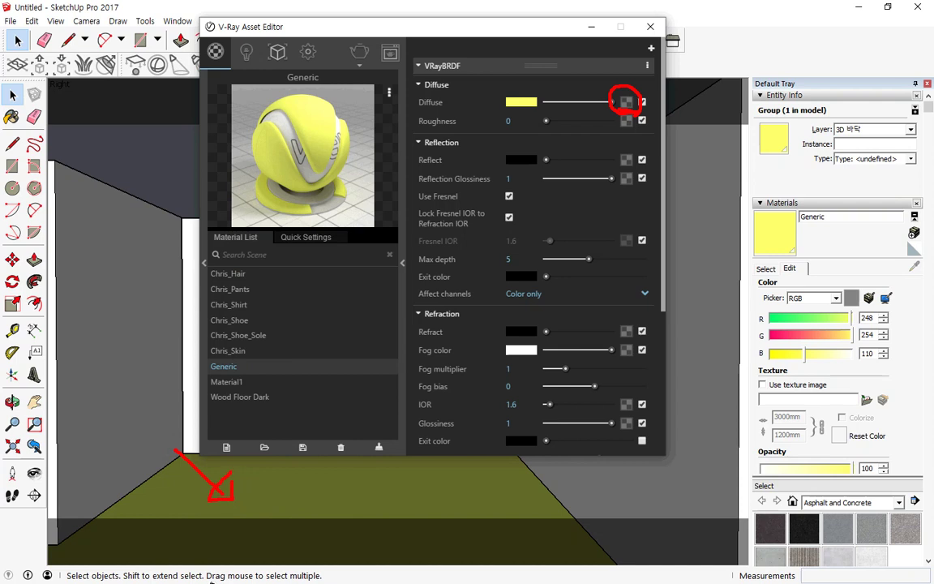
mouse_move(328, 418)
left_mouse_down()
mouse_move(320, 468)
mouse_move(283, 484)
mouse_move(327, 494)
mouse_move(303, 502)
left_mouse_up()
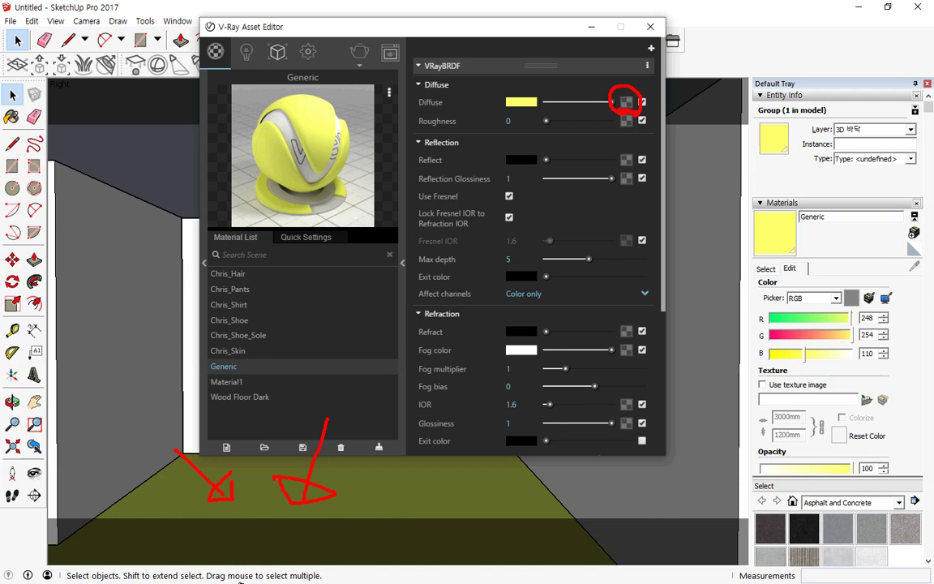
Assign a Bitmap texture to the Generic material's Diffuse texture slot.
left_click(626, 103)
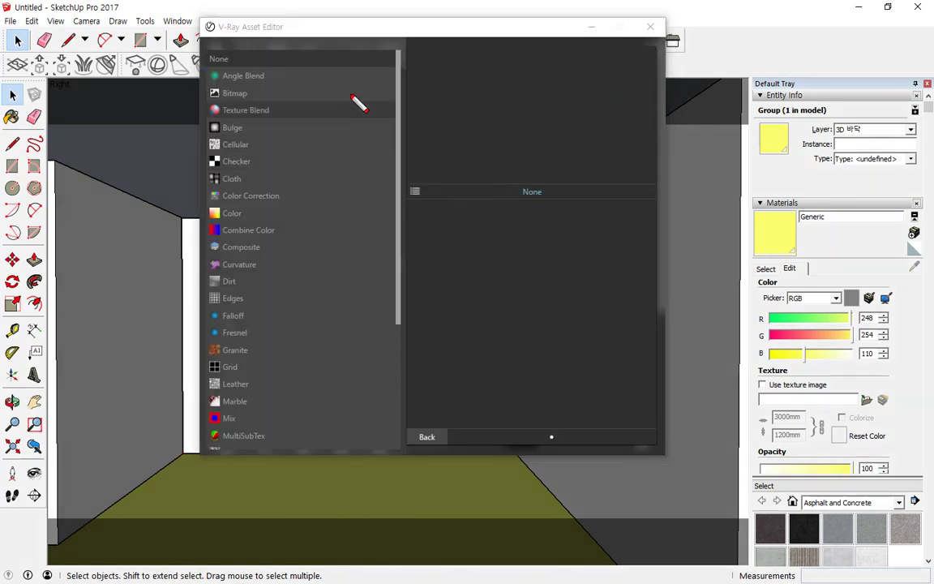
left_click_drag(347, 86, 329, 336)
left_click_drag(329, 382, 328, 450)
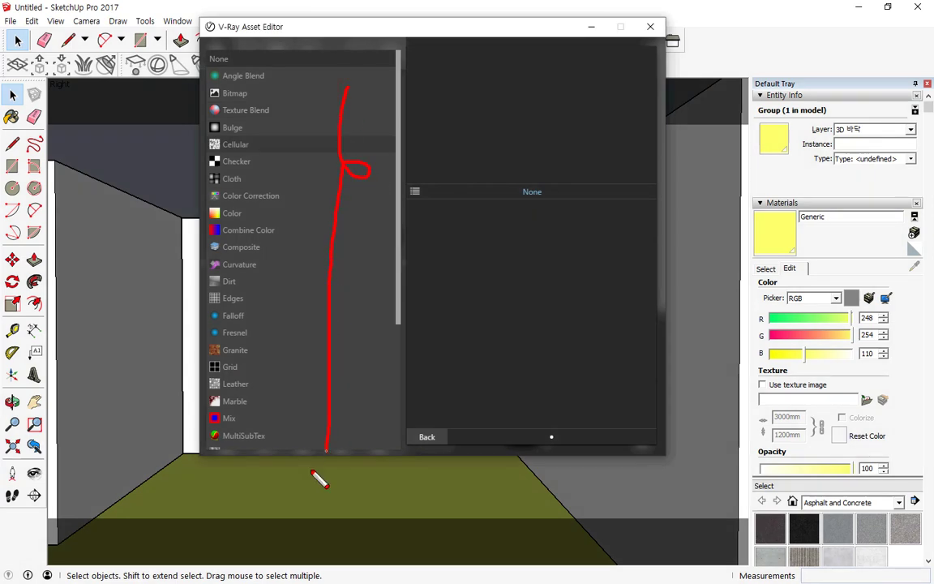
key("Escape")
left_click_drag(398, 193, 388, 146)
scroll(367, 262, "down", 5)
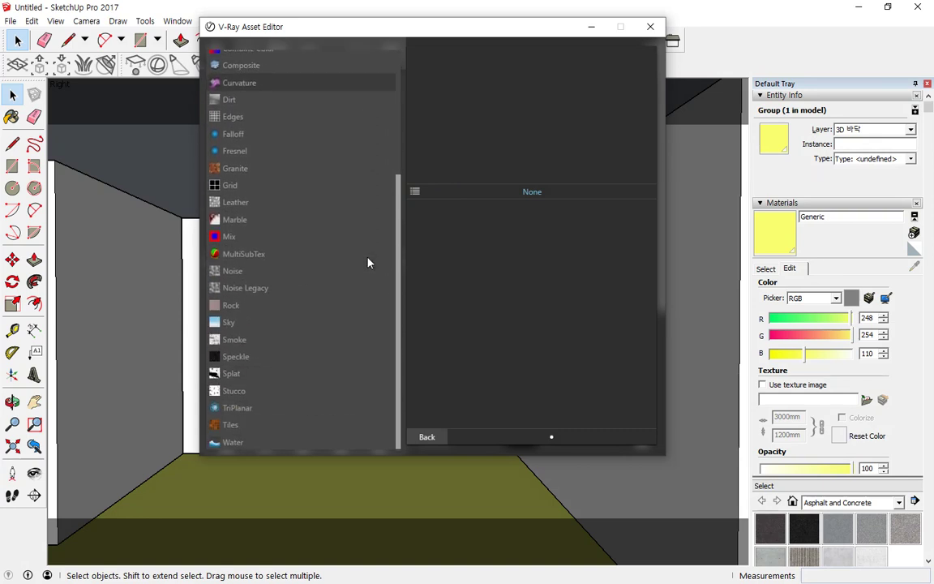
scroll(368, 263, "up", 5)
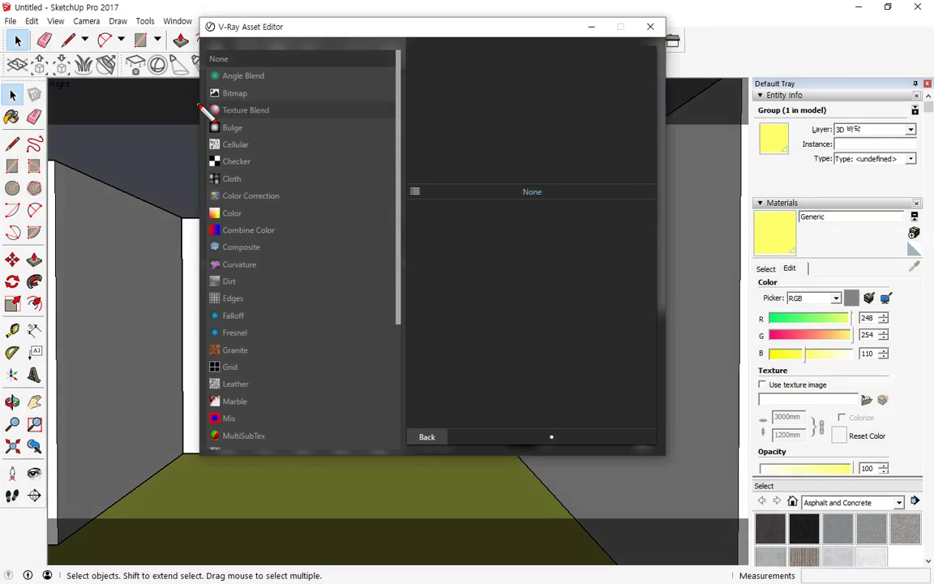
mouse_move(197, 104)
left_mouse_down()
mouse_move(279, 105)
mouse_move(251, 80)
mouse_move(194, 84)
mouse_move(197, 104)
left_mouse_up()
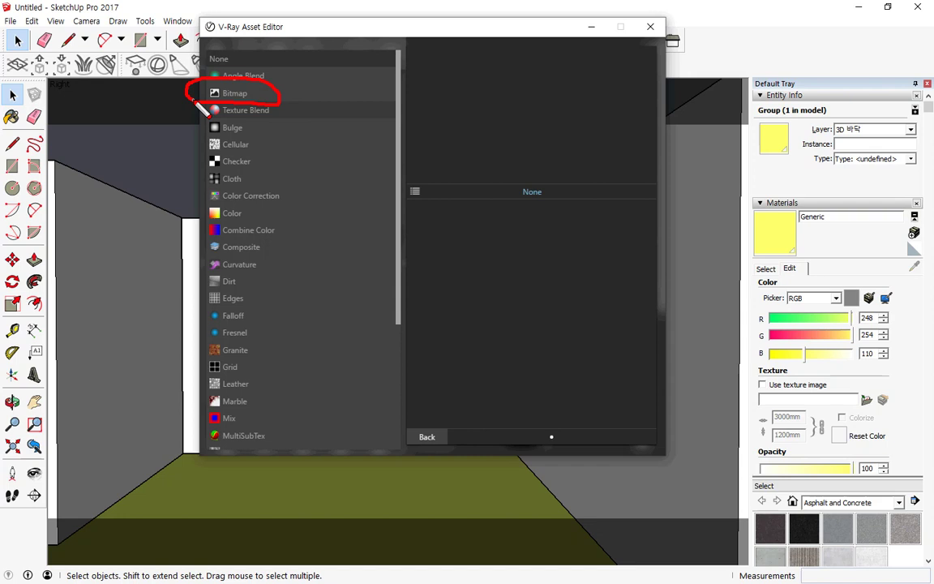
left_click(213, 94)
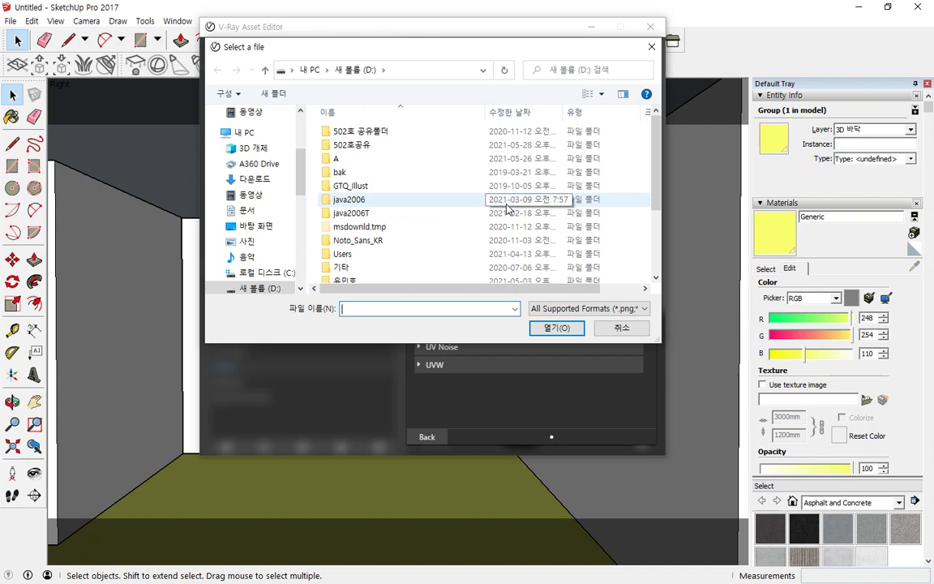
Browse for the bitmap image in the folder 502호공유 > 99. 맵핑소스 > 첫번째 > 마루 on drive D.
scroll(511, 236, "down", 3)
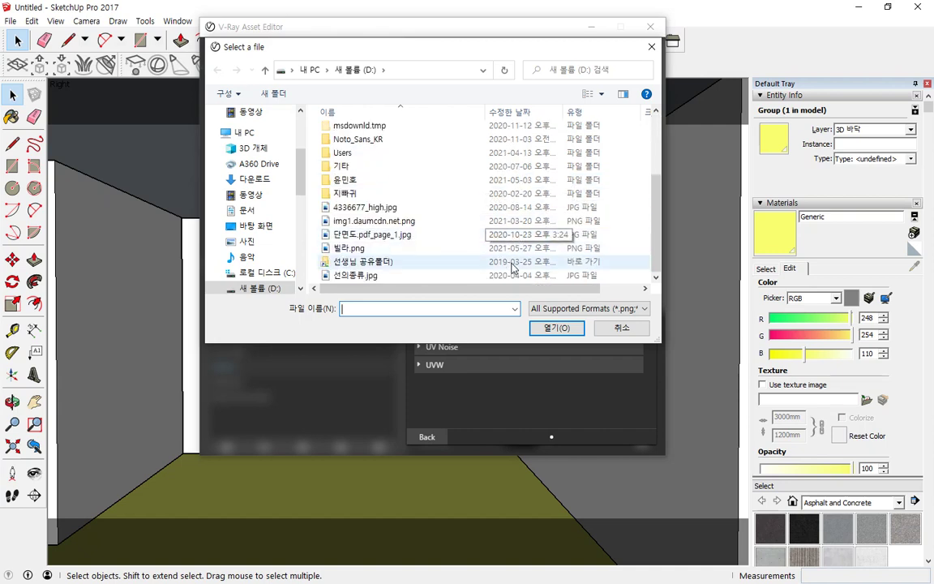
scroll(513, 268, "up", 2)
scroll(513, 268, "up", 3)
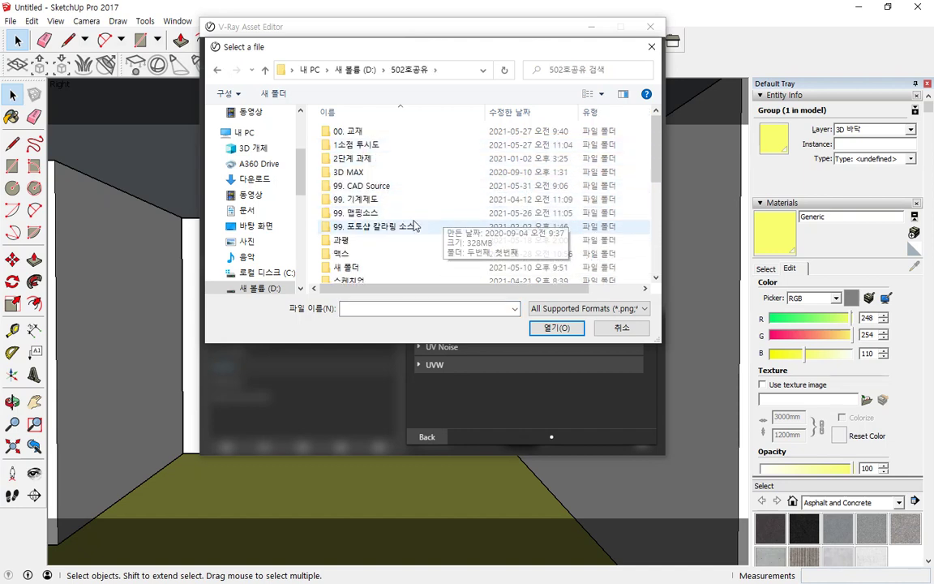
double_click(365, 213)
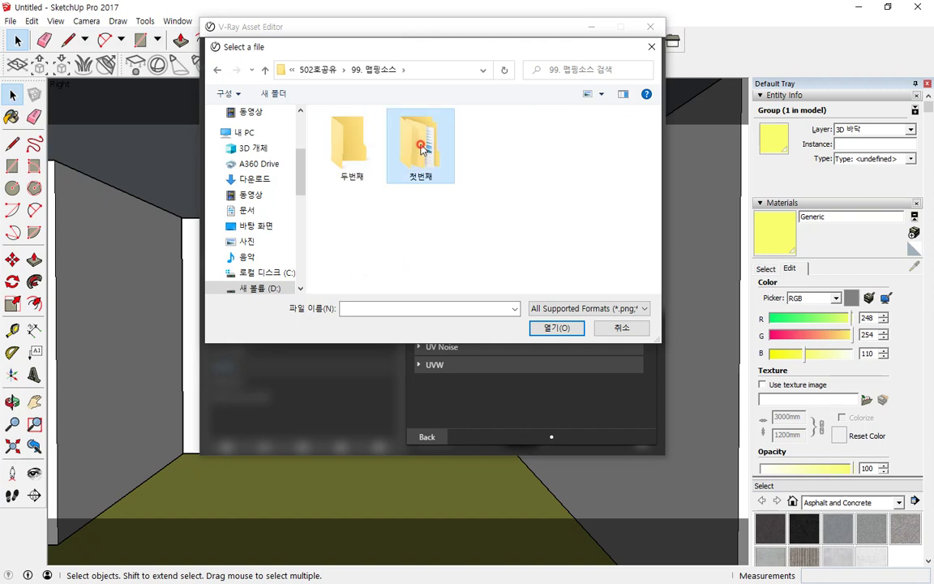
double_click(435, 147)
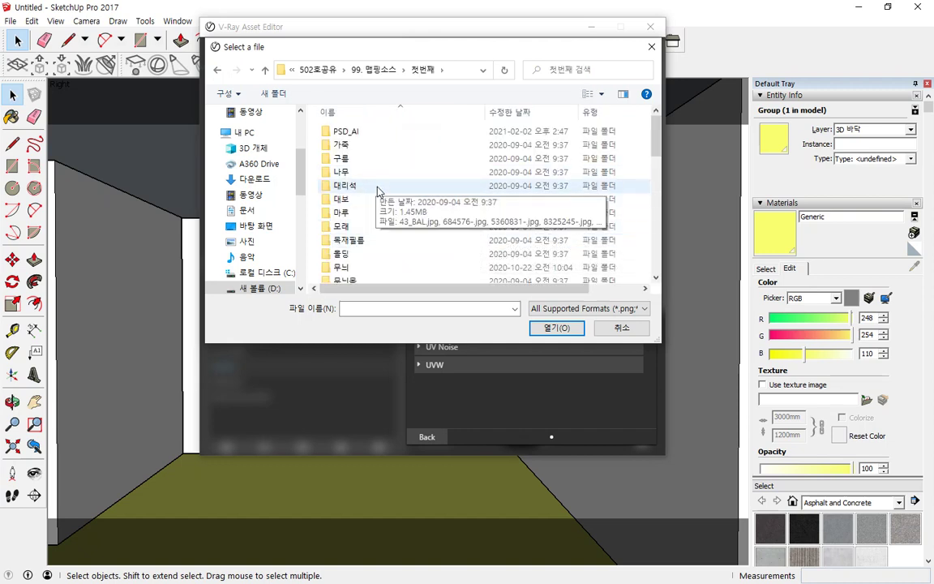
double_click(361, 212)
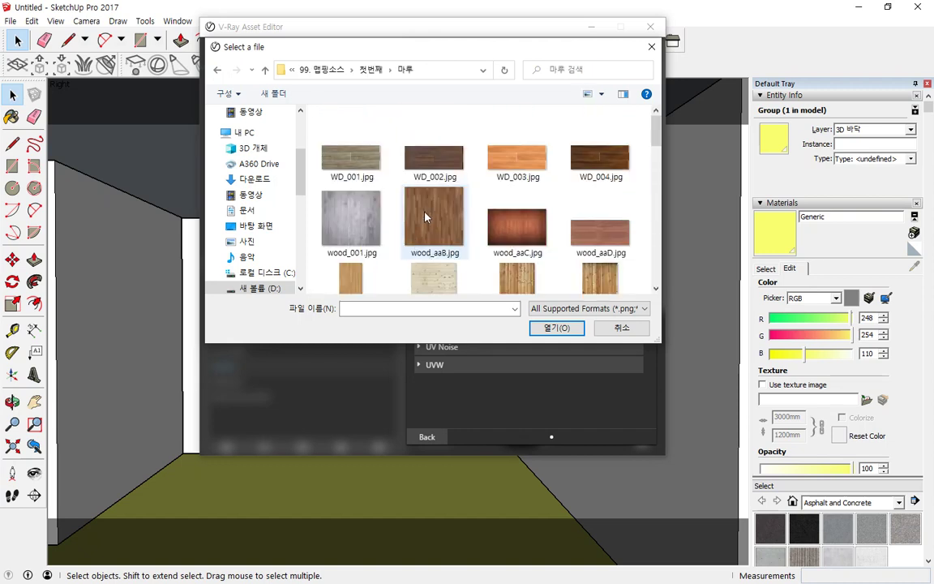
Load the wood flooring image 우드플로링_028.jpg from the 마루 folder as the Diffuse bitmap.
scroll(428, 219, "down", 2)
left_click(523, 167)
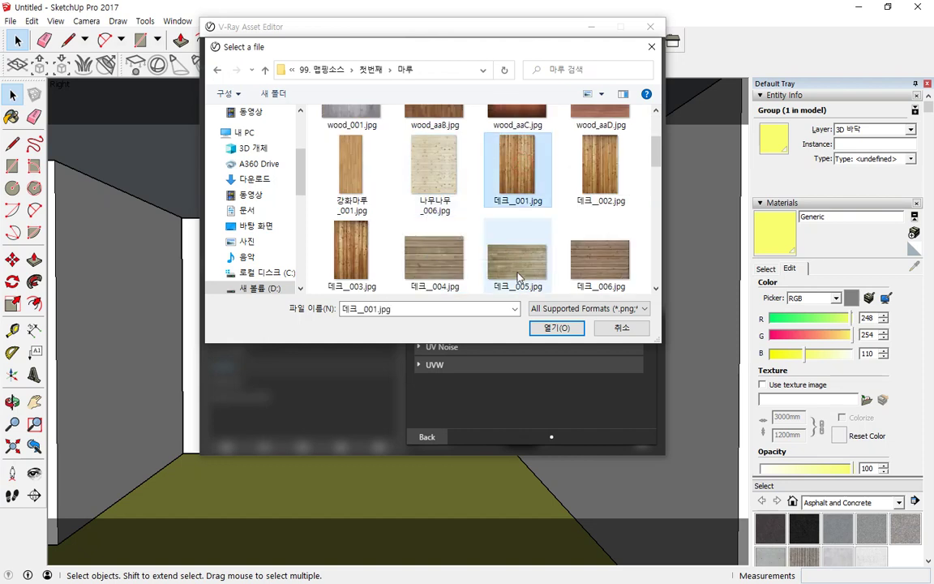
left_click(434, 255)
left_click(352, 251)
scroll(499, 189, "down", 6)
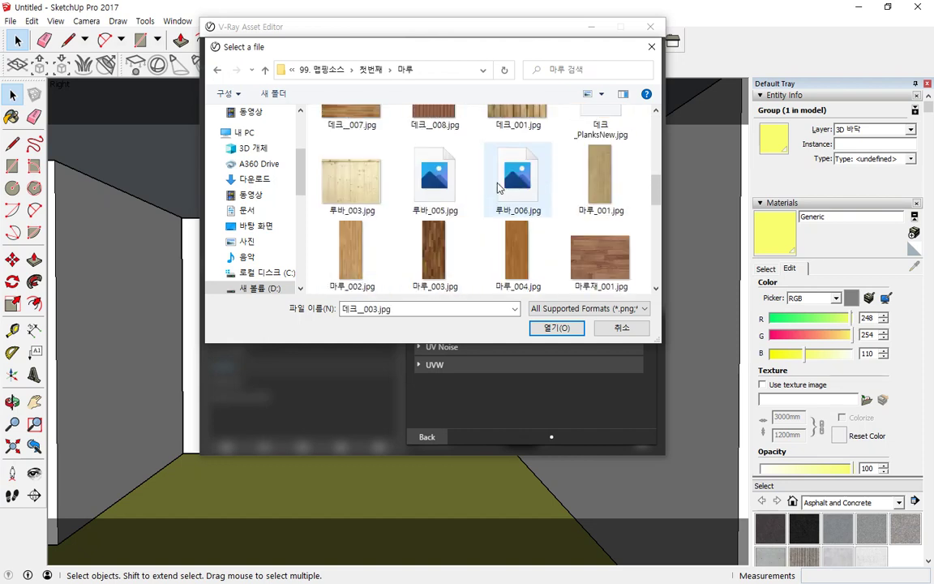
scroll(544, 257, "down", 2)
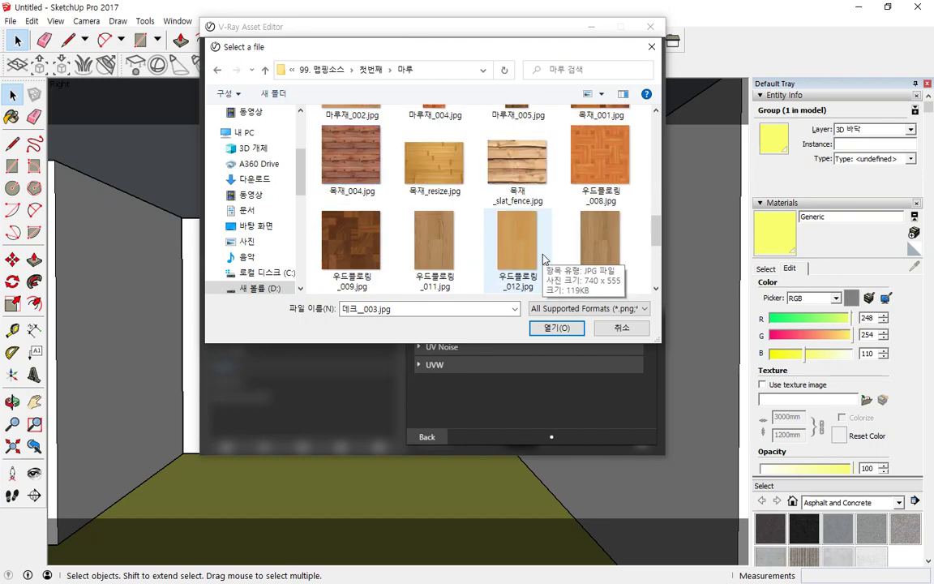
scroll(542, 257, "up", 8)
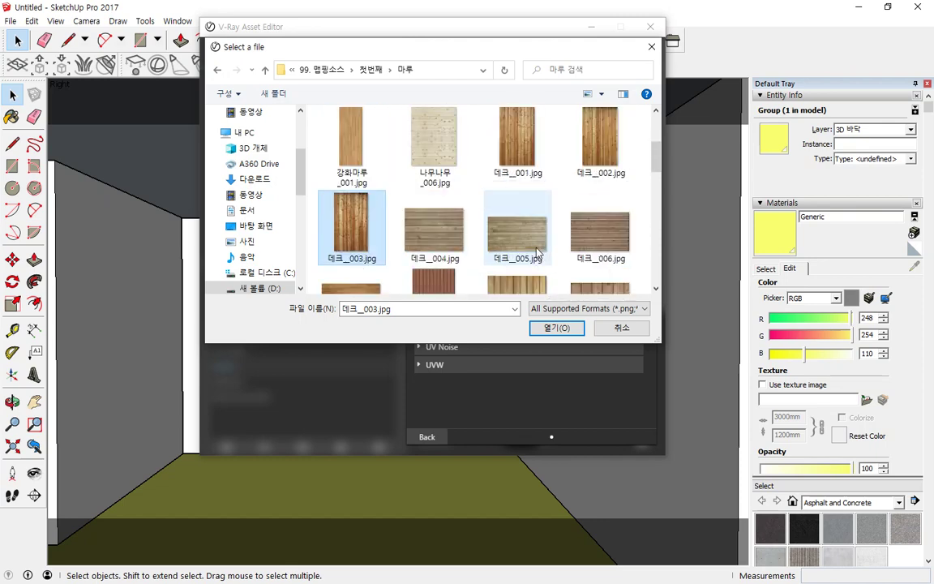
scroll(438, 235, "up", 2)
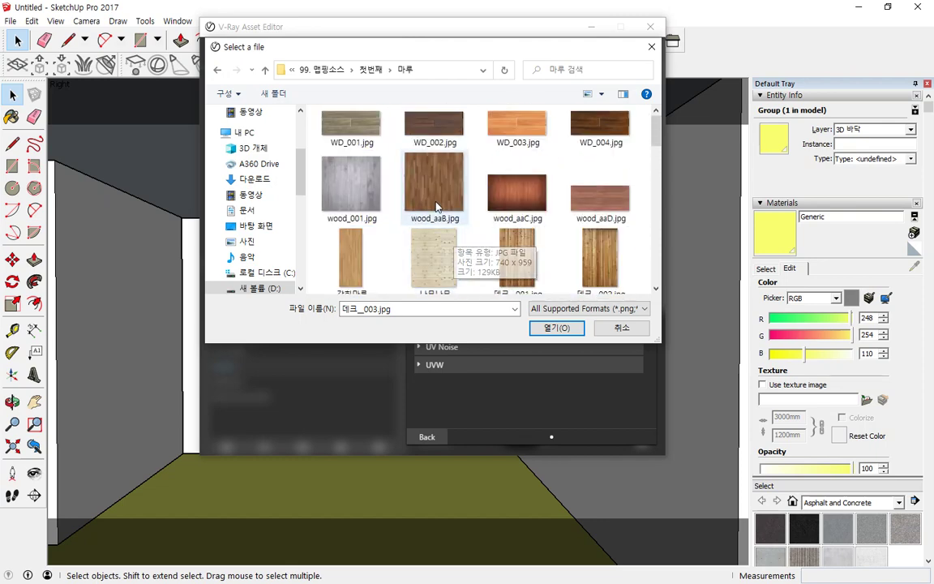
scroll(441, 208, "down", 5)
scroll(441, 209, "down", 3)
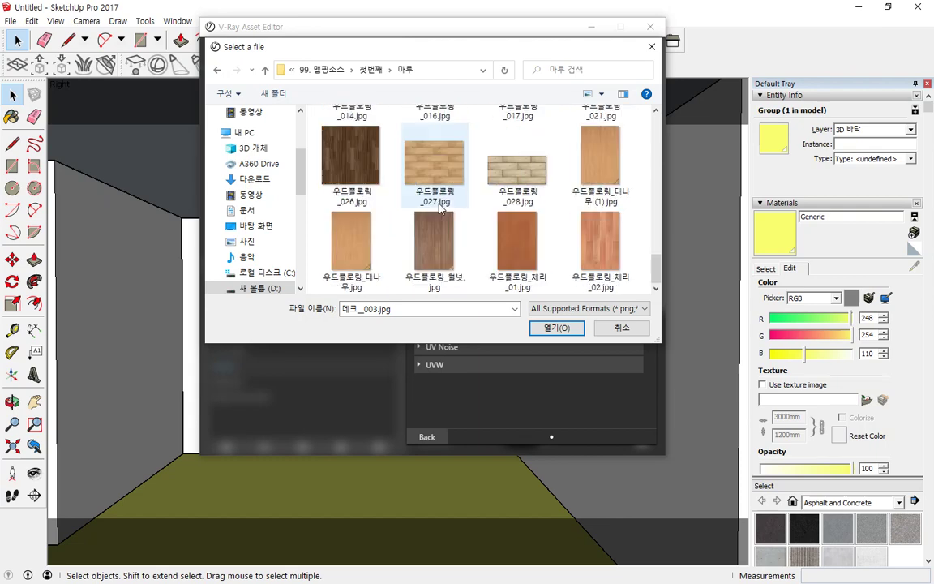
scroll(486, 219, "up", 2)
scroll(520, 204, "down", 1)
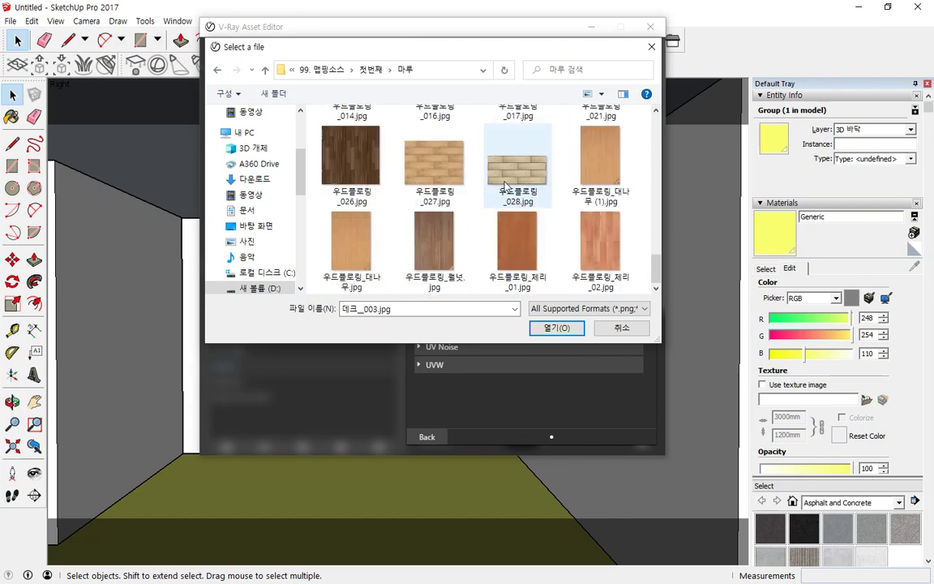
left_click(518, 162)
left_click(556, 327)
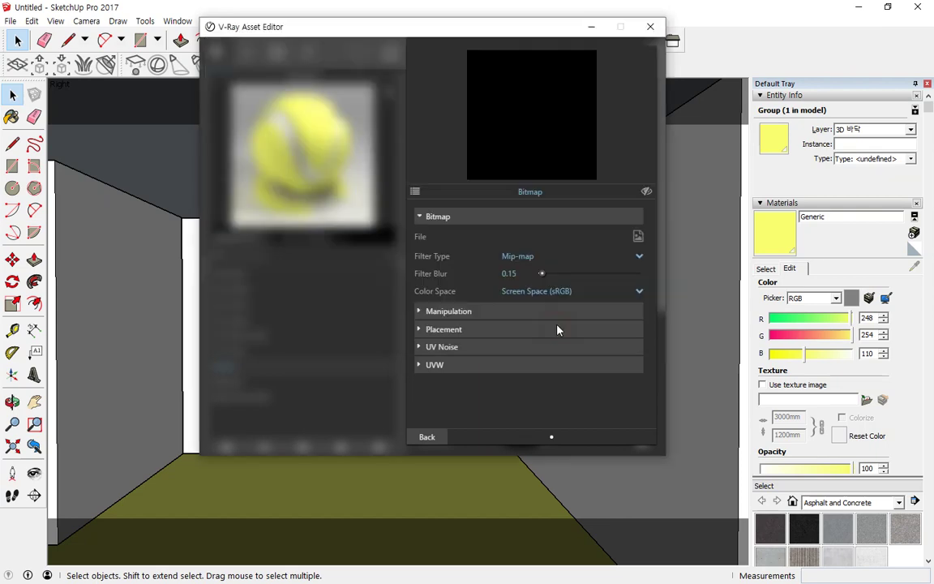
mouse_move(534, 200)
left_mouse_down()
mouse_move(563, 58)
mouse_move(640, 179)
mouse_move(551, 199)
left_mouse_up()
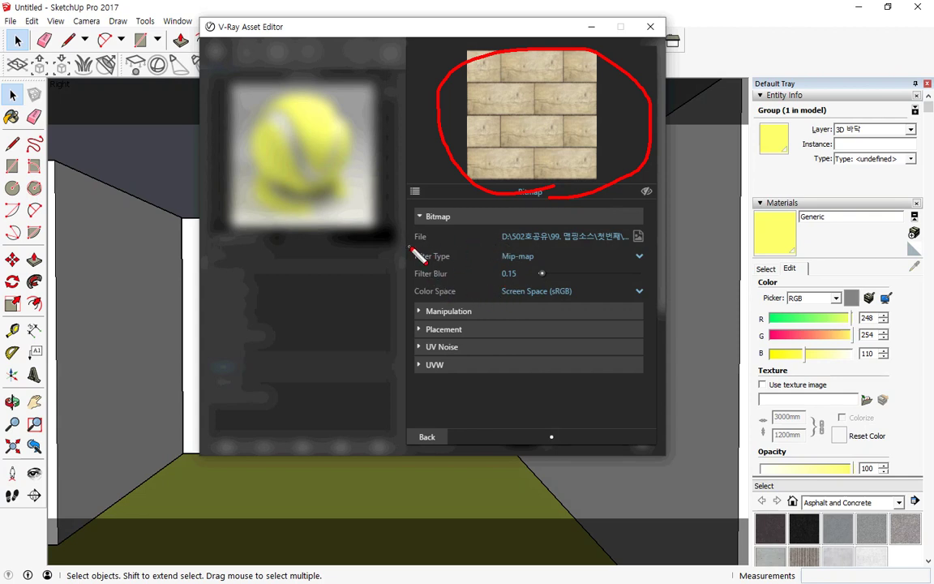
left_click_drag(415, 247, 643, 248)
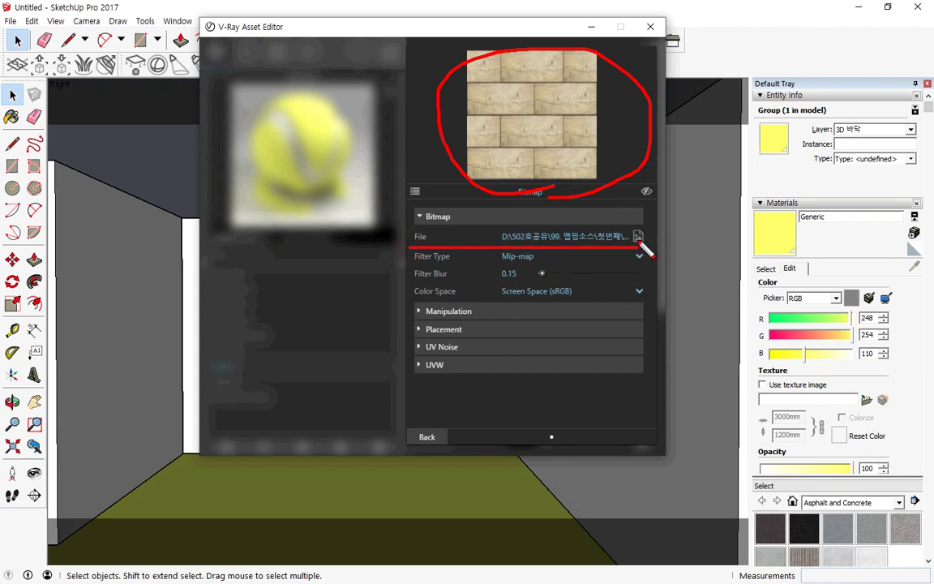
mouse_move(532, 173)
left_mouse_down()
mouse_move(617, 94)
mouse_move(536, 184)
mouse_move(573, 34)
left_mouse_up()
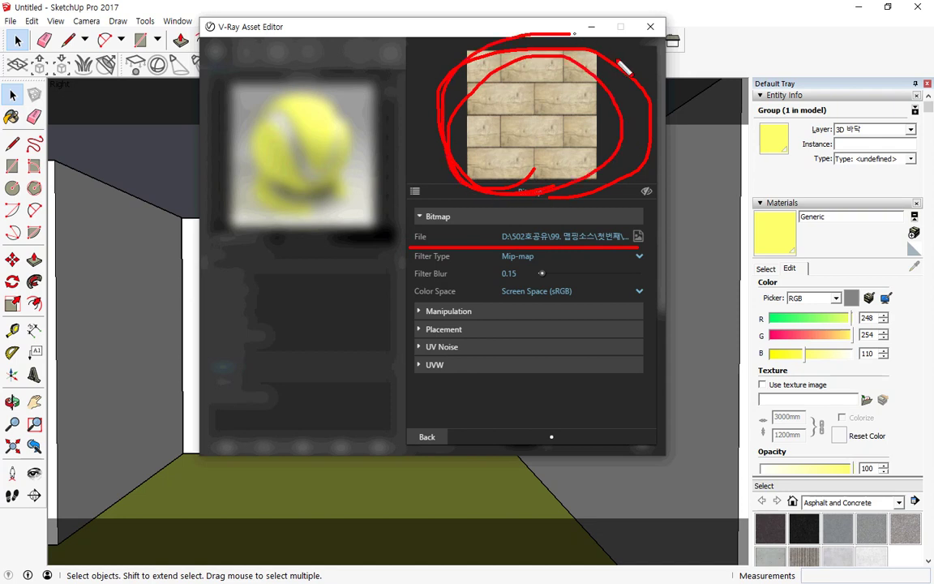
left_click_drag(625, 70, 578, 162)
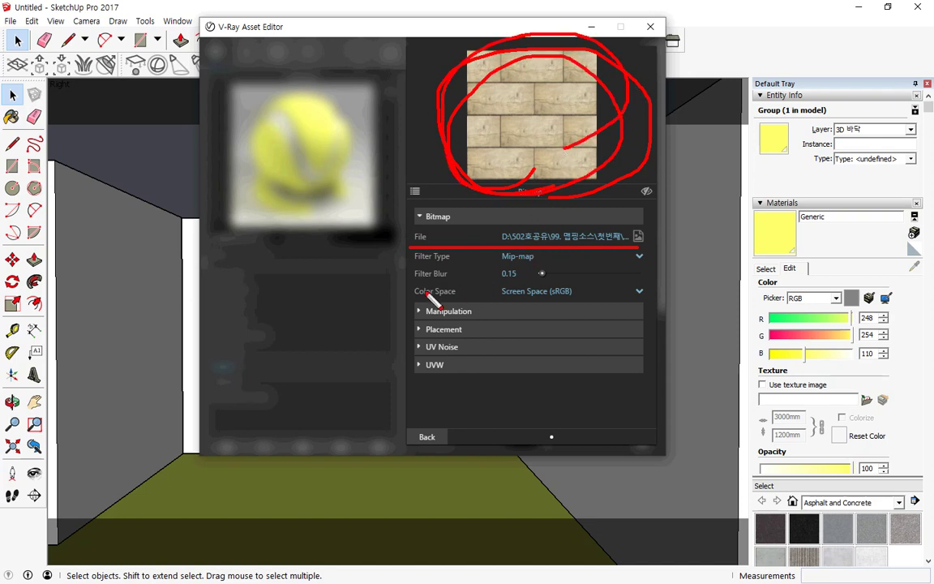
left_click_drag(414, 283, 641, 283)
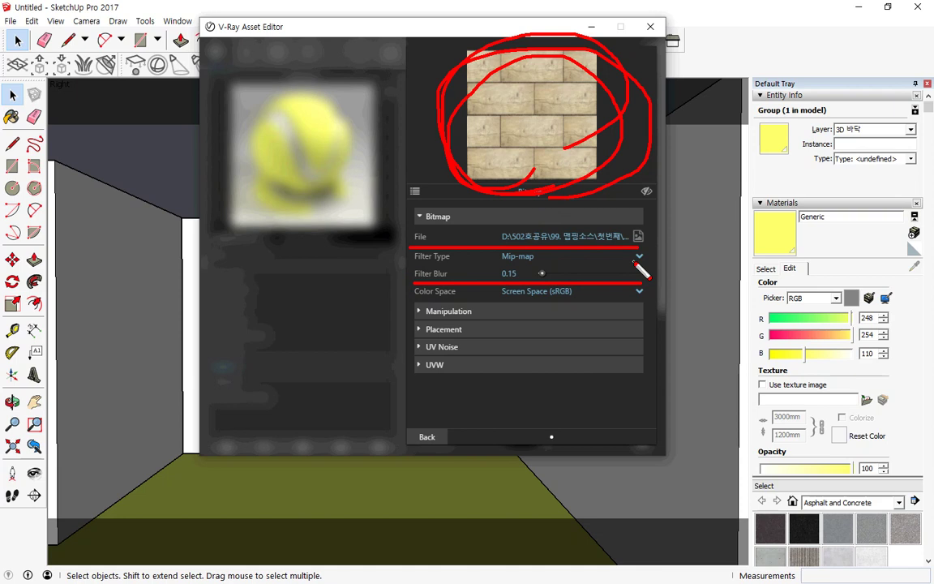
key("Escape")
Try a Filter Blur of about 13.45 on the bitmap and reset it to 0.15.
left_click_drag(542, 274, 606, 273)
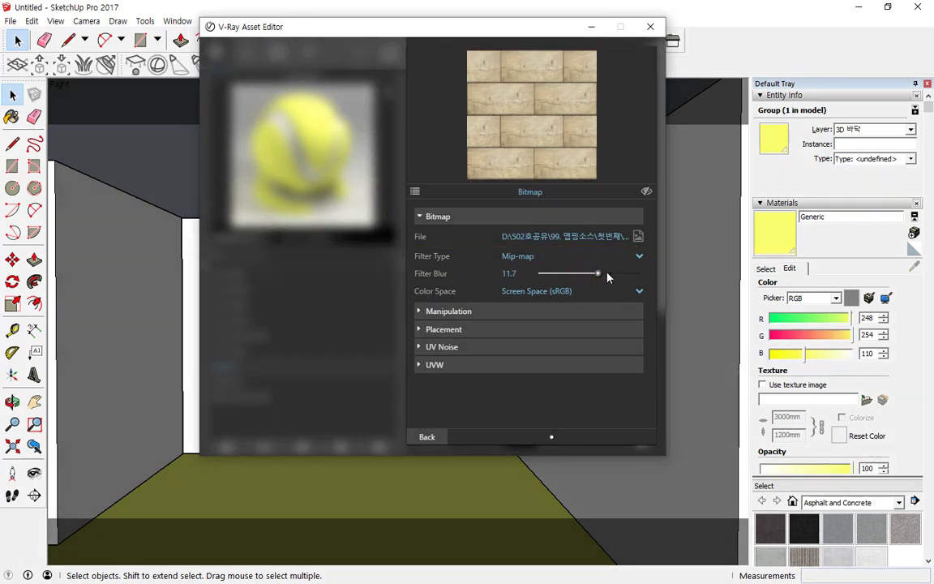
key("ctrl+alt+d")
mouse_move(541, 188)
left_mouse_down()
mouse_move(471, 141)
mouse_move(546, 165)
left_mouse_up()
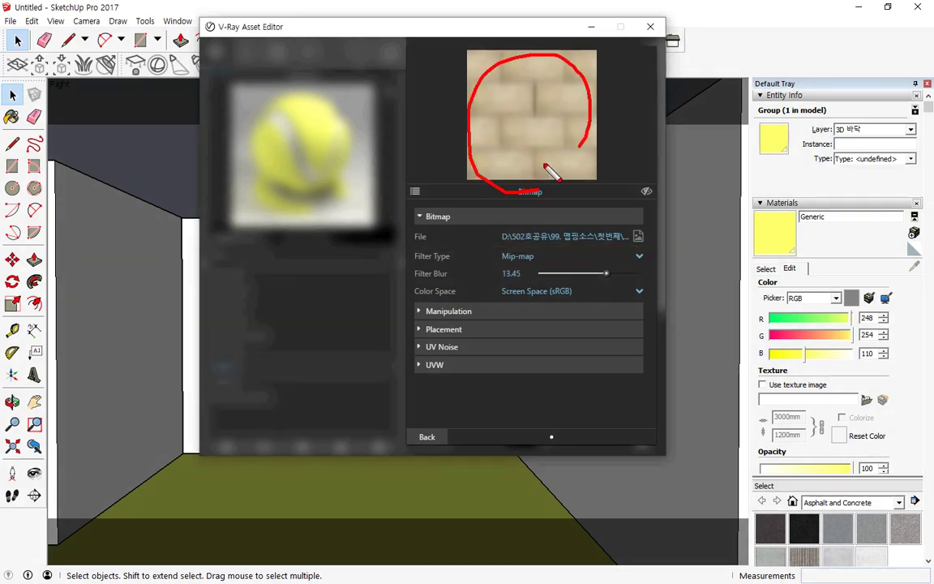
key("Escape")
left_click_drag(601, 279, 541, 274)
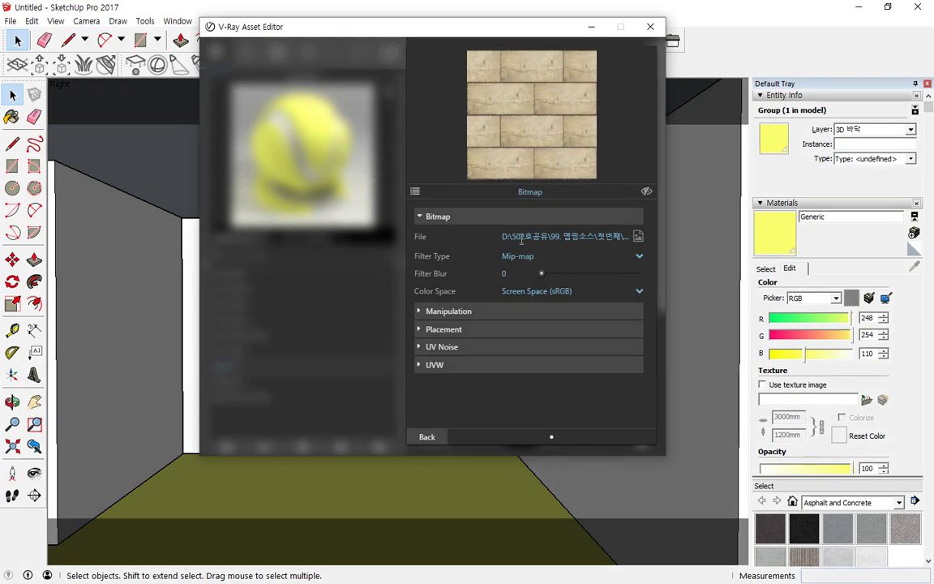
left_click_drag(519, 275, 453, 239)
type("0.15")
Try the bitmap's Invert Texture option in the Manipulation settings and switch it off again.
left_click(418, 312)
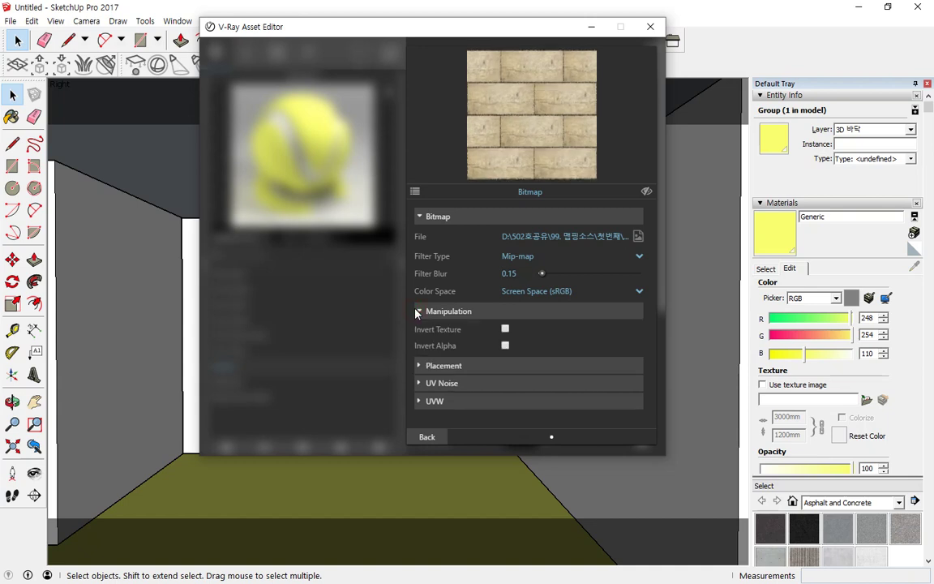
left_click(505, 330)
left_click(505, 329)
left_click(505, 330)
left_click(505, 329)
left_click_drag(511, 54, 469, 180)
left_click_drag(558, 144, 531, 41)
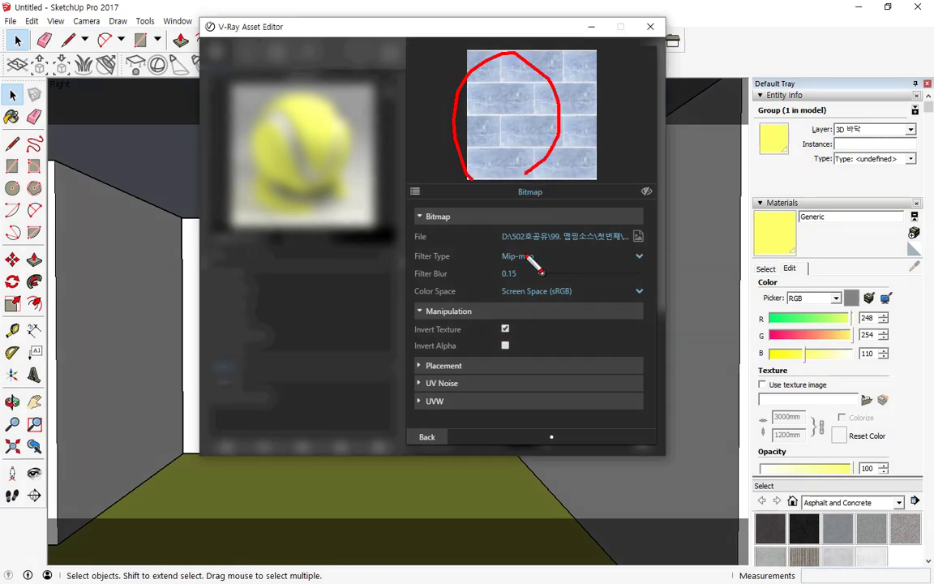
key("Escape")
left_click(505, 330)
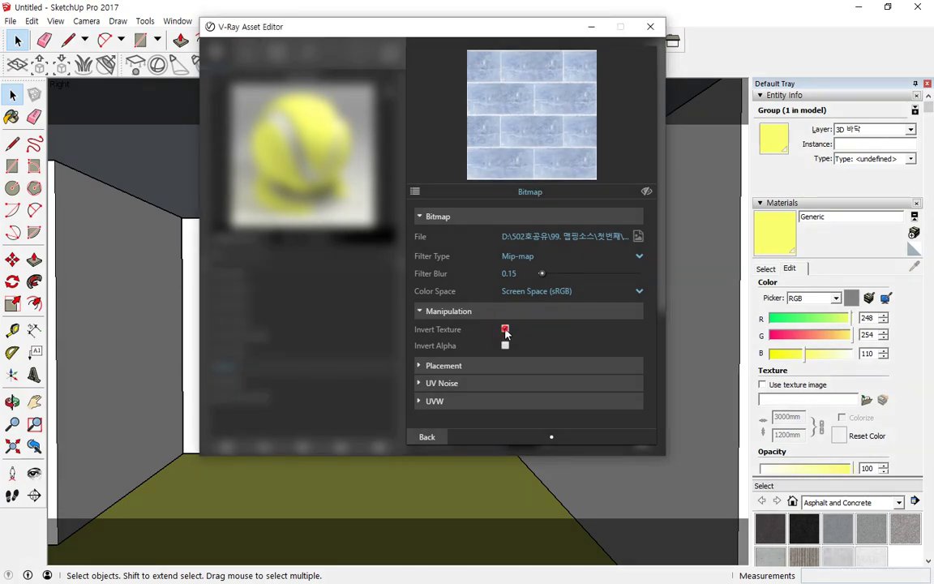
left_click(419, 311)
Examine the bitmap's Placement settings, including placement type, tiling and No UVW Color.
left_click(419, 330)
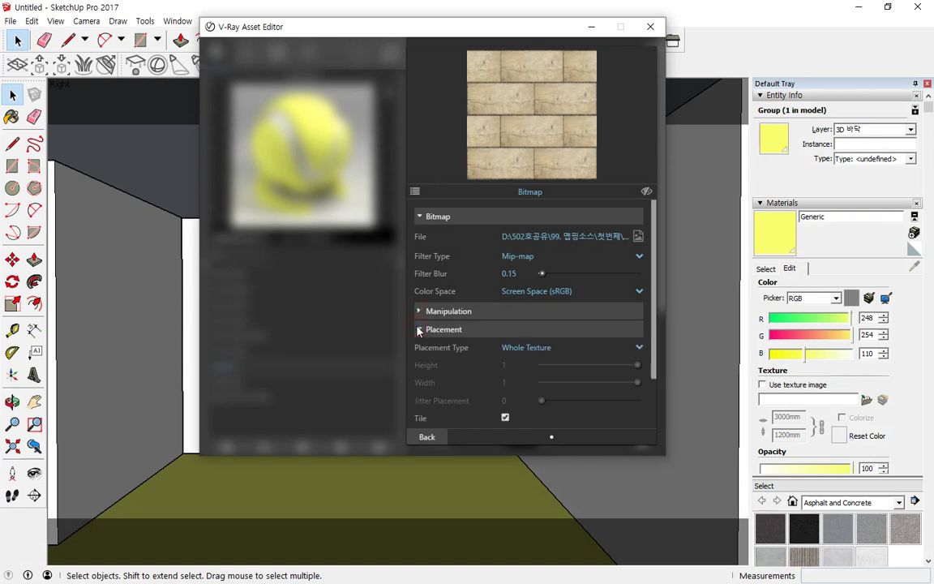
scroll(485, 363, "down", 2)
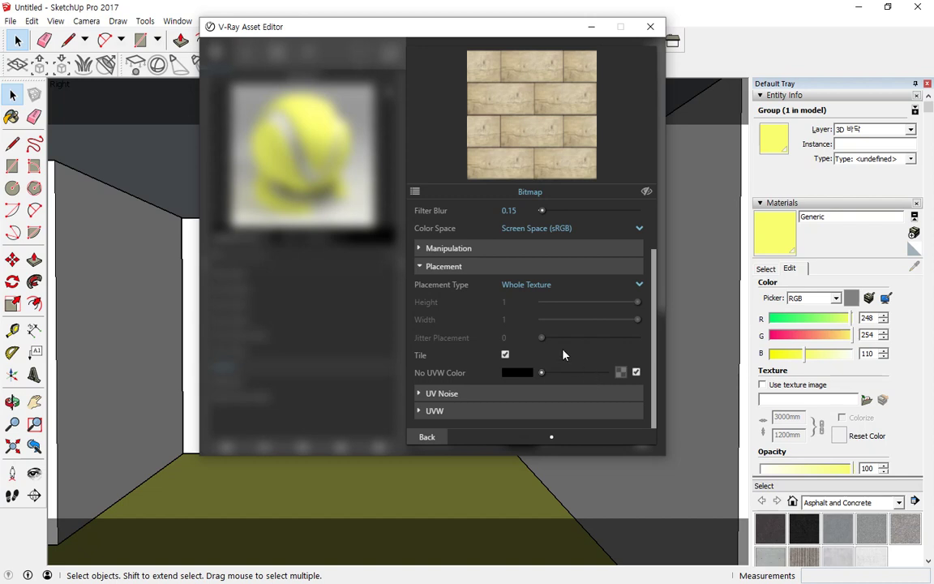
mouse_move(427, 366)
left_mouse_down()
mouse_move(561, 373)
mouse_move(468, 375)
left_mouse_up()
key("Escape")
left_click(427, 268)
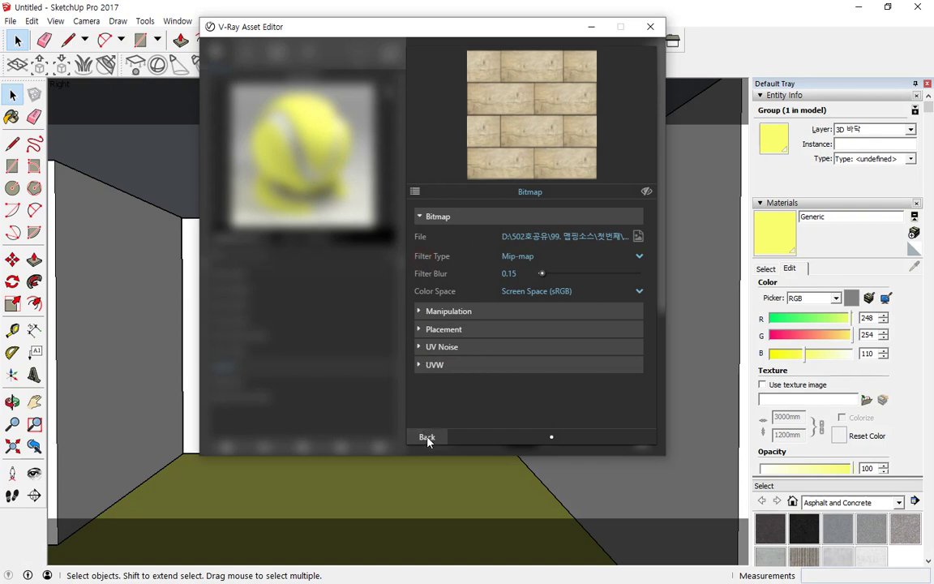
Return from the bitmap settings to the Generic material's parameters so the texture is applied to it.
left_click_drag(438, 464, 440, 467)
key("Escape")
left_click(428, 437)
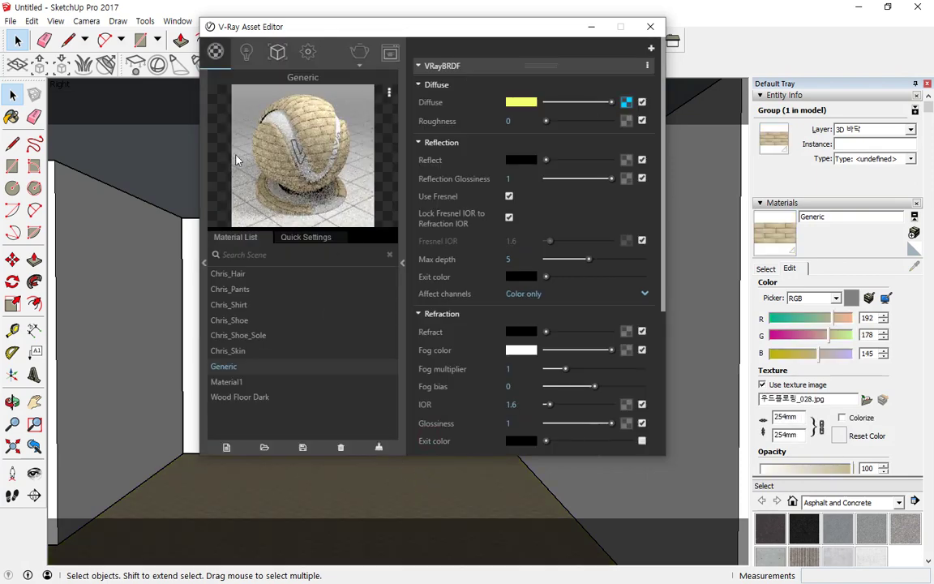
mouse_move(324, 155)
left_mouse_down()
mouse_move(281, 188)
mouse_move(364, 159)
mouse_move(341, 160)
mouse_move(292, 280)
mouse_move(260, 486)
mouse_move(267, 495)
left_mouse_up()
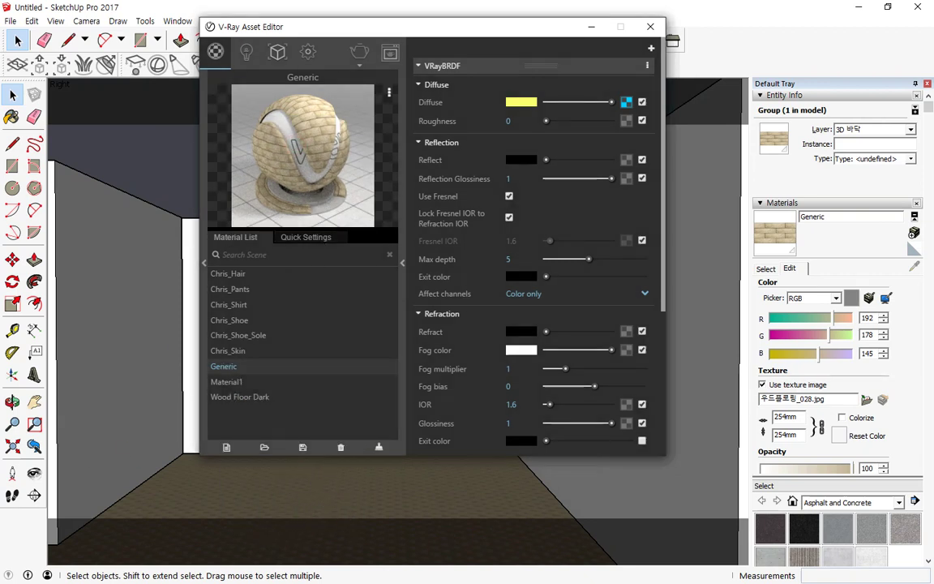
Examine the wood floor texture's tile scale across the room, with the V-Ray Asset Editor moved out of the way.
mouse_move(478, 32)
left_mouse_down()
mouse_move(274, 10)
mouse_move(0, 14)
left_mouse_up()
scroll(438, 511, "up", 5)
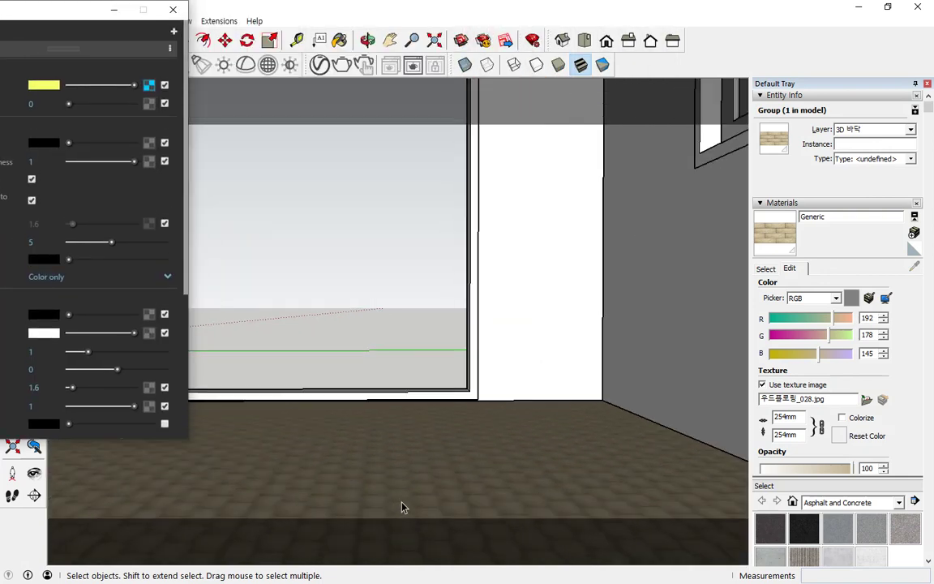
scroll(403, 508, "up", 3)
middle_click_drag(406, 440, 417, 573)
scroll(490, 501, "down", 4)
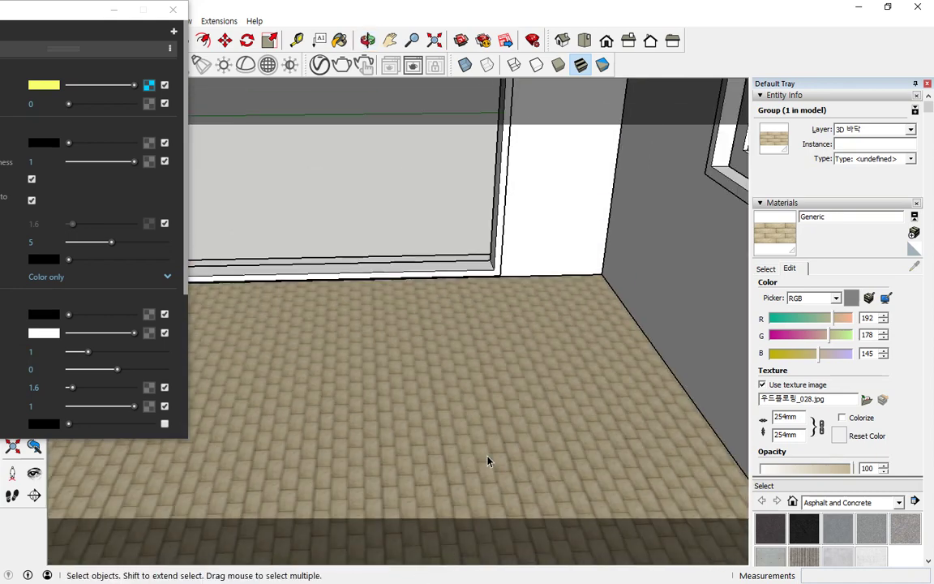
scroll(488, 461, "up", 3)
scroll(487, 461, "down", 3)
scroll(488, 461, "up", 3)
scroll(490, 461, "down", 3)
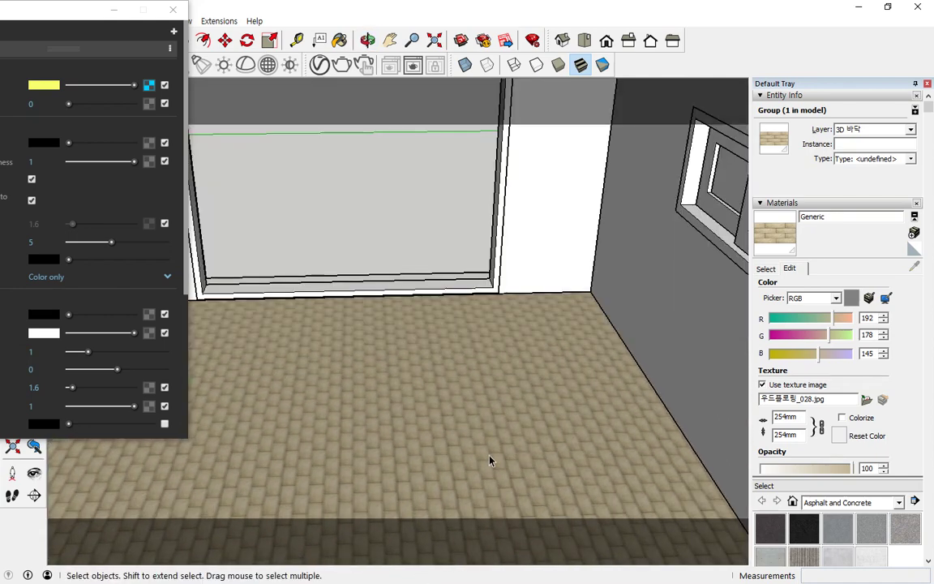
middle_click_drag(484, 417, 457, 433)
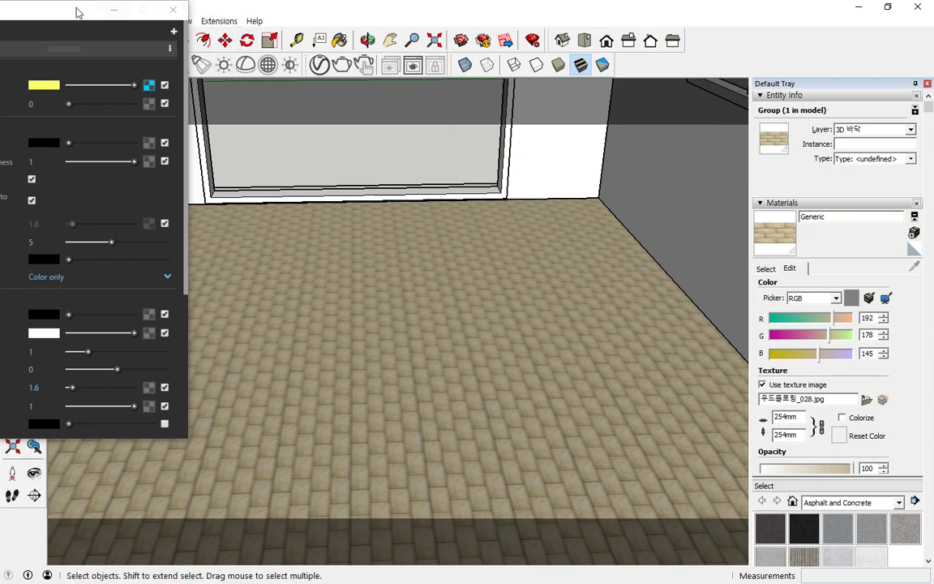
left_click_drag(79, 12, 0, 40)
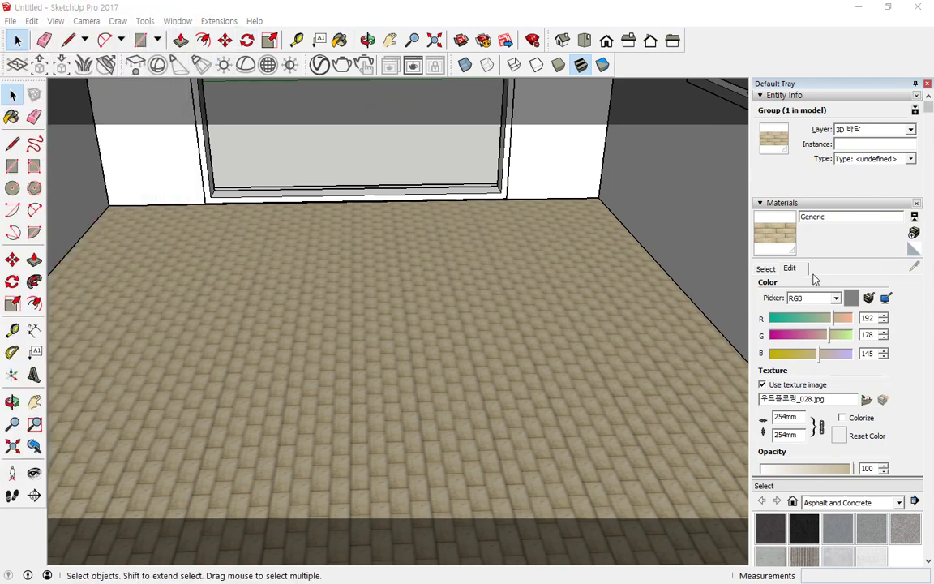
Sample the floor's Generic material from the model and set its texture width to 2540 mm.
left_click(766, 268)
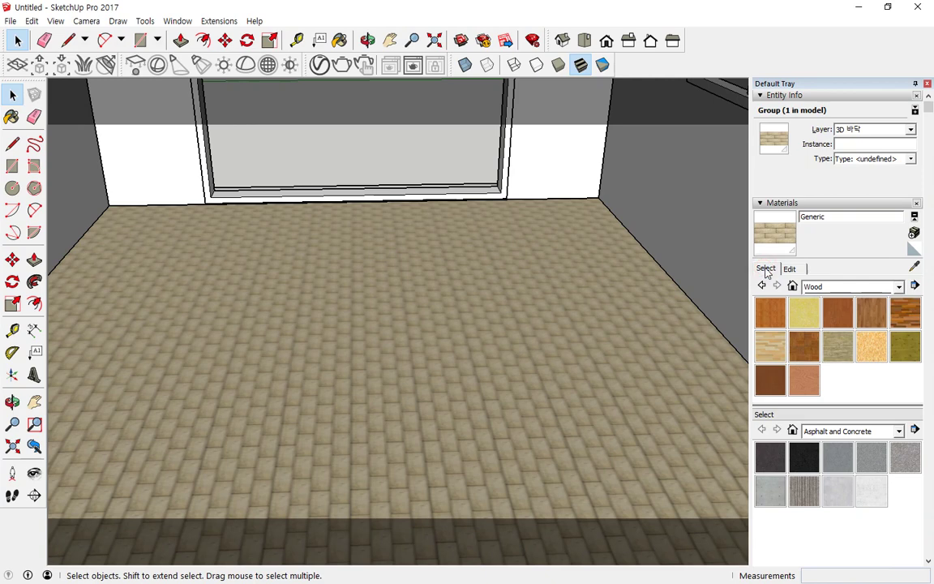
left_click(915, 269)
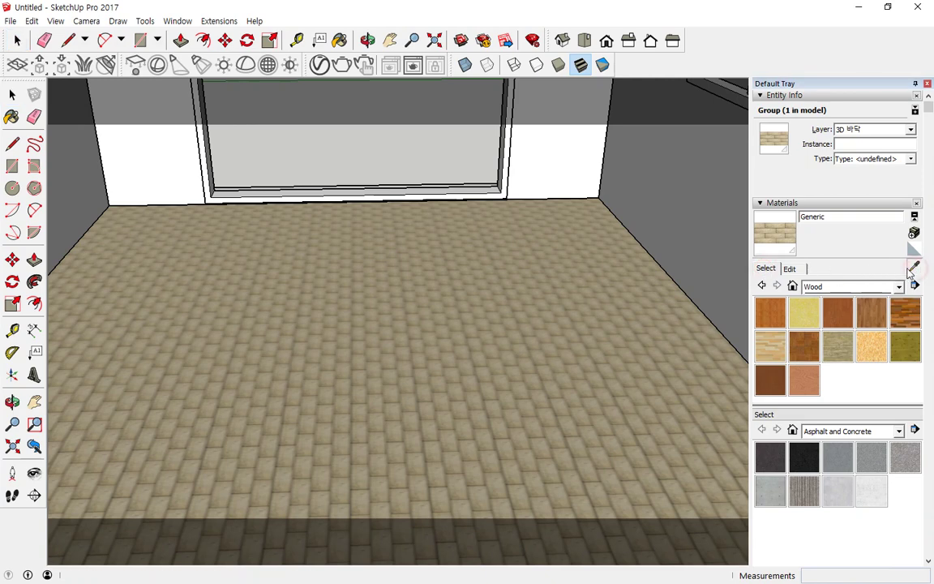
left_click(449, 281)
left_click(797, 271)
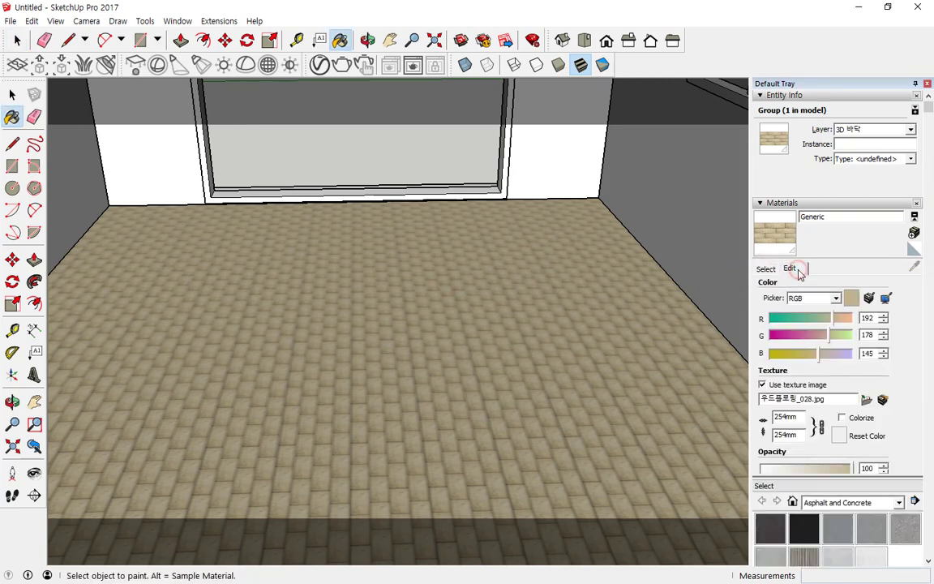
left_click(798, 418)
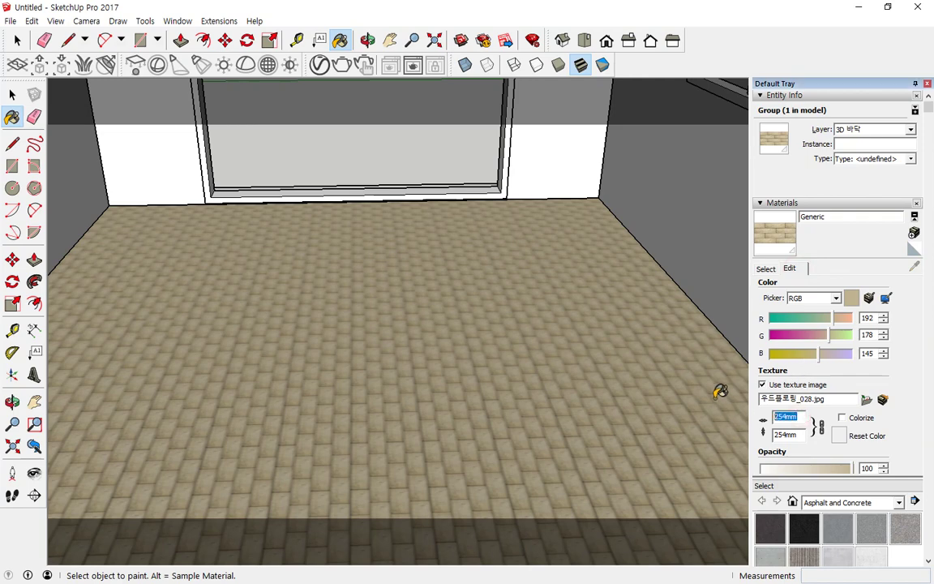
type("2540")
scroll(537, 386, "down", 5)
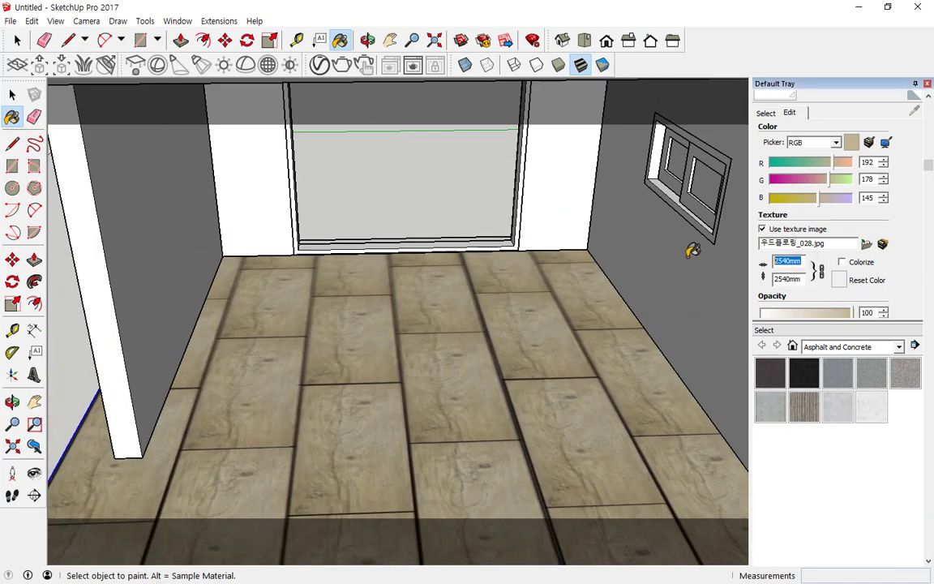
Try floor texture widths of 1500 mm and 500 mm.
type("1500")
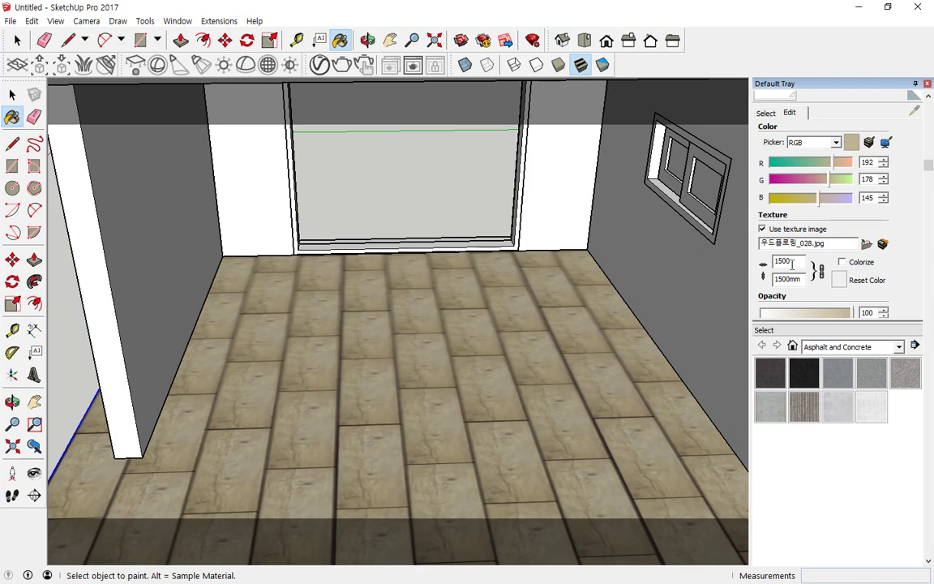
left_click_drag(794, 262, 763, 259)
type("500")
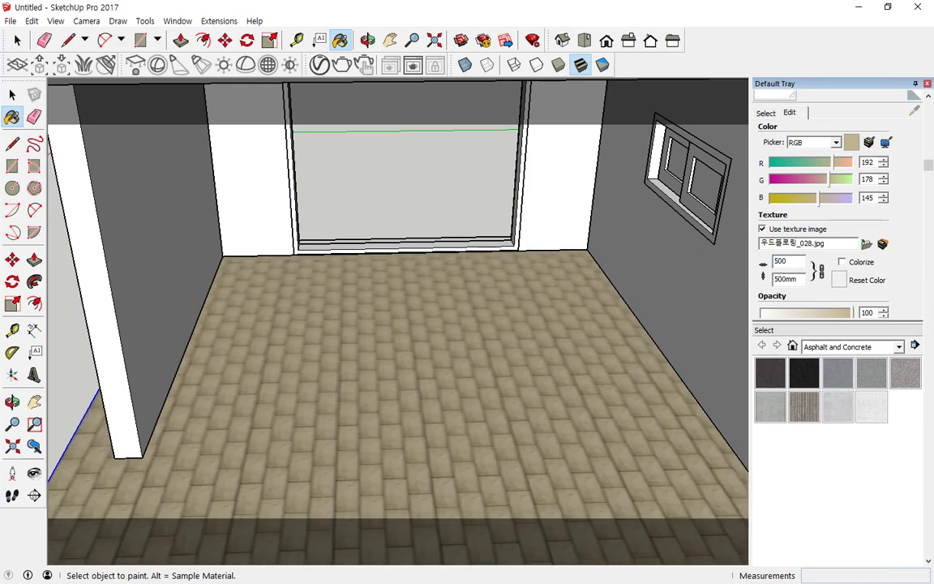
Set the floor texture's width to 700 mm and check the plank scale in the room.
left_click_drag(789, 261, 761, 261)
type("700")
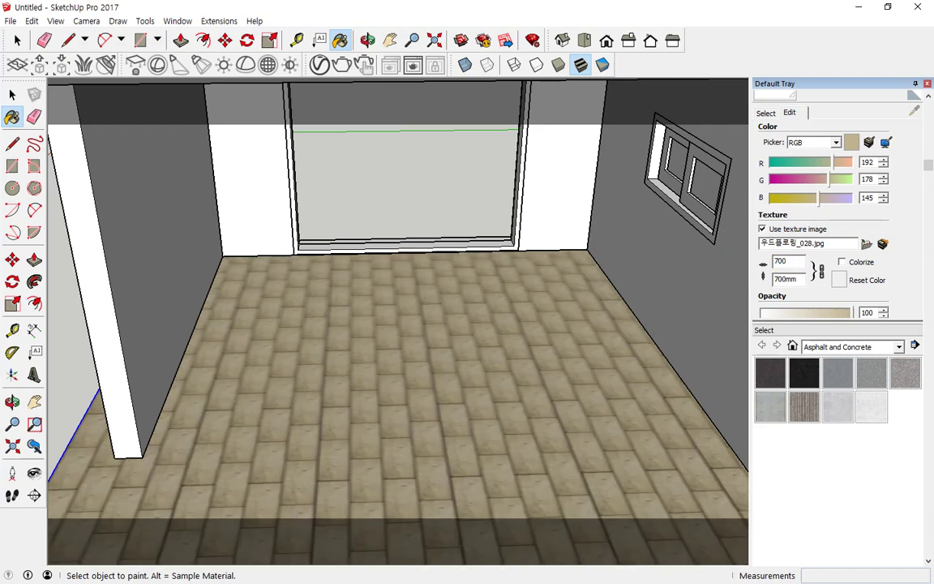
mouse_move(605, 309)
middle_mouse_down()
mouse_move(590, 296)
mouse_move(606, 292)
mouse_move(582, 328)
mouse_move(571, 302)
mouse_move(577, 275)
mouse_move(484, 298)
mouse_move(522, 340)
mouse_move(541, 325)
middle_mouse_up()
scroll(538, 312, "up", 3)
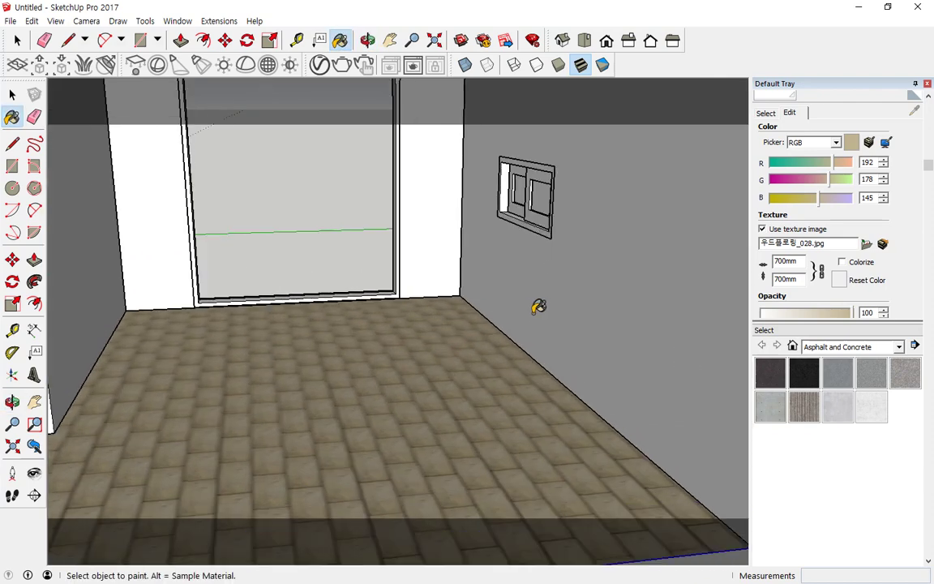
Frame the room interior for rendering and turn off Progressive in the V-Ray Renderer settings.
mouse_move(345, 353)
left_mouse_down()
mouse_move(98, 265)
mouse_move(340, 50)
mouse_move(582, 313)
mouse_move(389, 363)
mouse_move(320, 352)
left_mouse_up()
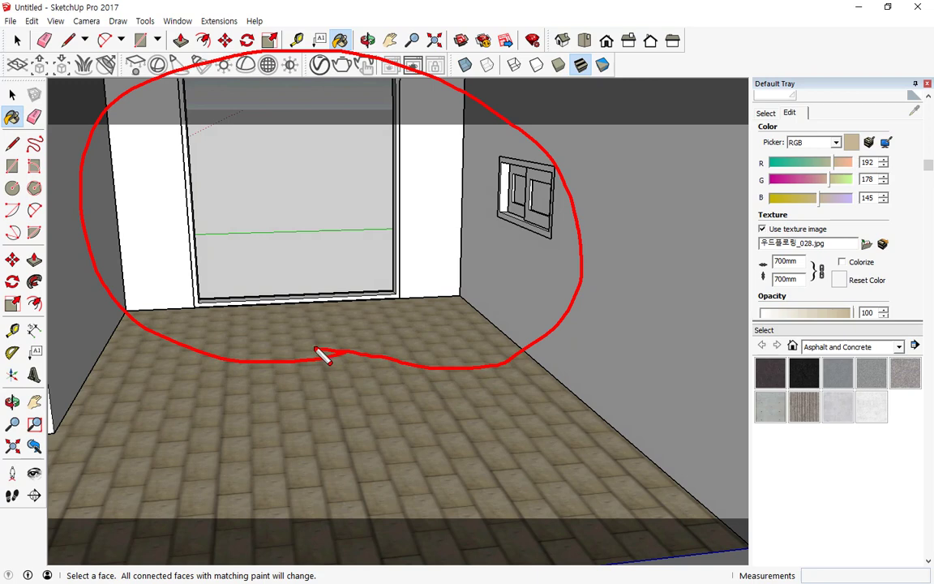
key("Escape")
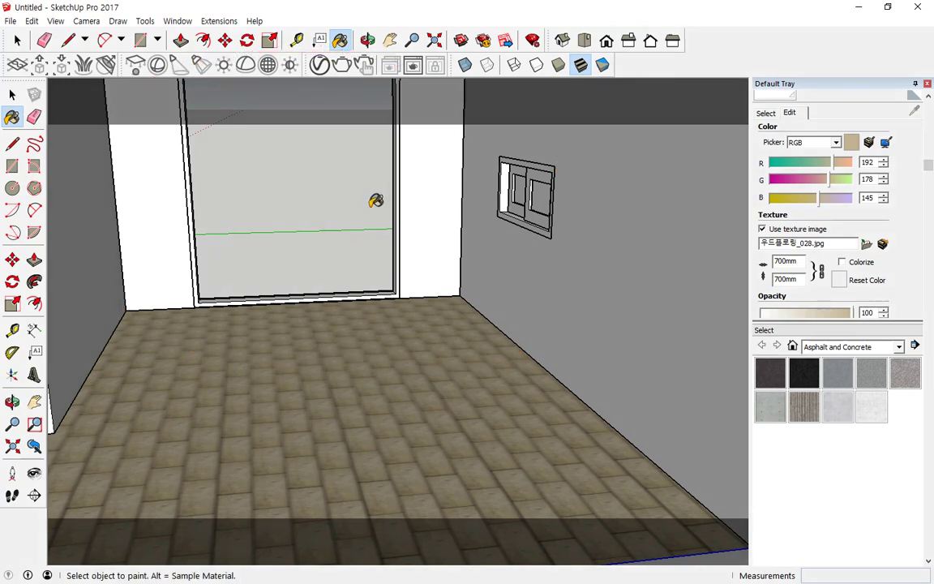
middle_click_drag(376, 200, 404, 252)
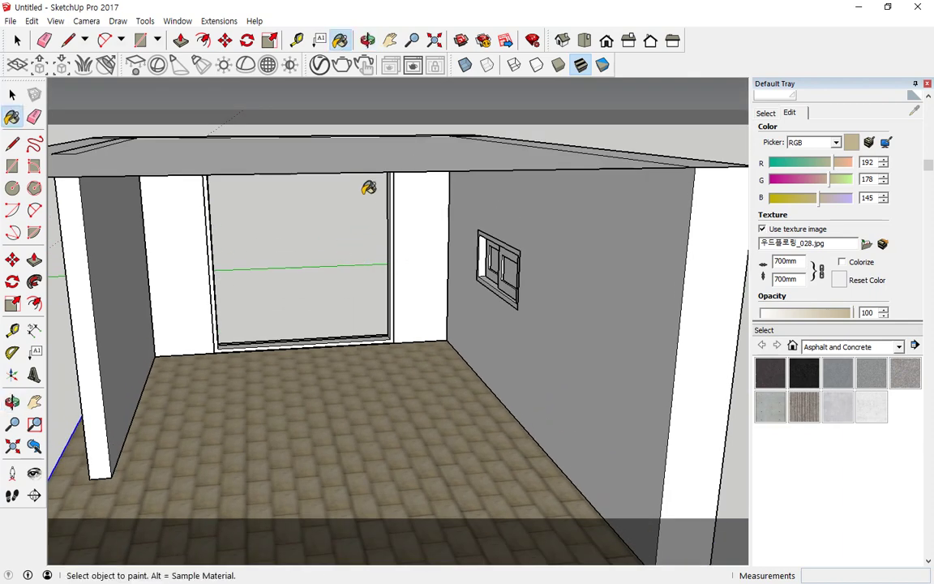
key("ctrl+2")
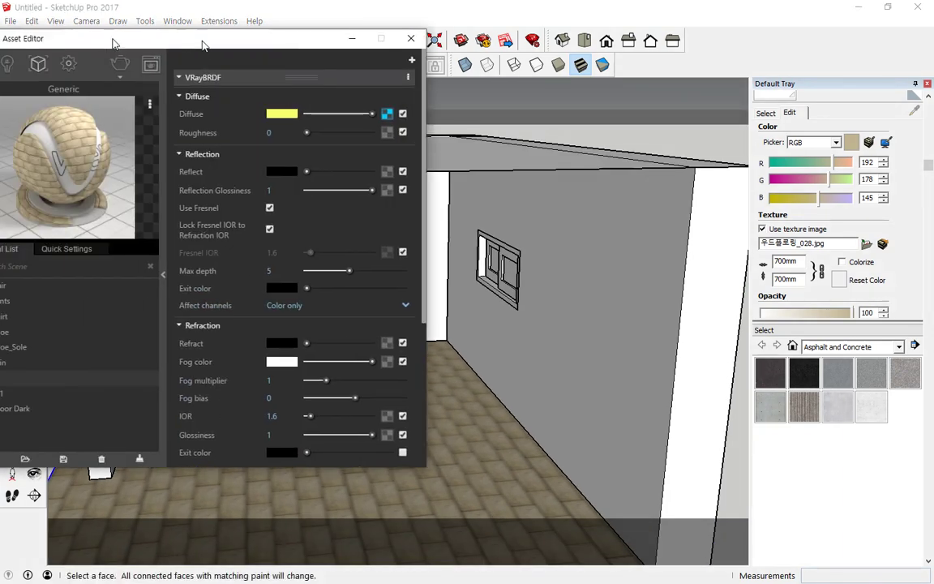
left_click_drag(99, 32, 263, 79)
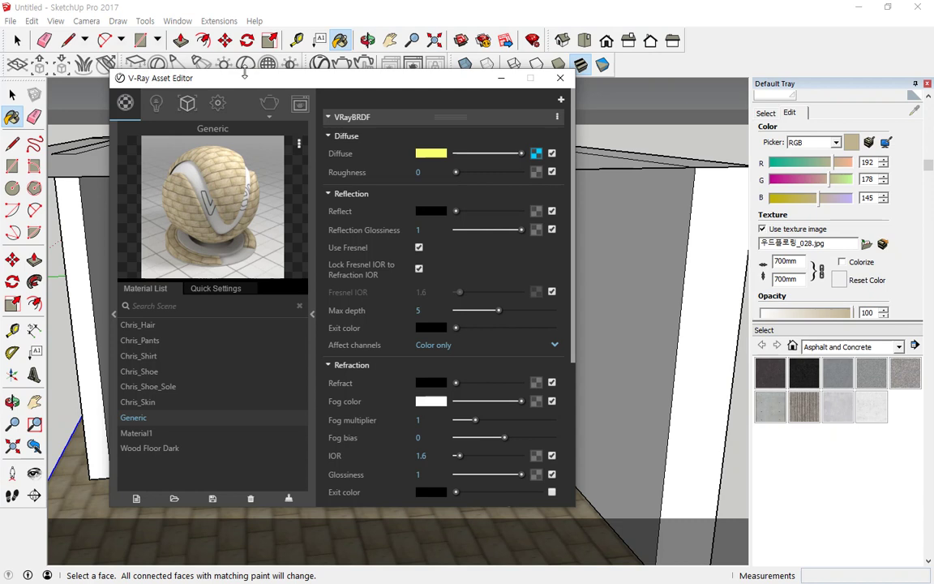
left_click(218, 105)
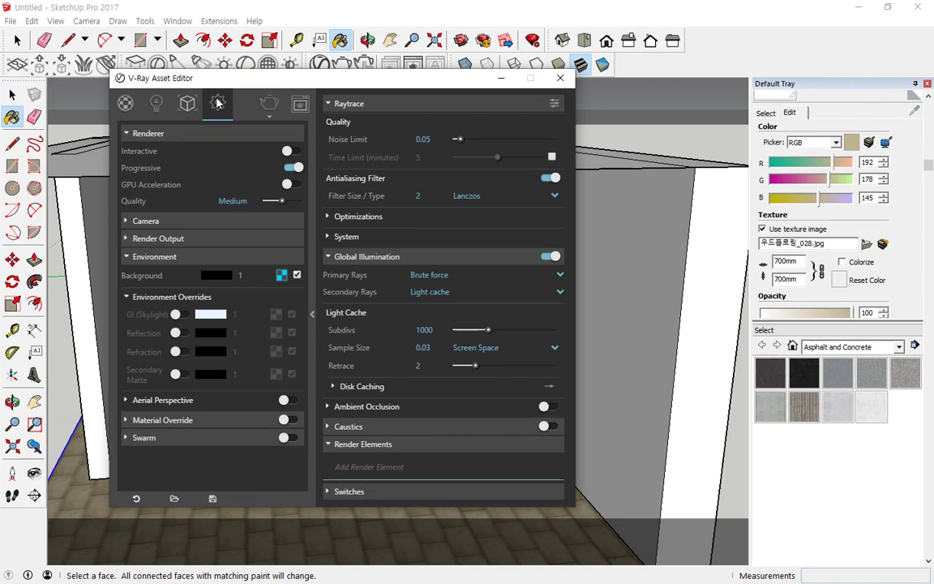
left_click(295, 169)
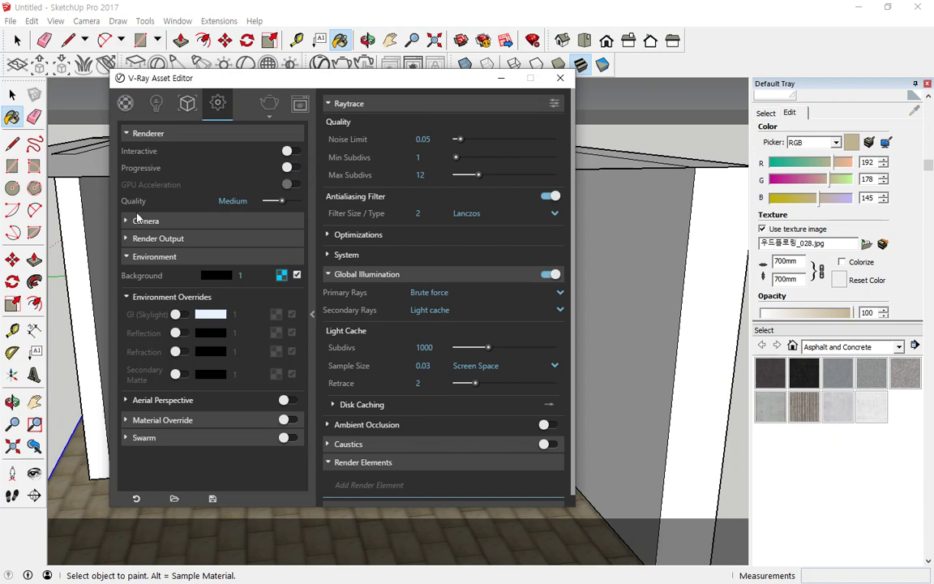
Set the render quality to Low and enable the GI (Skylight) environment override.
left_click_drag(123, 207, 284, 208)
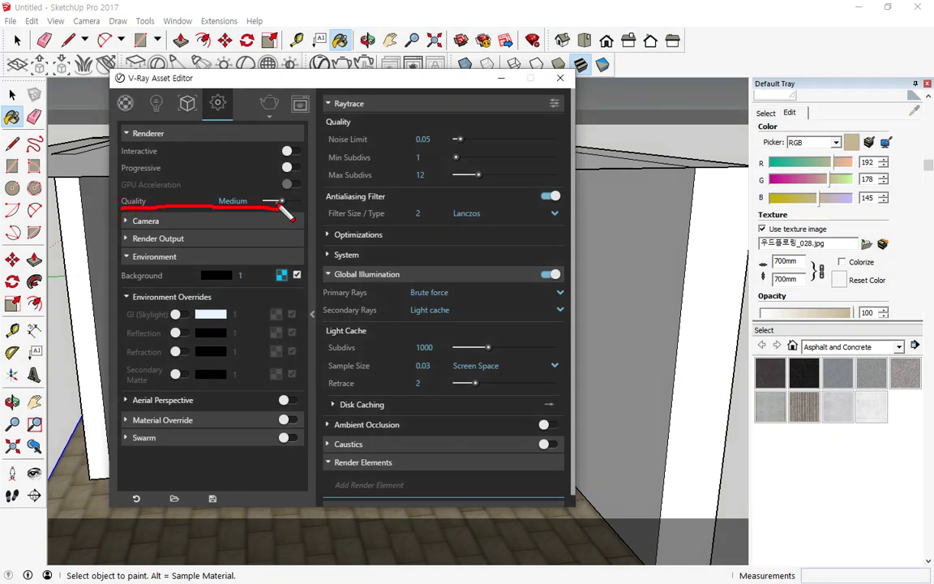
left_click_drag(282, 201, 271, 201)
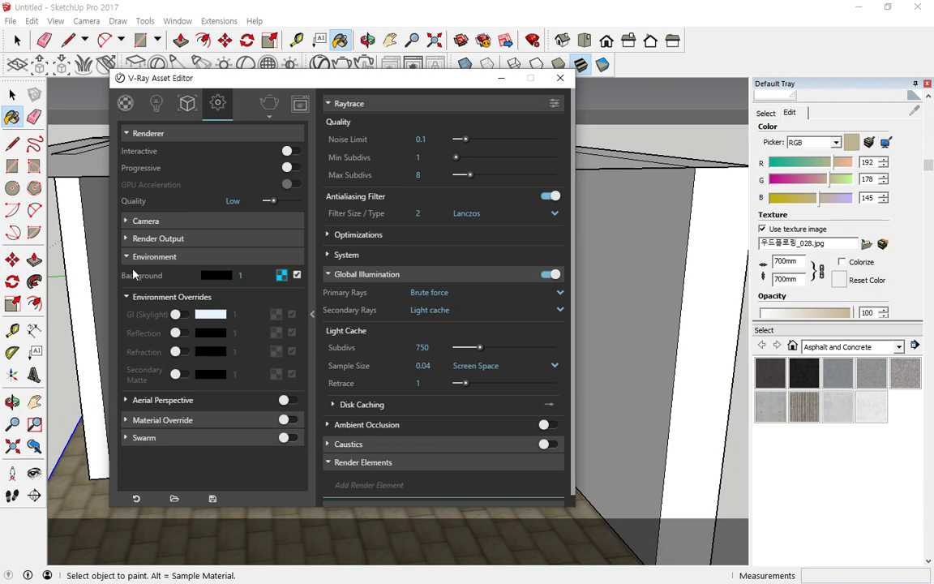
left_click(180, 315)
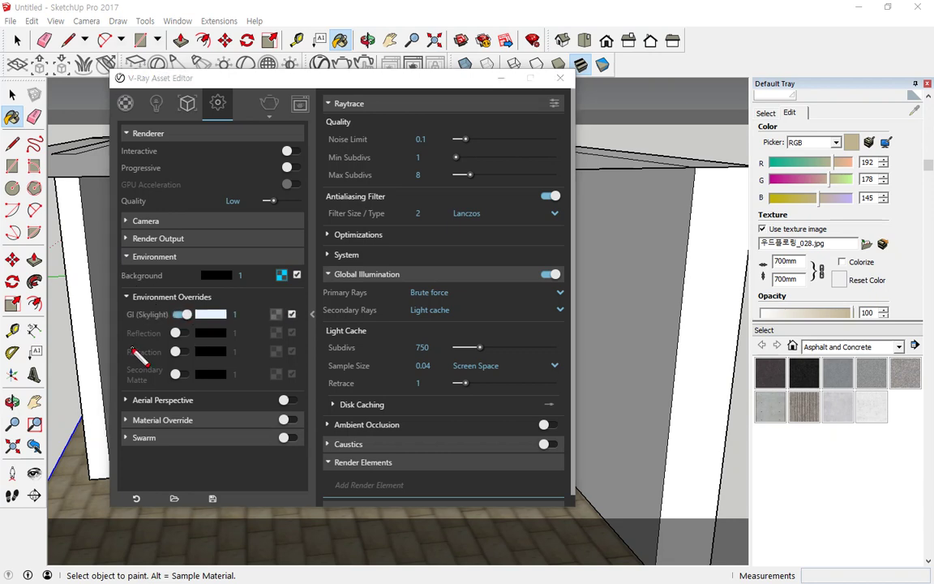
left_click_drag(126, 322, 236, 323)
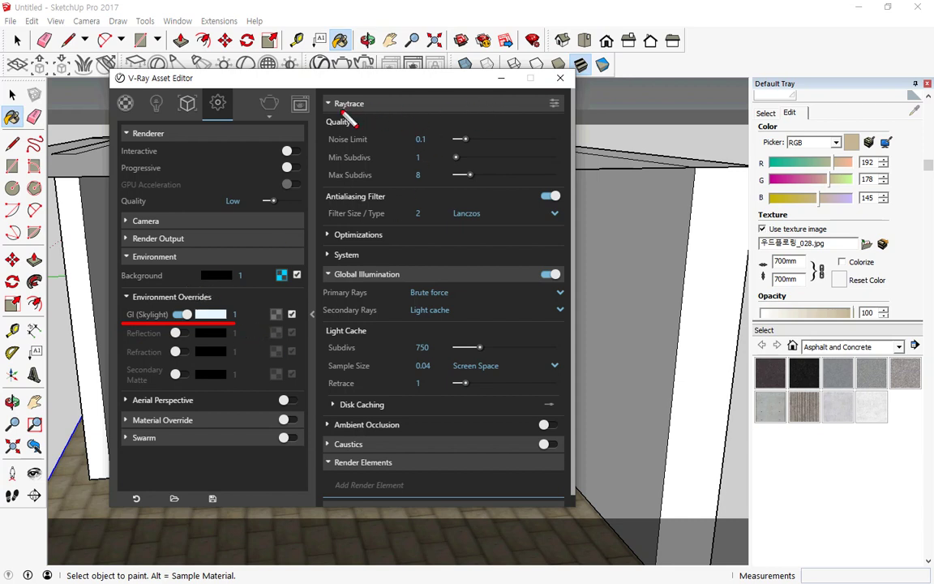
Set the Raytrace Noise Limit to 0.01.
mouse_move(331, 114)
left_mouse_down()
mouse_move(562, 118)
mouse_move(560, 98)
mouse_move(573, 115)
mouse_move(554, 109)
mouse_move(571, 97)
mouse_move(550, 113)
mouse_move(560, 88)
left_mouse_up()
mouse_move(331, 147)
left_mouse_down()
mouse_move(421, 146)
mouse_move(395, 140)
left_mouse_up()
key("Escape")
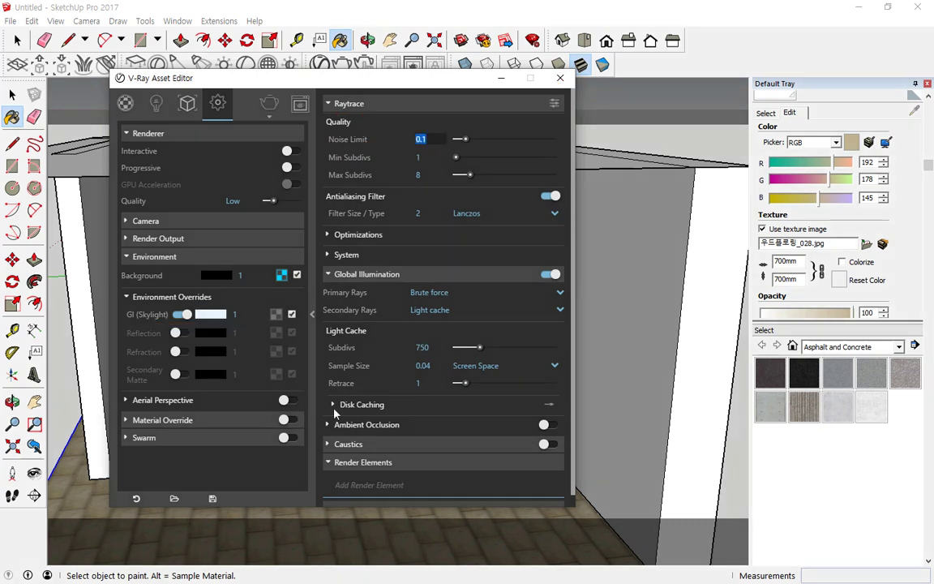
type("0.01")
key("Return")
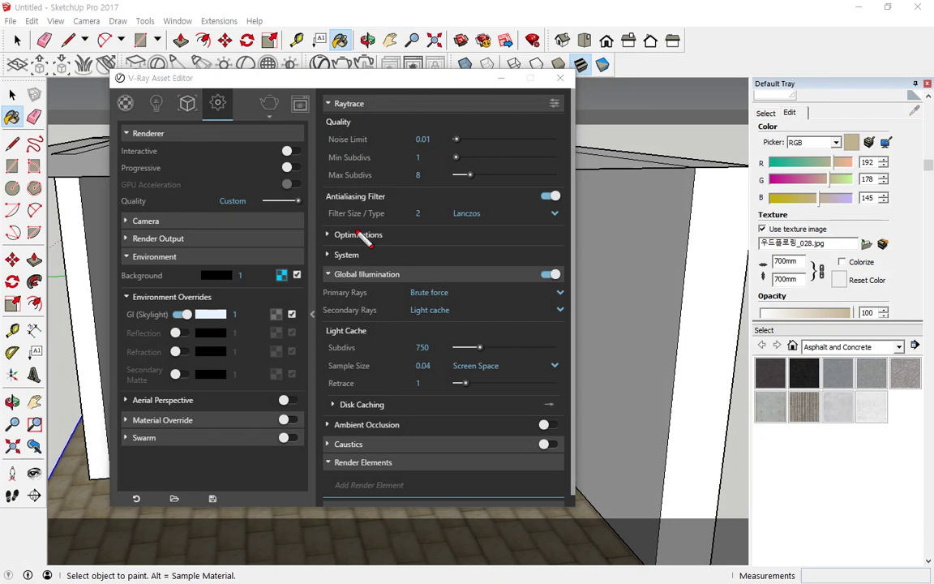
Change the antialiasing filter type to Catmull Rom.
left_click_drag(327, 226, 543, 228)
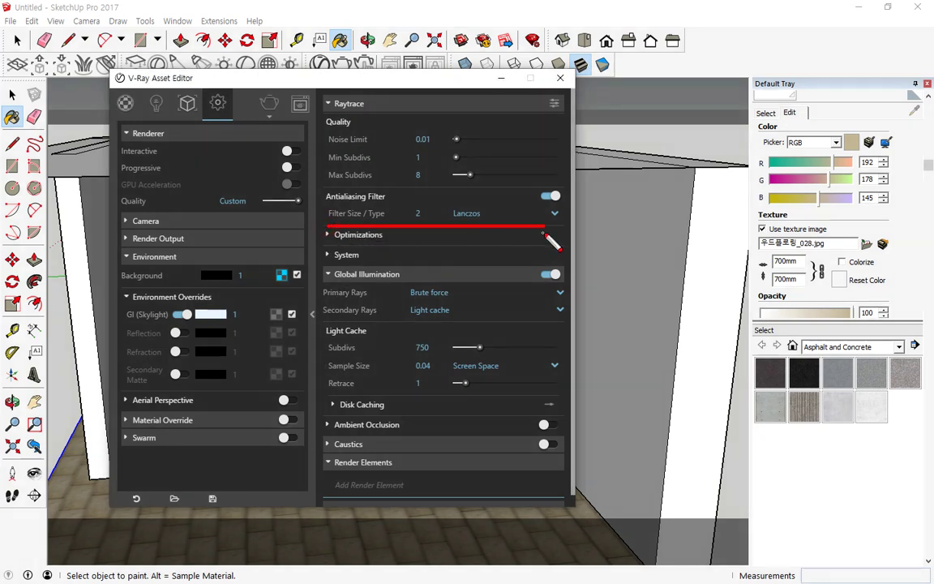
key("Escape")
left_click(498, 213)
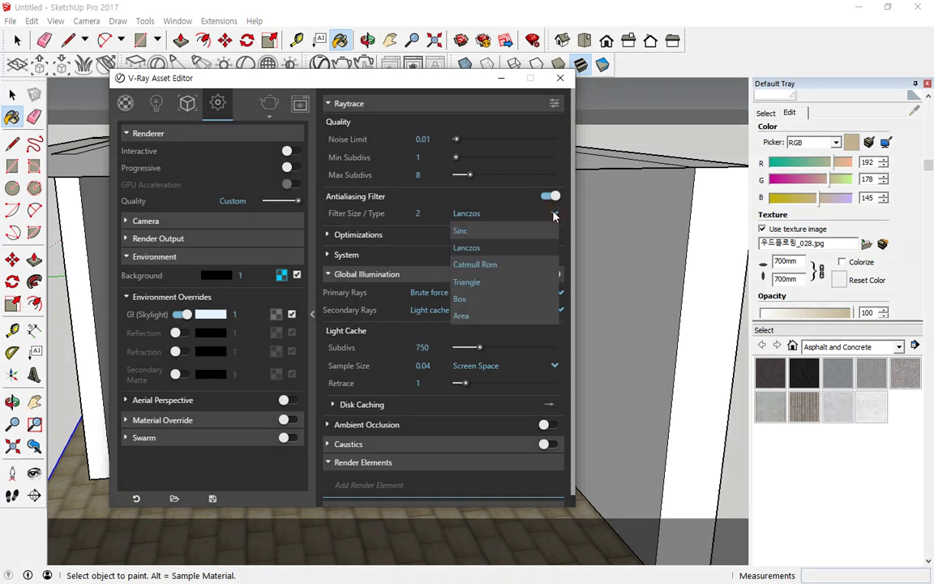
left_click(517, 265)
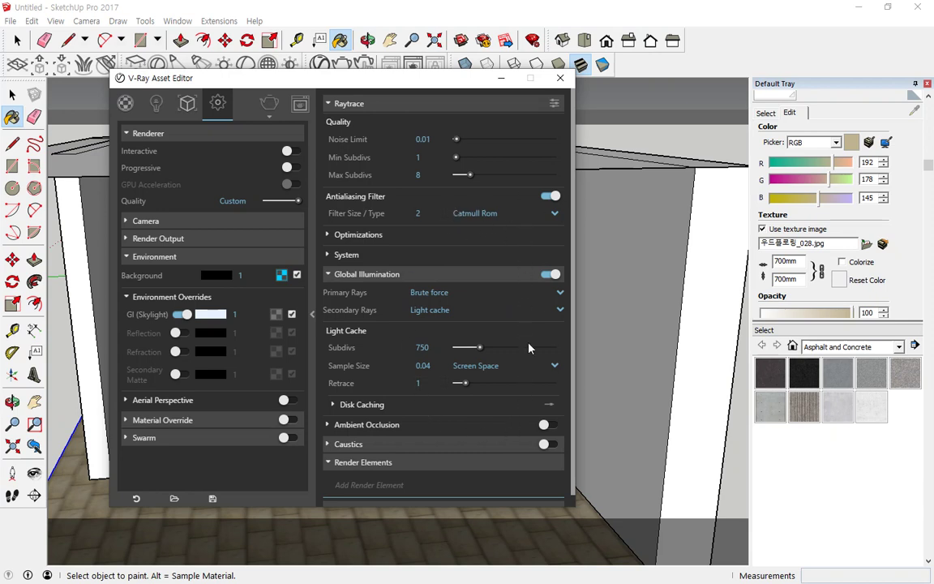
Render the room with V-Ray and arrange the frame buffer so the rendering progress can be watched.
left_click(267, 108)
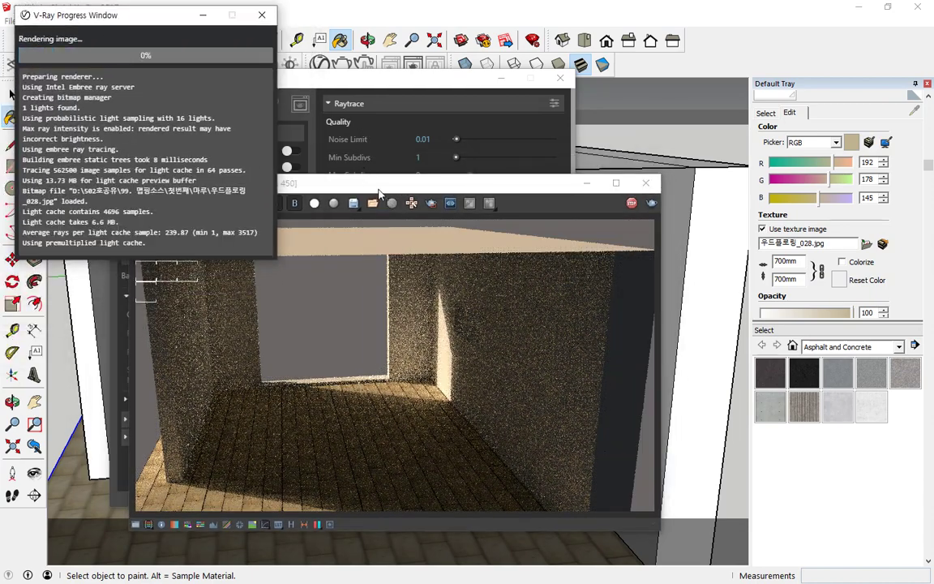
left_click_drag(378, 192, 455, 187)
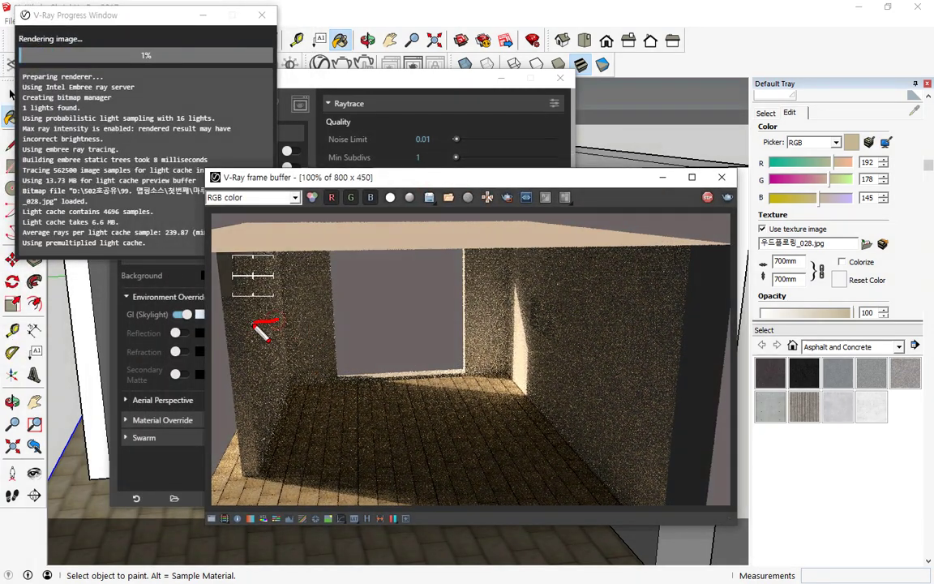
mouse_move(262, 328)
left_mouse_down()
mouse_move(319, 235)
mouse_move(256, 323)
mouse_move(325, 232)
mouse_move(255, 307)
mouse_move(264, 327)
left_mouse_up()
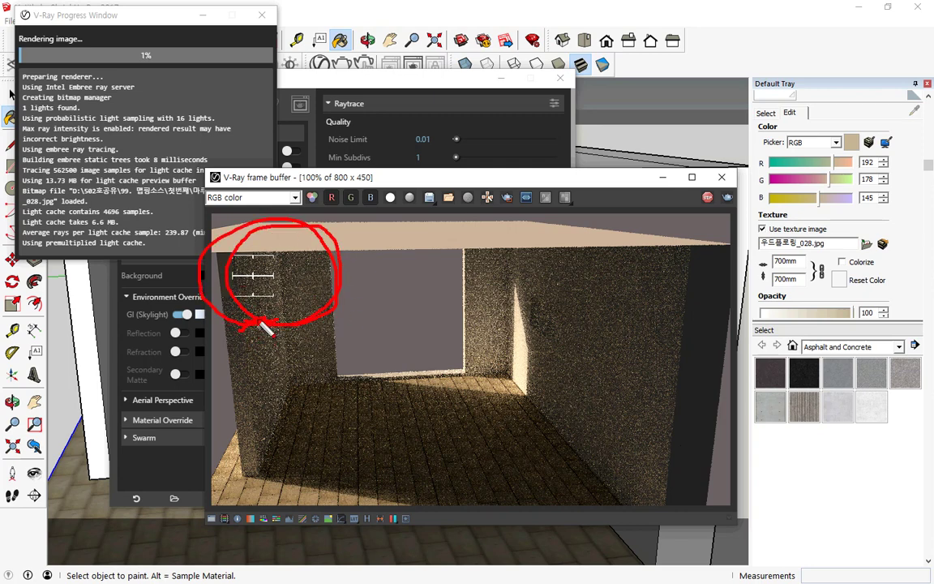
key("Escape")
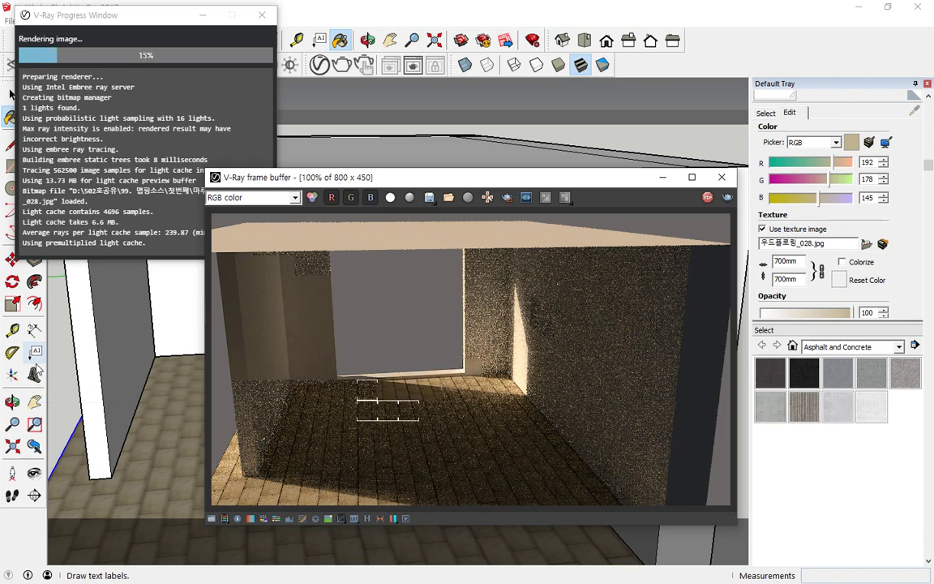
key("b")
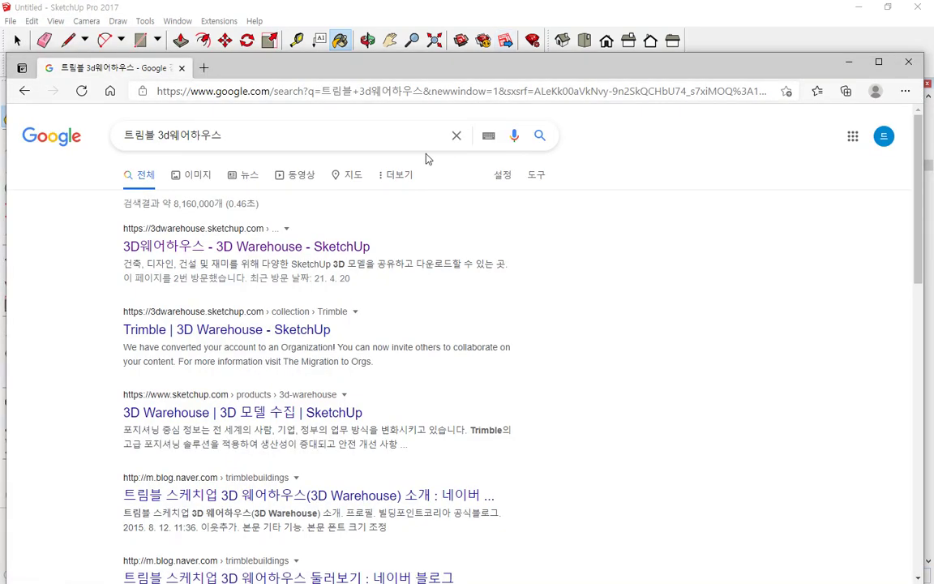
Open the 3D Warehouse - SketchUp site from the Google search results for 트림블 3d웨어하우스.
mouse_move(177, 165)
left_mouse_down()
mouse_move(134, 172)
mouse_move(111, 113)
mouse_move(235, 123)
mouse_move(160, 163)
left_mouse_up()
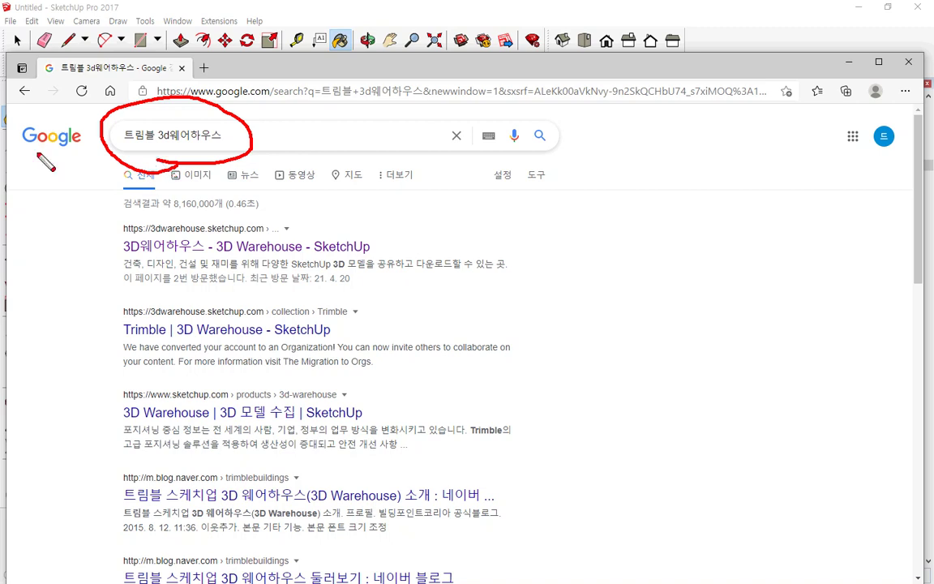
mouse_move(108, 262)
left_mouse_down()
mouse_move(315, 270)
mouse_move(373, 228)
mouse_move(179, 212)
mouse_move(91, 261)
mouse_move(99, 263)
left_mouse_up()
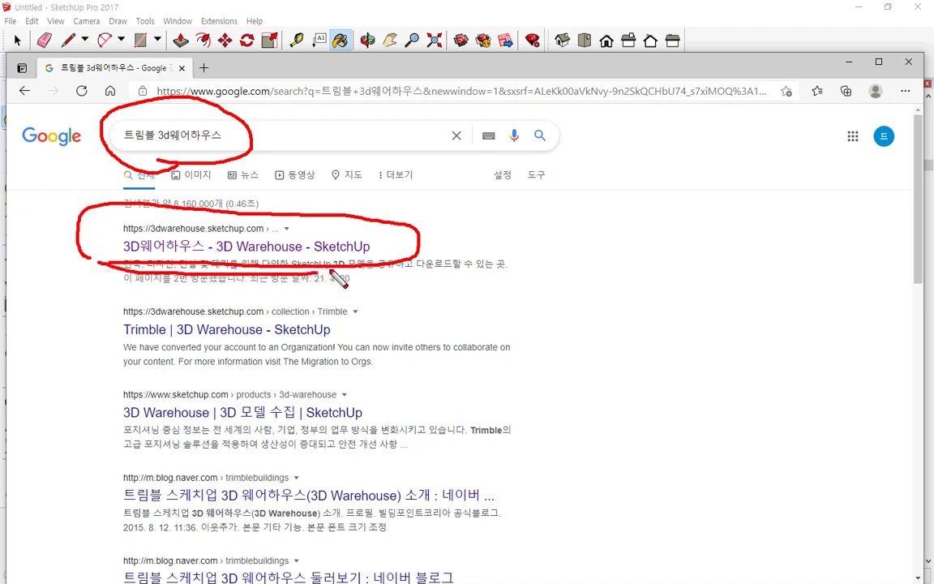
key("Escape")
left_click(188, 254)
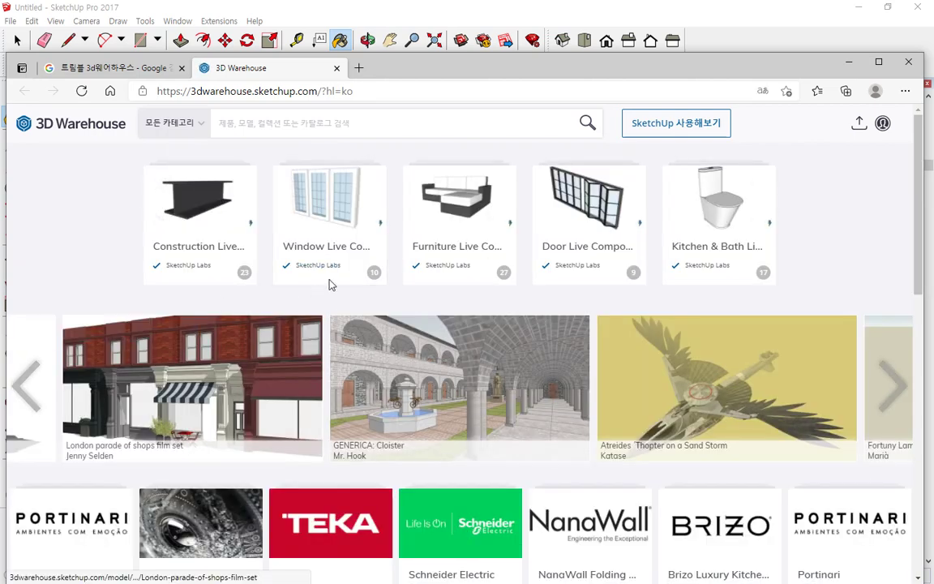
key("ctrl+2")
mouse_move(311, 462)
left_mouse_down()
mouse_move(321, 160)
mouse_move(417, 397)
mouse_move(151, 362)
left_mouse_up()
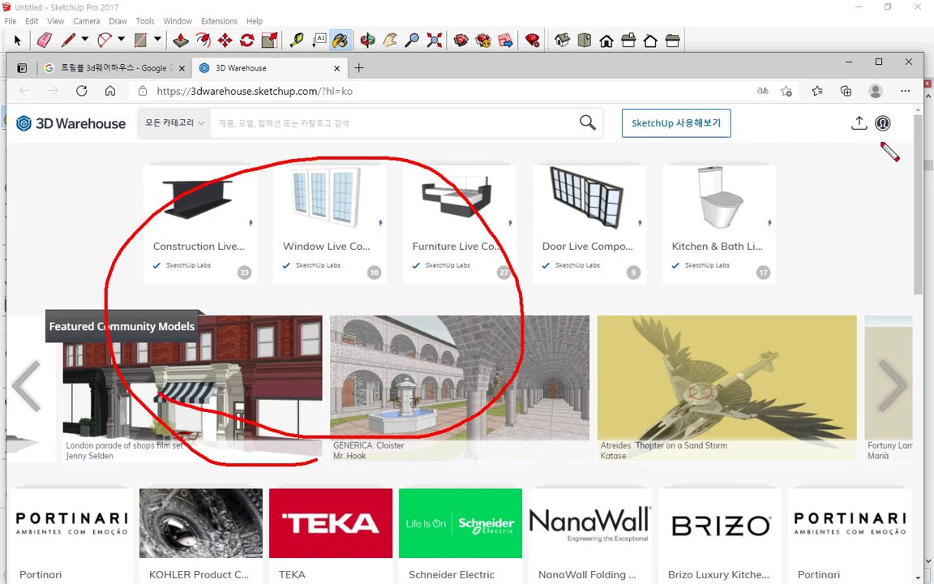
mouse_move(887, 110)
left_mouse_down()
mouse_move(868, 128)
mouse_move(893, 140)
left_mouse_up()
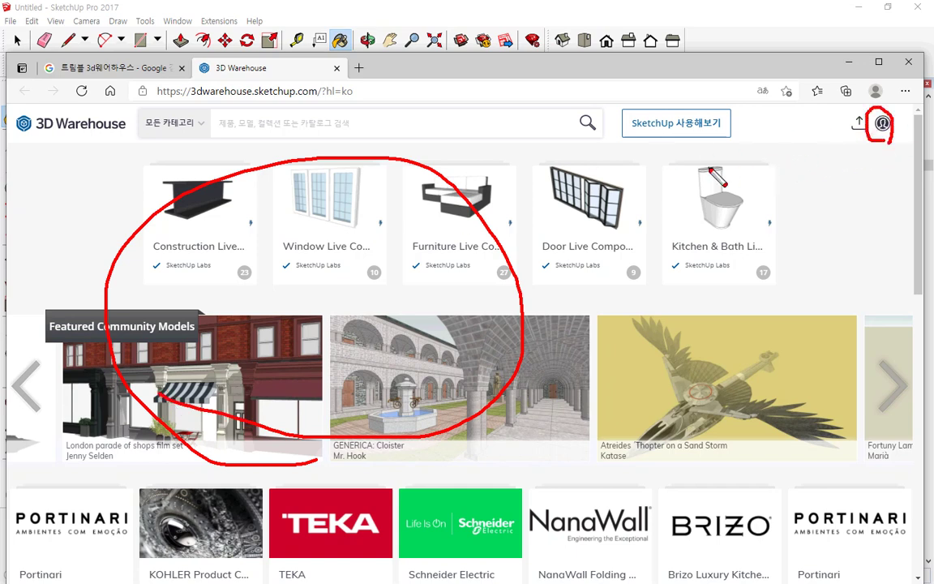
mouse_move(826, 148)
left_mouse_down()
mouse_move(888, 151)
mouse_move(899, 99)
mouse_move(840, 122)
mouse_move(892, 175)
mouse_move(890, 163)
left_mouse_up()
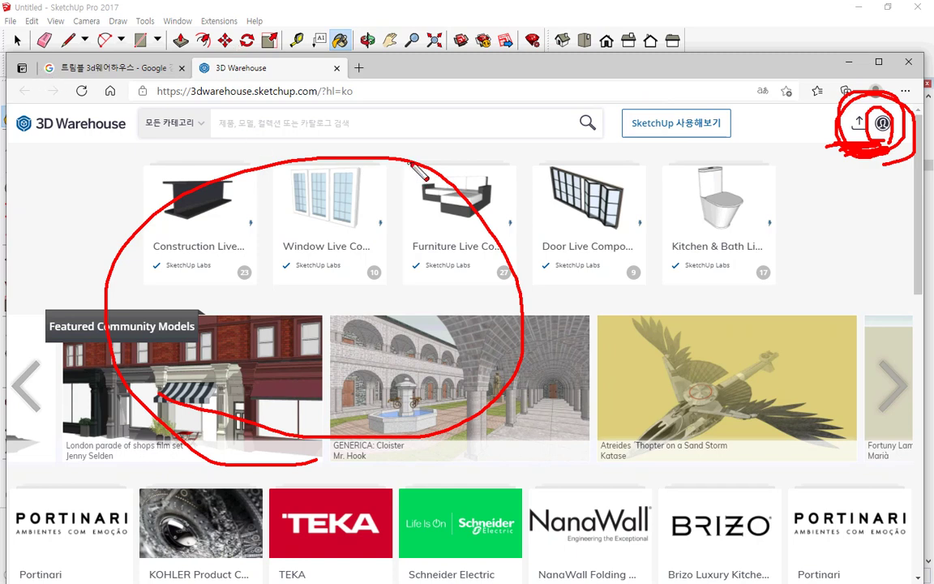
mouse_move(834, 162)
left_mouse_down()
mouse_move(835, 95)
mouse_move(892, 178)
mouse_move(824, 172)
left_mouse_up()
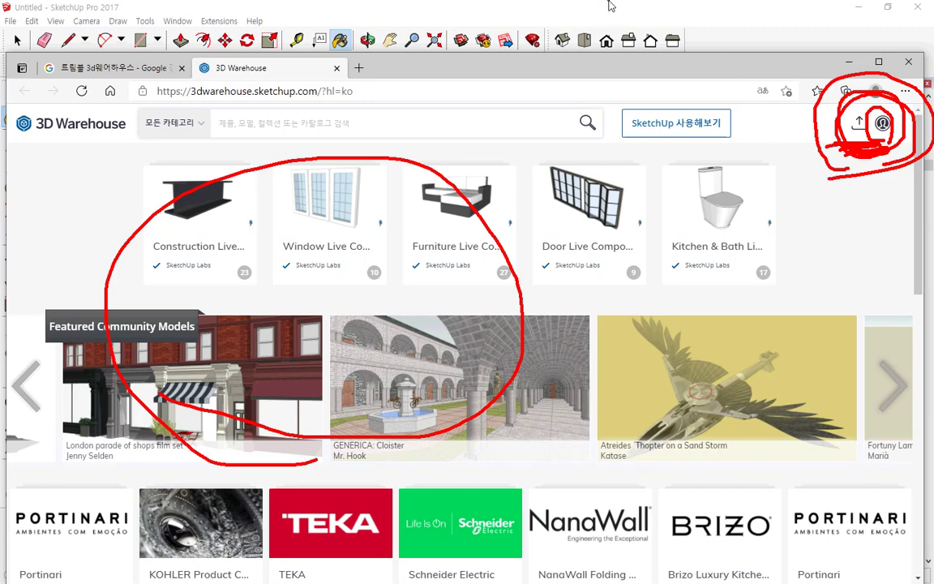
key("Escape")
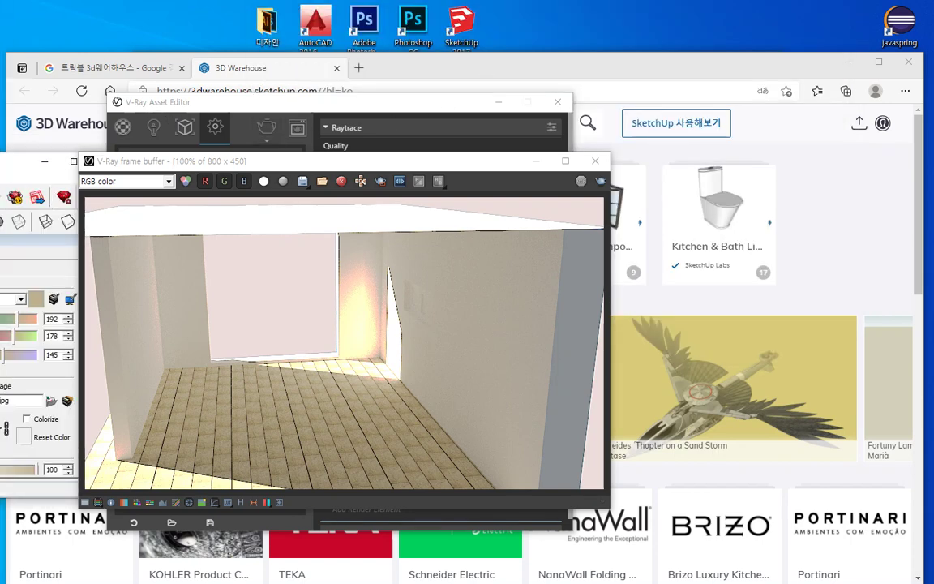
Switch back to the SketchUp room model and close the V-Ray frame buffer and Asset Editor.
left_click_drag(0, 149, 331, 129)
left_click(631, 130)
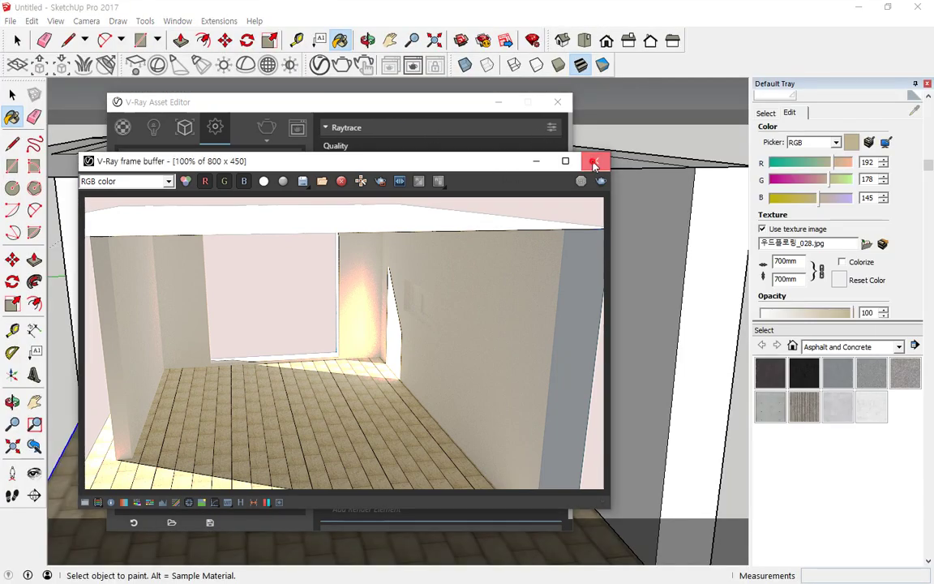
left_click(595, 165)
left_click(558, 99)
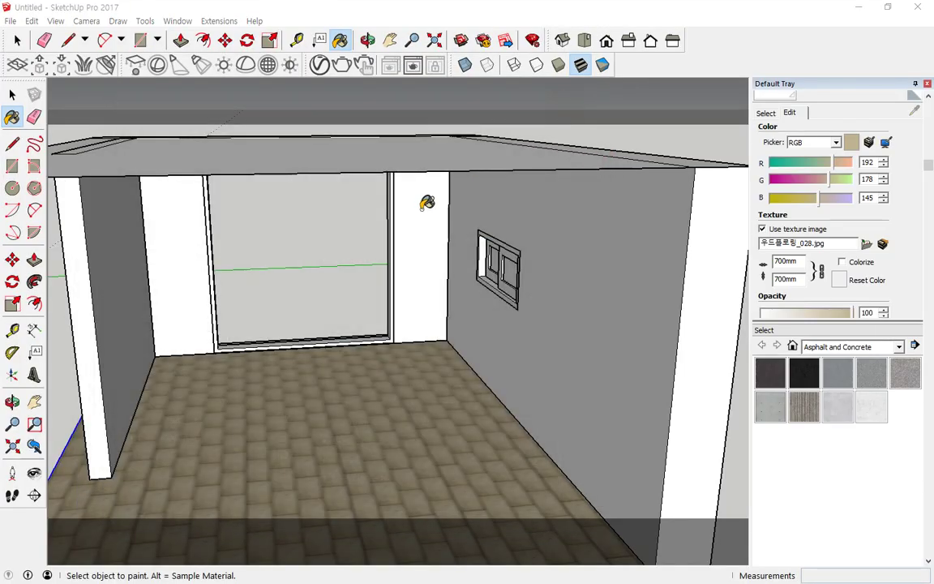
middle_click_drag(252, 260, 270, 234)
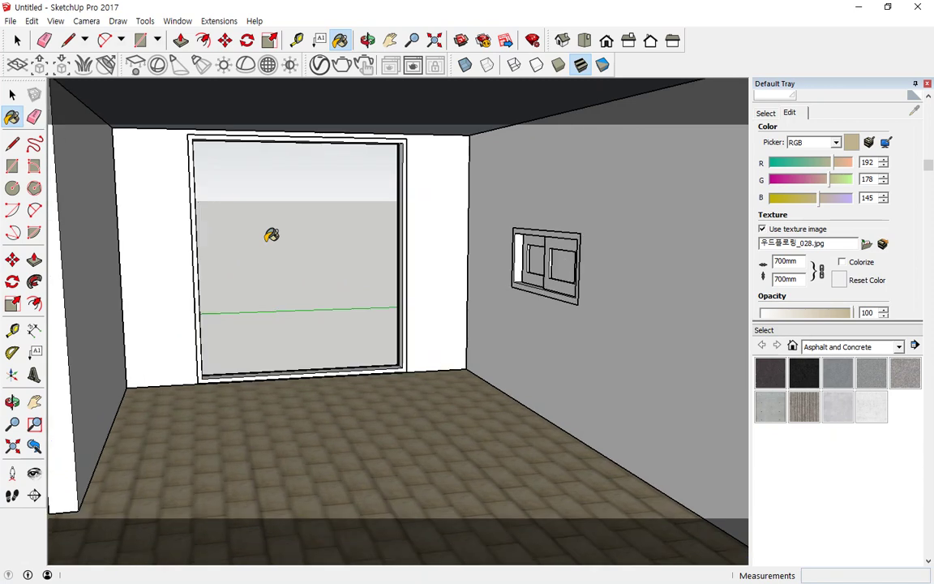
left_click_drag(534, 343, 537, 382)
left_click_drag(443, 298, 420, 294)
mouse_move(151, 272)
left_mouse_down()
mouse_move(135, 267)
mouse_move(147, 253)
left_mouse_up()
left_click_drag(77, 274, 73, 248)
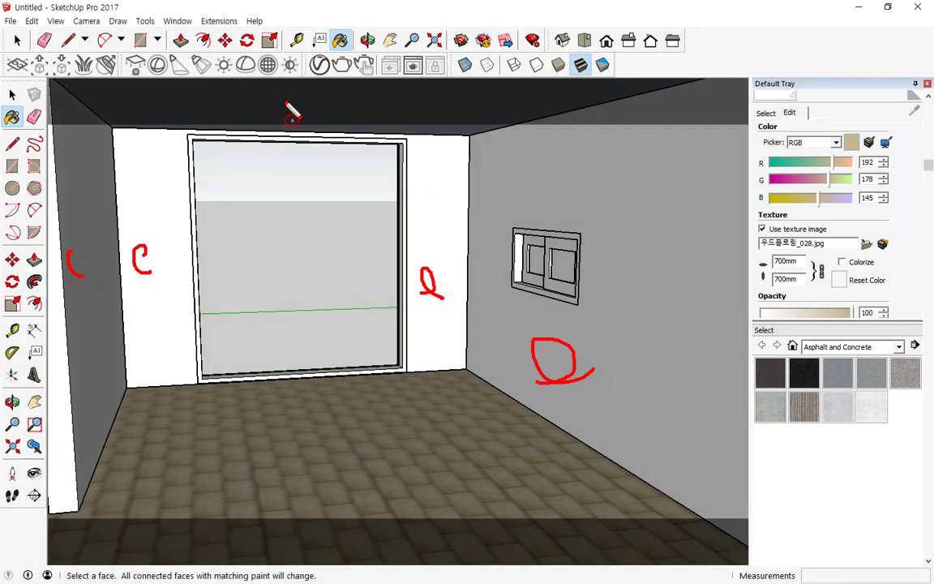